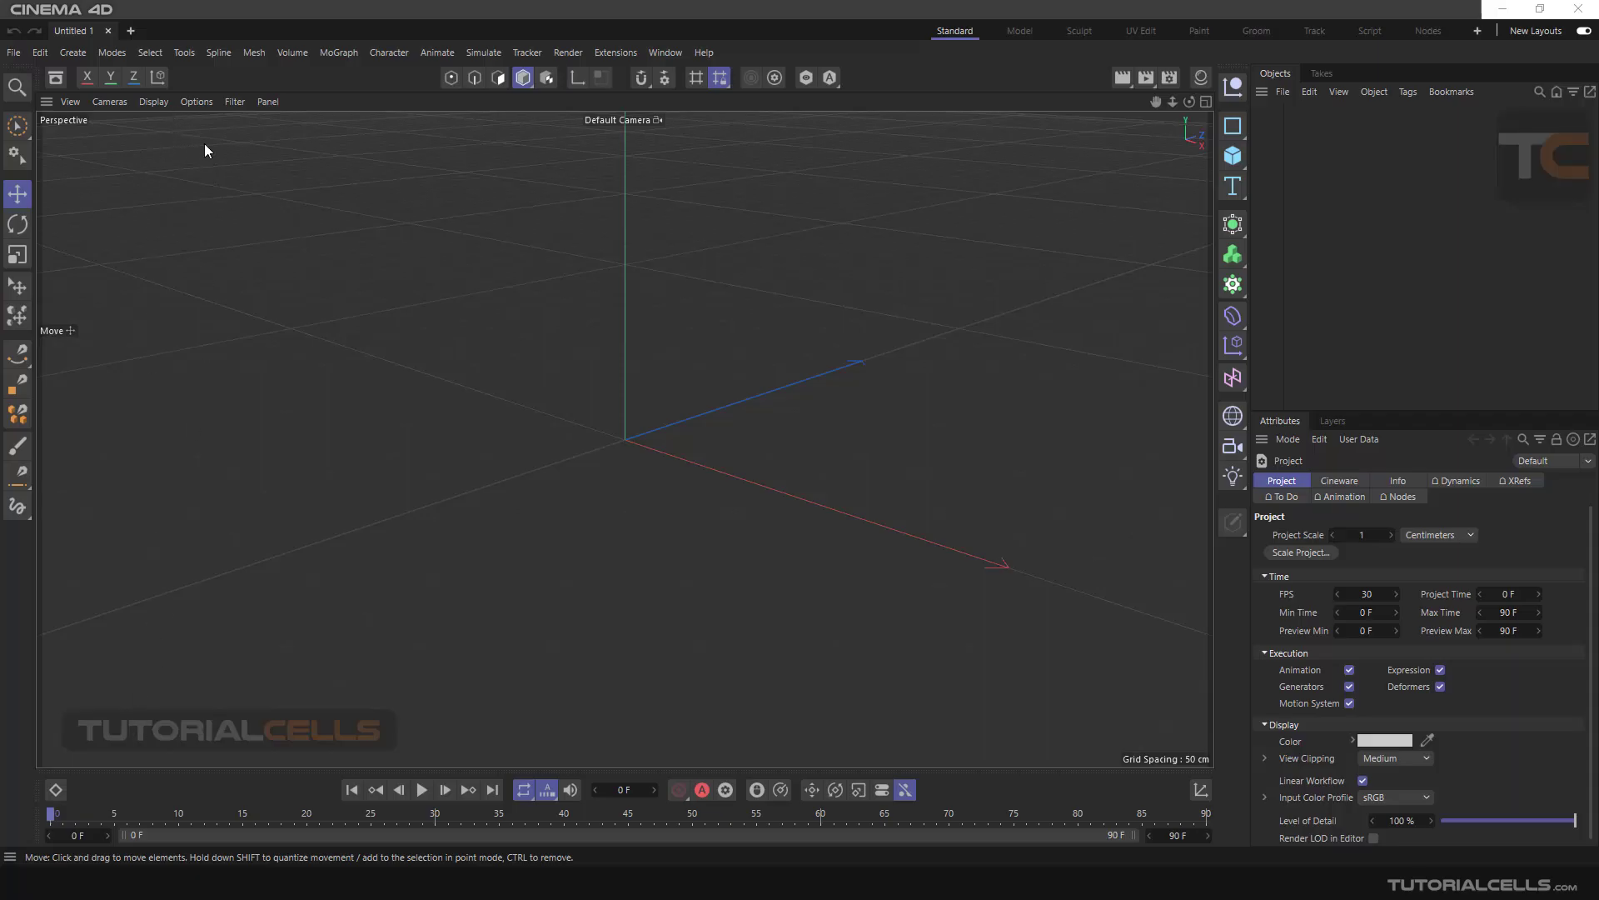
{"action": "left_click", "coordinate": [156, 52]}
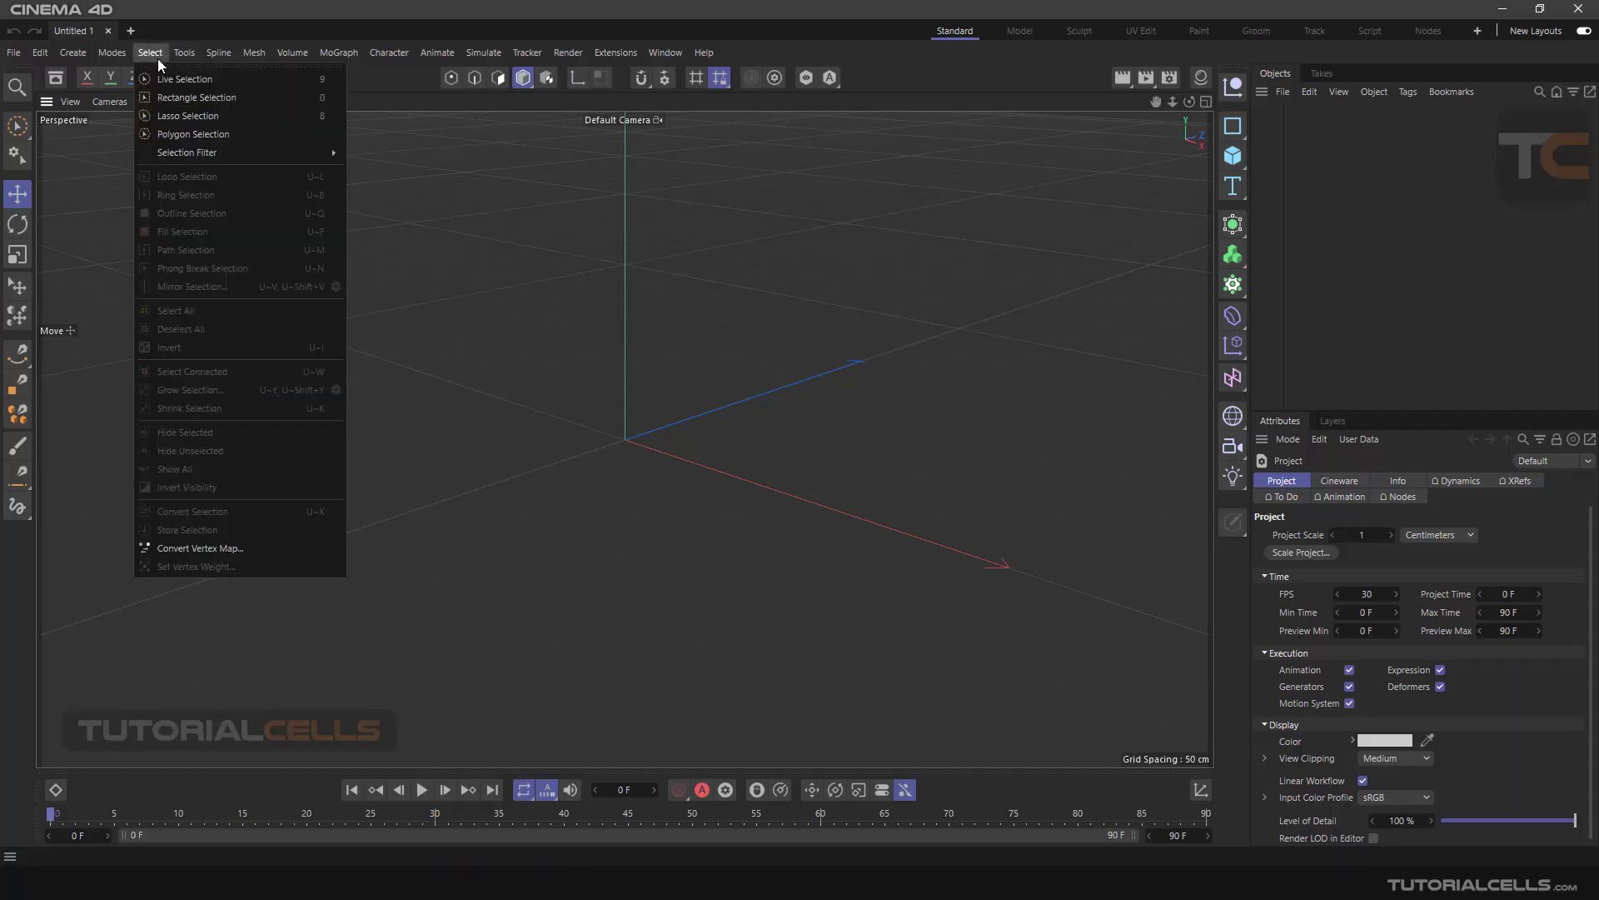
{"action": "left_click", "coordinate": [351, 523]}
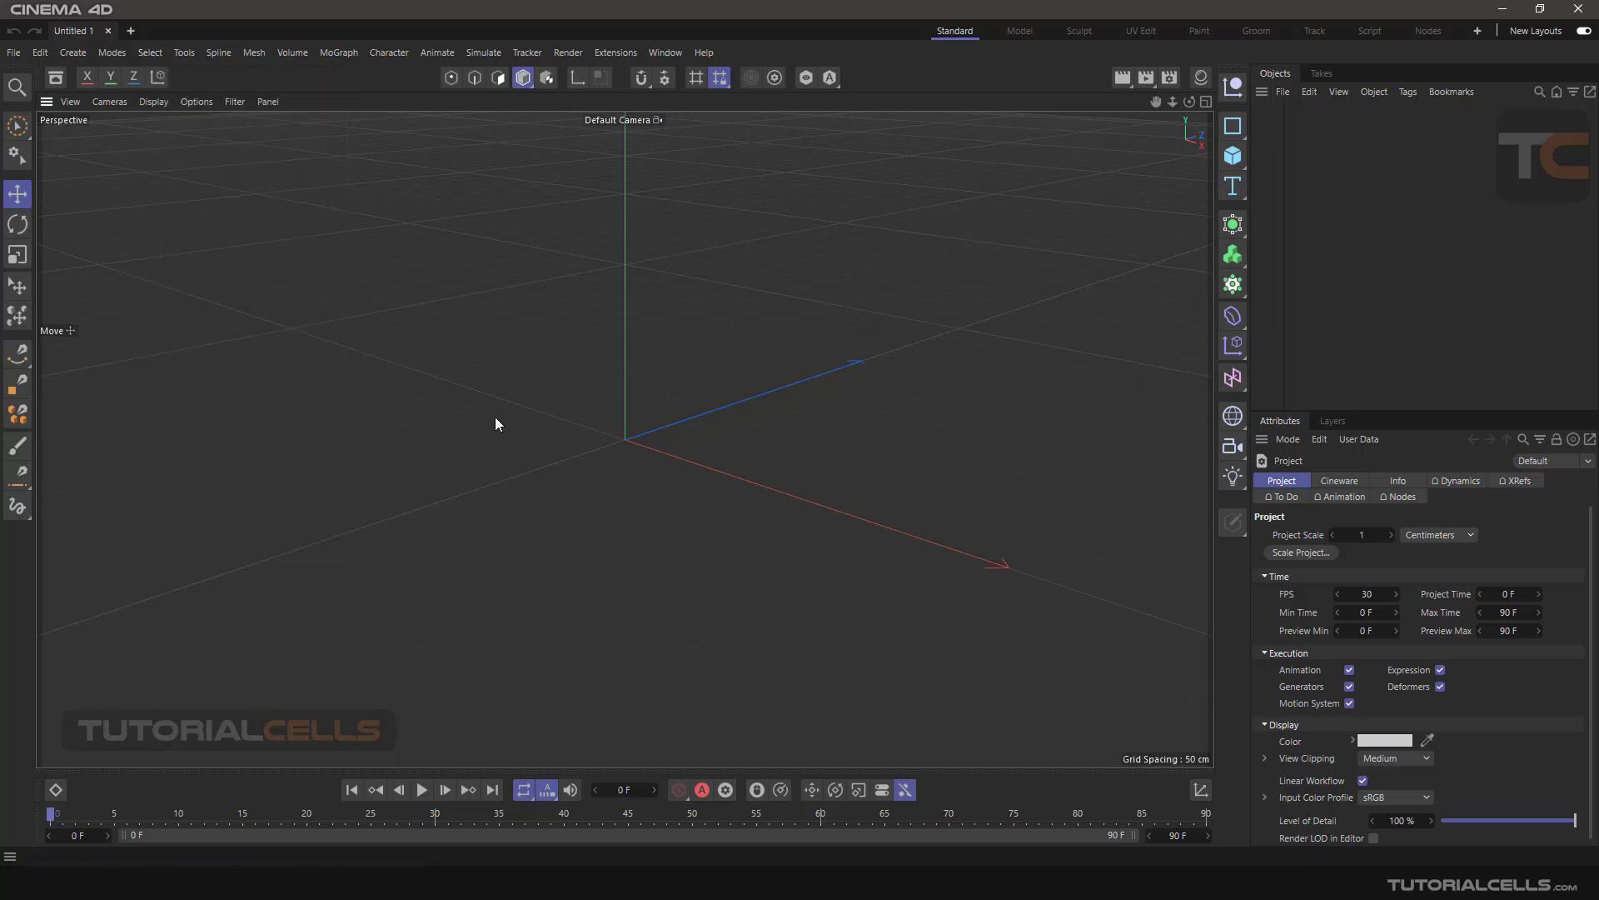
{"action": "left_click_drag", "start_coordinate": [604, 424], "coordinate": [609, 402], "text": "alt"}
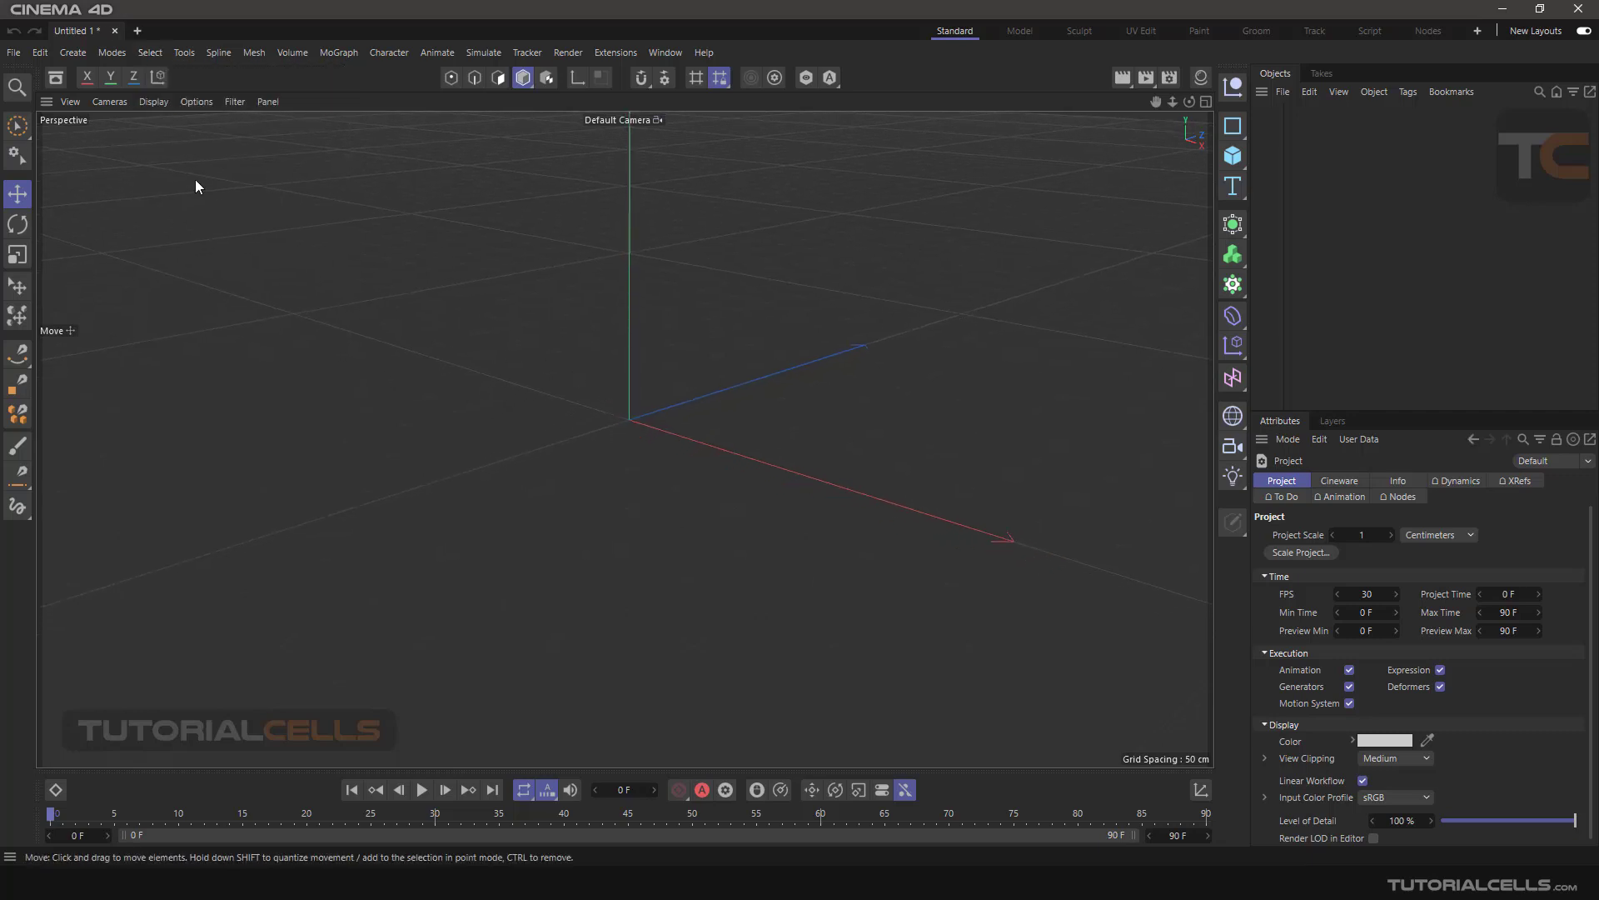
{"action": "left_click", "coordinate": [152, 52]}
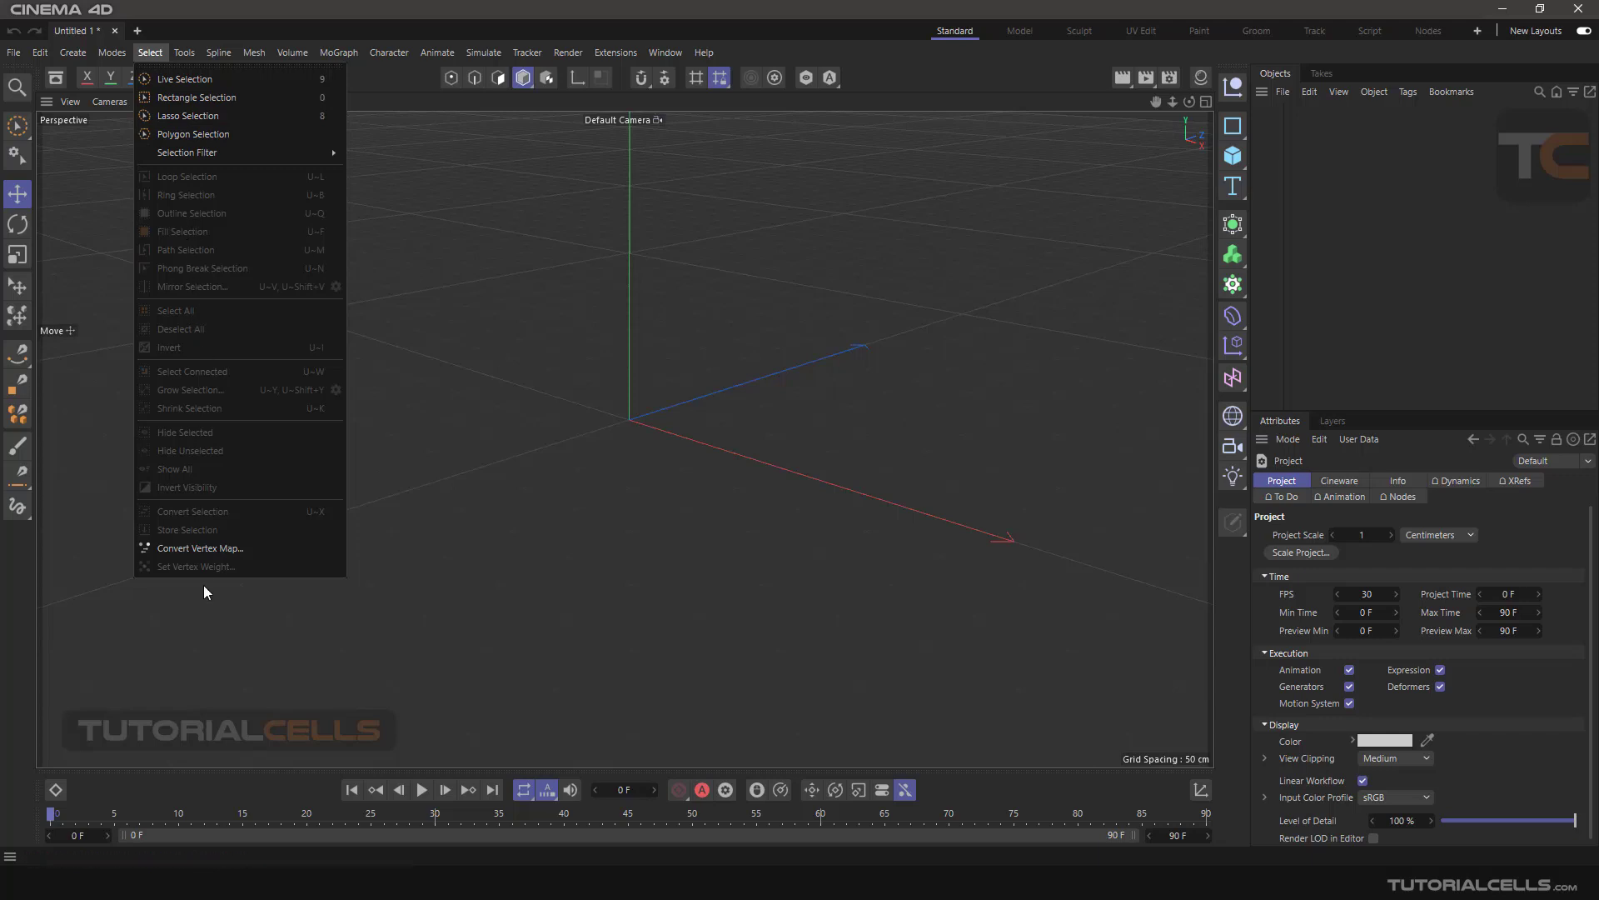
Detach the group of selection tools as a floating palette over the viewport
{"action": "left_click", "coordinate": [20, 133]}
{"action": "left_click", "coordinate": [20, 133]}
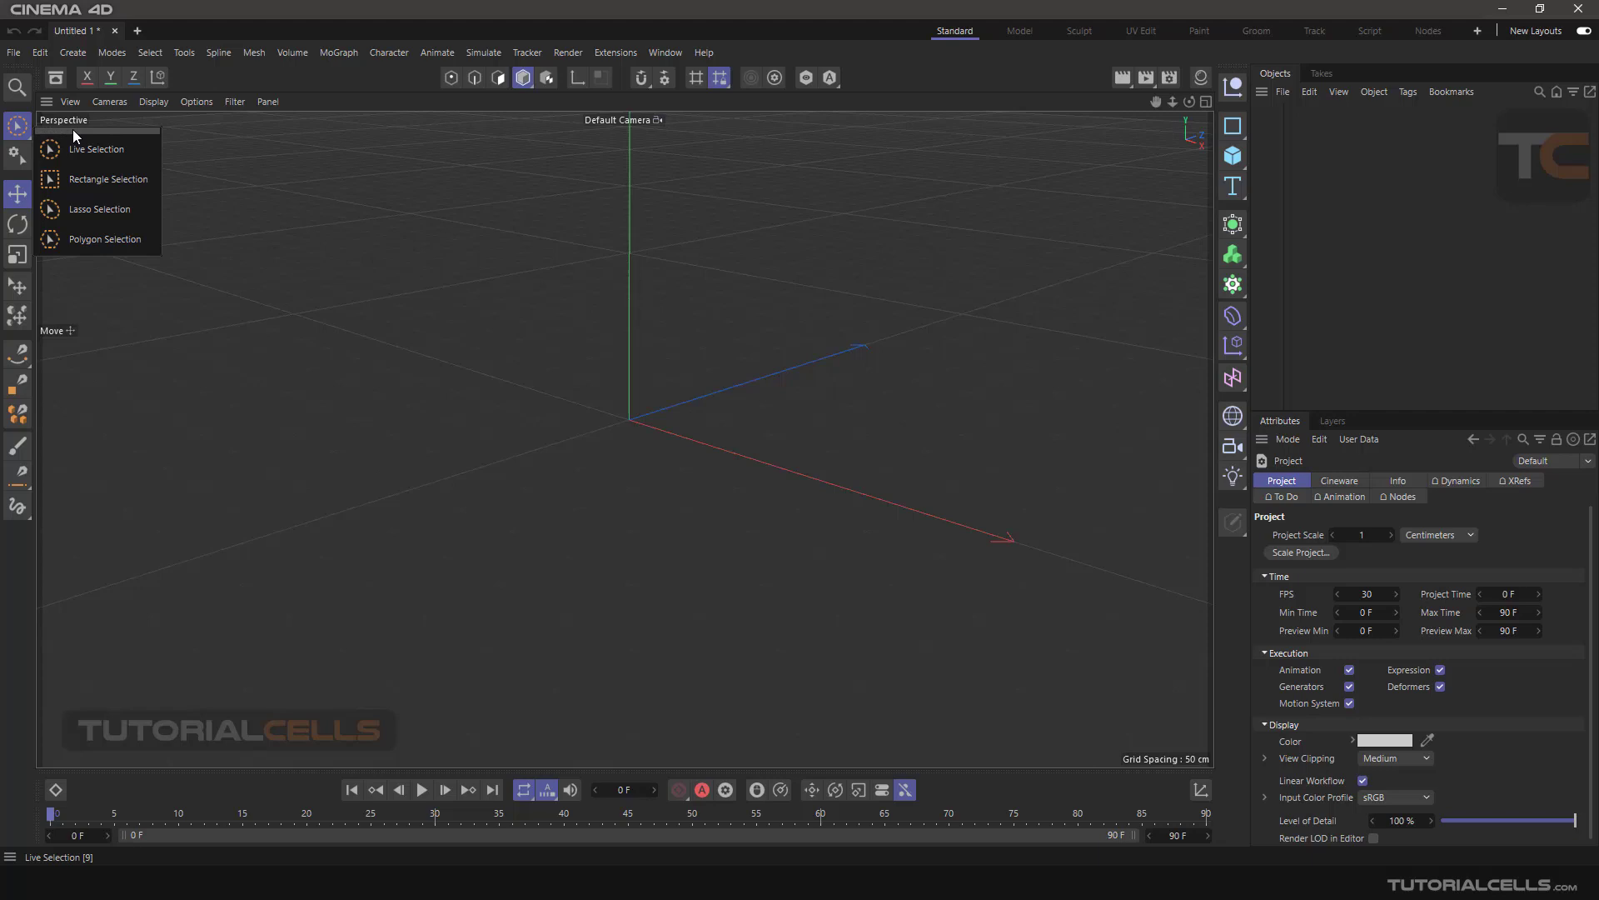
{"action": "left_click_drag", "start_coordinate": [72, 128], "coordinate": [116, 175]}
Set the floating selection palette to Large Icons, and resize and reposition it to show all four selection tools
{"action": "right_click", "coordinate": [123, 208]}
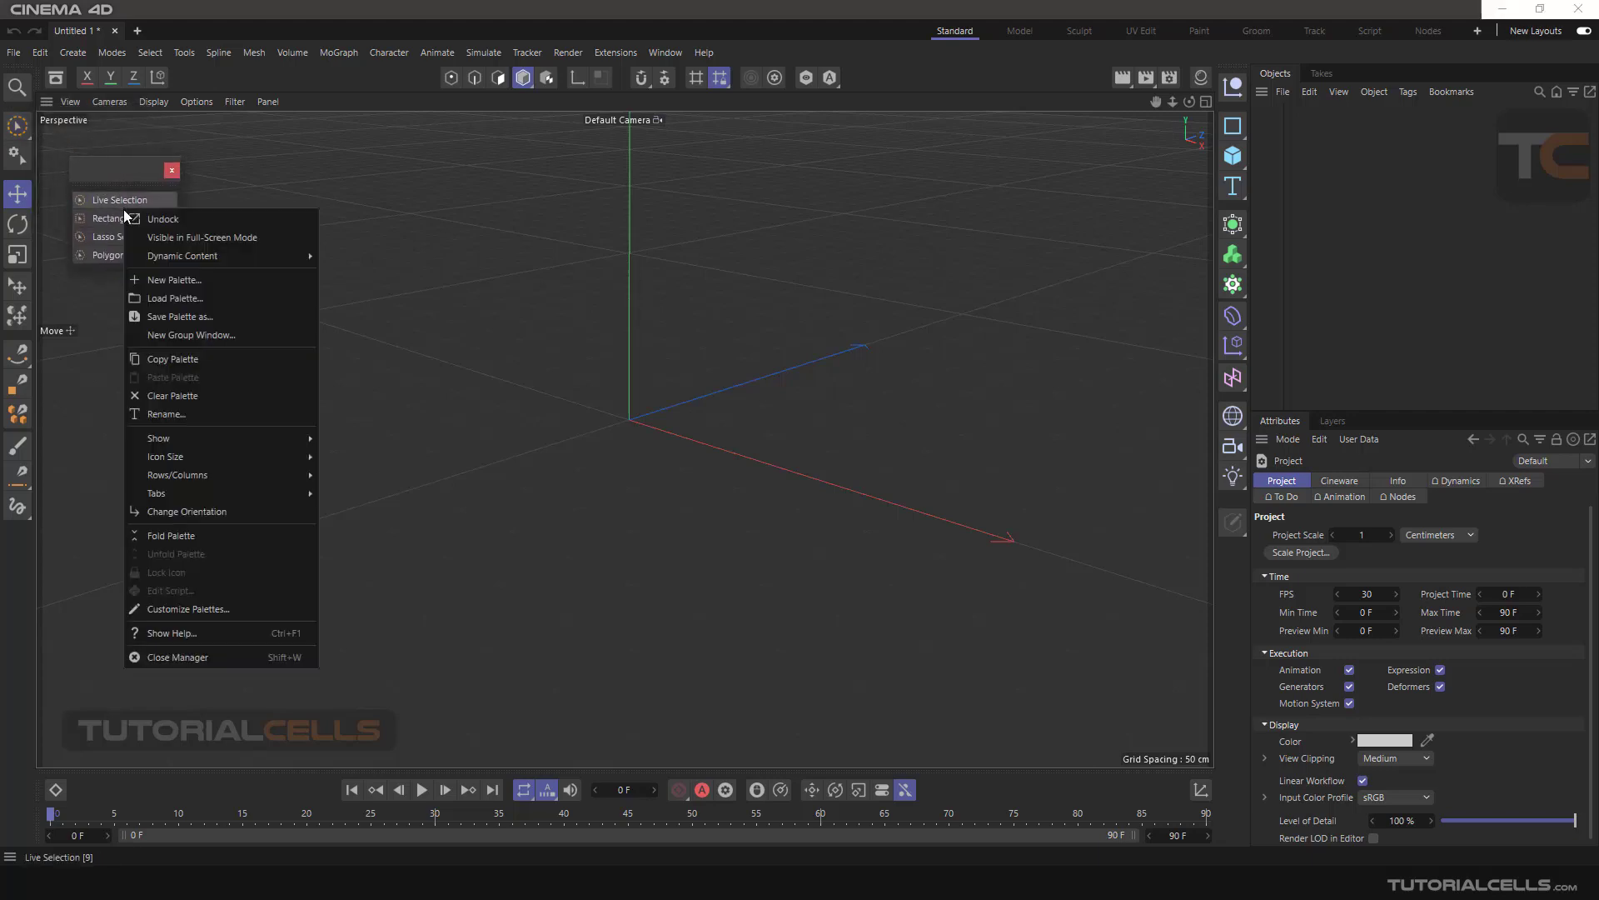
{"action": "mouse_move", "coordinate": [209, 456]}
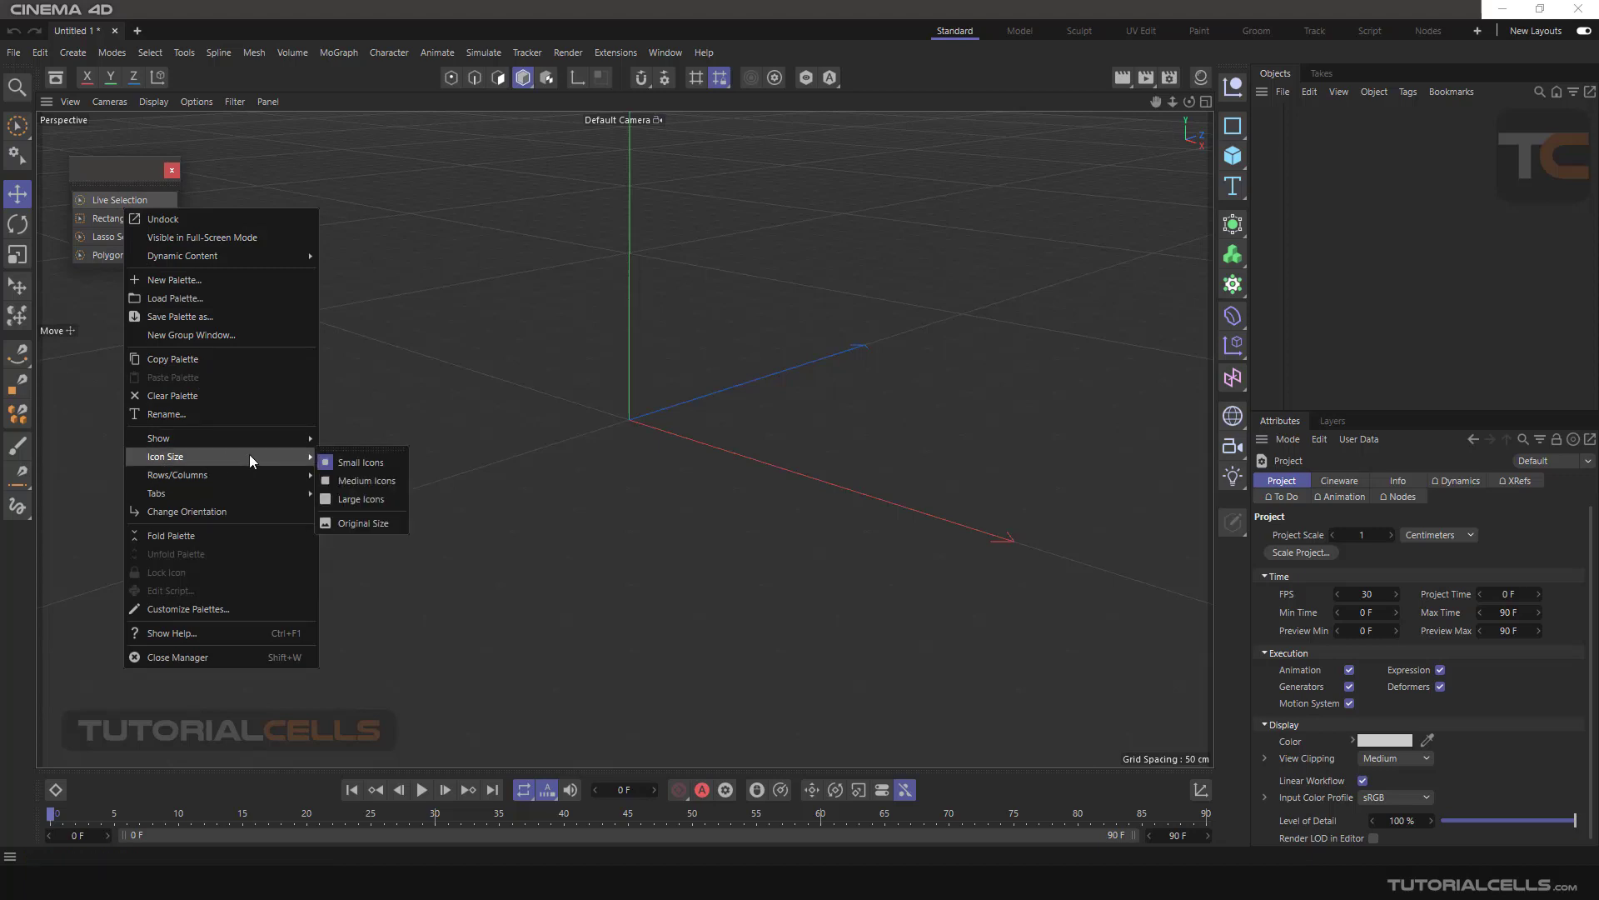
{"action": "left_click", "coordinate": [371, 499]}
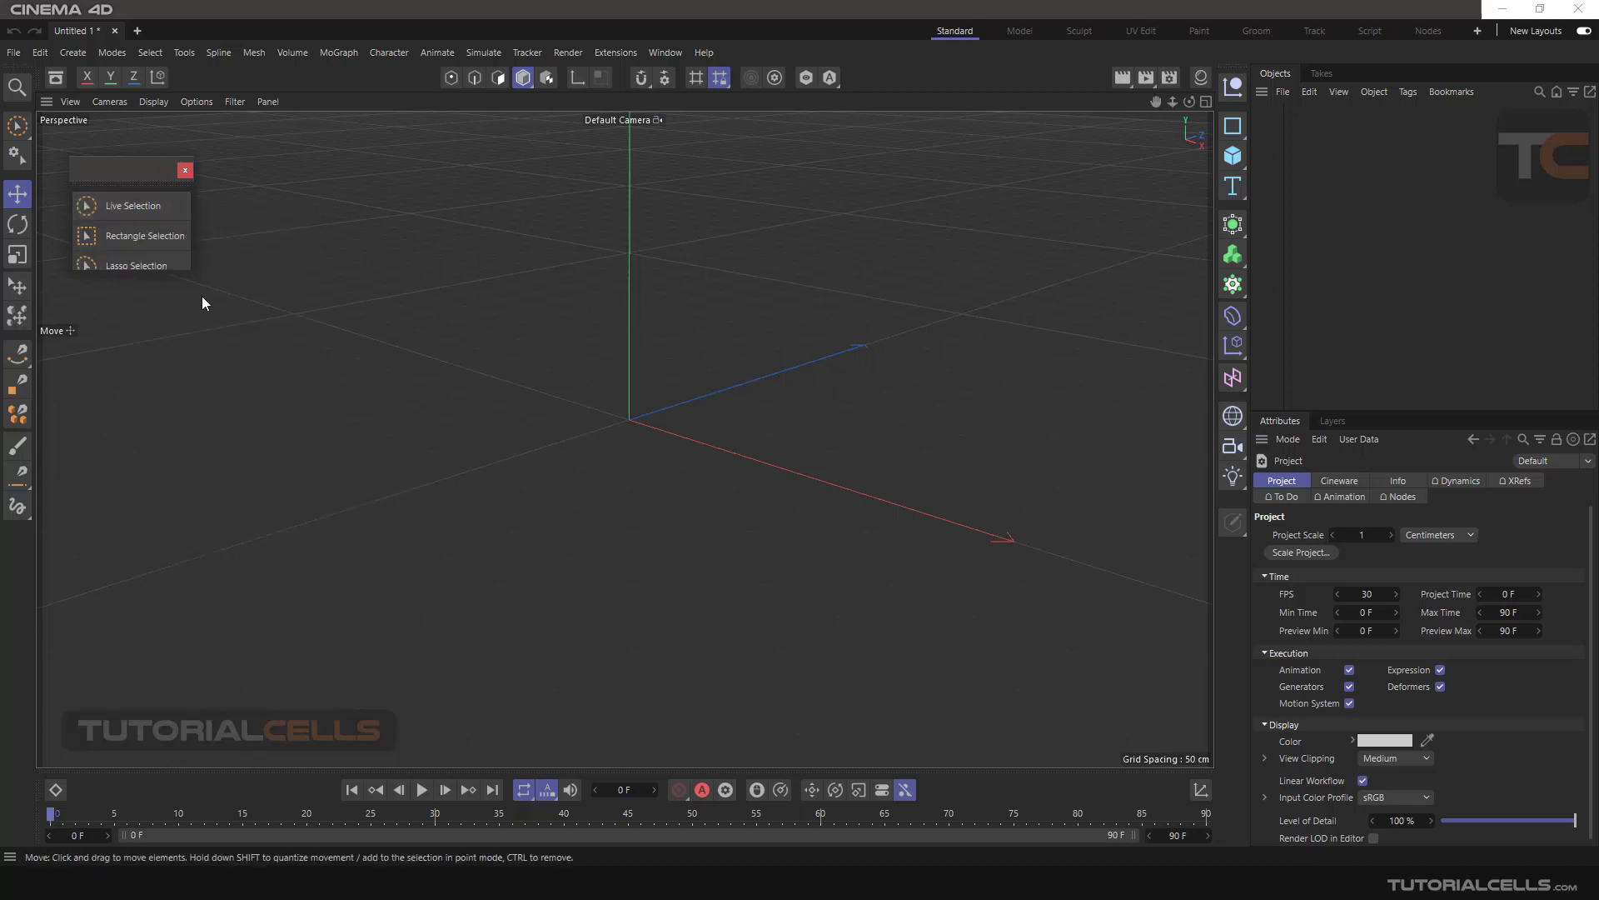
{"action": "left_click_drag", "start_coordinate": [177, 271], "coordinate": [176, 329]}
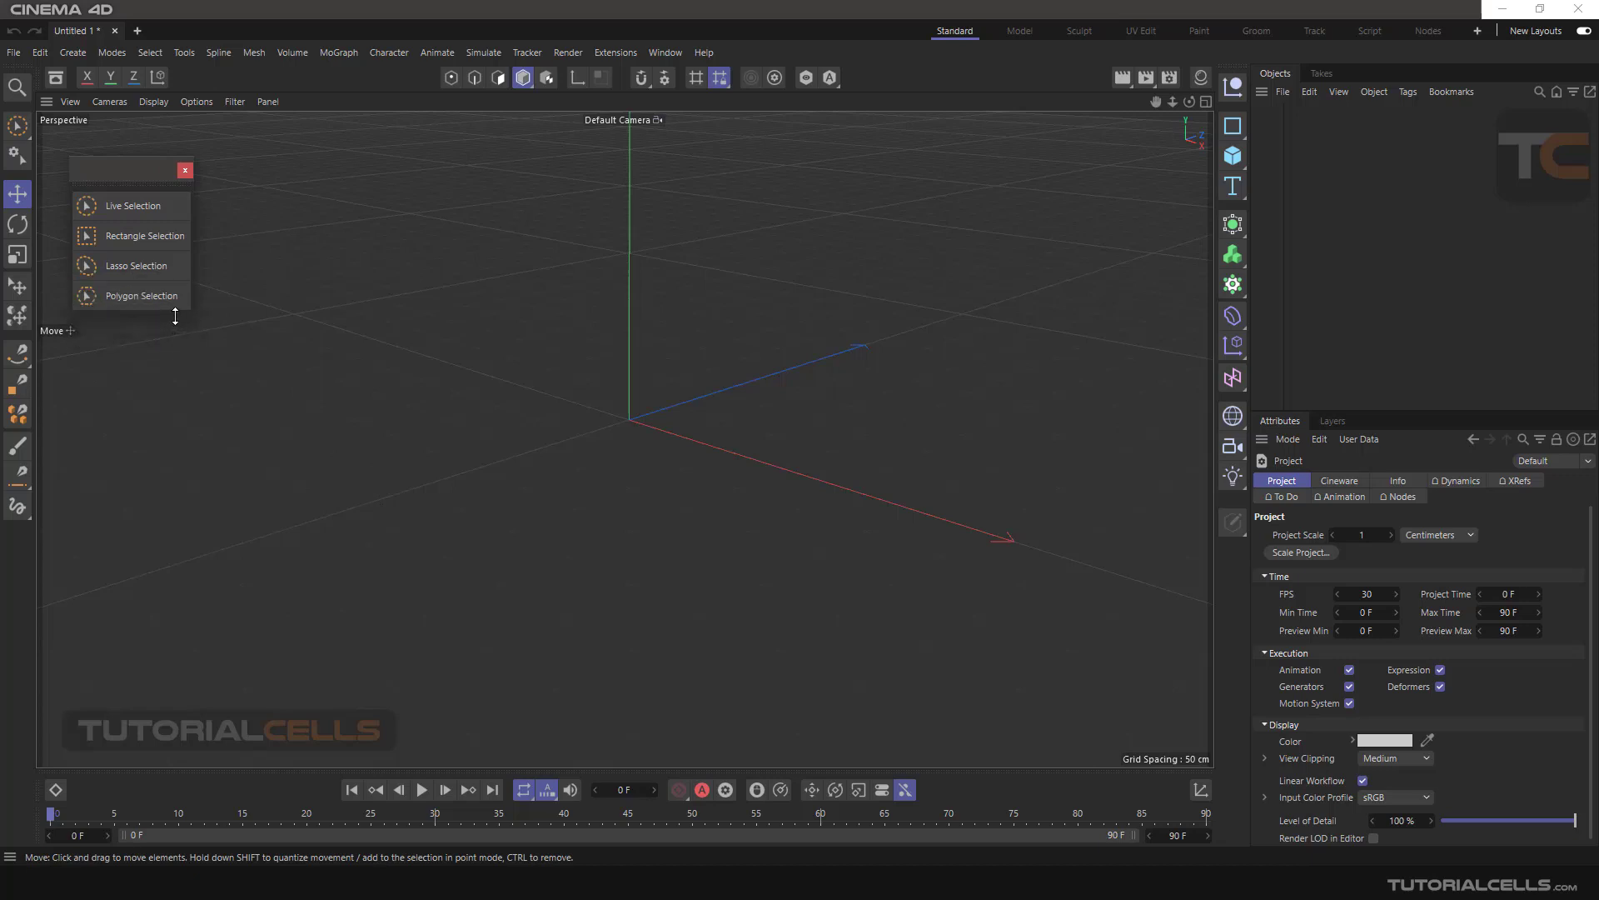
{"action": "left_click_drag", "start_coordinate": [143, 172], "coordinate": [132, 160]}
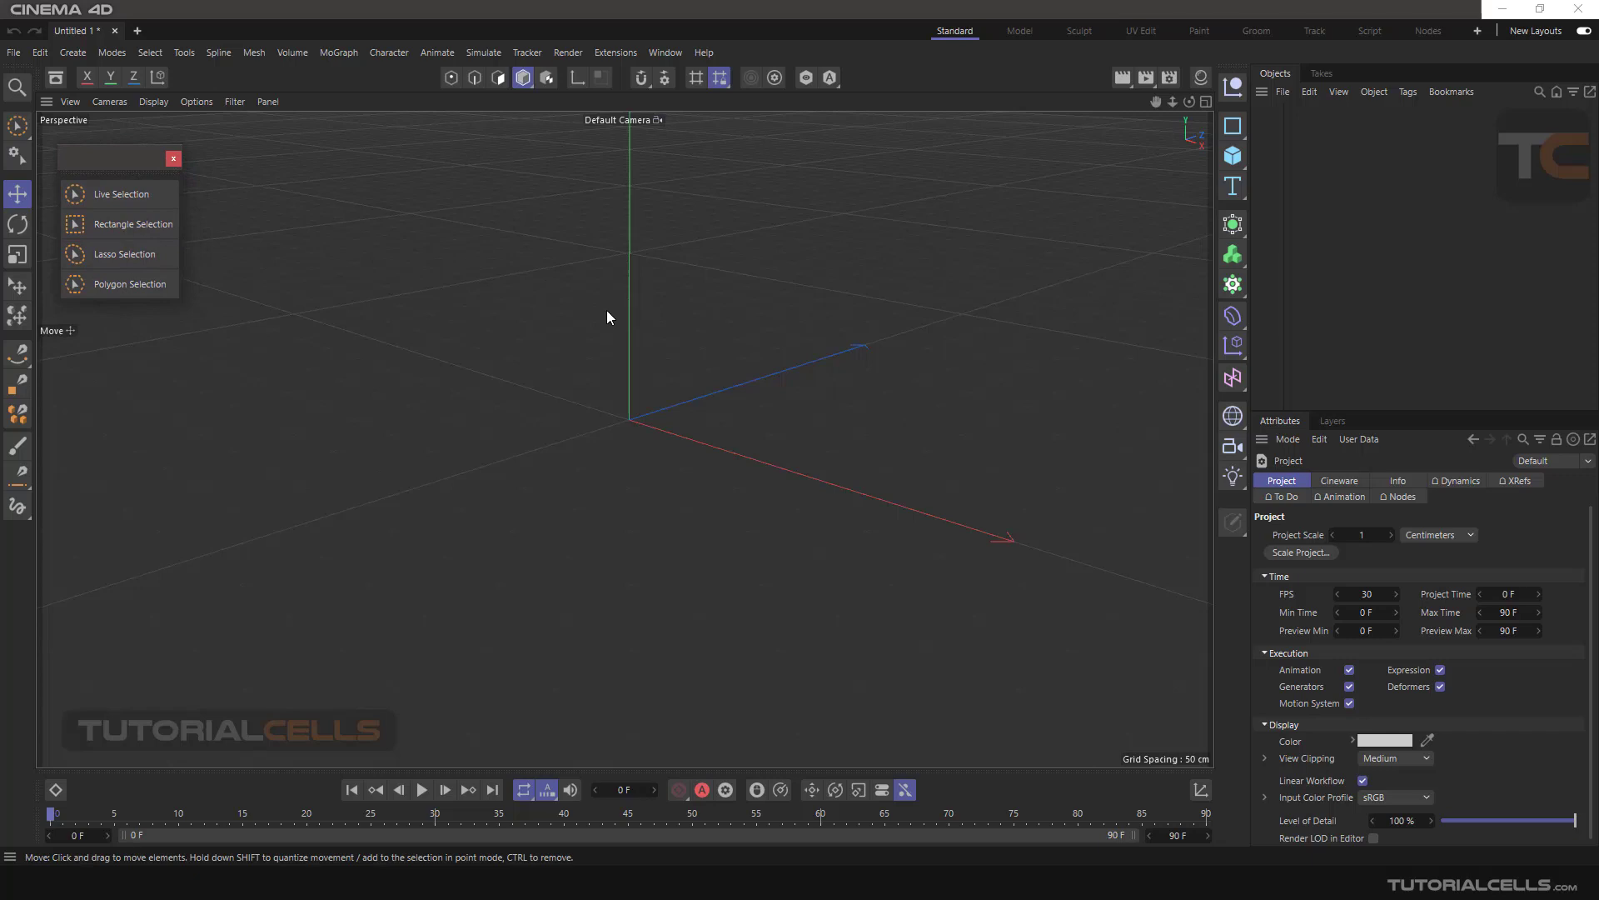
Add a cylinder and fill the scene with scattered copies of it plus cubes, capsules, oil tanks, pyramids, toruses and platonics
{"action": "left_click", "coordinate": [1234, 157]}
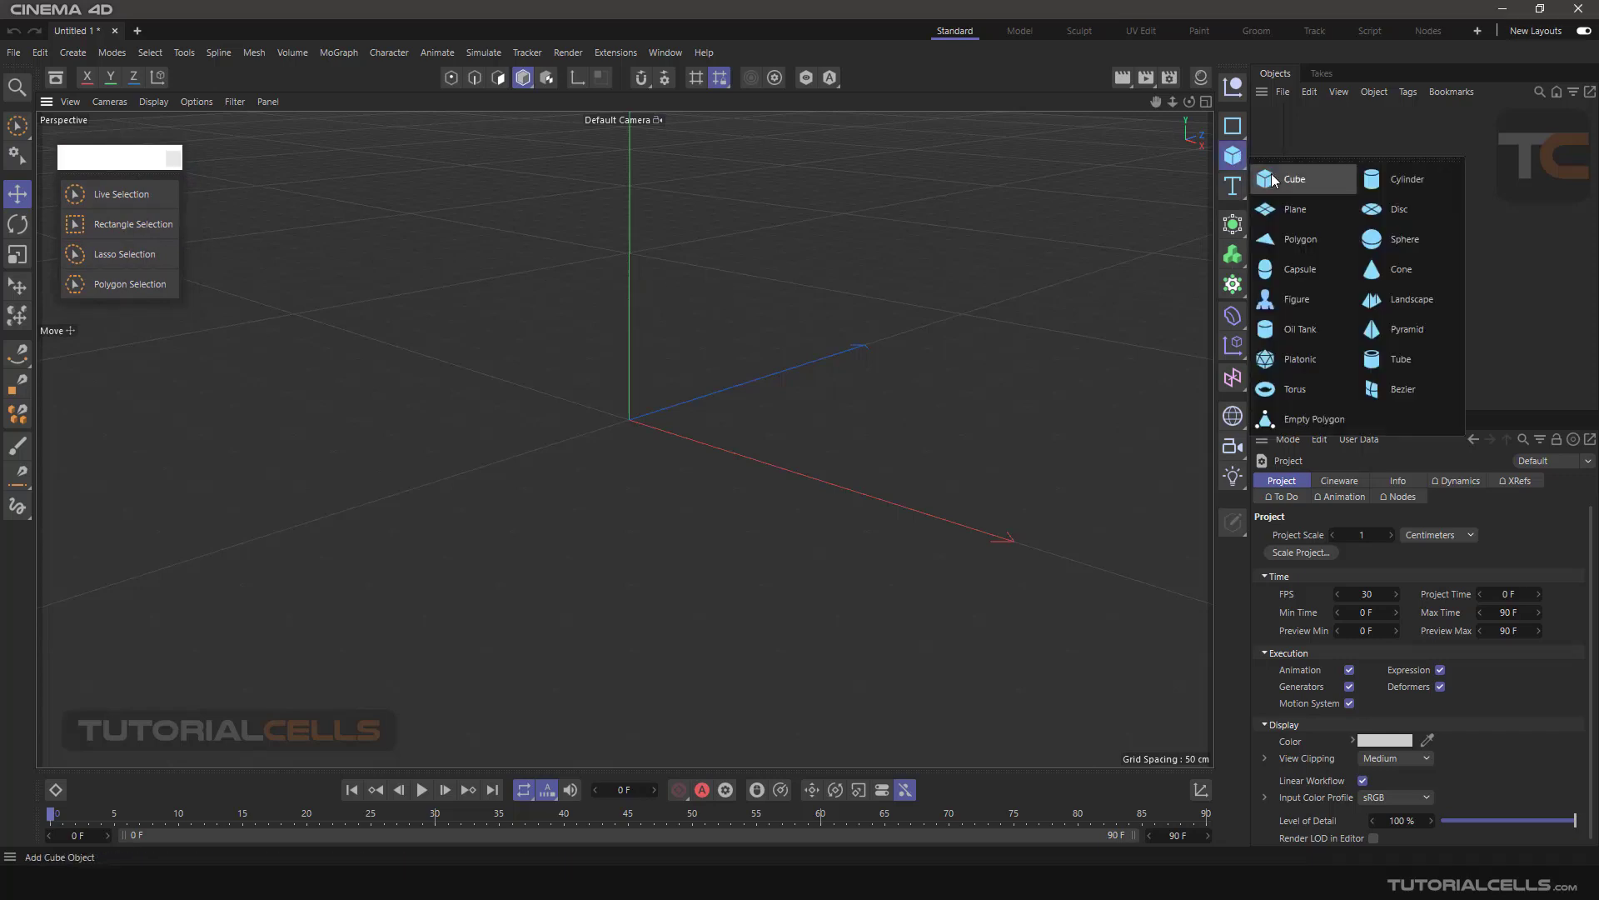
{"action": "left_click", "coordinate": [1373, 179]}
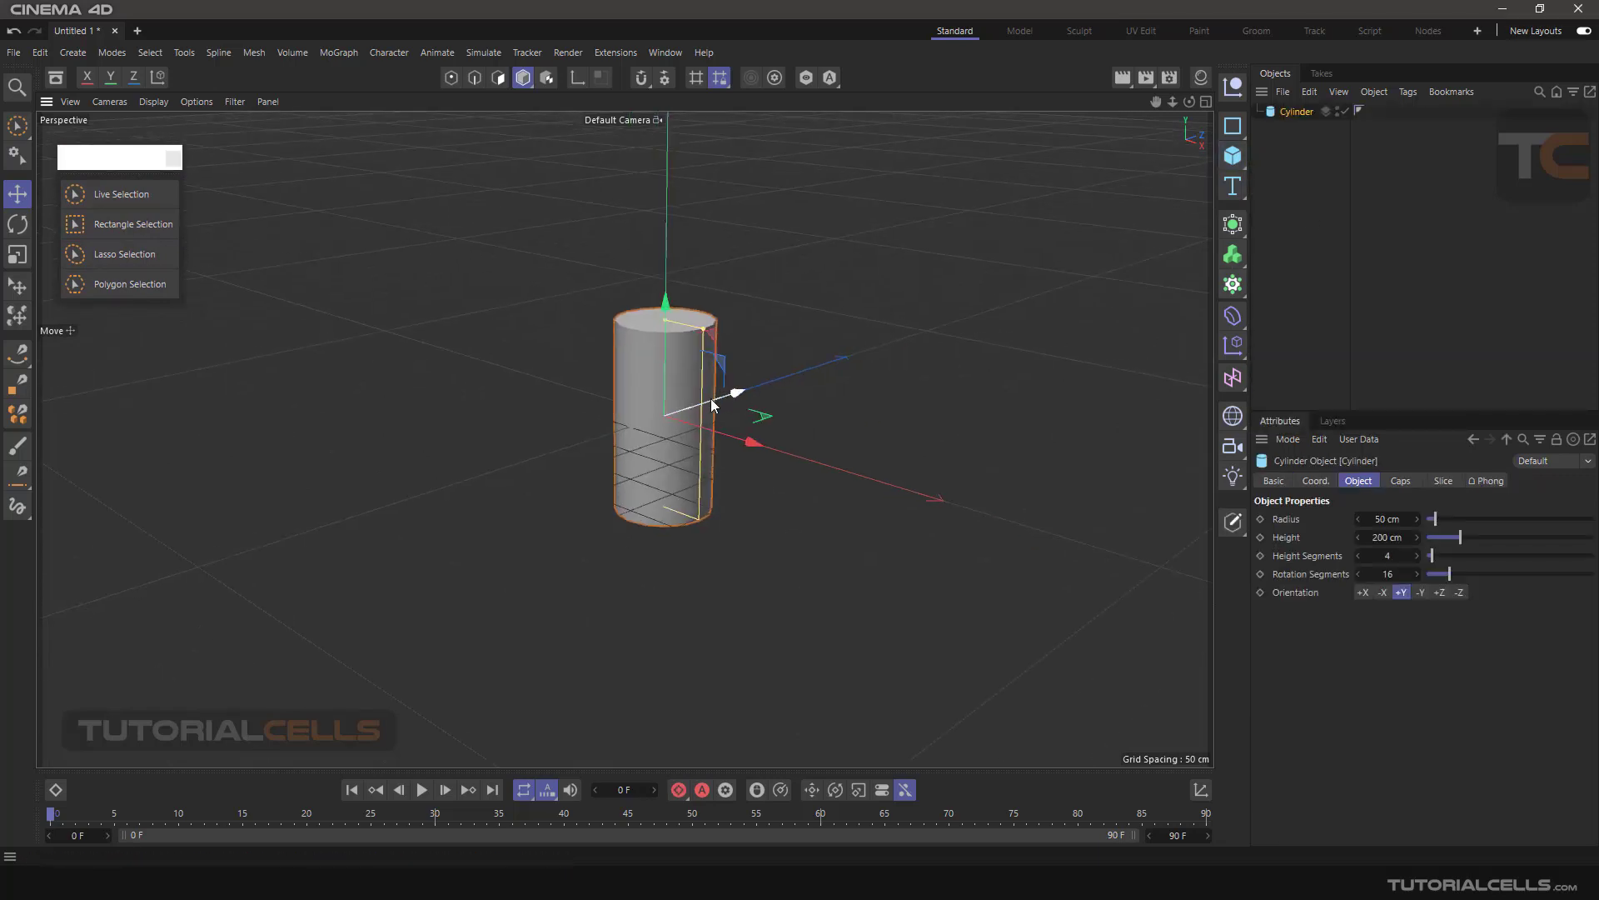
{"action": "scroll", "coordinate": [710, 448], "scroll_direction": "down", "scroll_amount": 3}
{"action": "left_click_drag", "start_coordinate": [710, 447], "coordinate": [529, 516], "text": "alt"}
{"action": "scroll", "coordinate": [683, 449], "scroll_direction": "down", "scroll_amount": 4}
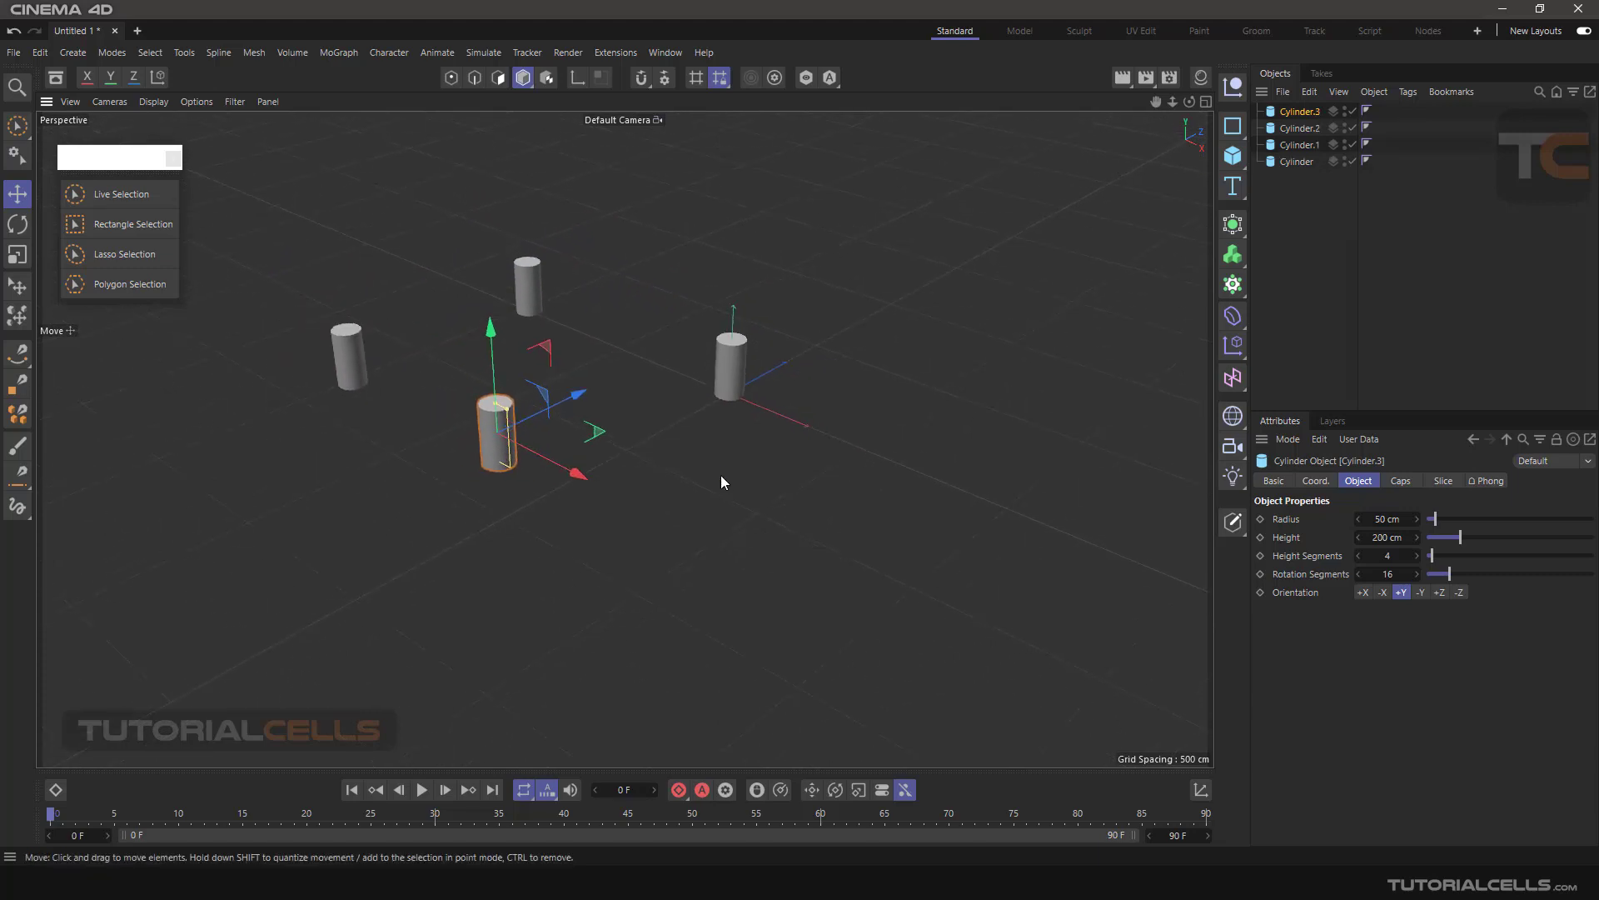
{"action": "middle_click_drag", "start_coordinate": [729, 467], "coordinate": [683, 422]}
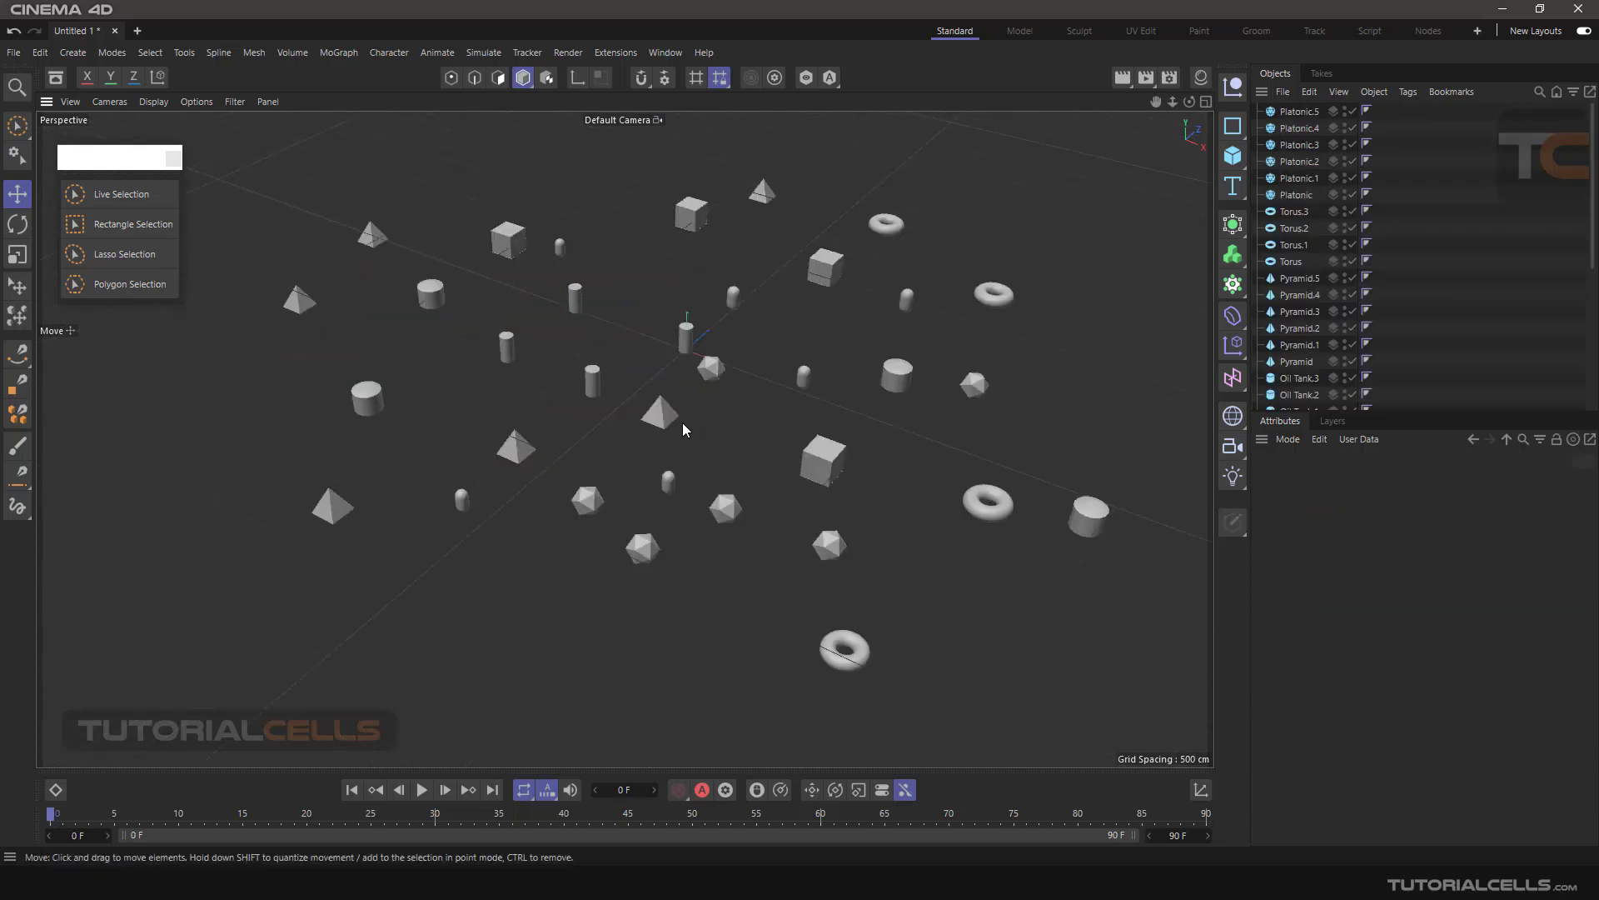
{"action": "scroll", "coordinate": [530, 350], "scroll_direction": "up", "scroll_amount": 1}
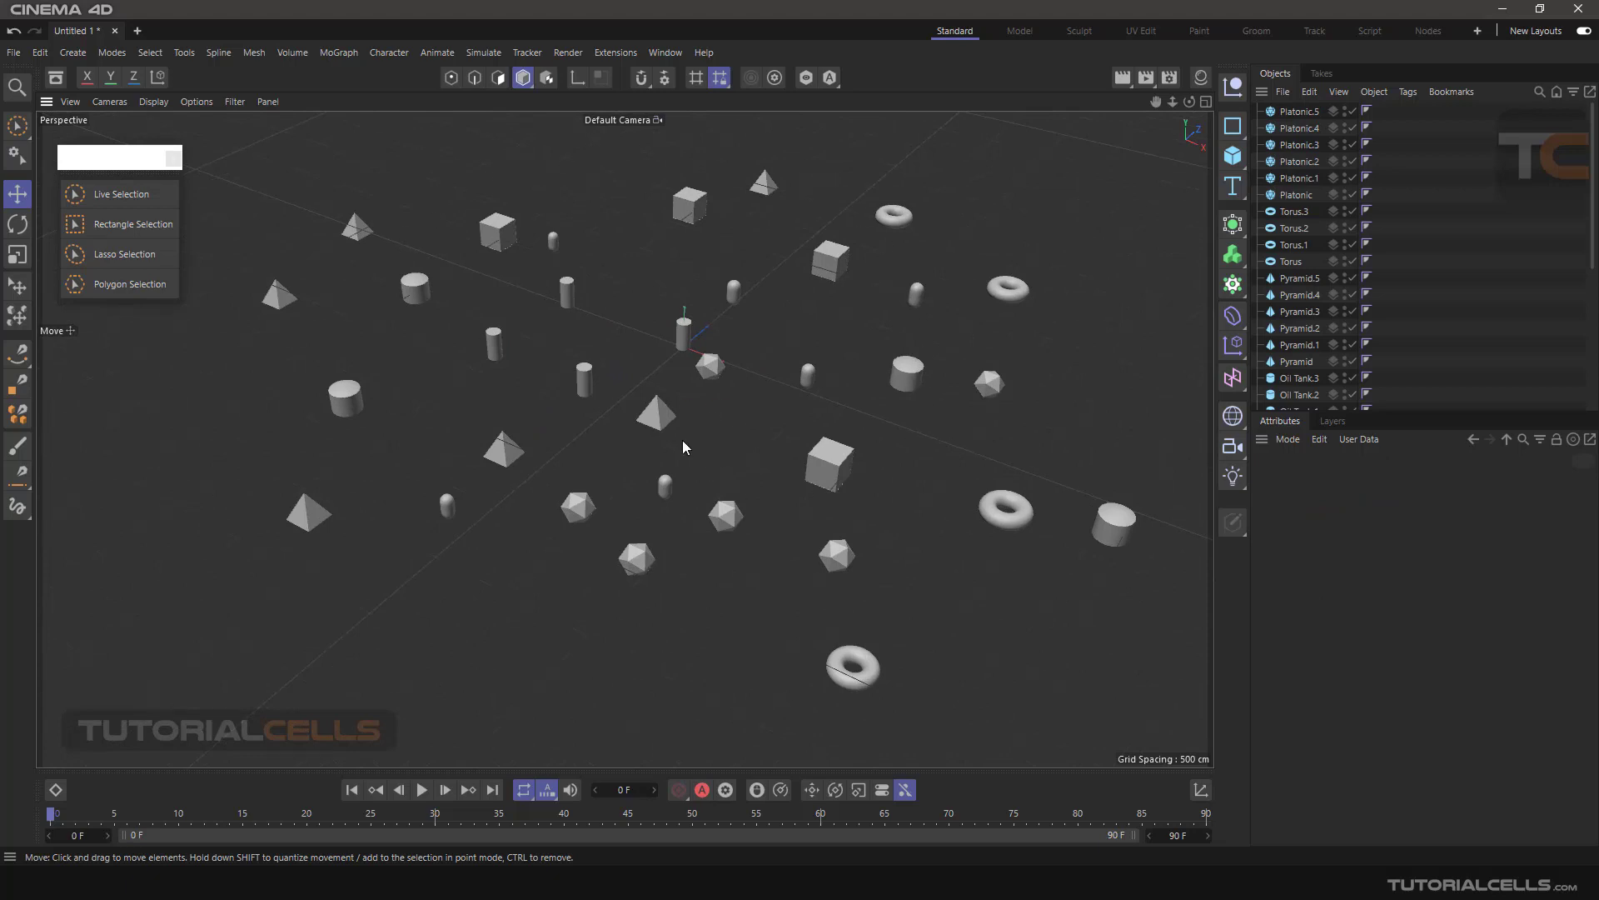
Select single objects in the viewport, and build a multiple selection of the three rear cubes and two nearby cylinders
{"action": "left_click", "coordinate": [906, 377]}
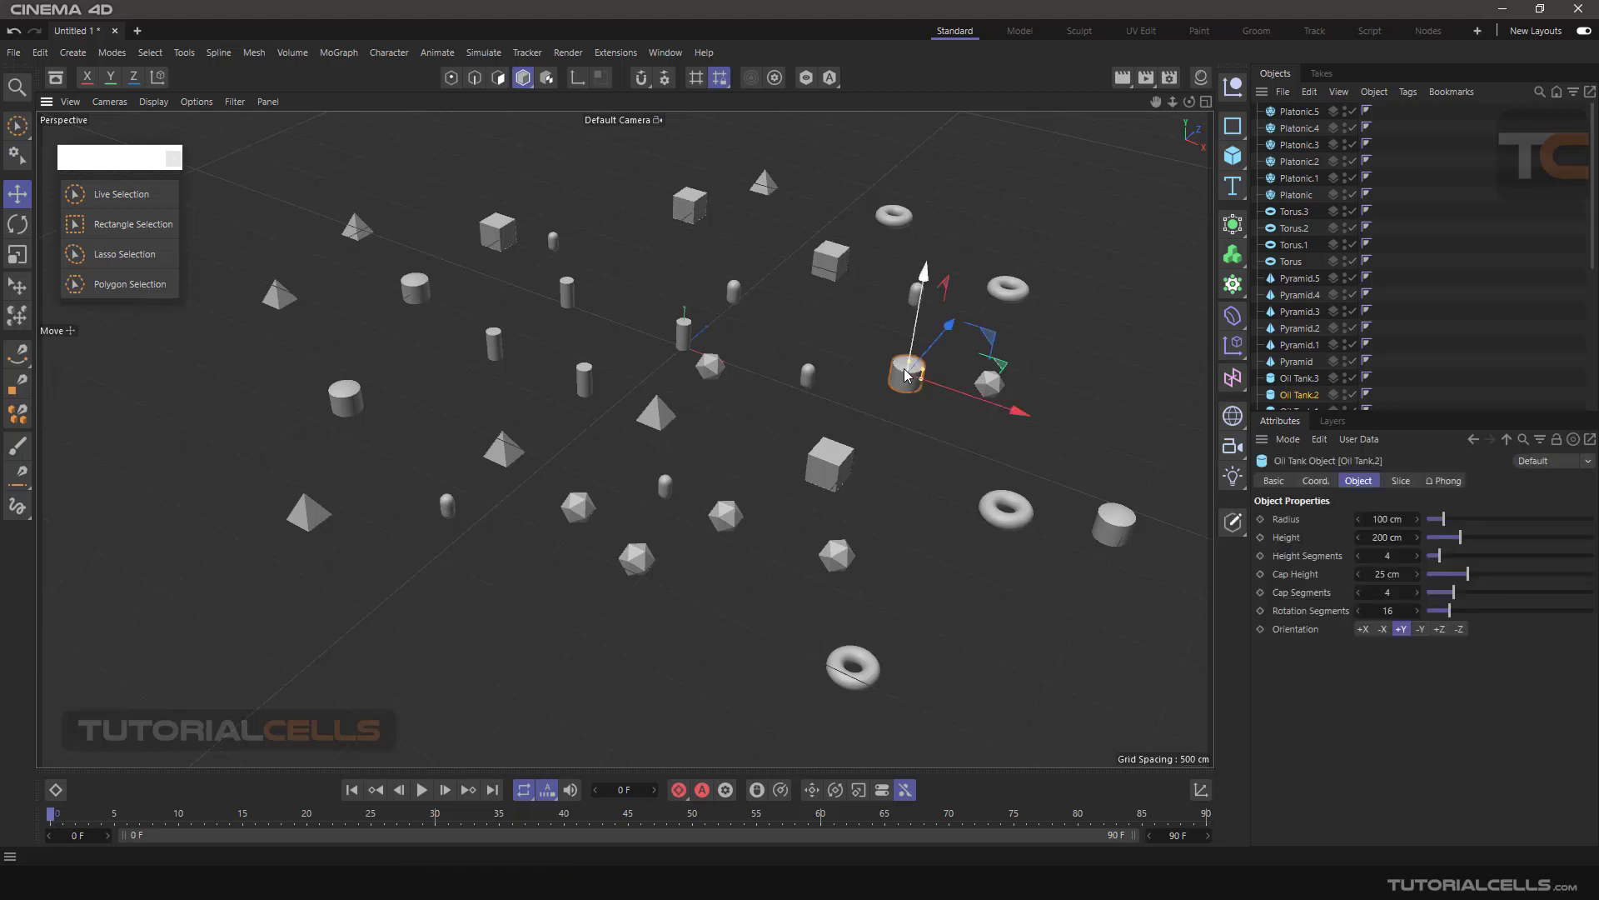
{"action": "left_click", "coordinate": [844, 253]}
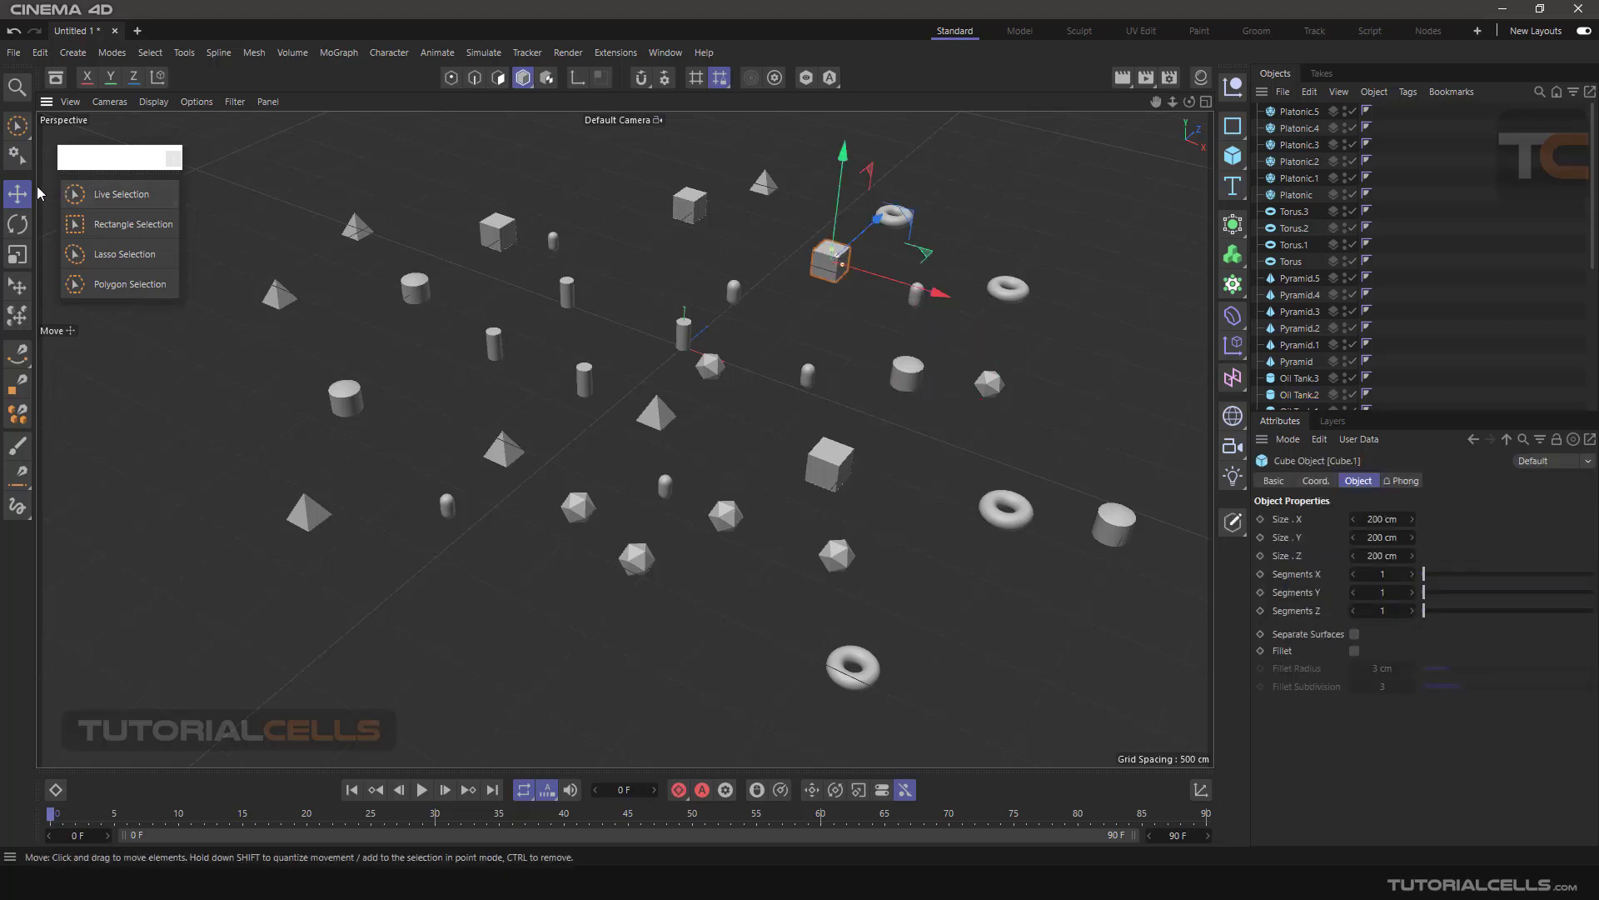
{"action": "left_click", "coordinate": [691, 213], "text": "shift"}
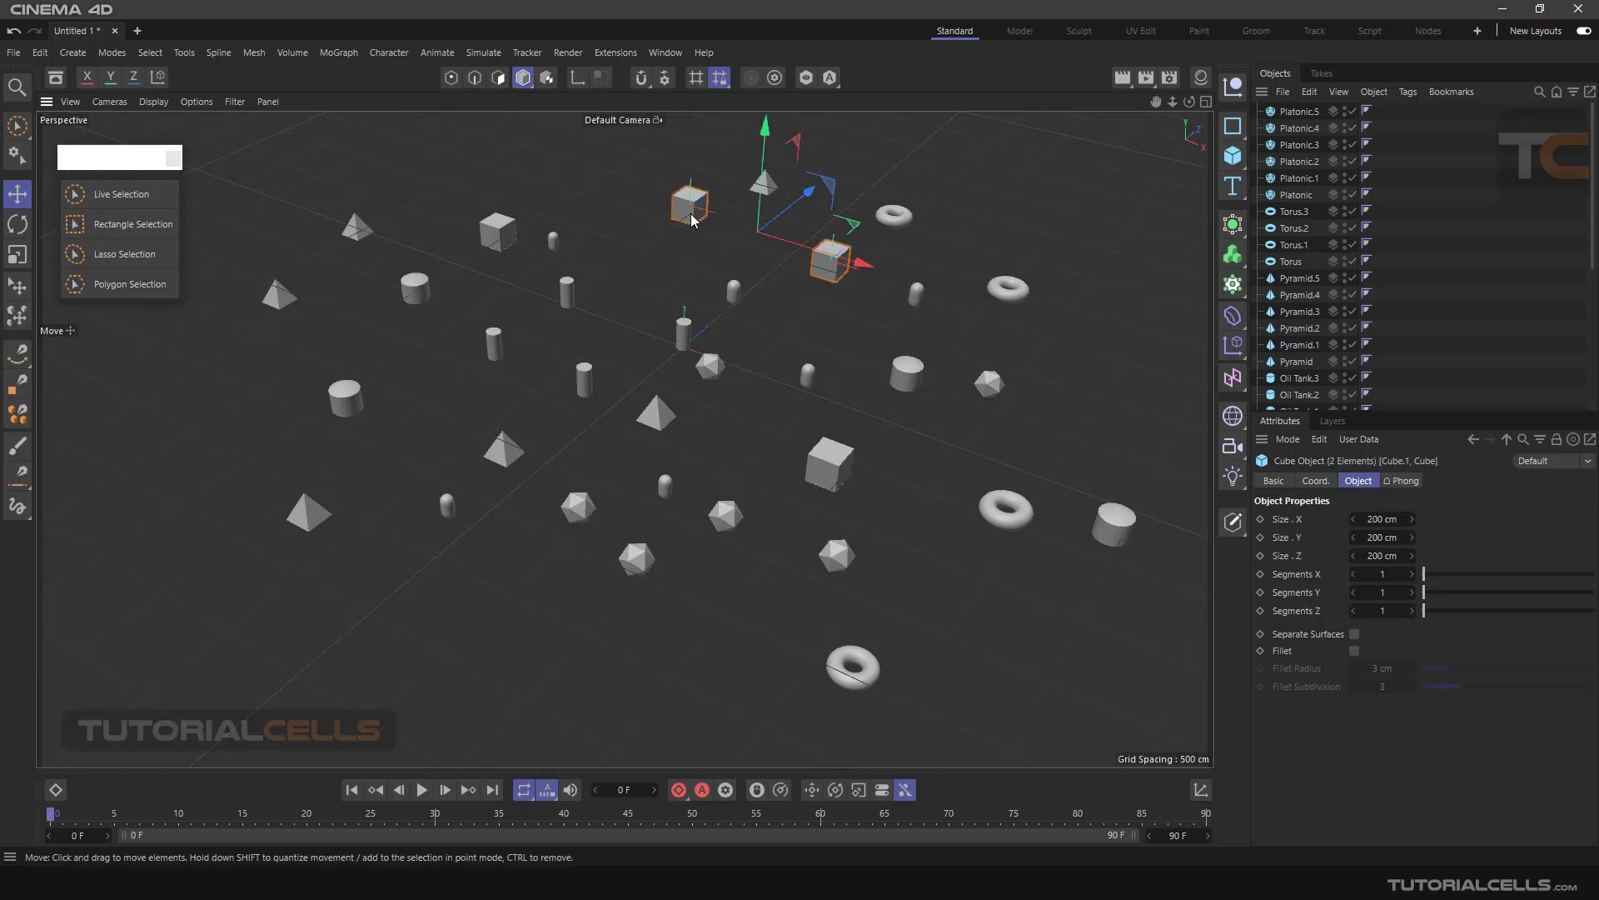
{"action": "left_click", "coordinate": [503, 232], "text": "shift"}
{"action": "left_click", "coordinate": [567, 293], "text": "shift"}
{"action": "left_click", "coordinate": [601, 386], "text": "shift"}
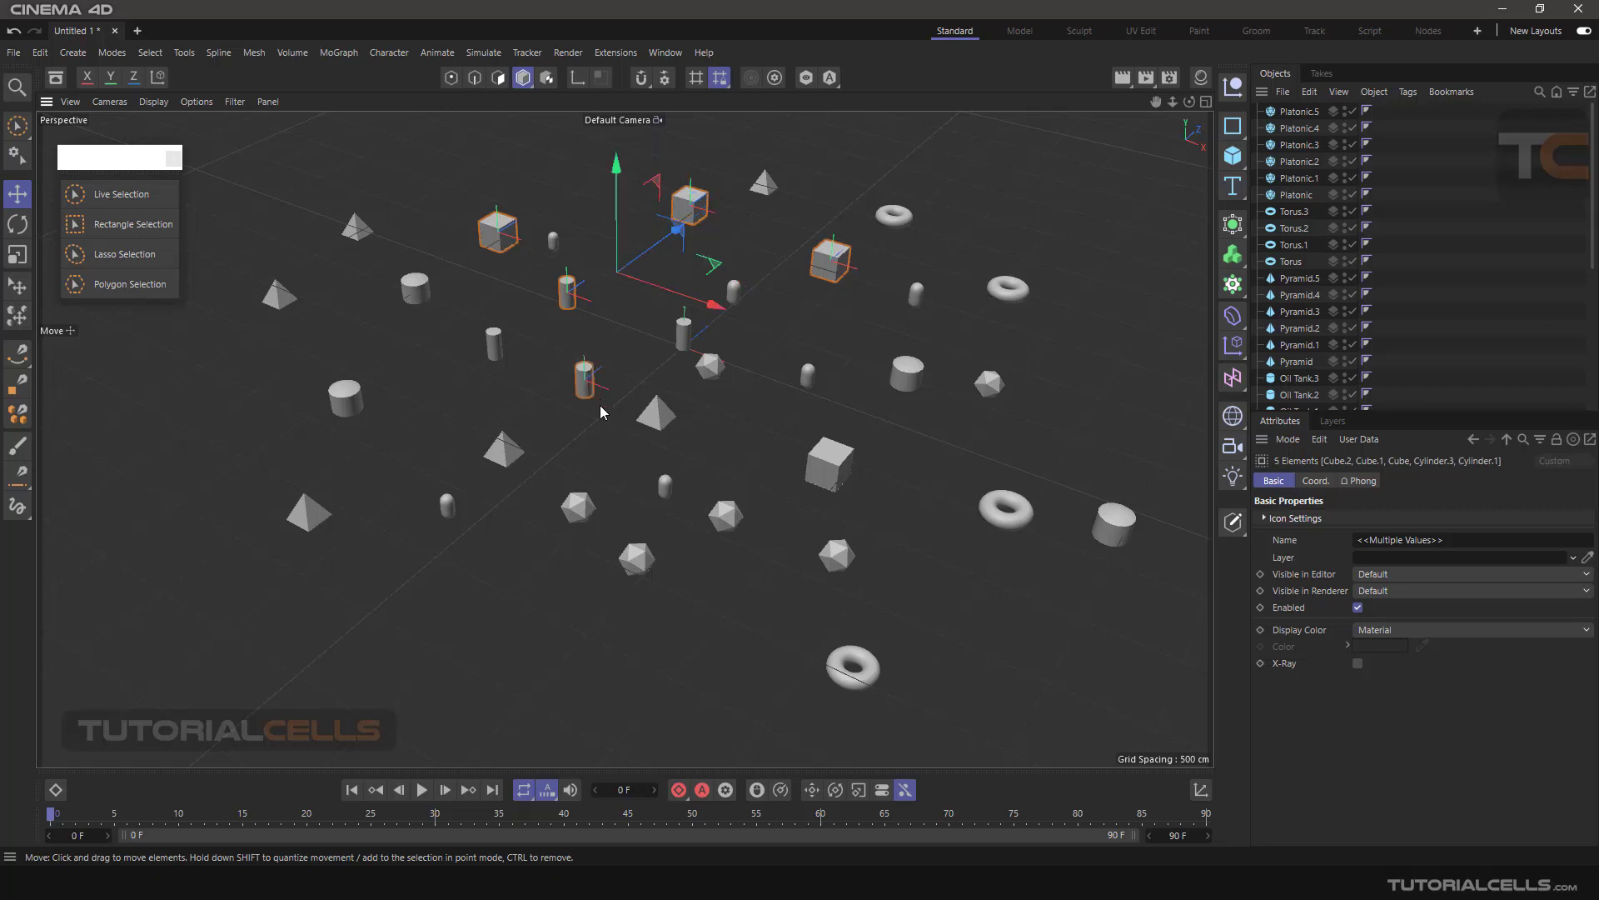
Remove the two cylinders and one cube from the selection one by one, and deselect the remaining cubes
{"action": "left_click", "coordinate": [593, 389], "text": "ctrl"}
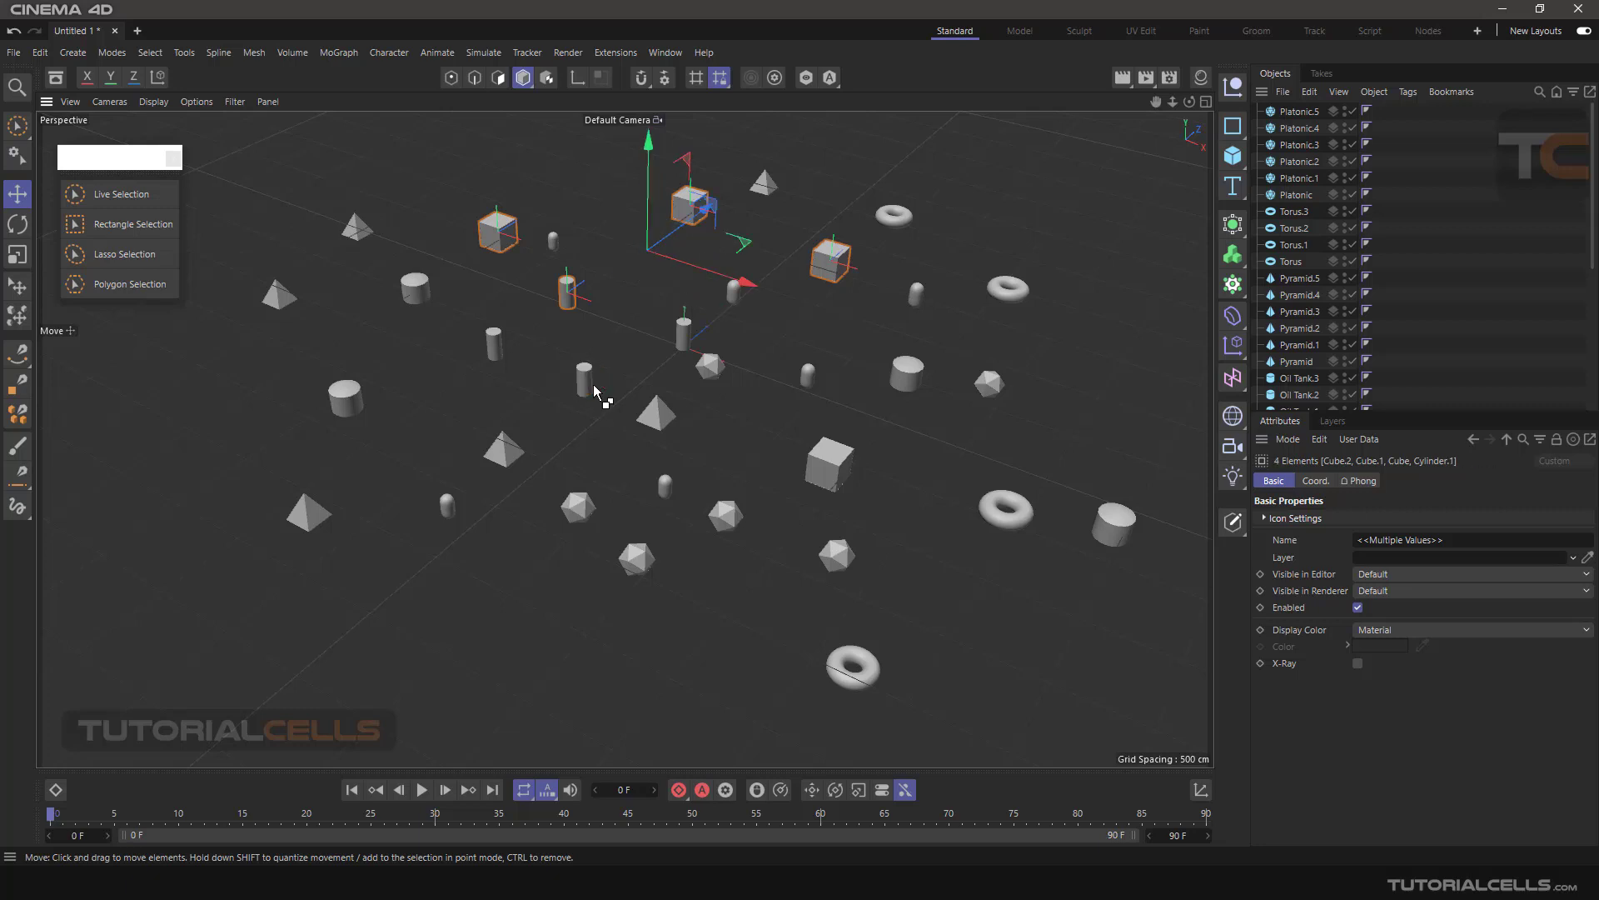
{"action": "left_click", "coordinate": [574, 303], "text": "ctrl"}
{"action": "left_click", "coordinate": [511, 243], "text": "ctrl"}
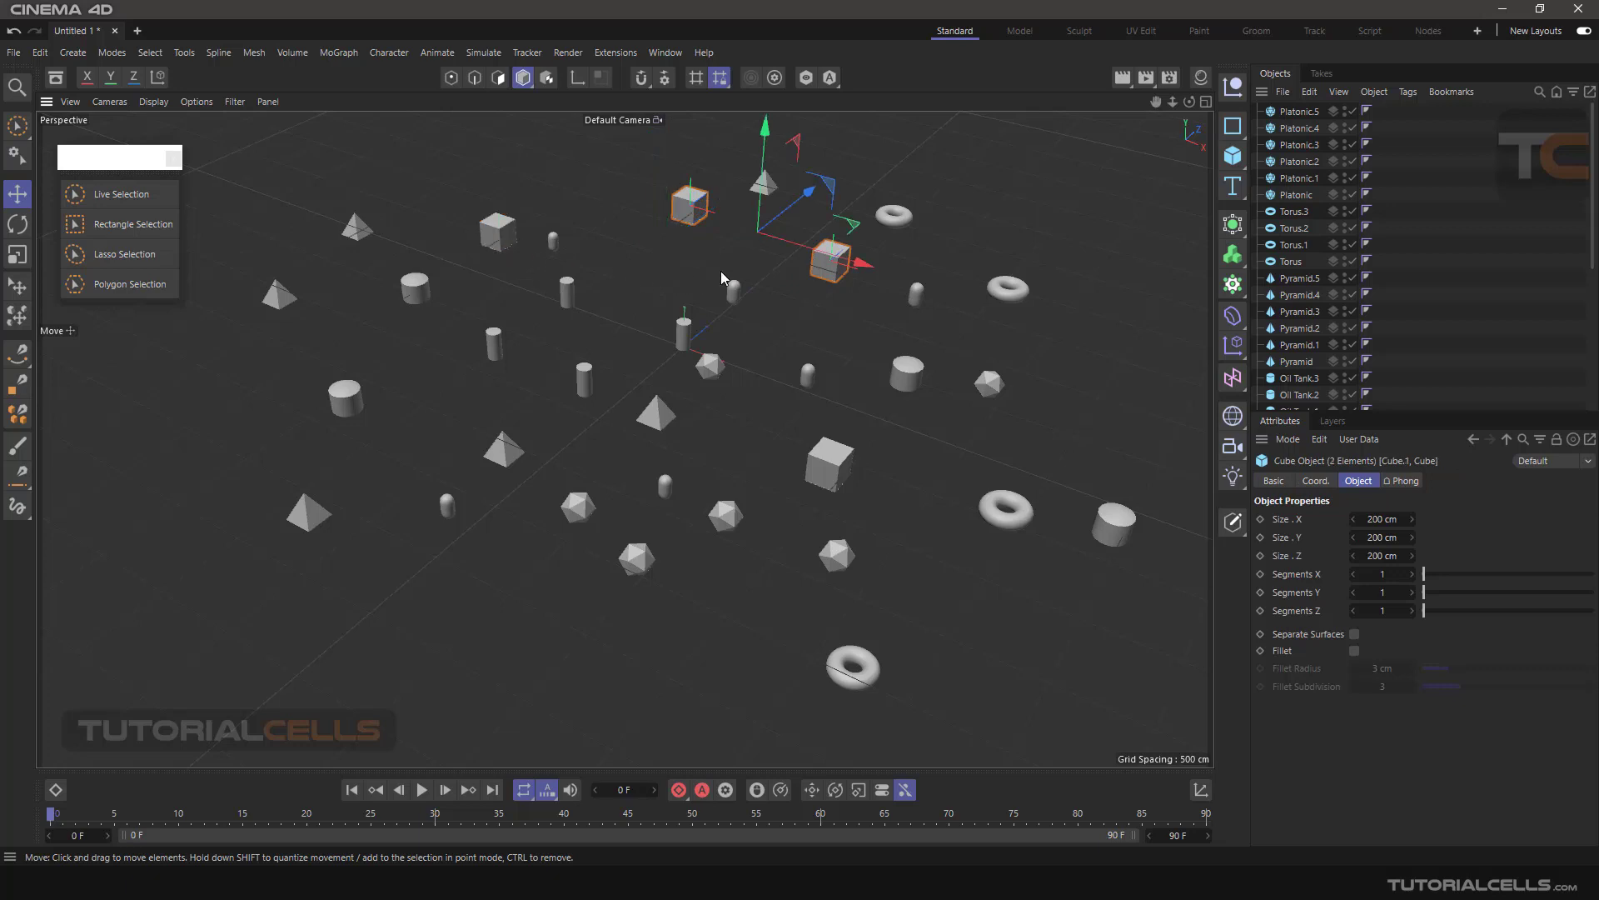
{"action": "left_click", "coordinate": [727, 253]}
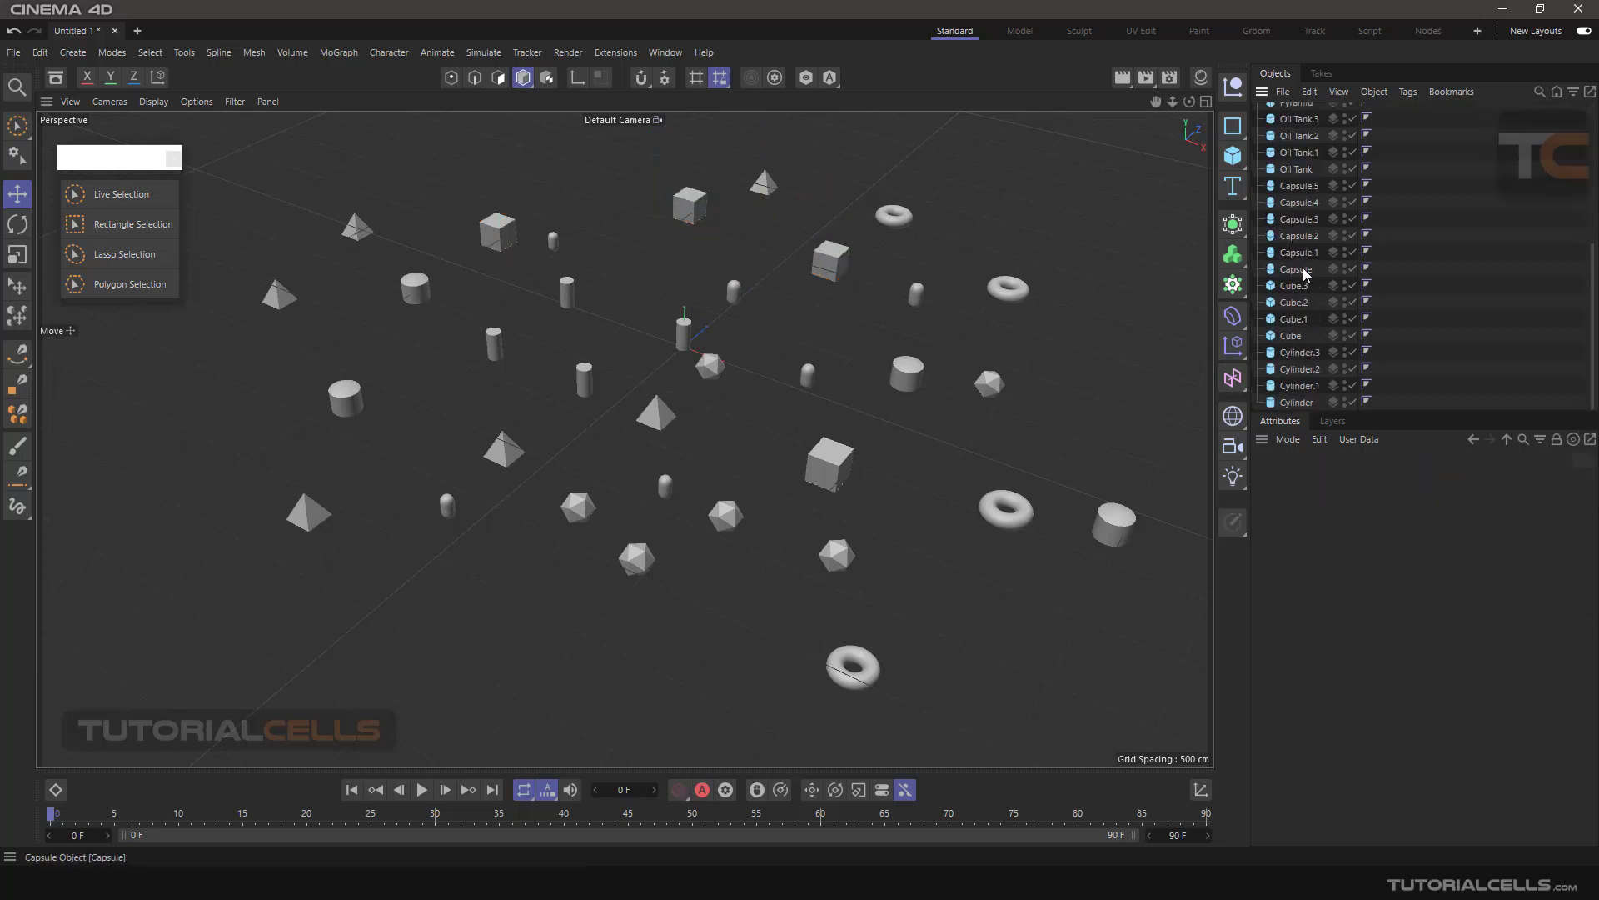
In the object list, select the range Platonic.5 to Platonic.1, and then only Platonic.1 together with Torus.1
{"action": "left_click", "coordinate": [1297, 115]}
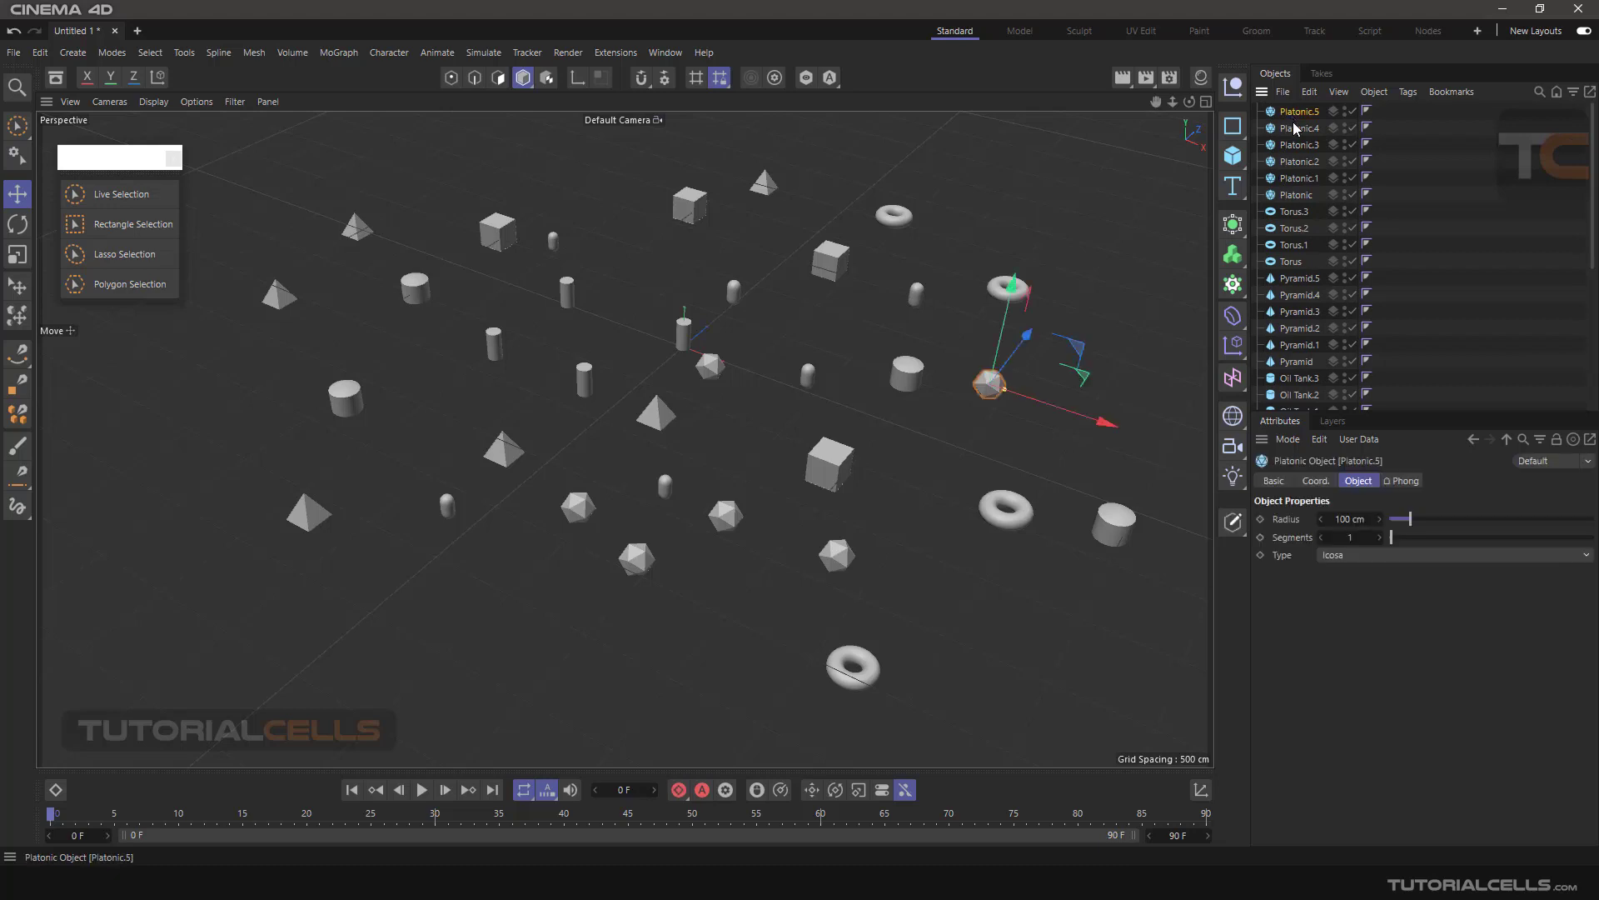
{"action": "left_click", "coordinate": [1302, 180], "text": "shift"}
{"action": "left_click", "coordinate": [1301, 180]}
{"action": "left_click", "coordinate": [1296, 245], "text": "ctrl"}
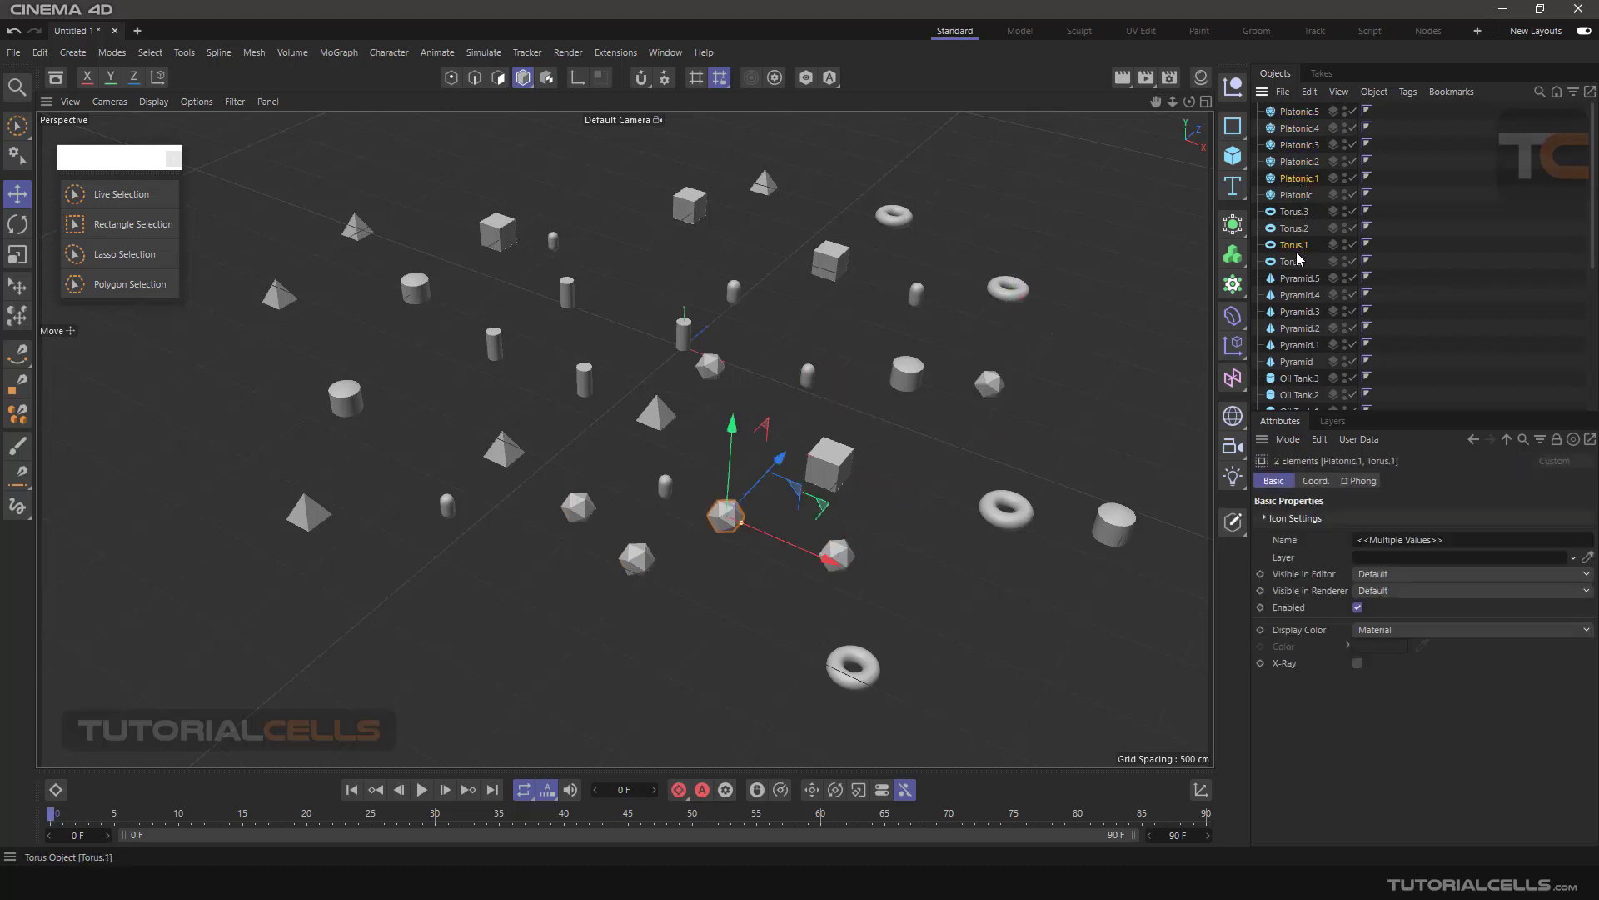
Select the listed range Platonic.5 to Pyramid.5, then just Platonic and Pyramid.3 together, and clear the selection
{"action": "left_click", "coordinate": [1300, 114]}
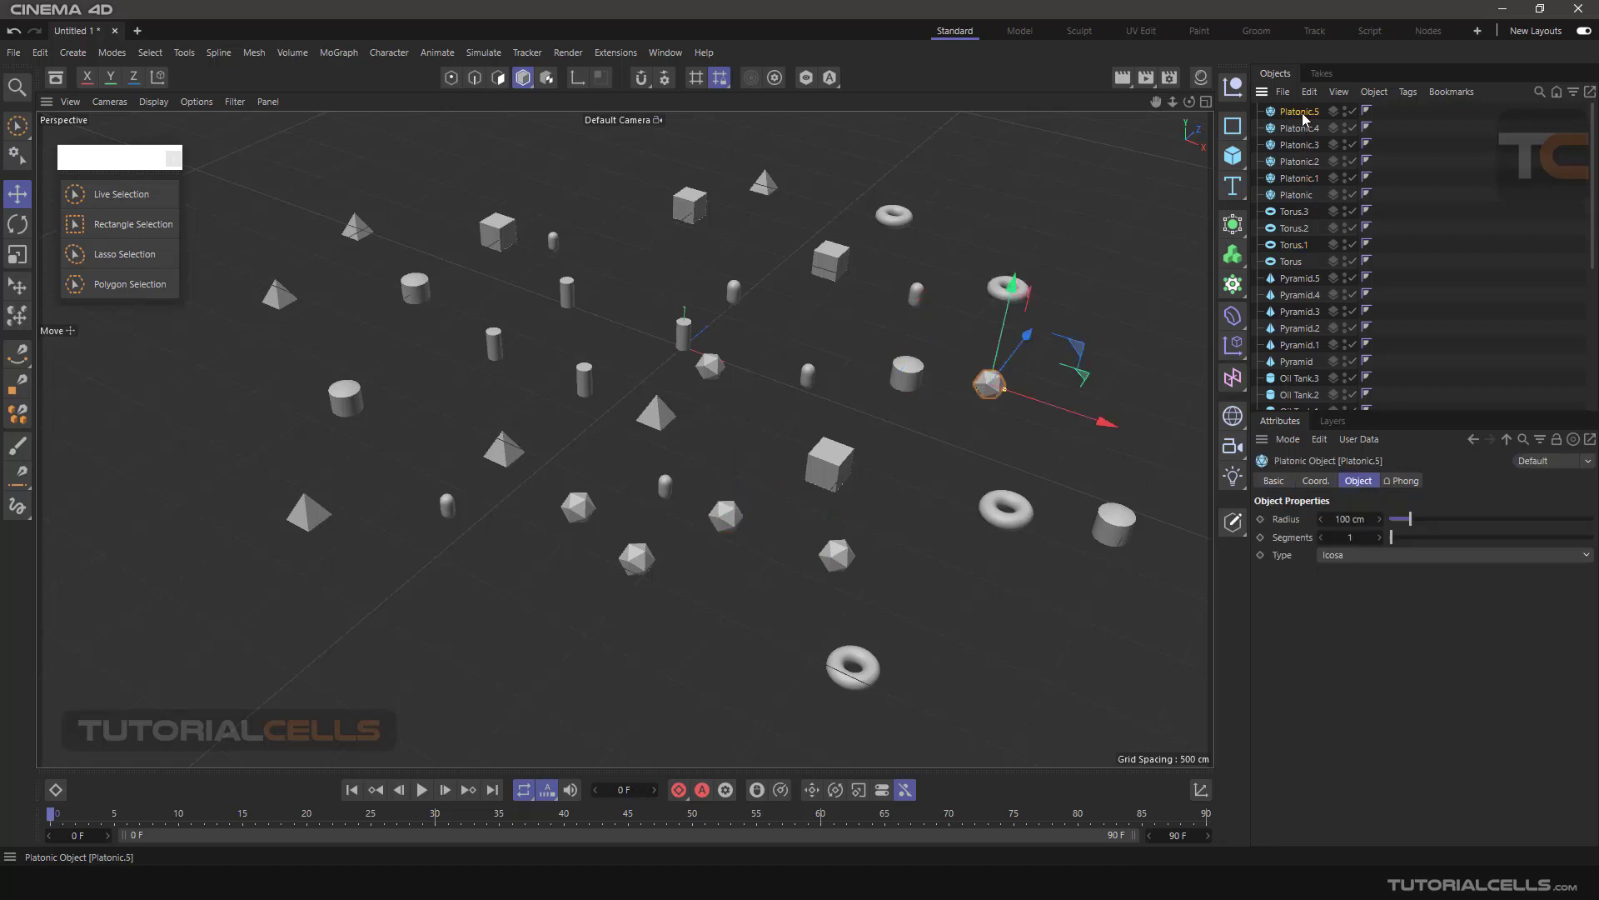
{"action": "left_click", "coordinate": [1297, 280], "text": "shift"}
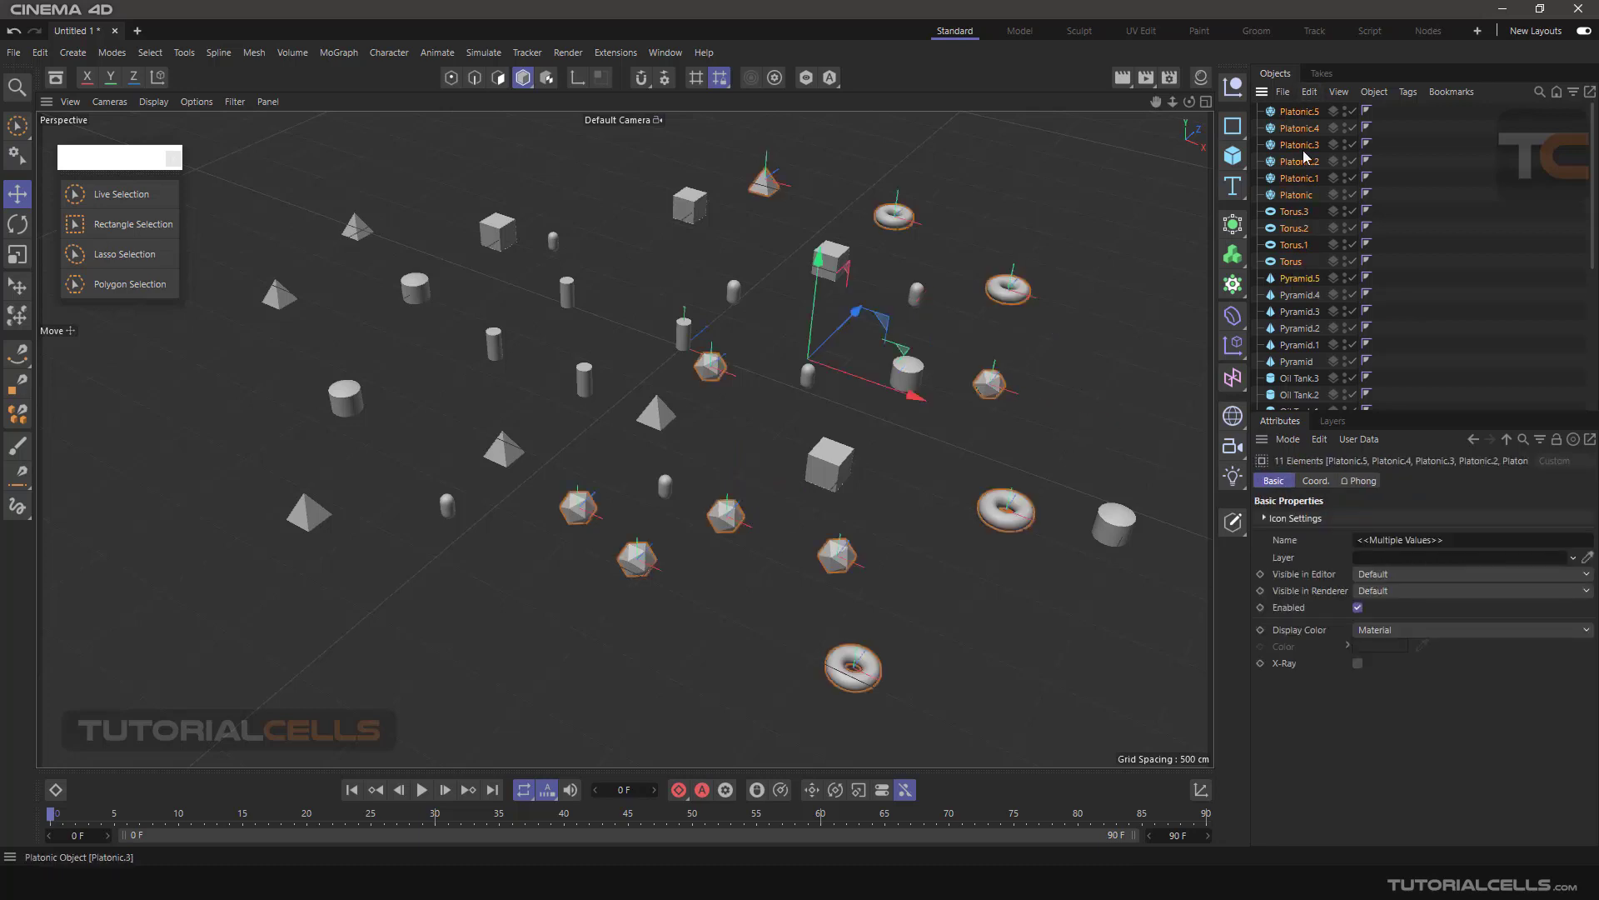
{"action": "left_click", "coordinate": [1296, 195]}
{"action": "left_click", "coordinate": [1306, 313], "text": "ctrl"}
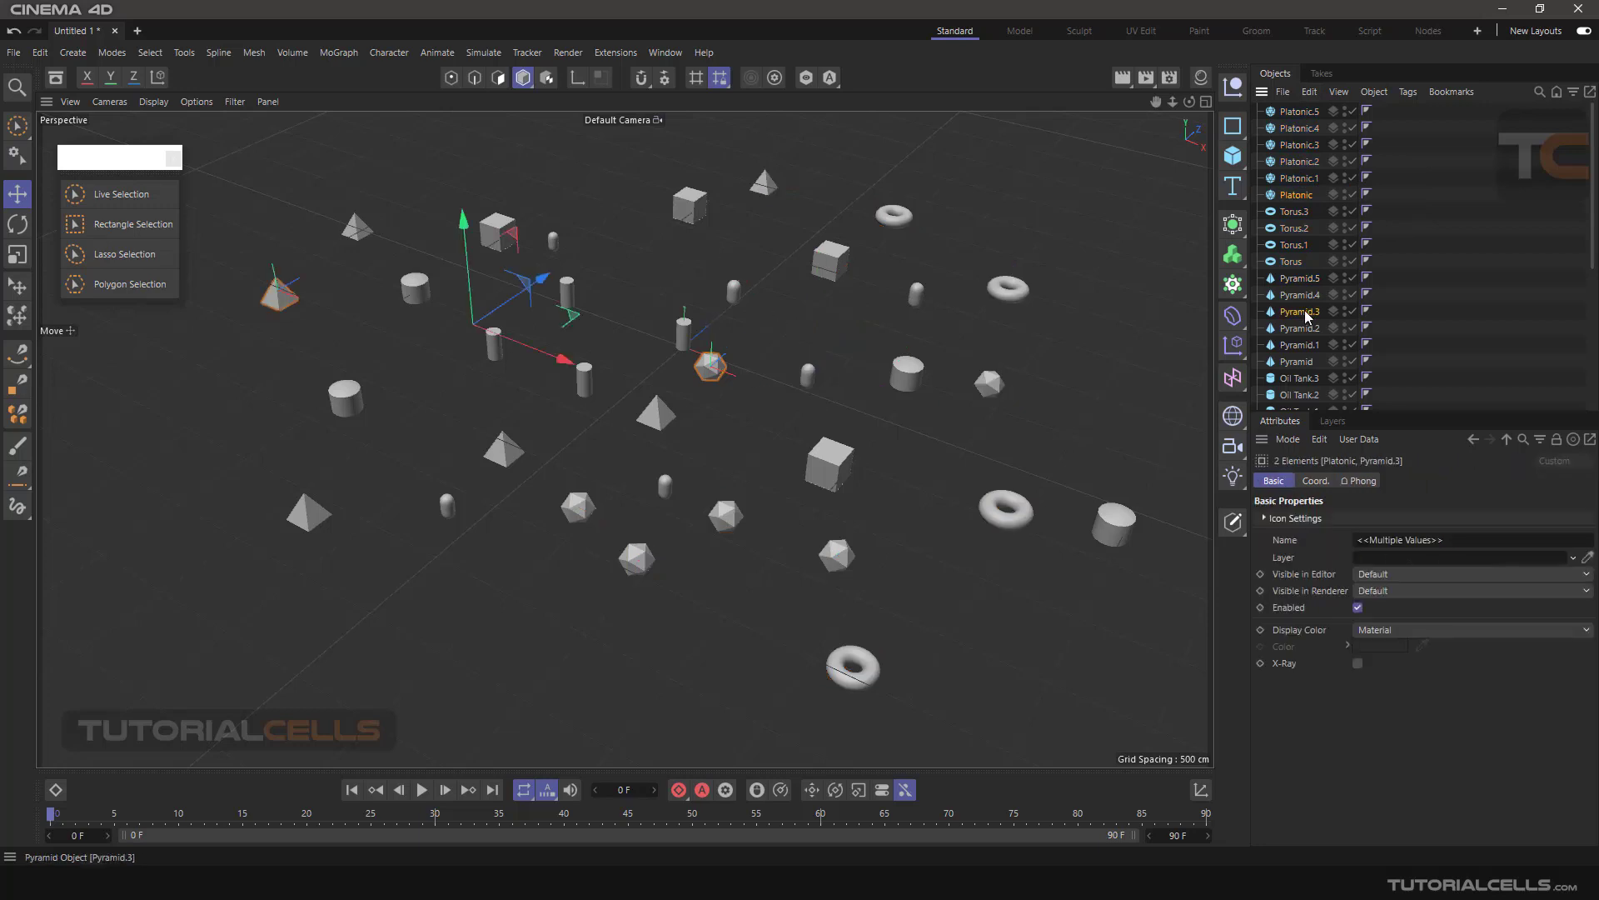
{"action": "left_click", "coordinate": [805, 299]}
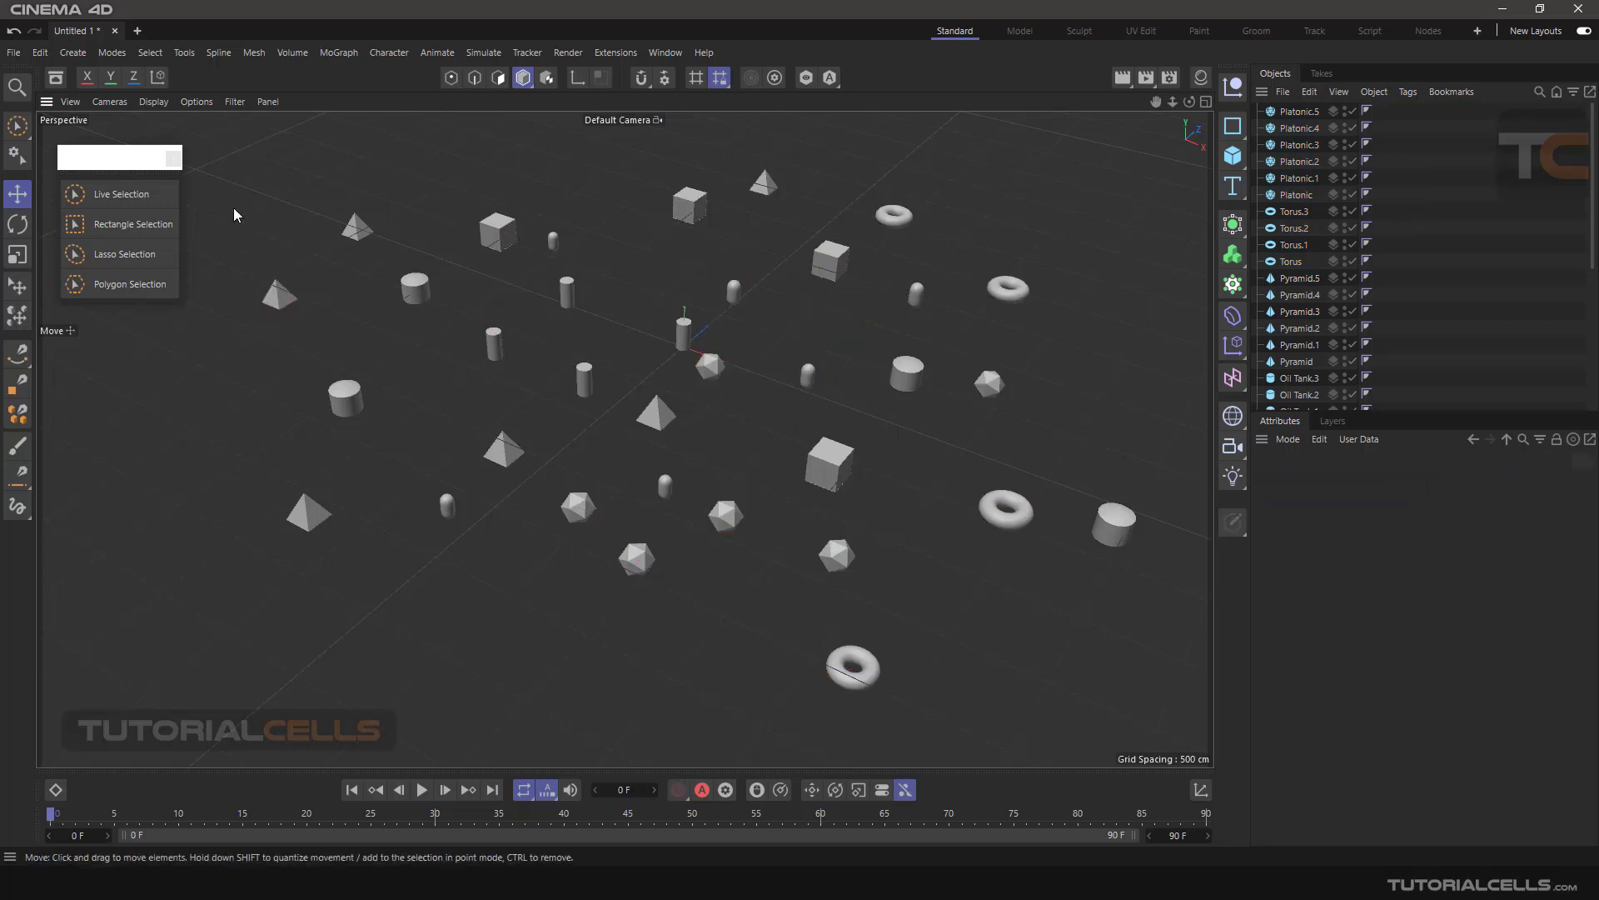
Activate Live Selection and paint over the objects in the rear half of the scene to select them
{"action": "left_click", "coordinate": [130, 162]}
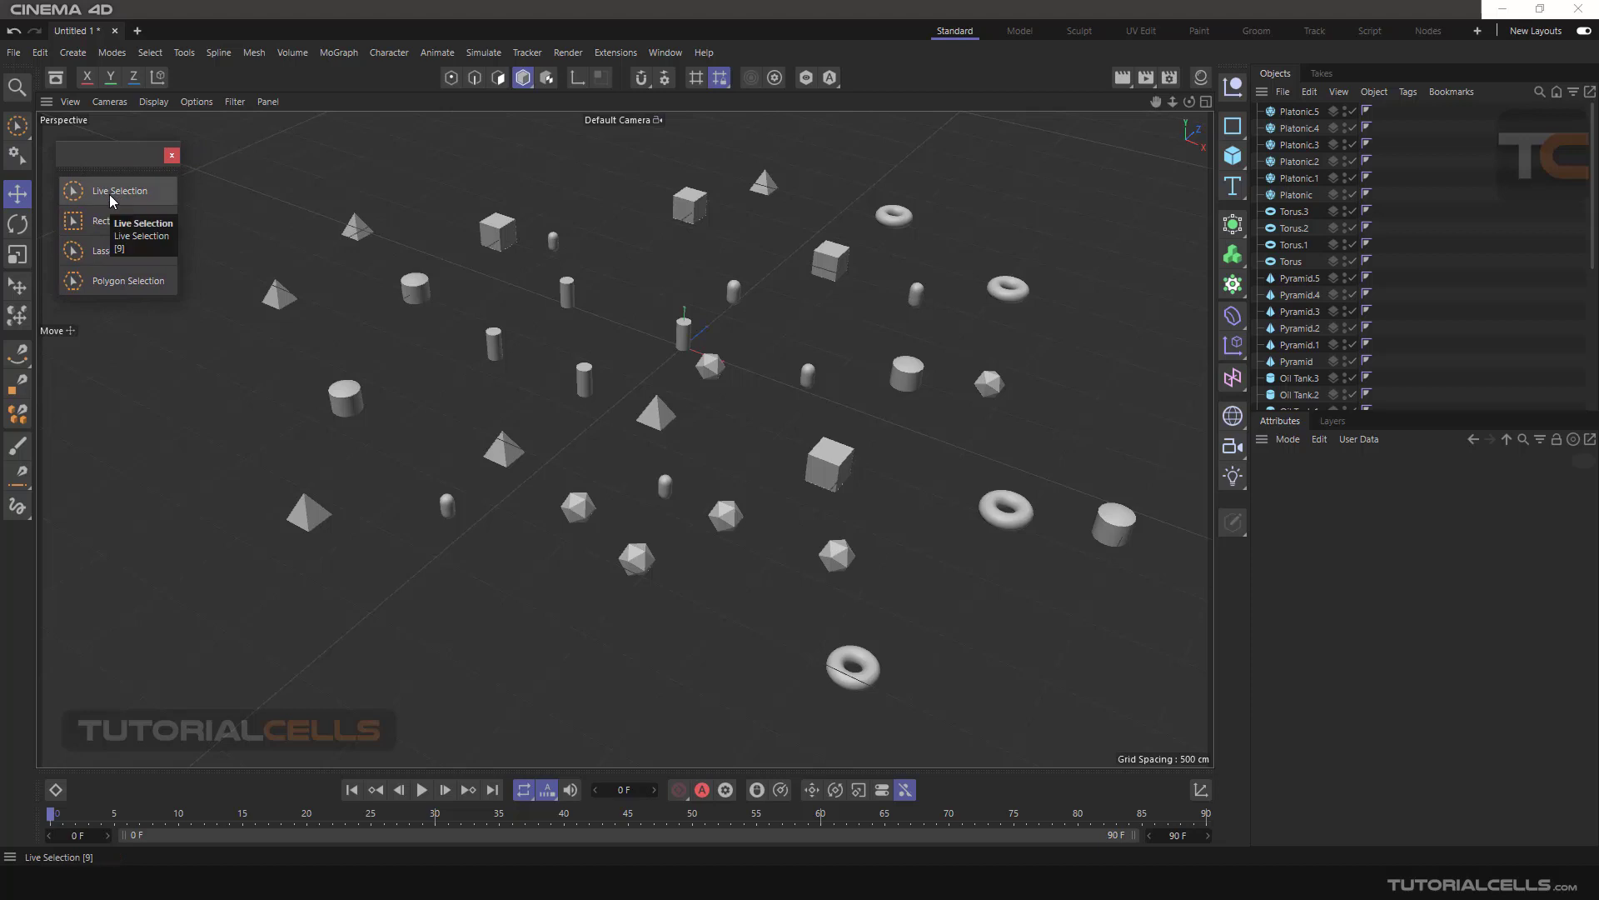
{"action": "left_click", "coordinate": [112, 198]}
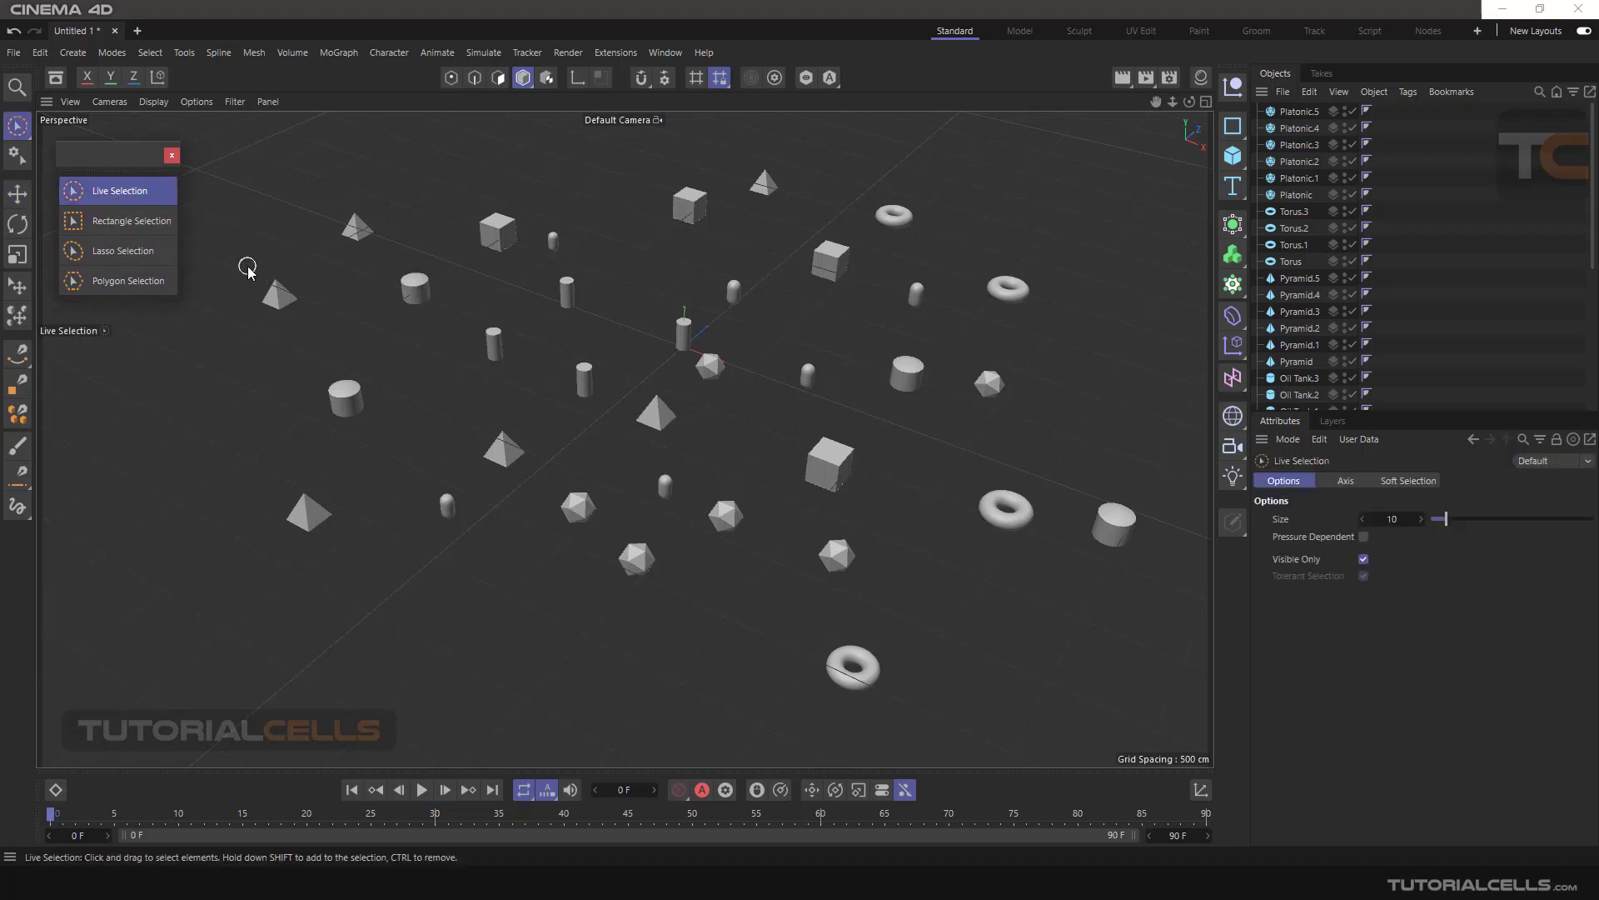
{"action": "mouse_move", "coordinate": [260, 291]}
{"action": "left_mouse_down"}
{"action": "mouse_move", "coordinate": [357, 227]}
{"action": "mouse_move", "coordinate": [412, 262]}
{"action": "mouse_move", "coordinate": [414, 298]}
{"action": "mouse_move", "coordinate": [493, 244]}
{"action": "mouse_move", "coordinate": [583, 296]}
{"action": "mouse_move", "coordinate": [566, 263]}
{"action": "mouse_move", "coordinate": [576, 233]}
{"action": "mouse_move", "coordinate": [792, 186]}
{"action": "mouse_move", "coordinate": [833, 221]}
{"action": "mouse_move", "coordinate": [894, 214]}
{"action": "mouse_move", "coordinate": [575, 376]}
{"action": "mouse_move", "coordinate": [497, 363]}
{"action": "mouse_move", "coordinate": [467, 287]}
{"action": "left_mouse_up"}
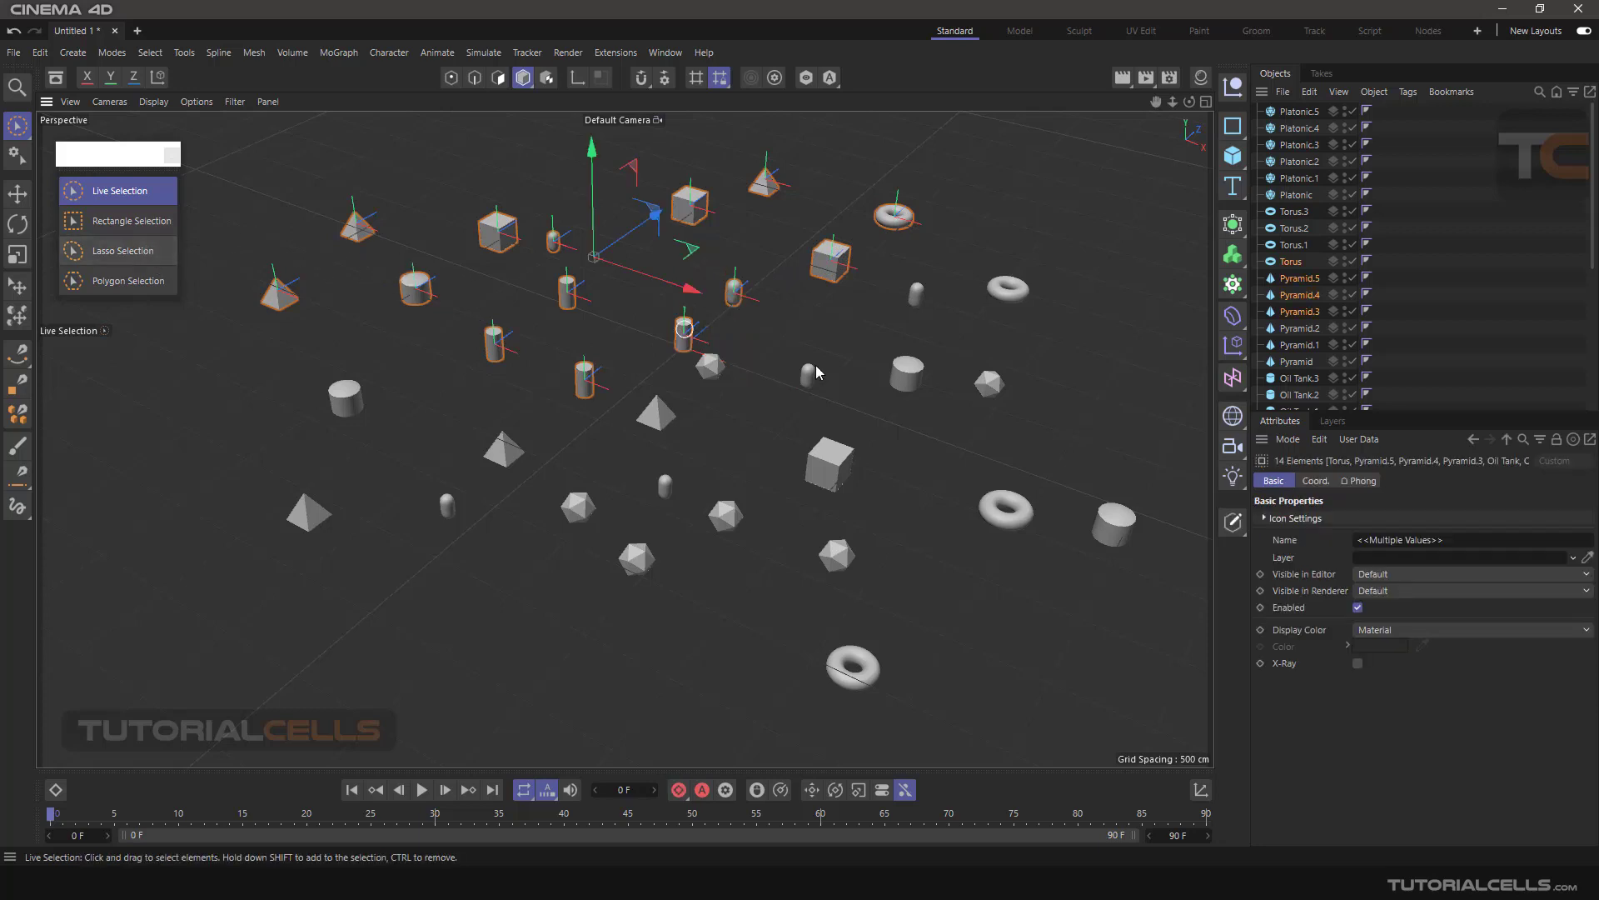
Review the Live Selection tool's Options, Axis and Soft Selection settings, and deselect all objects in the viewport
{"action": "left_click", "coordinate": [125, 190]}
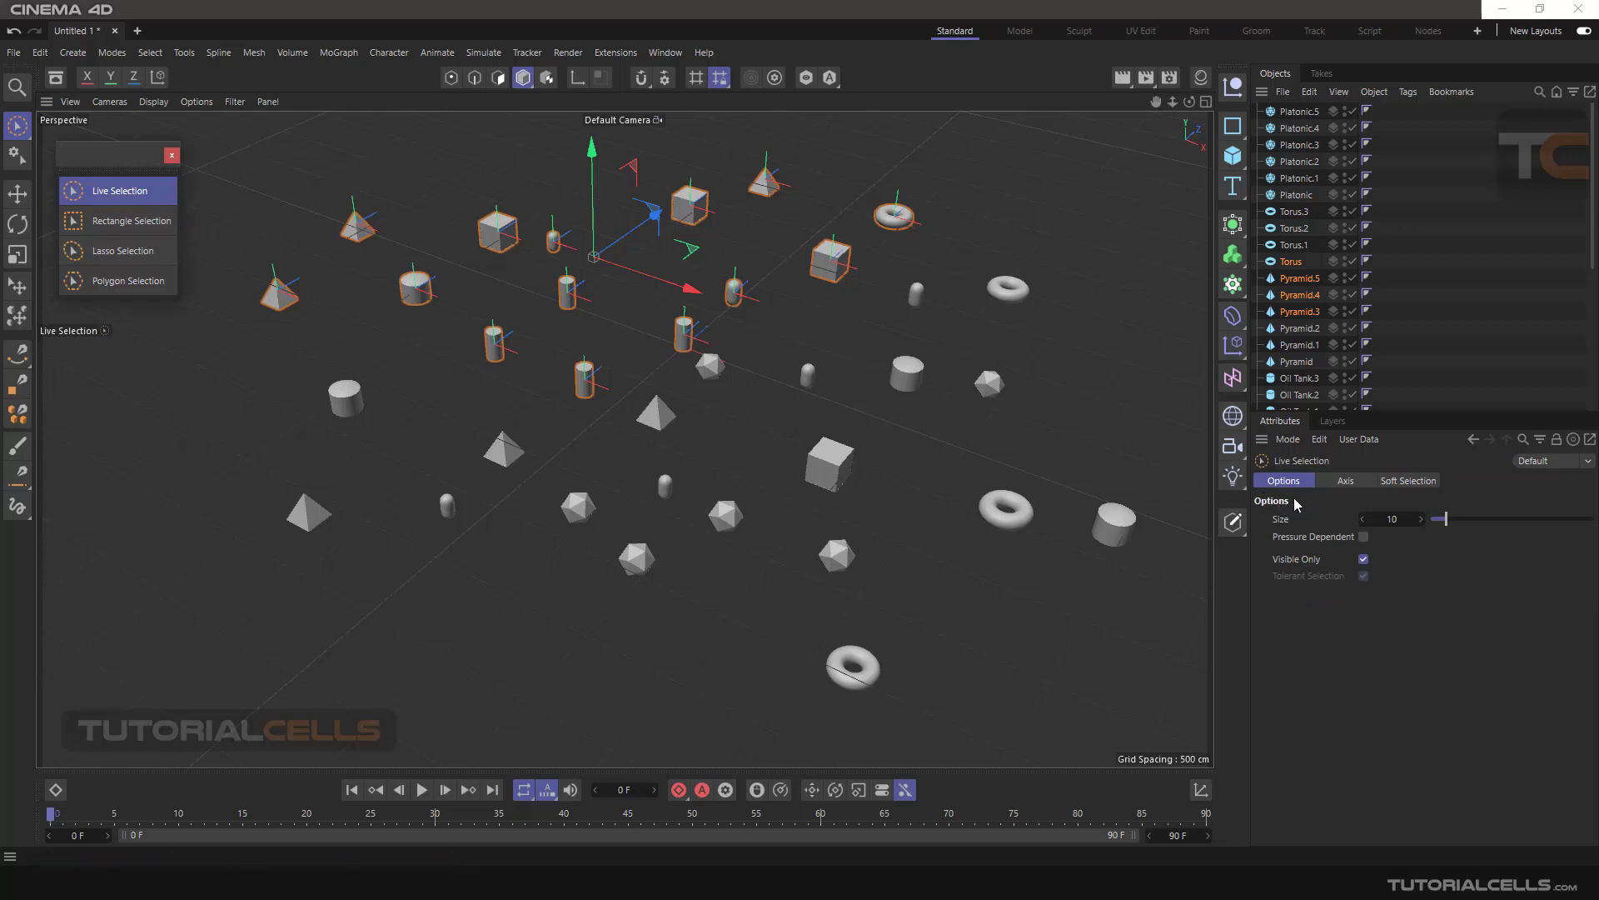
{"action": "left_click", "coordinate": [1344, 481]}
{"action": "left_click", "coordinate": [1398, 483]}
{"action": "left_click", "coordinate": [1283, 482]}
{"action": "left_click", "coordinate": [1353, 487]}
{"action": "left_click", "coordinate": [1393, 485]}
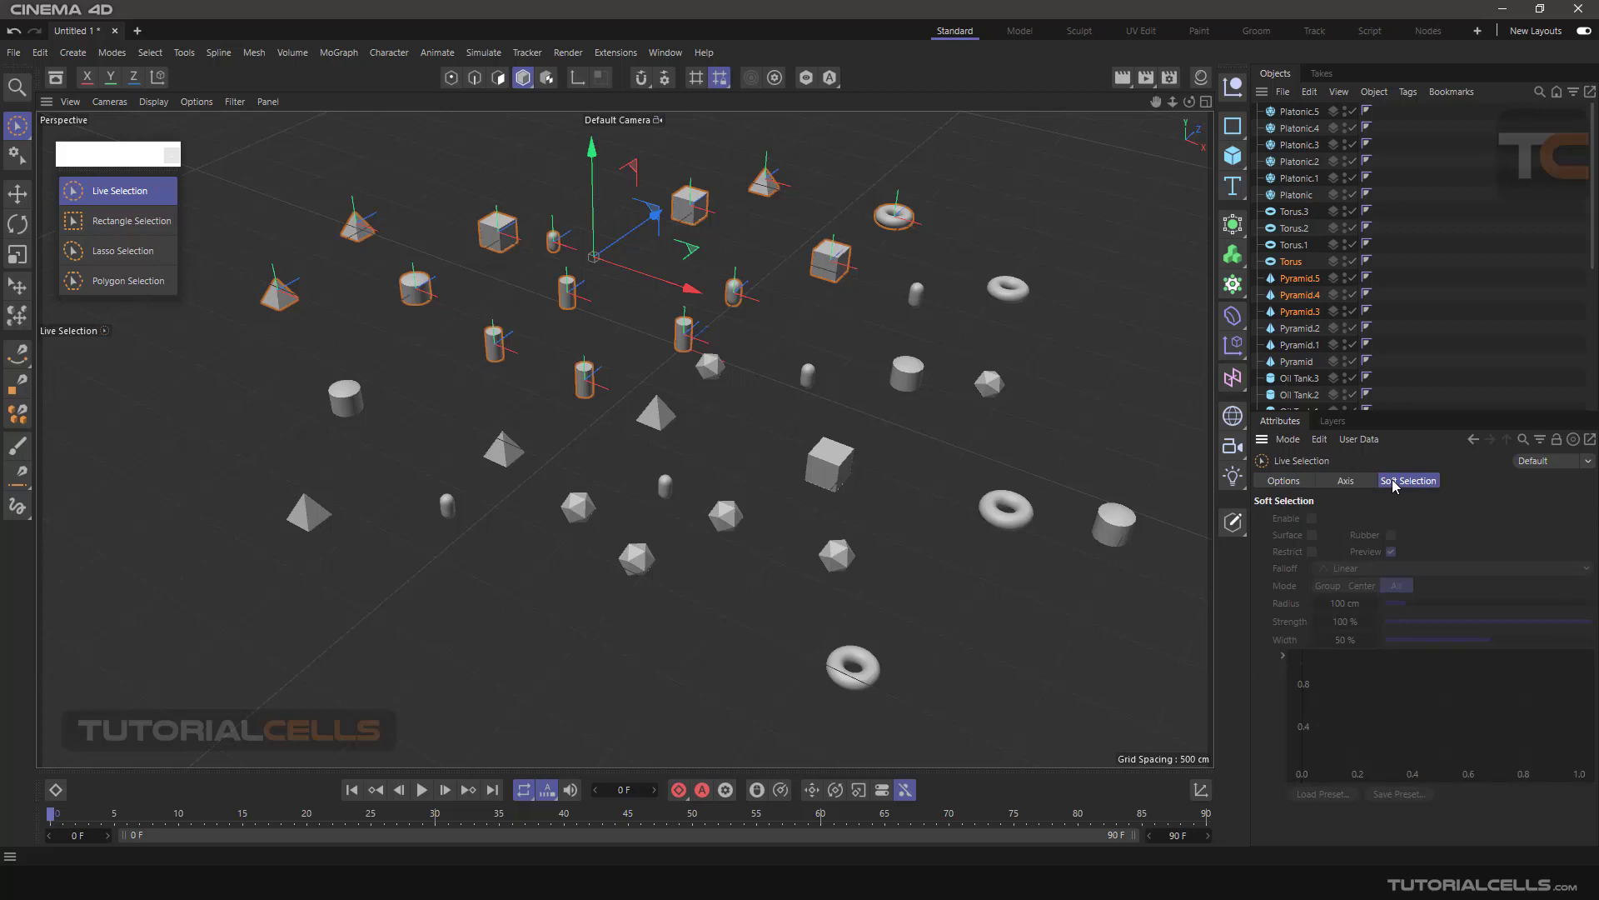
{"action": "left_click", "coordinate": [1297, 483]}
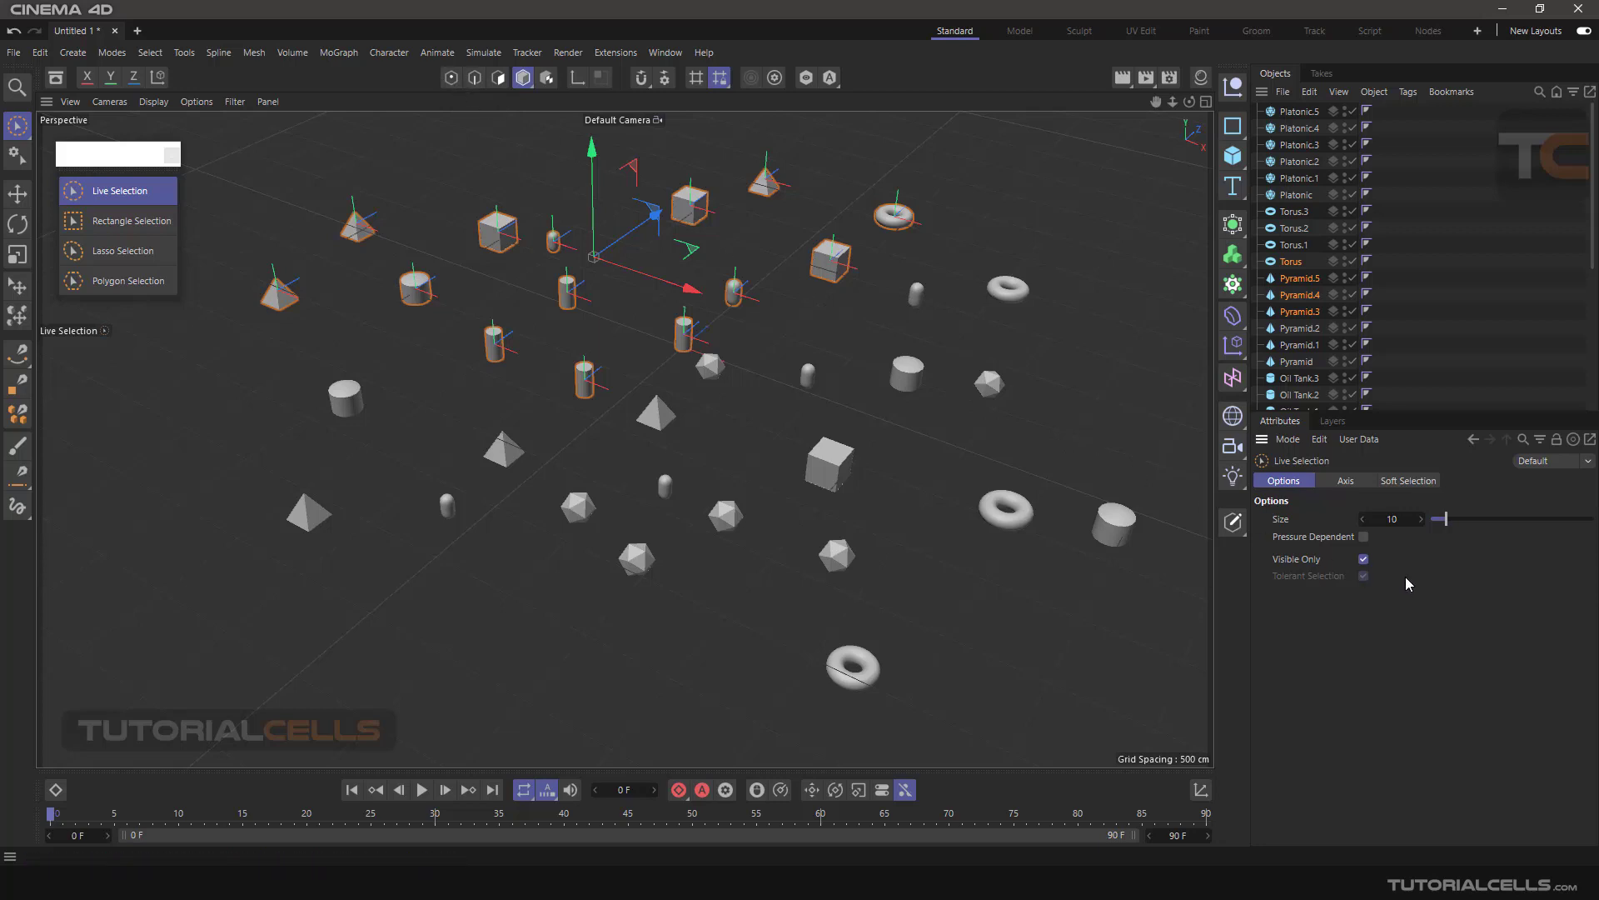
{"action": "left_click", "coordinate": [643, 323]}
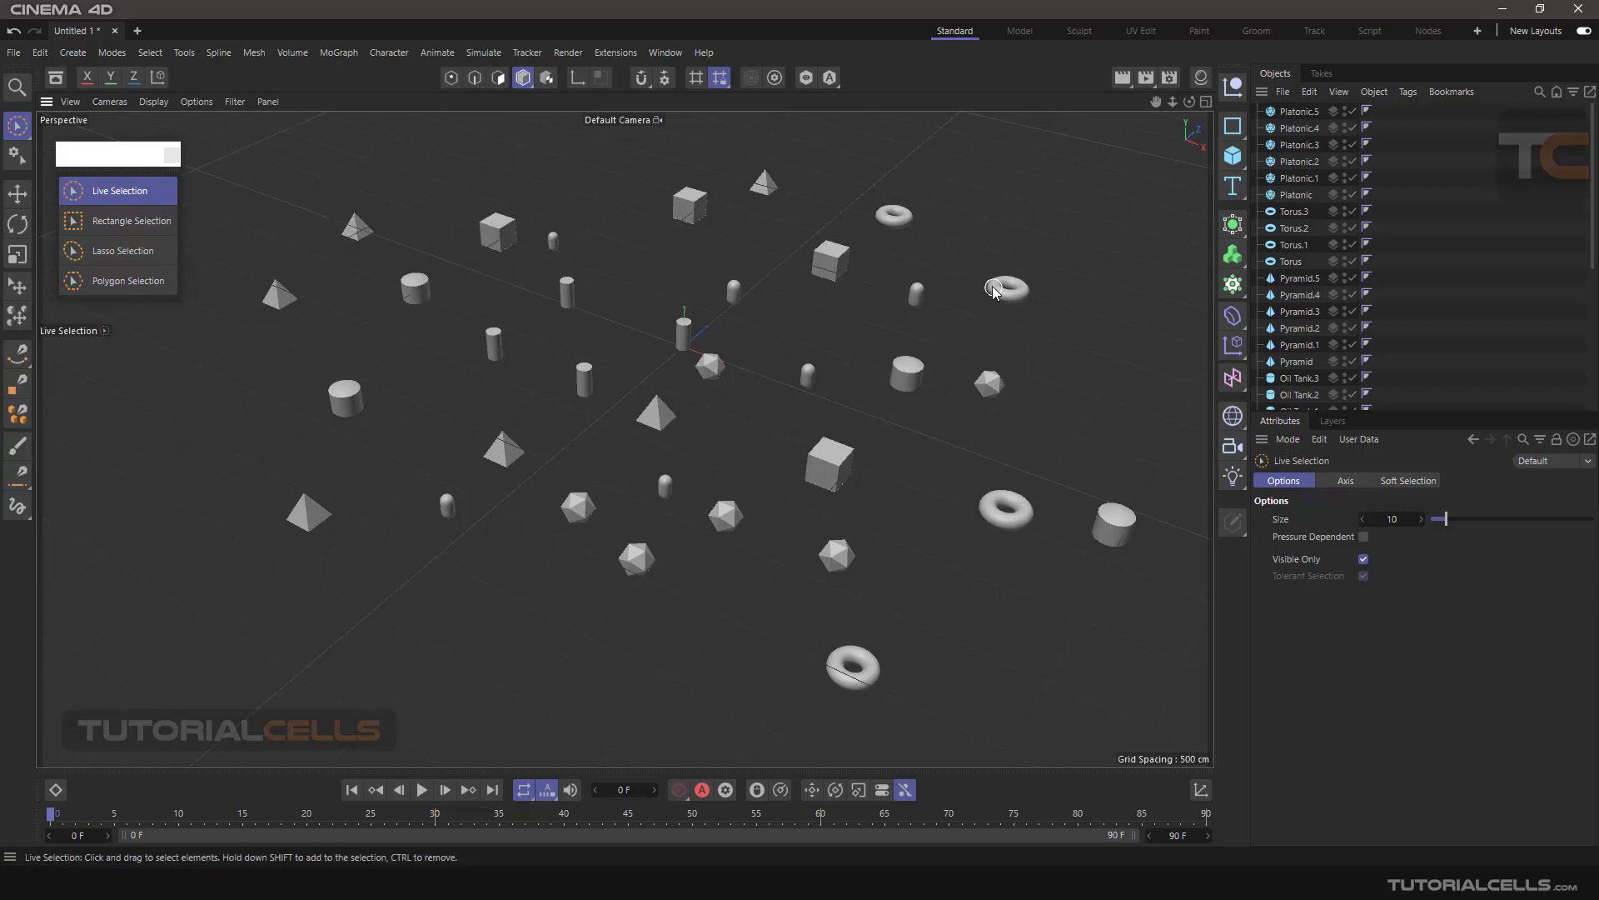
Build a viewport selection from the two rear cubes, the capsule and the central cylinder, and clear it
{"action": "left_click", "coordinate": [679, 211]}
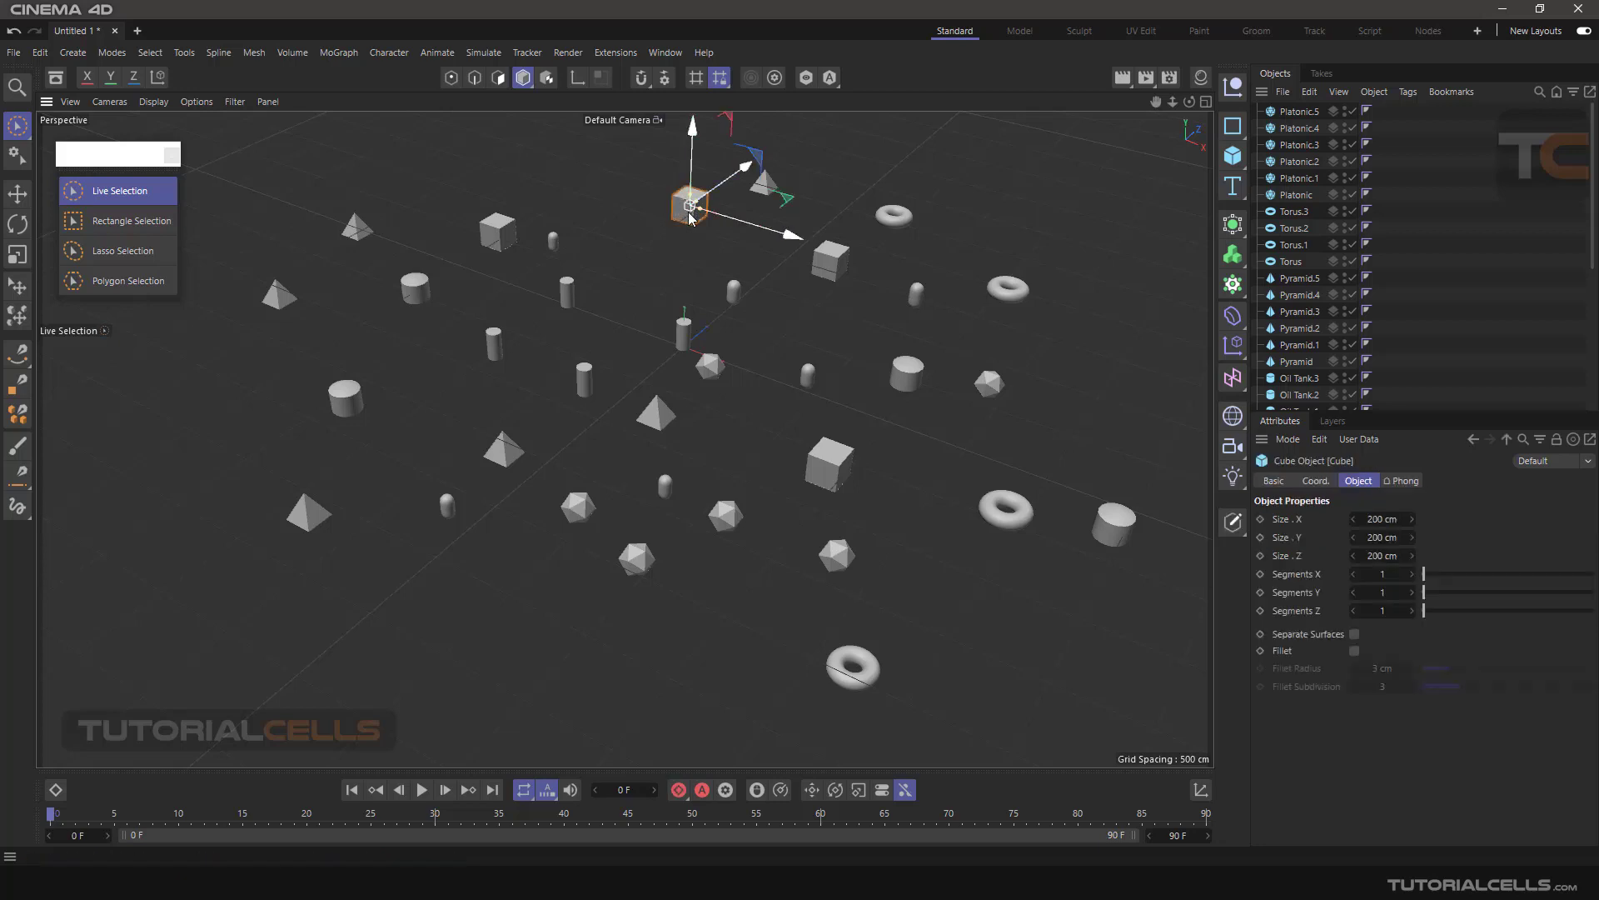
{"action": "left_click", "coordinate": [820, 266], "text": "shift"}
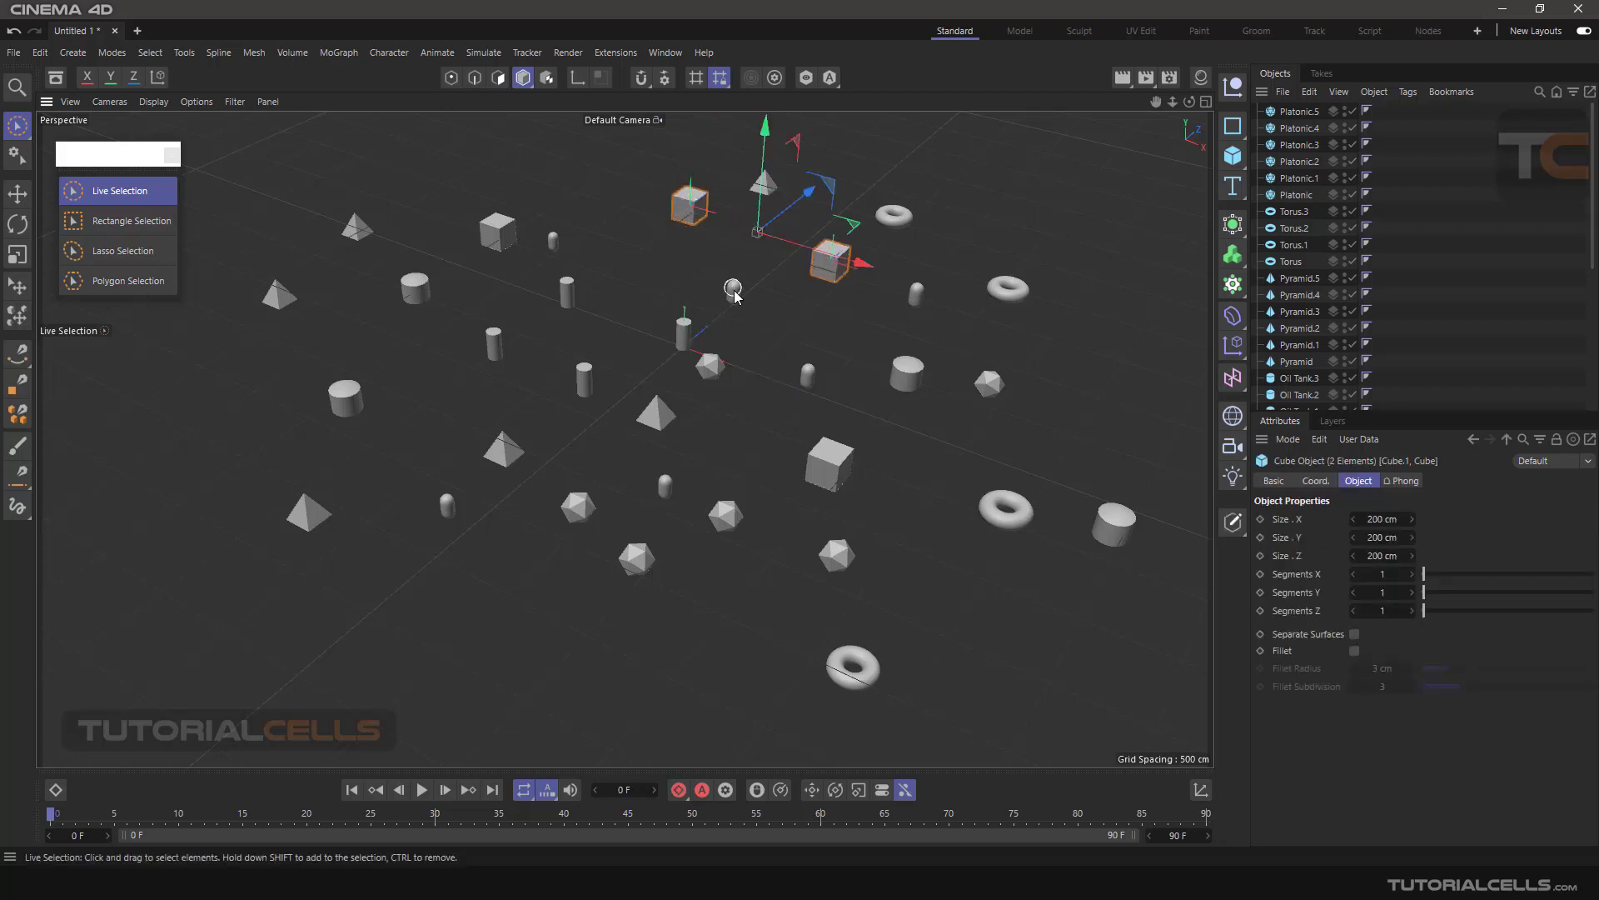
{"action": "left_click", "coordinate": [733, 291], "text": "shift"}
{"action": "left_click", "coordinate": [692, 328], "text": "shift"}
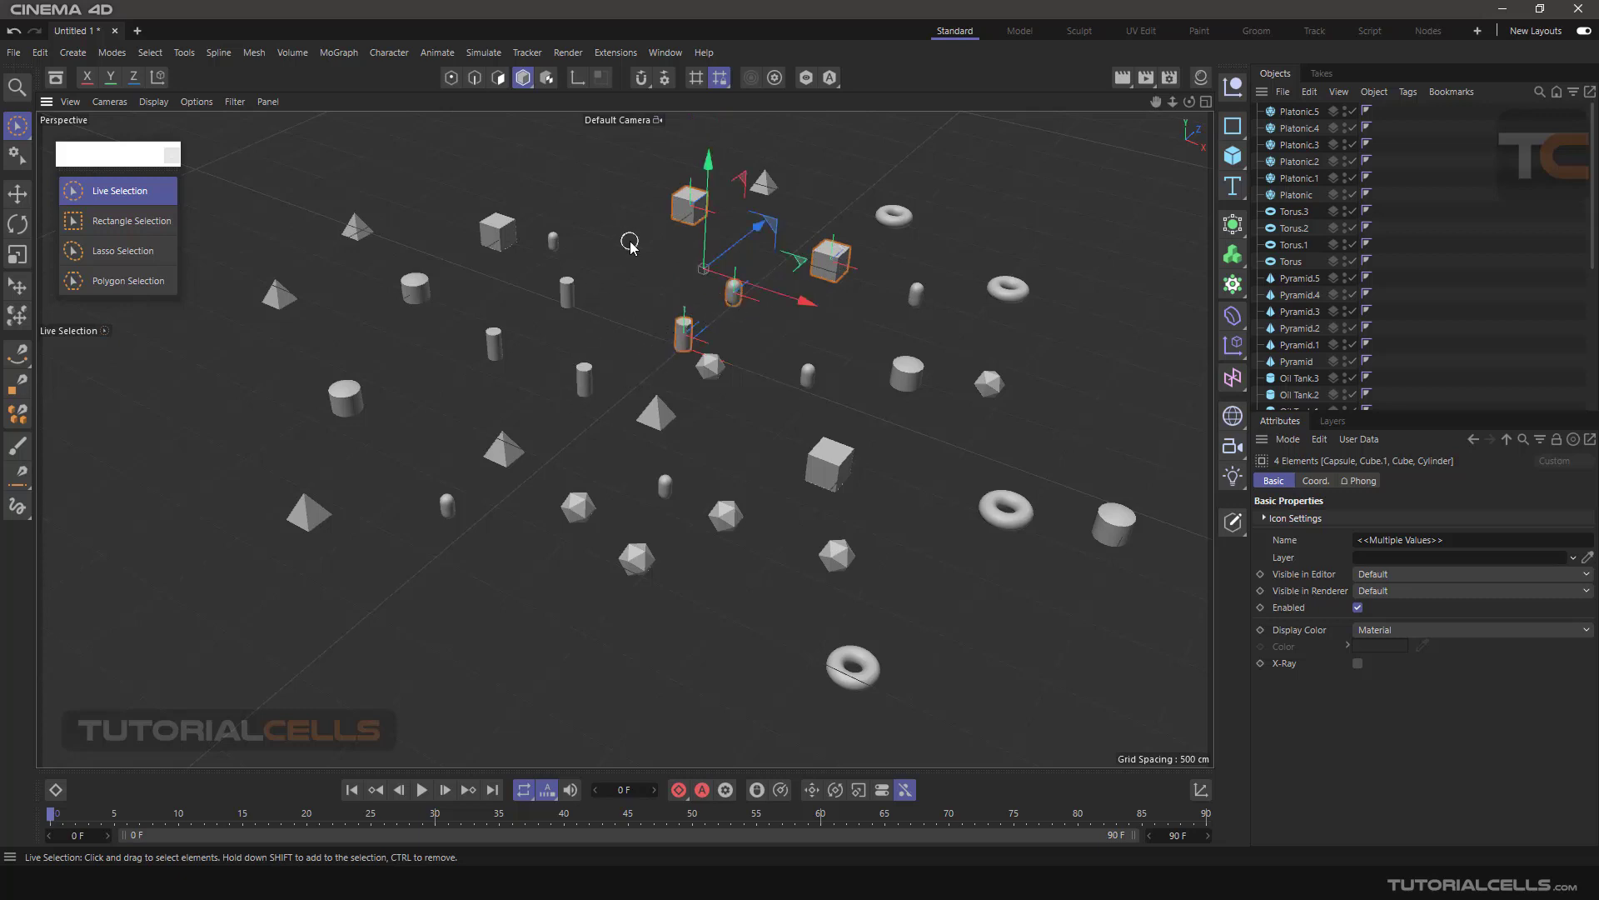
{"action": "left_click", "coordinate": [630, 244]}
Select only the two cubes at the rear of the scene together, and deselect them
{"action": "left_click", "coordinate": [690, 204]}
{"action": "left_click", "coordinate": [831, 260], "text": "shift"}
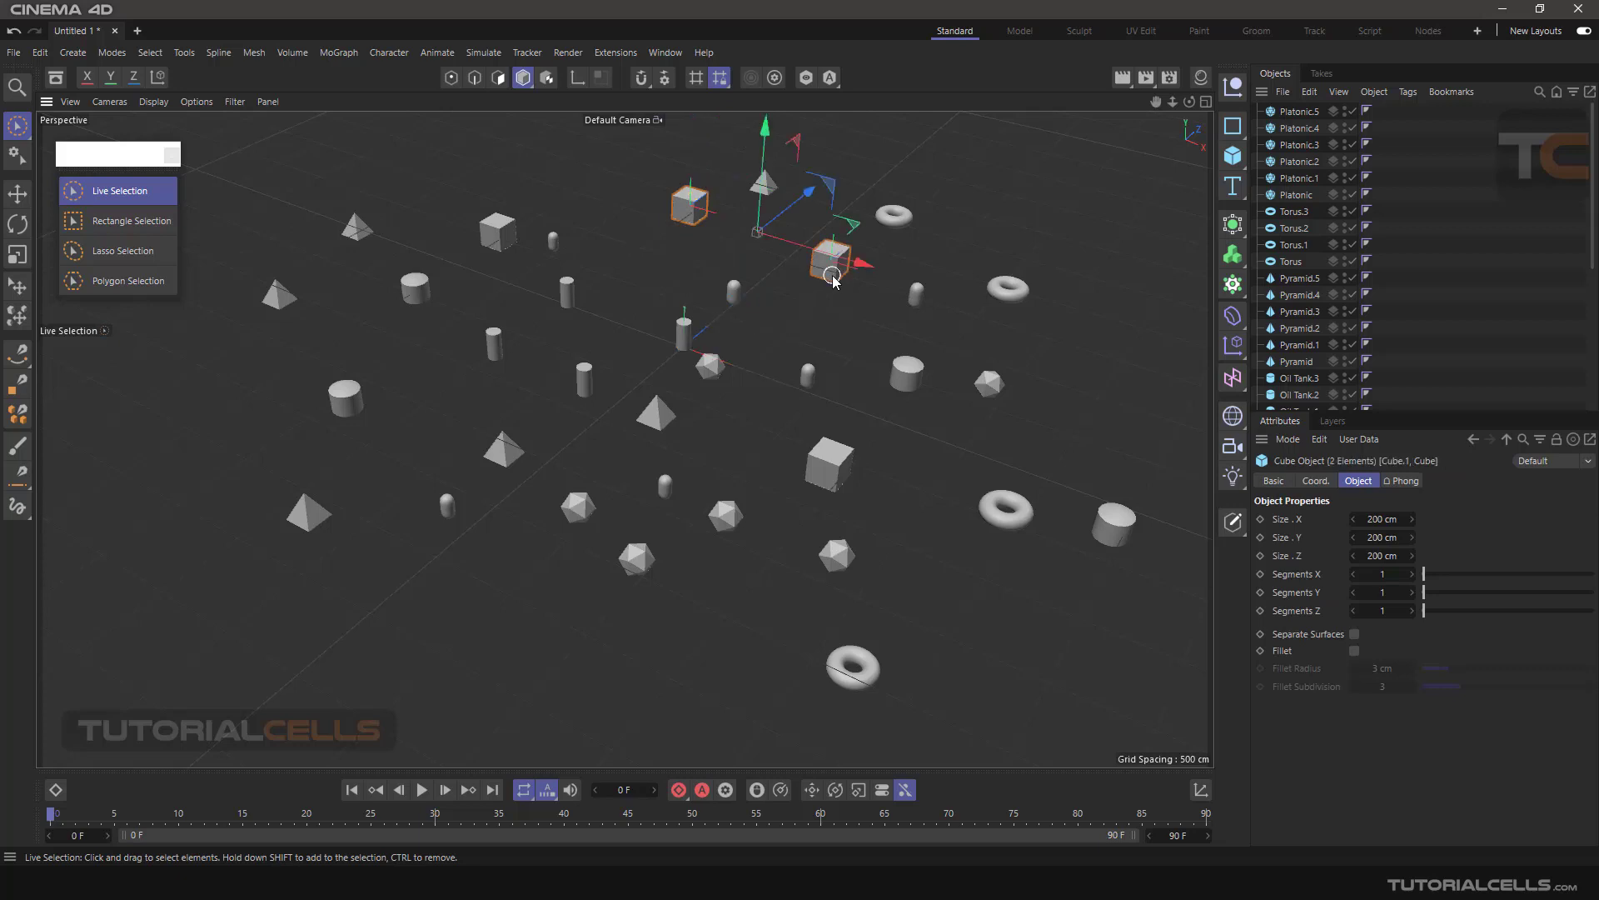
{"action": "left_click", "coordinate": [800, 327]}
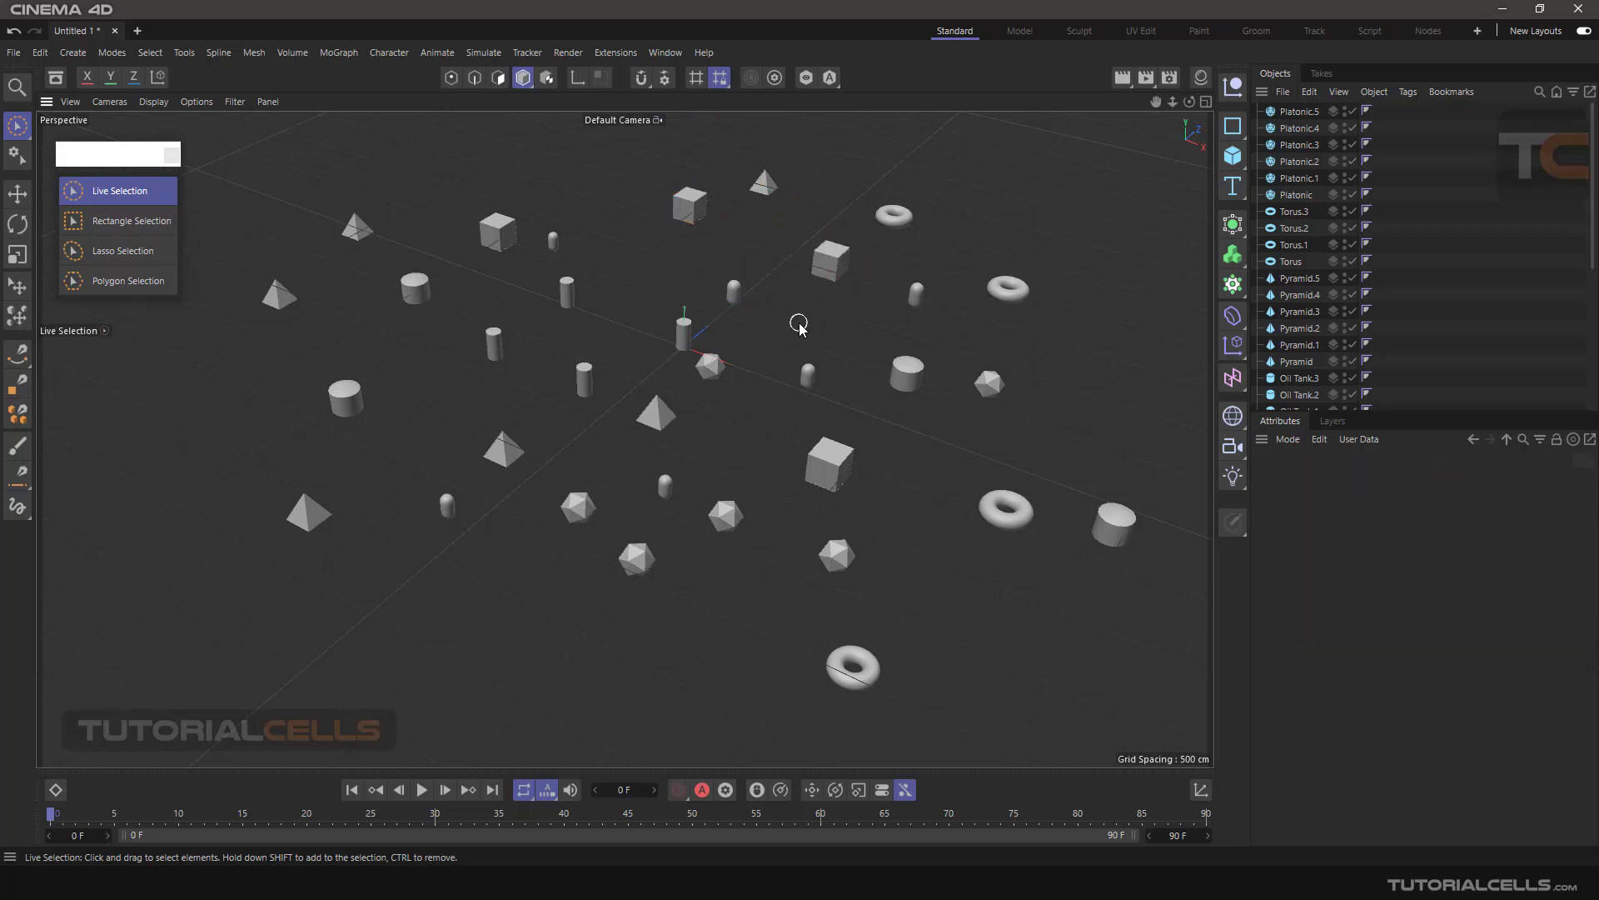
Select the three rear cubes together and set their shared Size X to 323 cm
{"action": "left_click", "coordinate": [688, 205]}
{"action": "left_click", "coordinate": [836, 267], "text": "shift"}
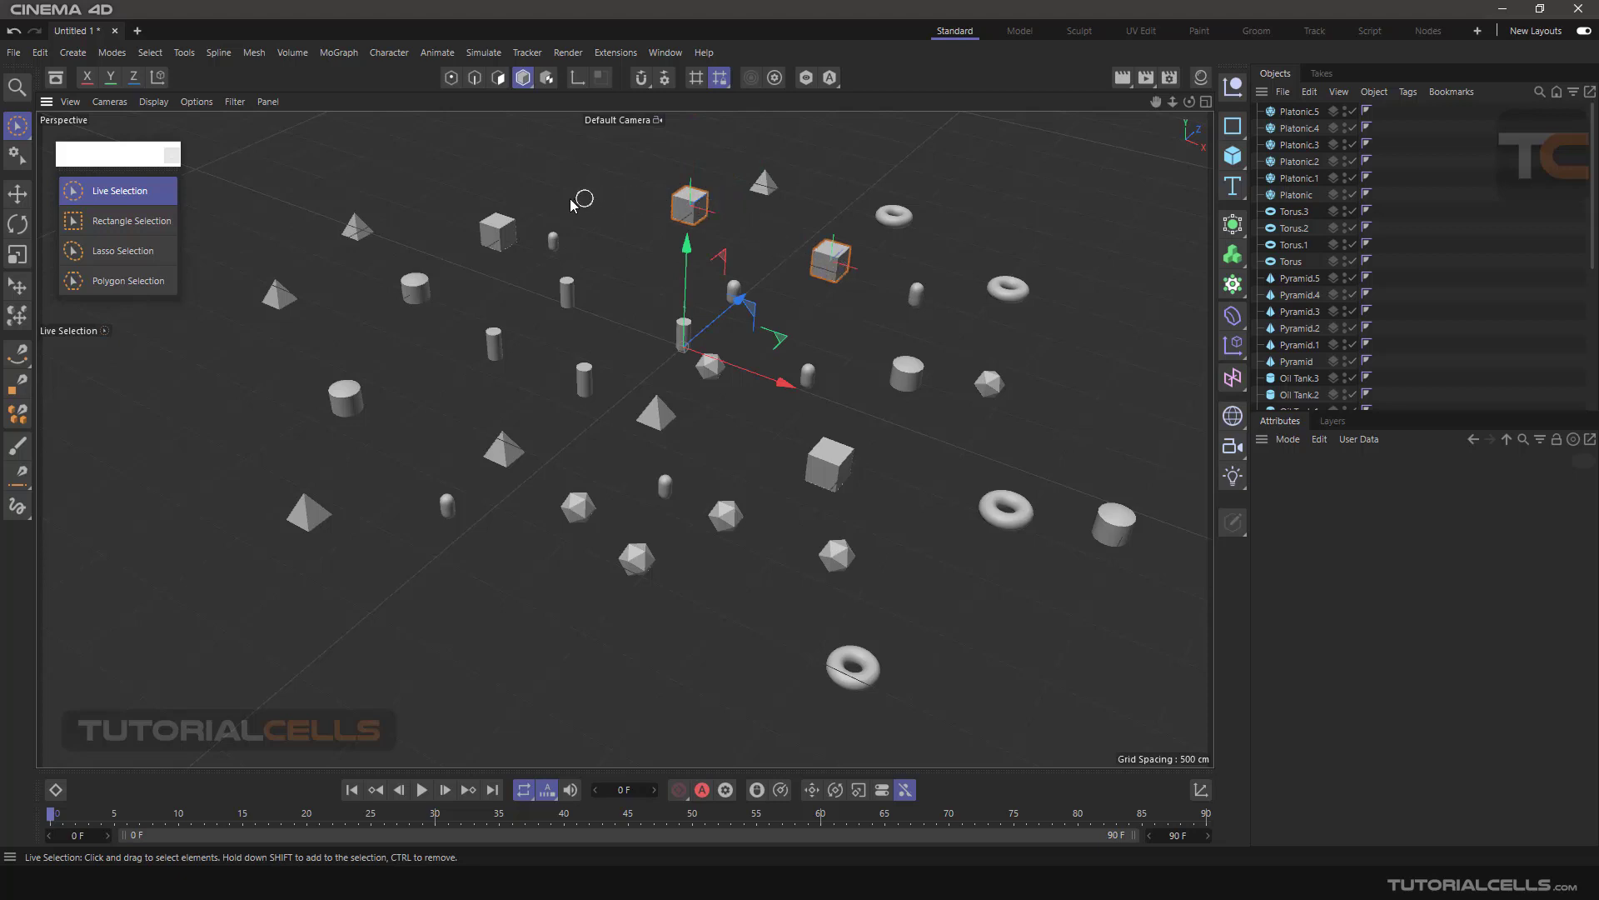
{"action": "left_click", "coordinate": [499, 228], "text": "shift"}
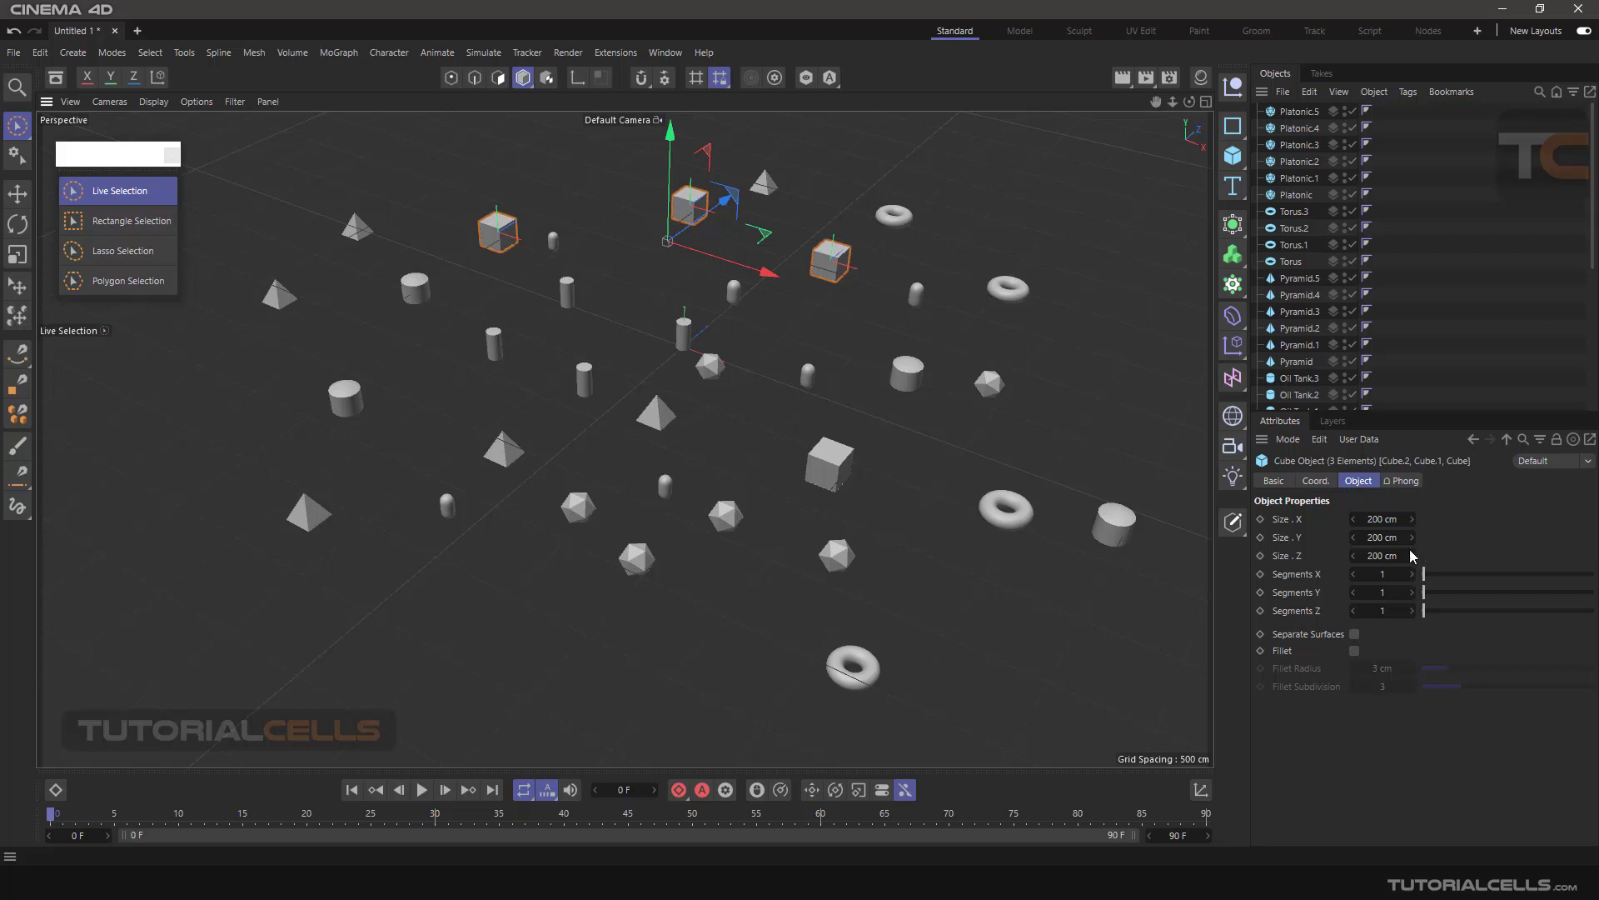
{"action": "left_click_drag", "start_coordinate": [1383, 520], "coordinate": [1437, 520]}
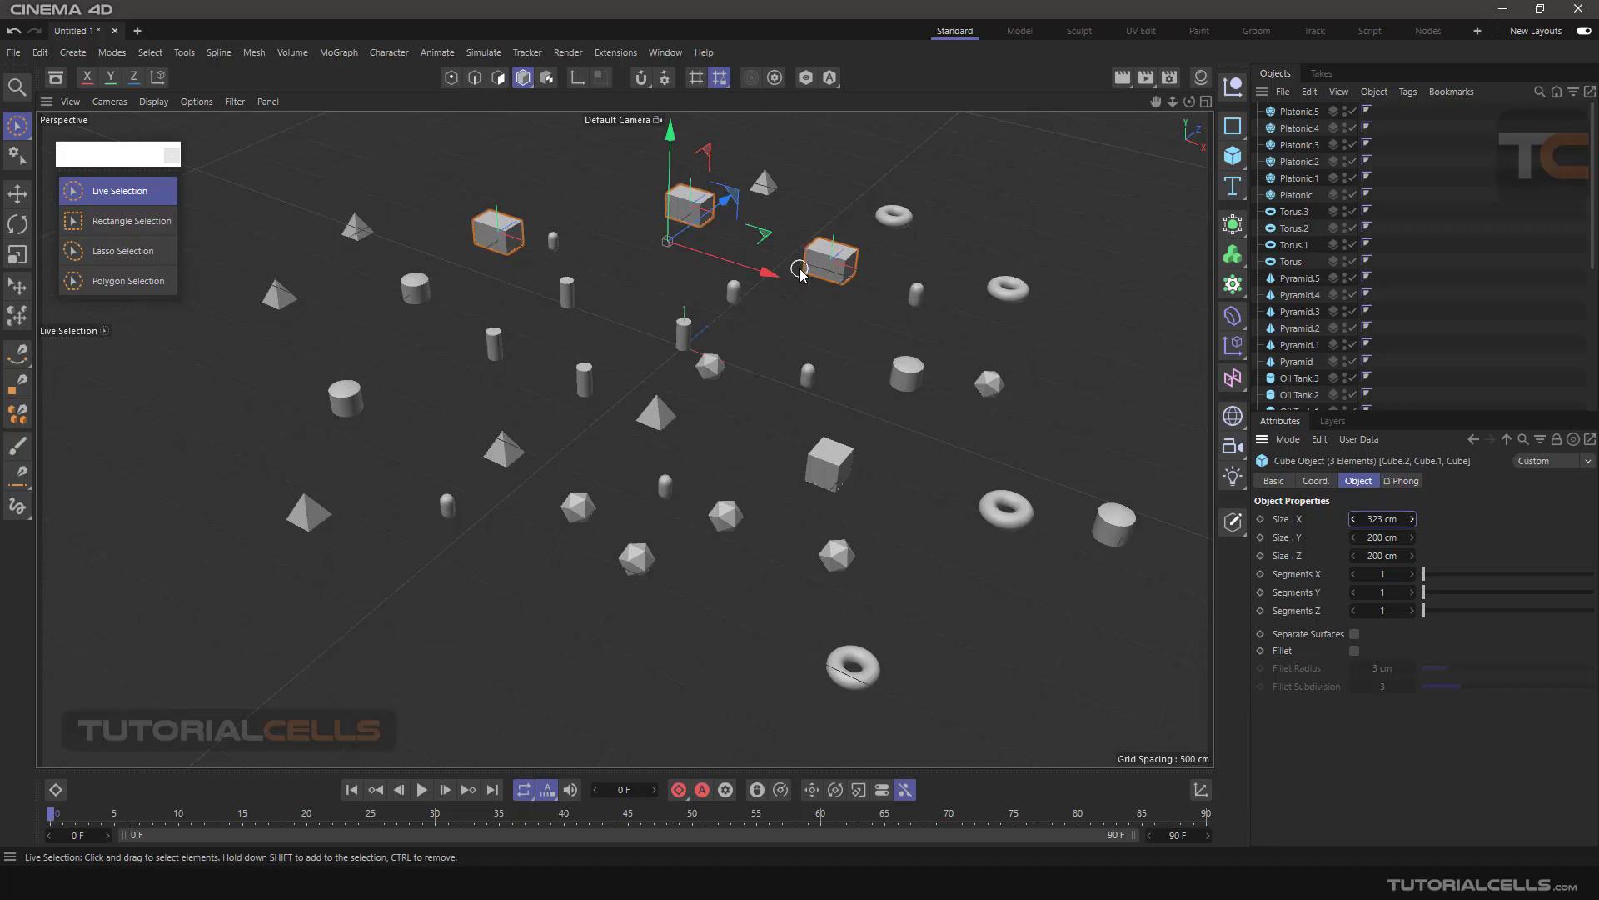
Compare the attributes of the cubes plus the rear torus with those of the torus and Cube.1 alone, and deselect everything
{"action": "left_click", "coordinate": [894, 215], "text": "shift"}
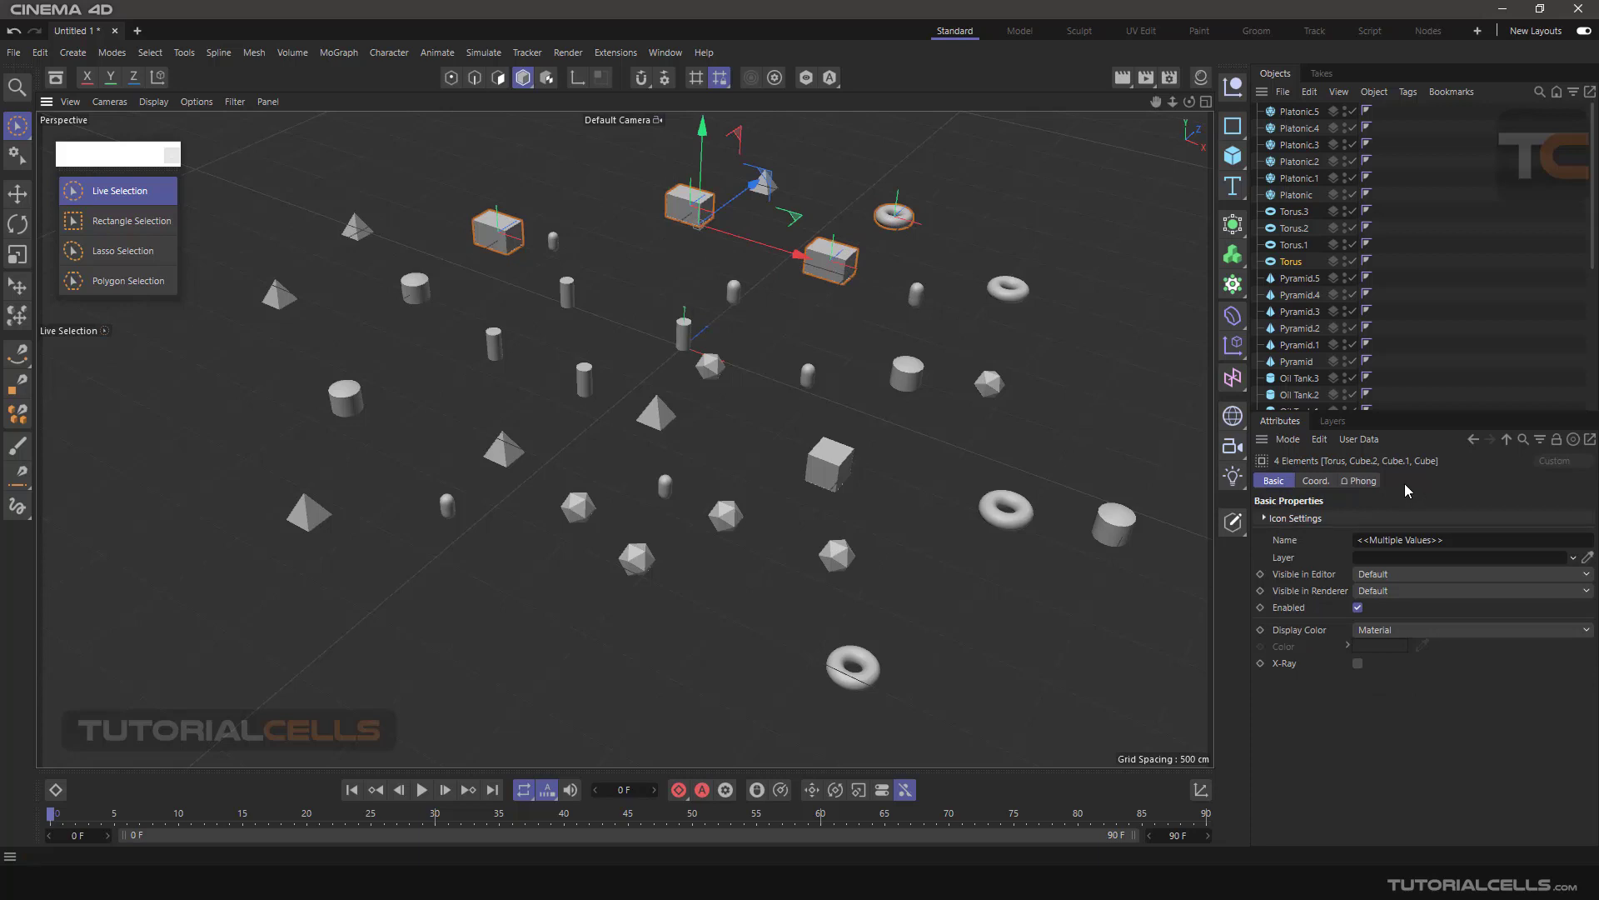
{"action": "left_click", "coordinate": [894, 215]}
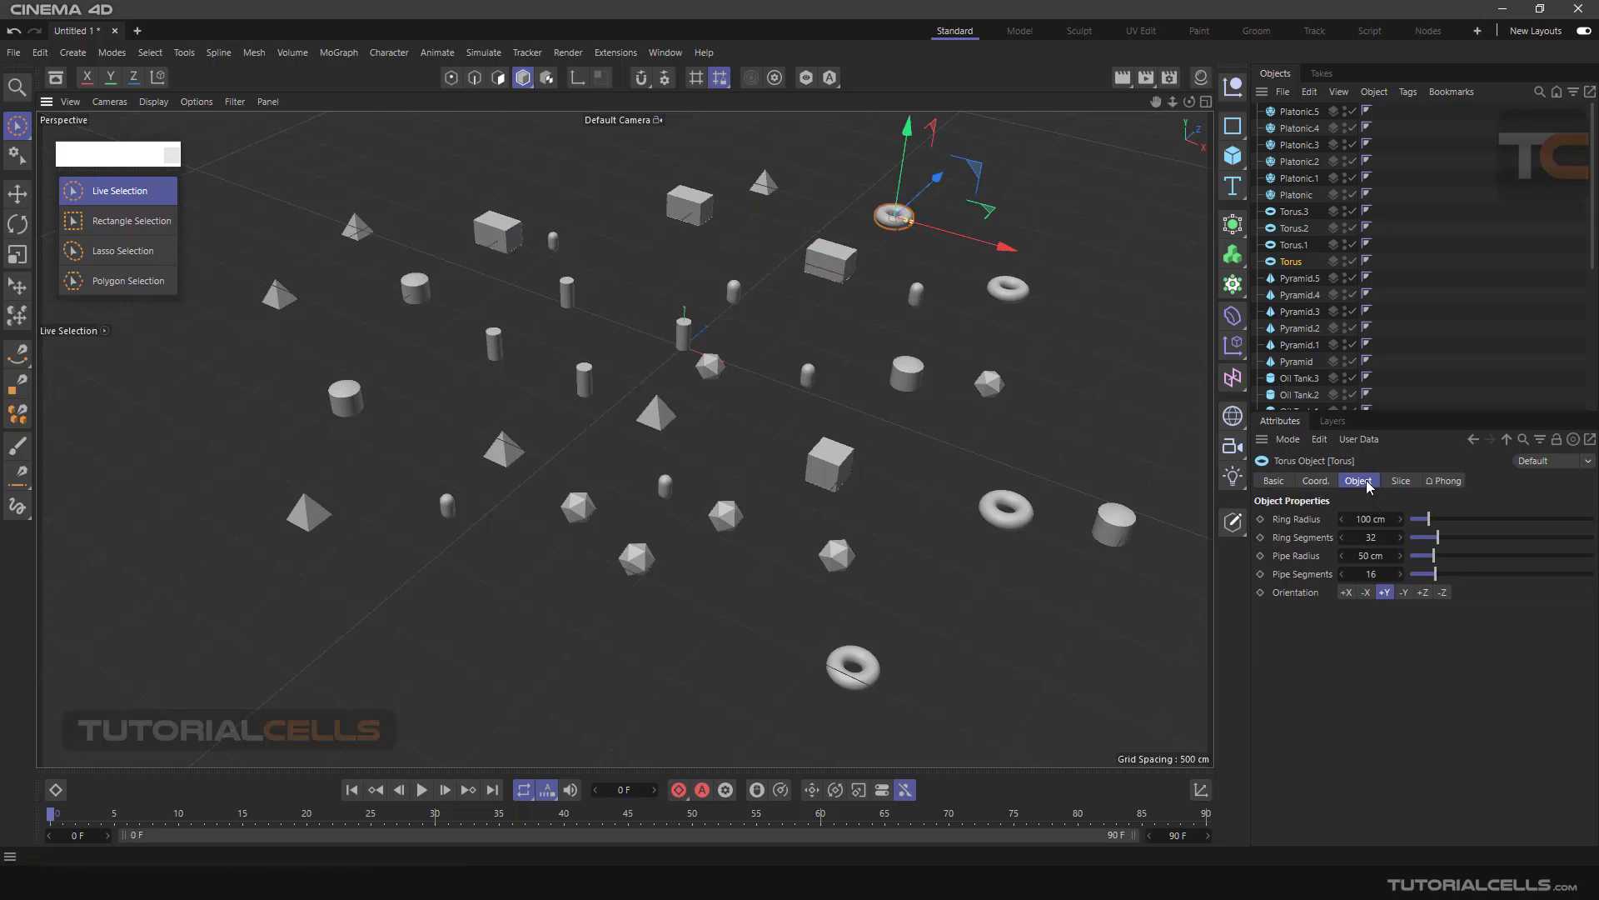
{"action": "left_click", "coordinate": [808, 259]}
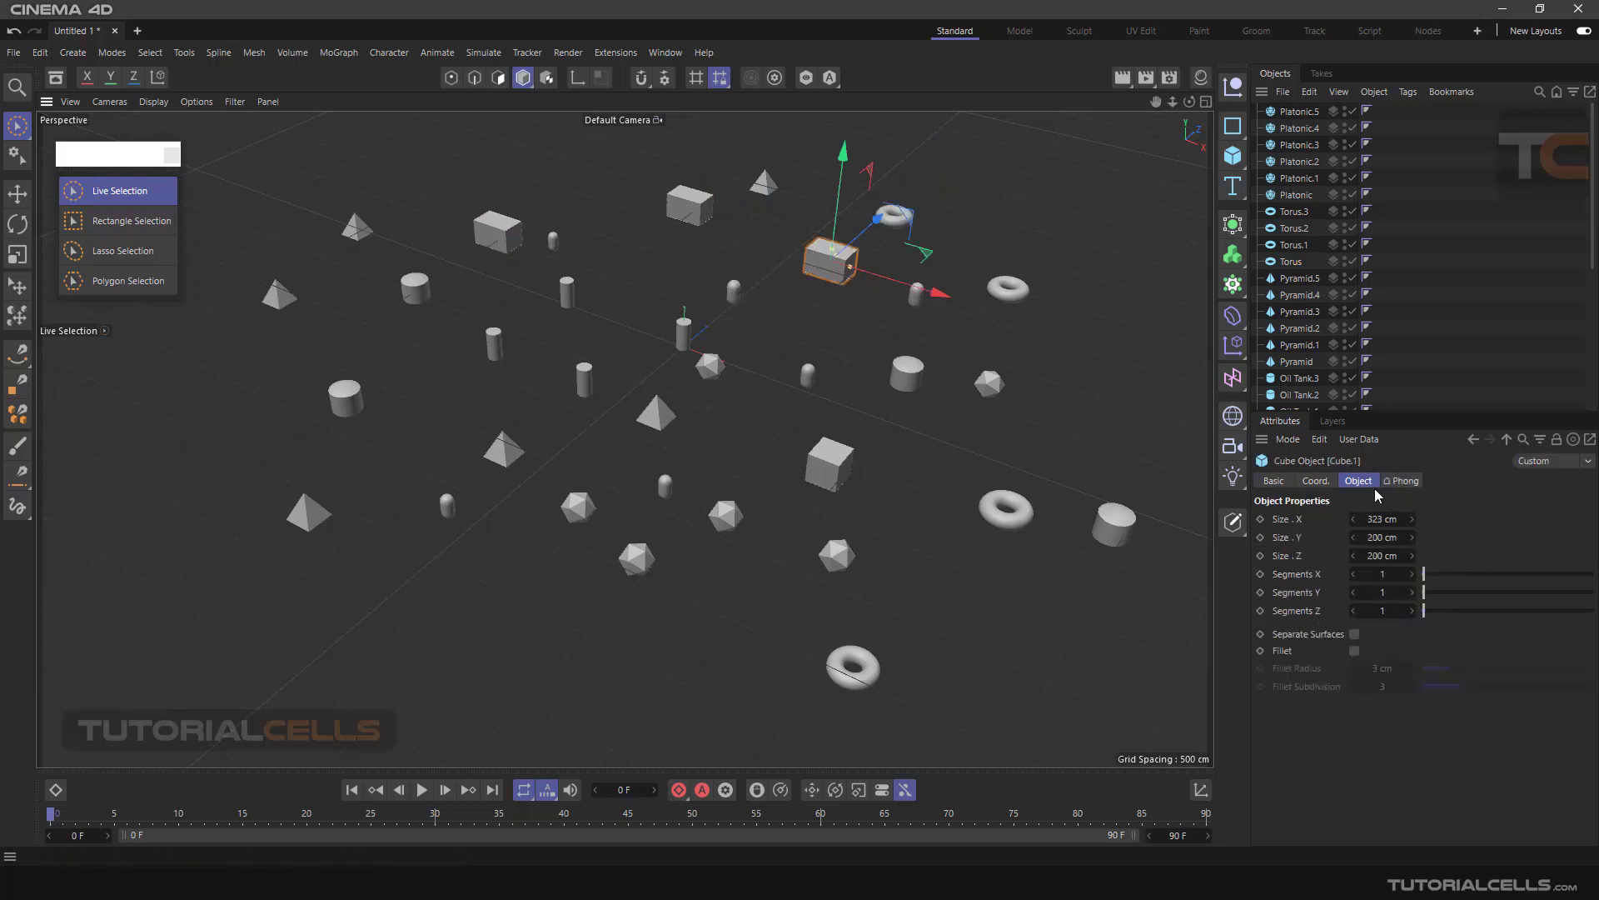
{"action": "left_click", "coordinate": [733, 240]}
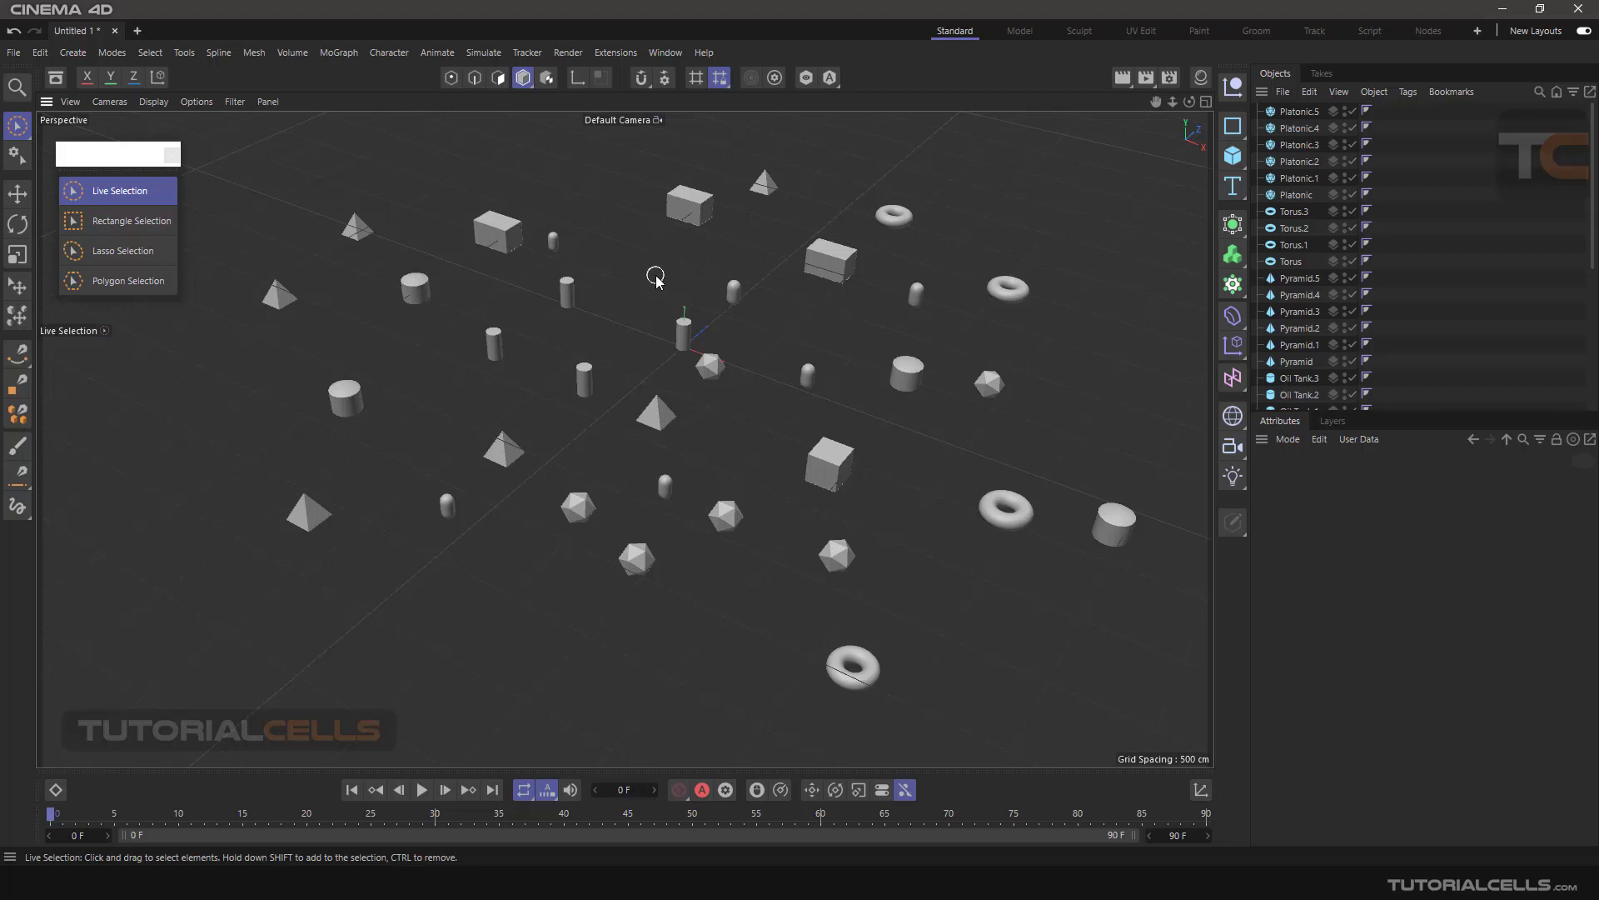
Set the Live Selection size to 50 and paint from the right-hand torus across the rear objects to select them
{"action": "left_click", "coordinate": [134, 196]}
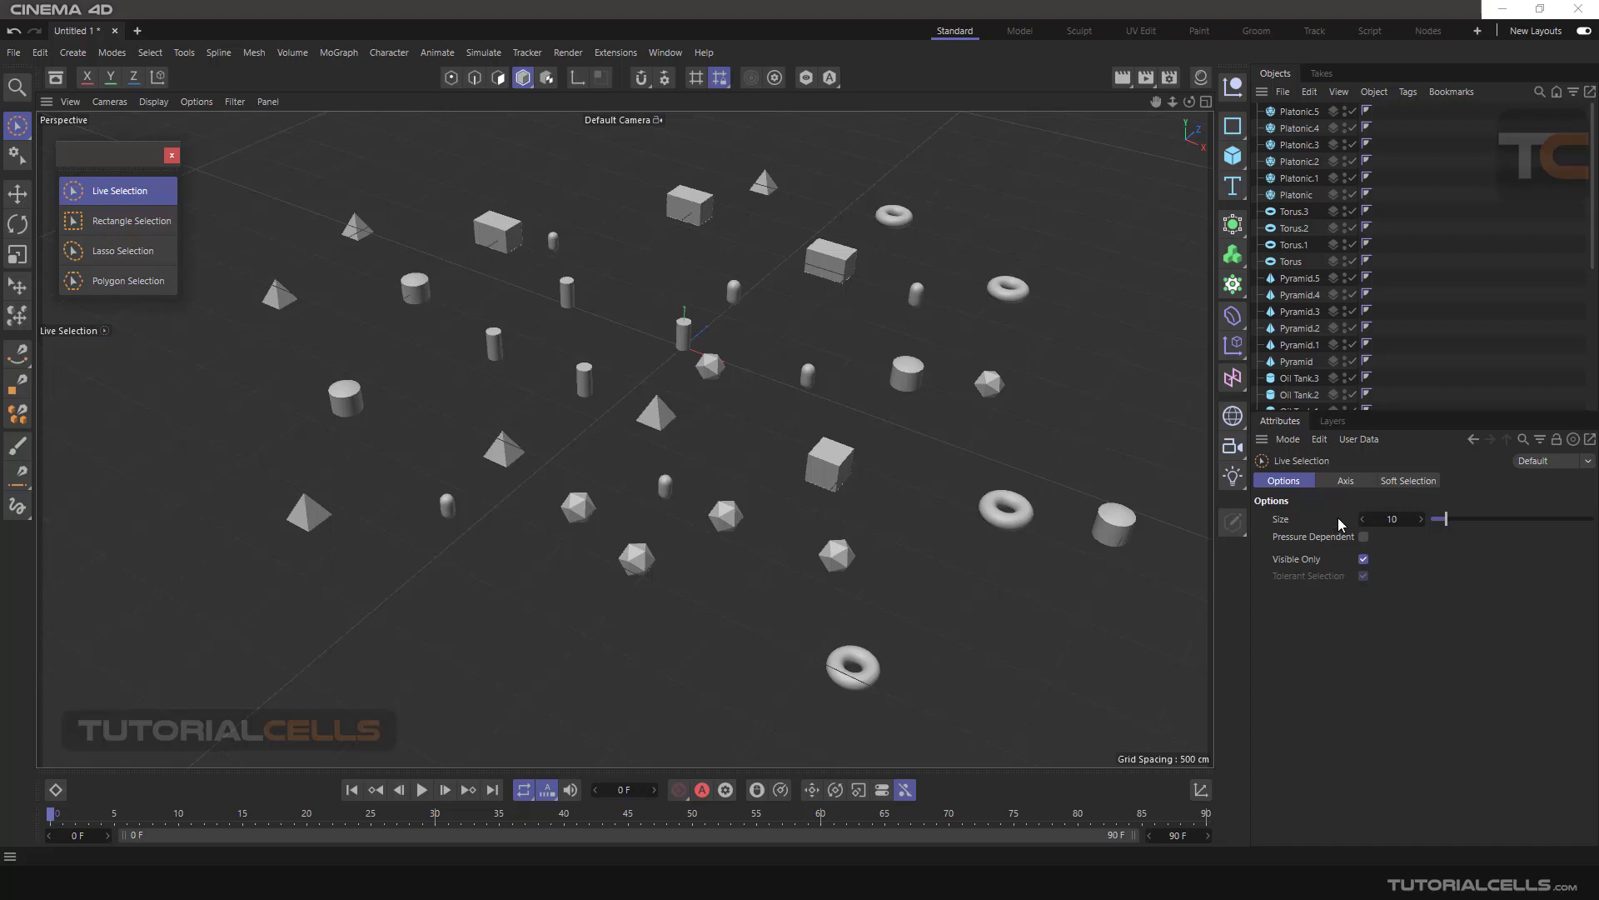
{"action": "left_click_drag", "start_coordinate": [1451, 526], "coordinate": [1457, 523]}
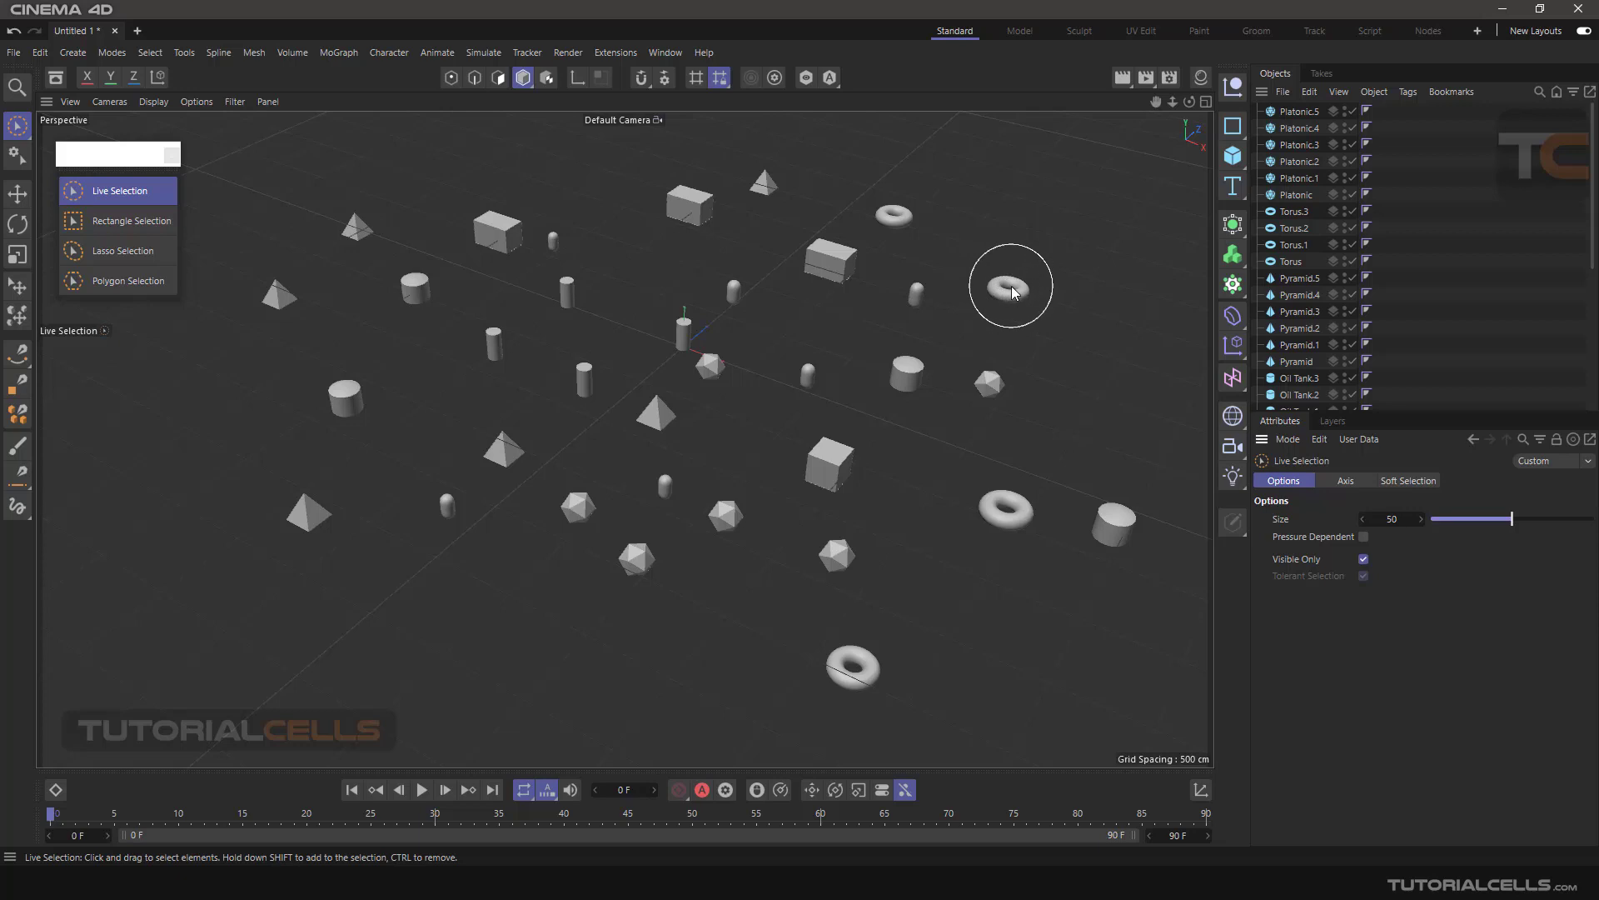
{"action": "left_click", "coordinate": [1037, 276]}
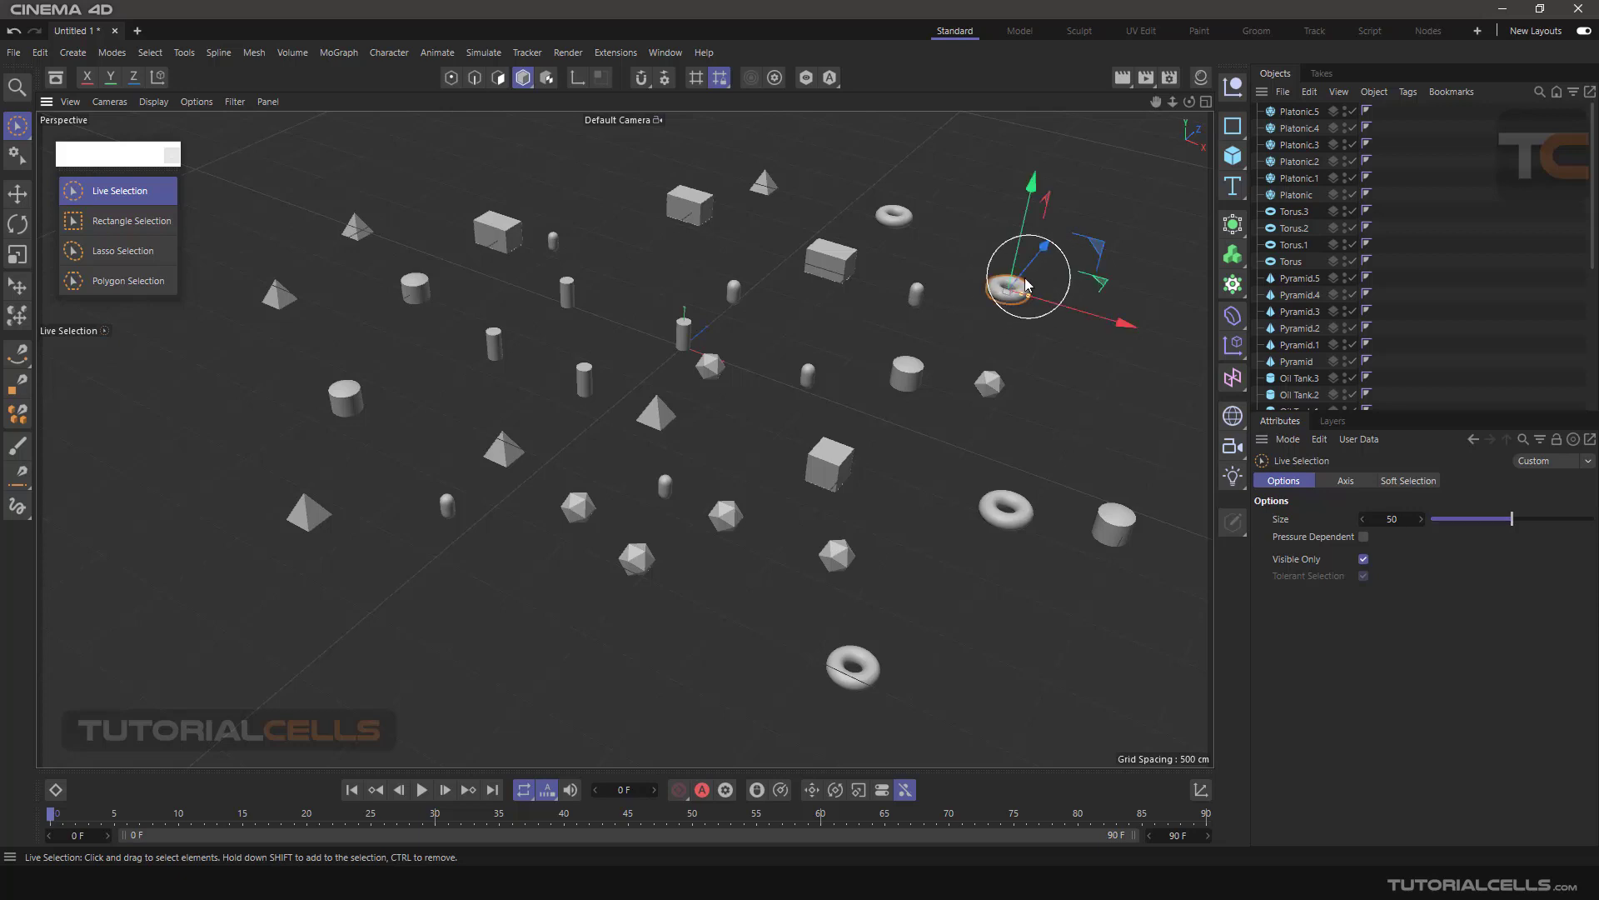
{"action": "mouse_move", "coordinate": [972, 283]}
{"action": "left_mouse_down", "text": "shift"}
{"action": "mouse_move", "coordinate": [763, 198]}
{"action": "mouse_move", "coordinate": [677, 192]}
{"action": "mouse_move", "coordinate": [635, 221]}
{"action": "mouse_move", "coordinate": [616, 280]}
{"action": "left_mouse_up", "text": "shift"}
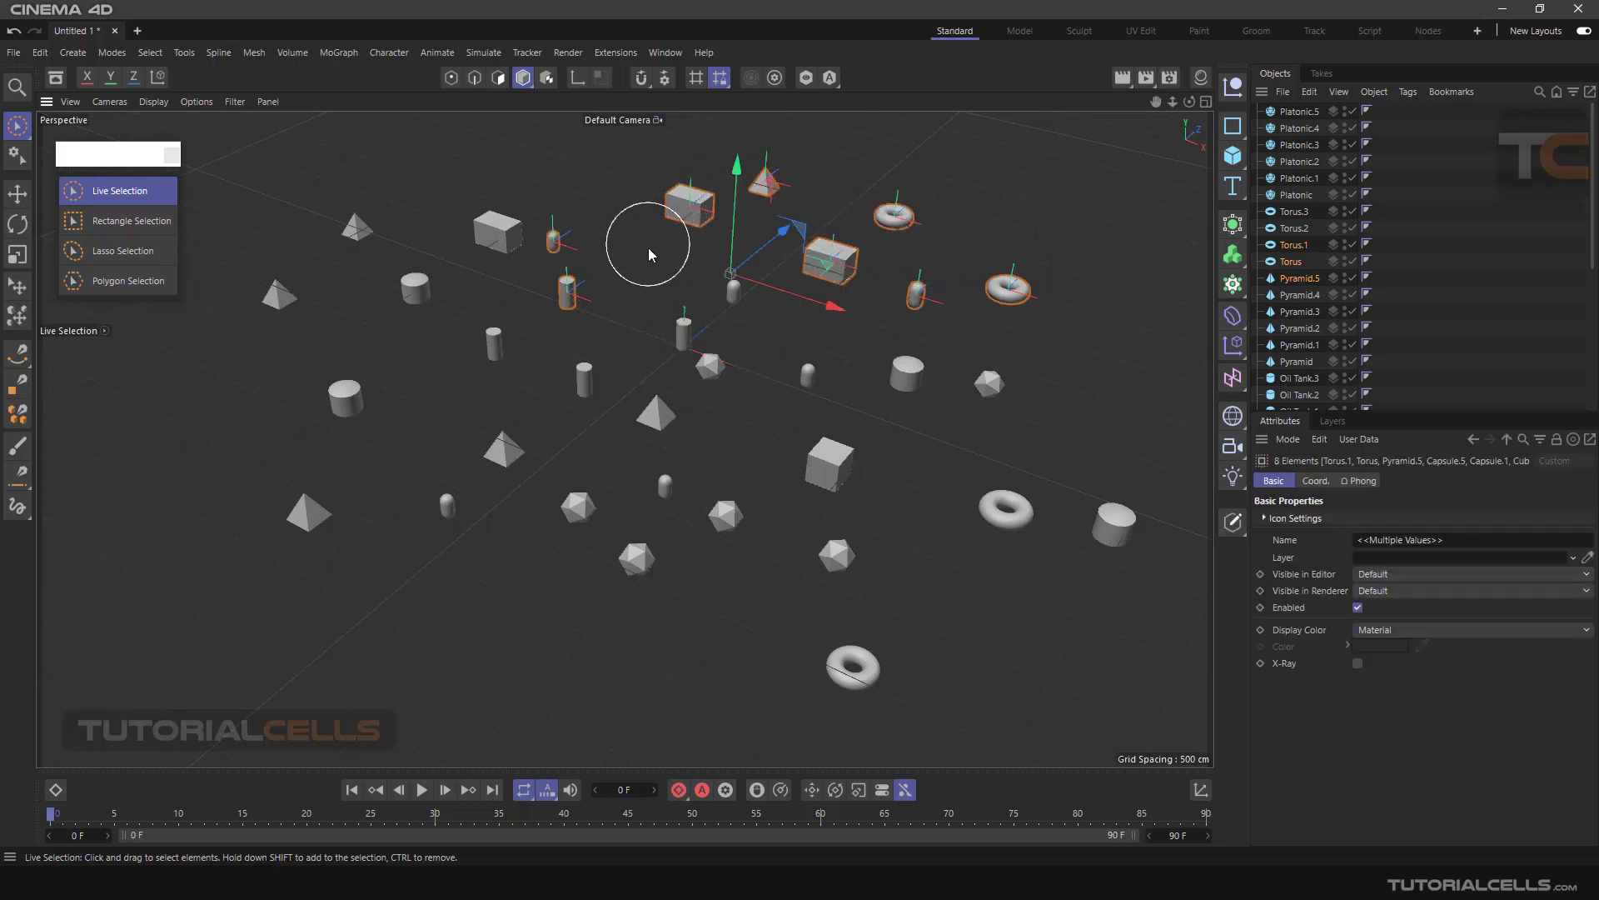
Clear the painted selection and shrink the Live Selection brush interactively to size 29
{"action": "left_click", "coordinate": [648, 270]}
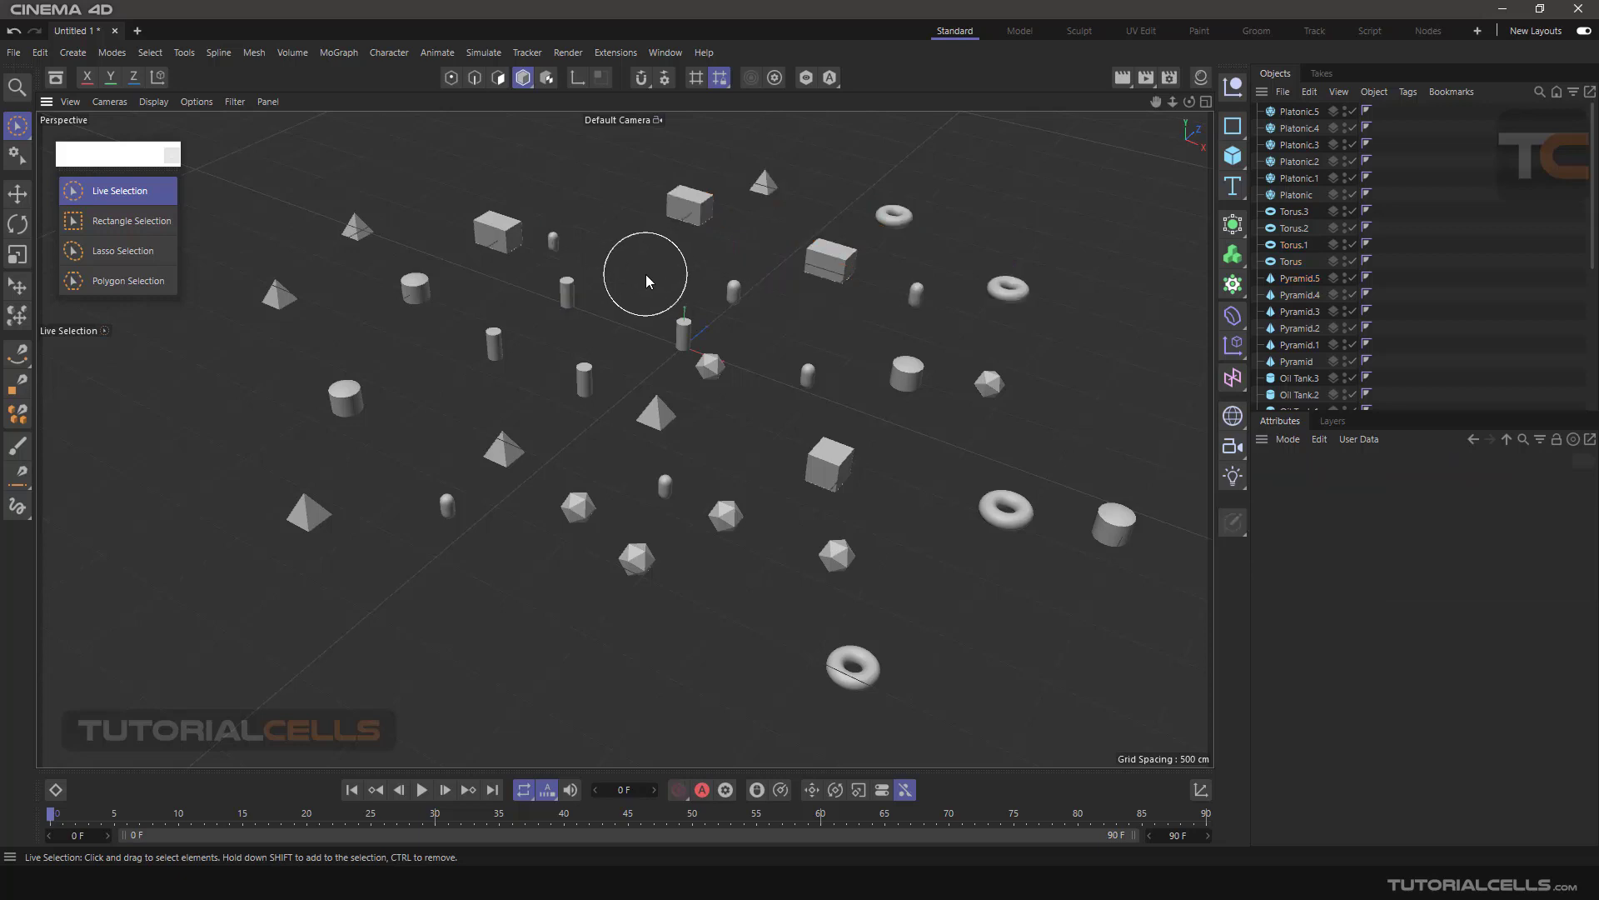
{"action": "mouse_move", "coordinate": [648, 274]}
{"action": "middle_mouse_down"}
{"action": "mouse_move", "coordinate": [683, 274]}
{"action": "mouse_move", "coordinate": [639, 276]}
{"action": "middle_mouse_up"}
Use Rectangle Selection to box-select the rear-left objects, and replace that selection with the objects in the right half of the scene
{"action": "left_click", "coordinate": [132, 228]}
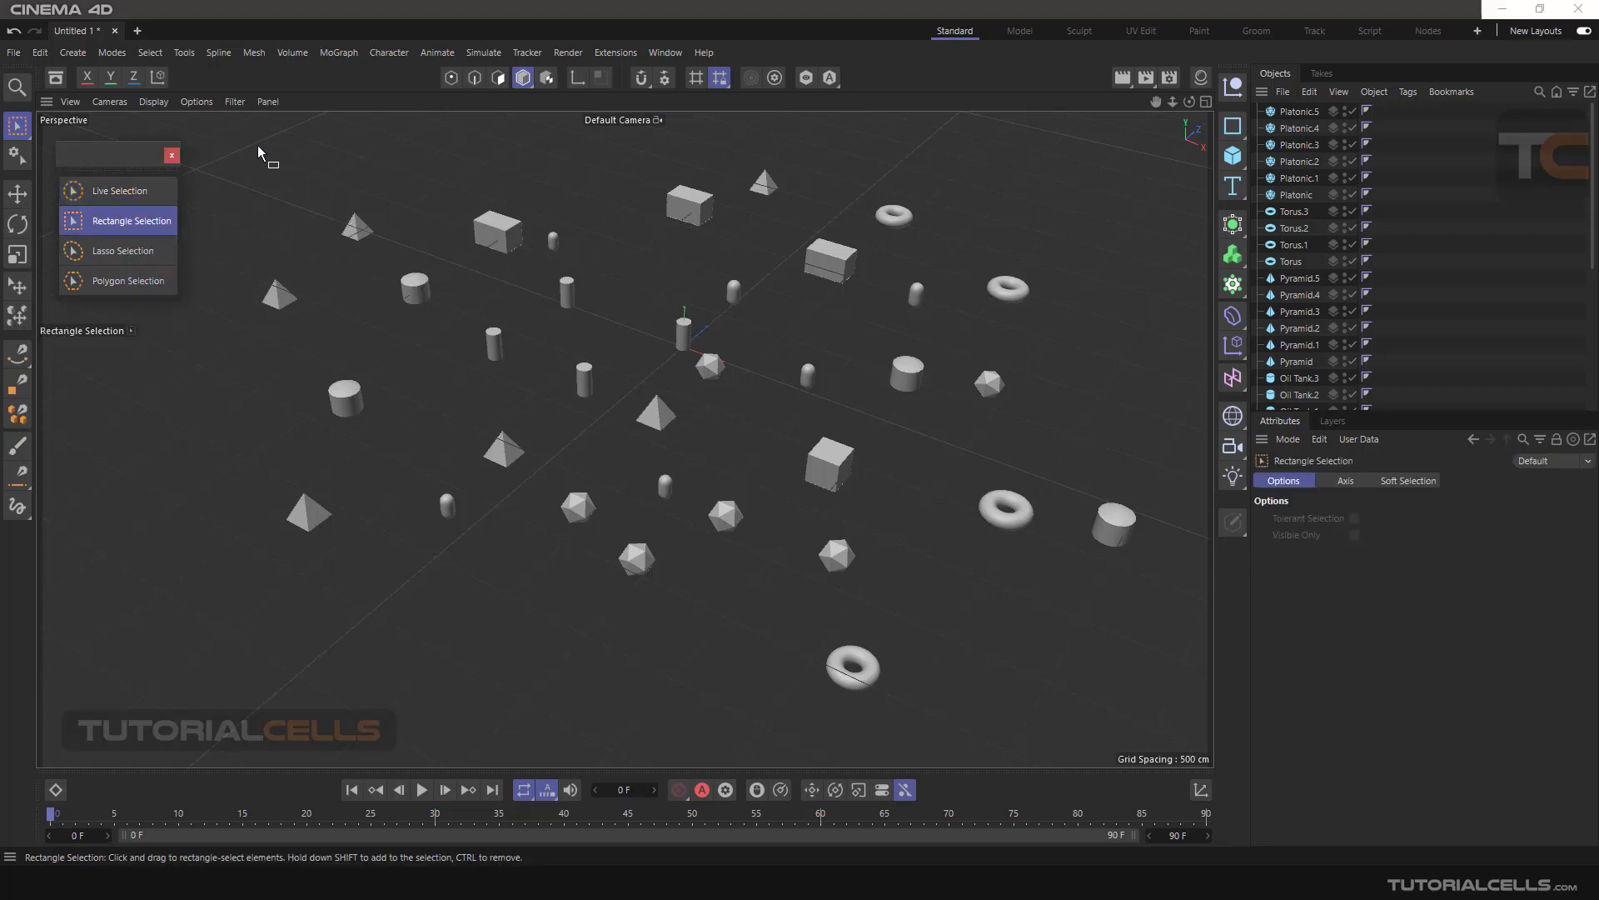
{"action": "left_click_drag", "start_coordinate": [257, 146], "coordinate": [713, 431]}
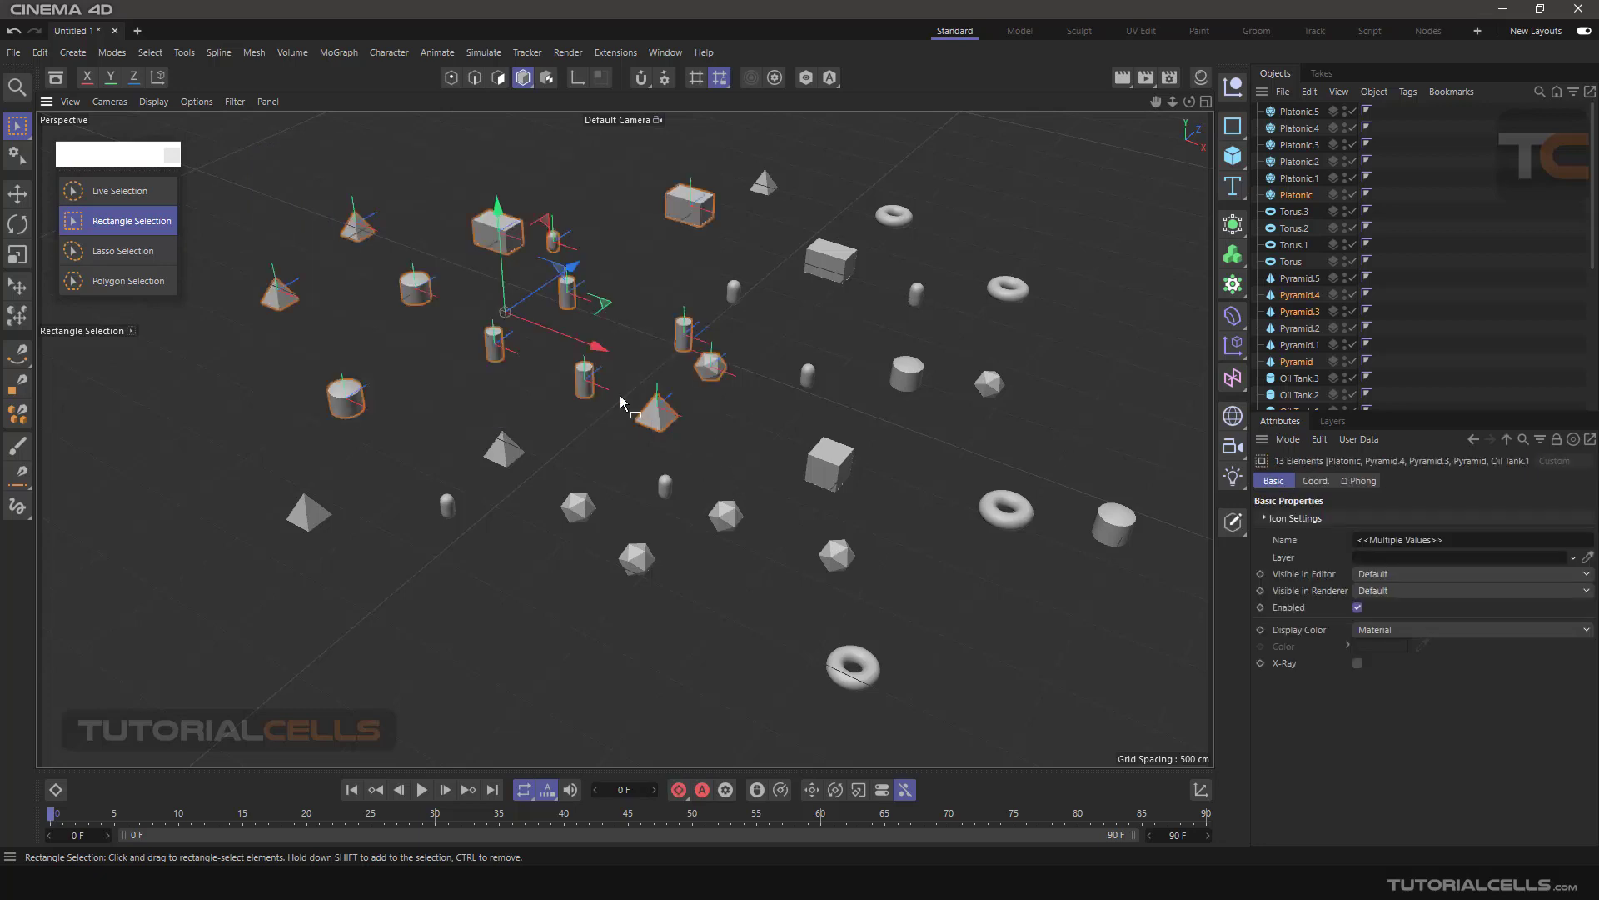
{"action": "left_click_drag", "start_coordinate": [964, 139], "coordinate": [590, 430]}
{"action": "left_click_drag", "start_coordinate": [1059, 151], "coordinate": [655, 585]}
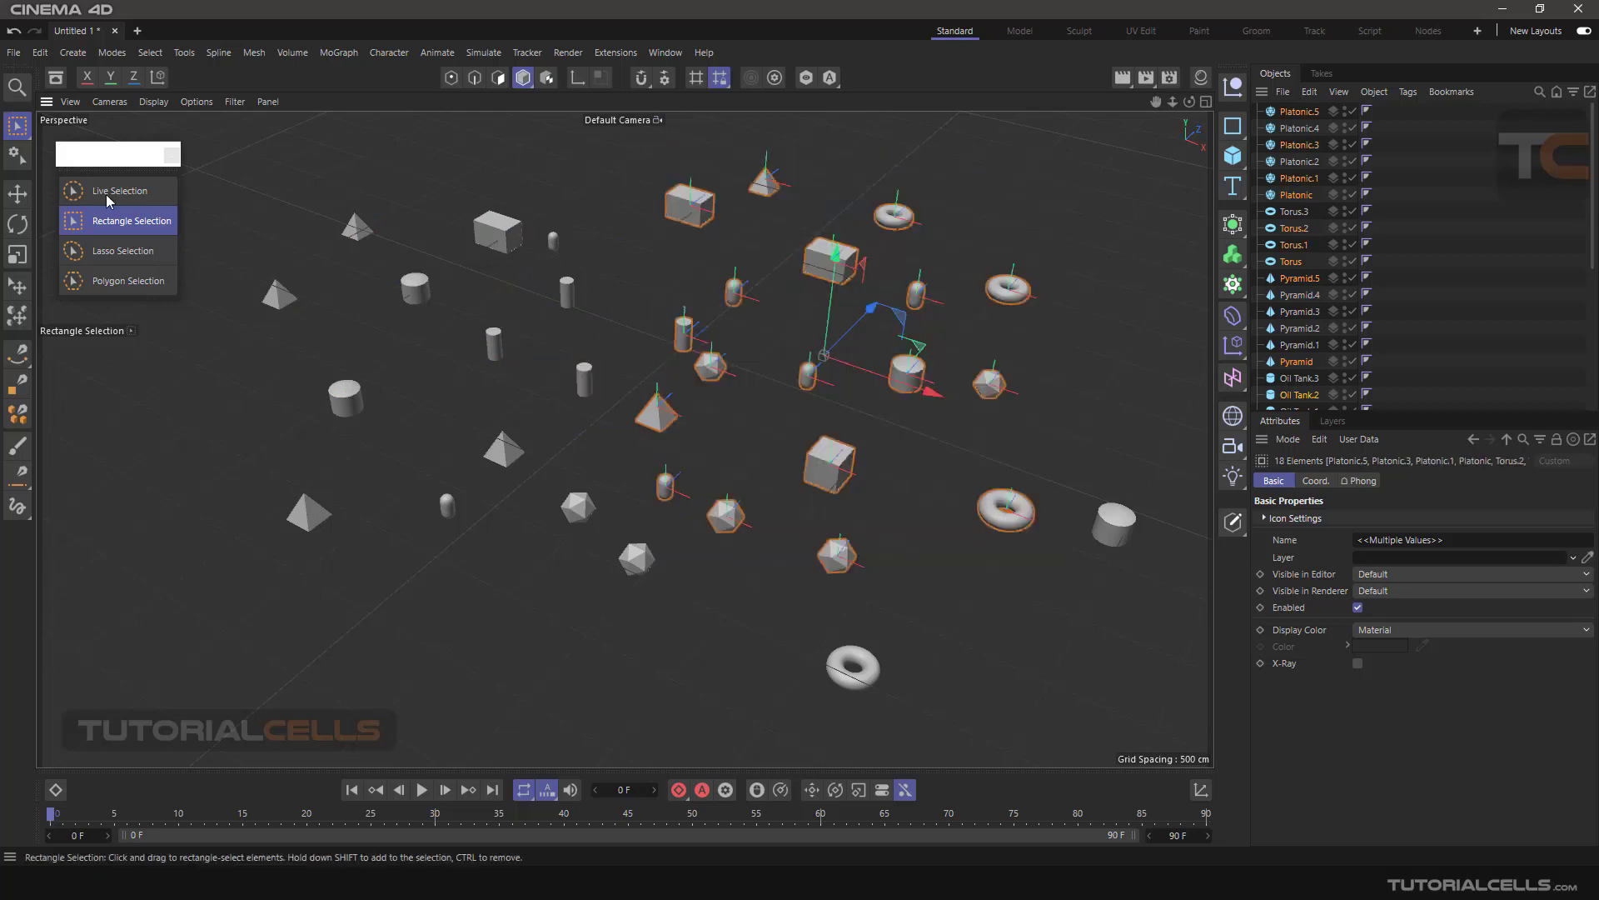
Review the Rectangle Selection tool's Axis, Soft Selection and Options settings, and clear the object selection
{"action": "left_click", "coordinate": [132, 221]}
{"action": "left_click", "coordinate": [1353, 483]}
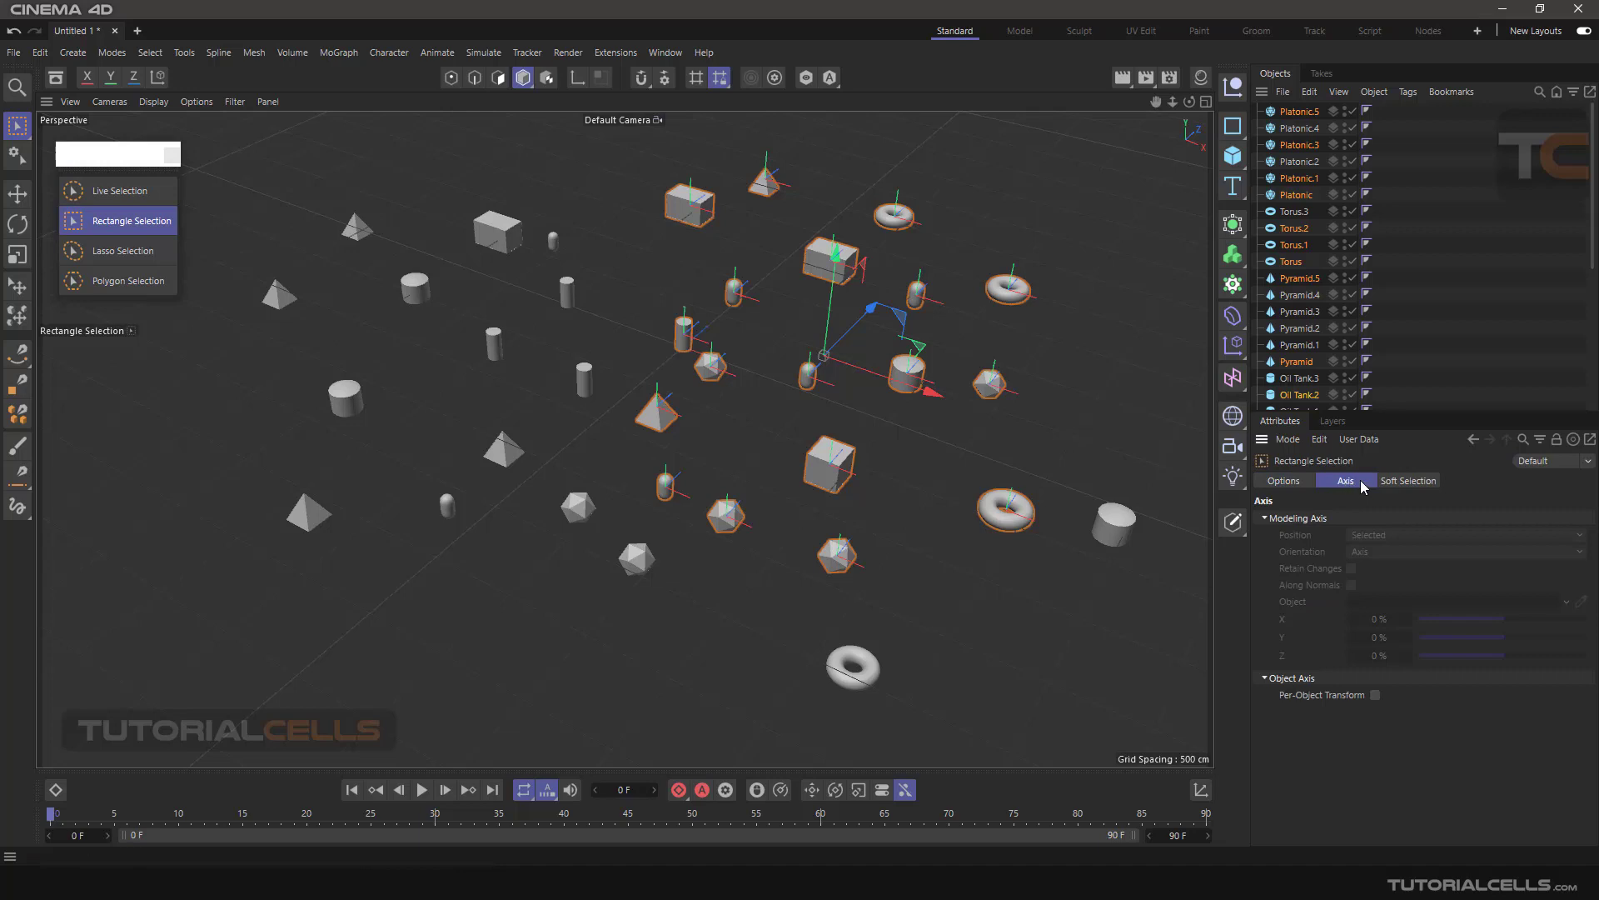
{"action": "left_click", "coordinate": [1388, 483]}
{"action": "left_click", "coordinate": [1359, 482]}
{"action": "left_click", "coordinate": [1397, 480]}
{"action": "left_click", "coordinate": [1283, 482]}
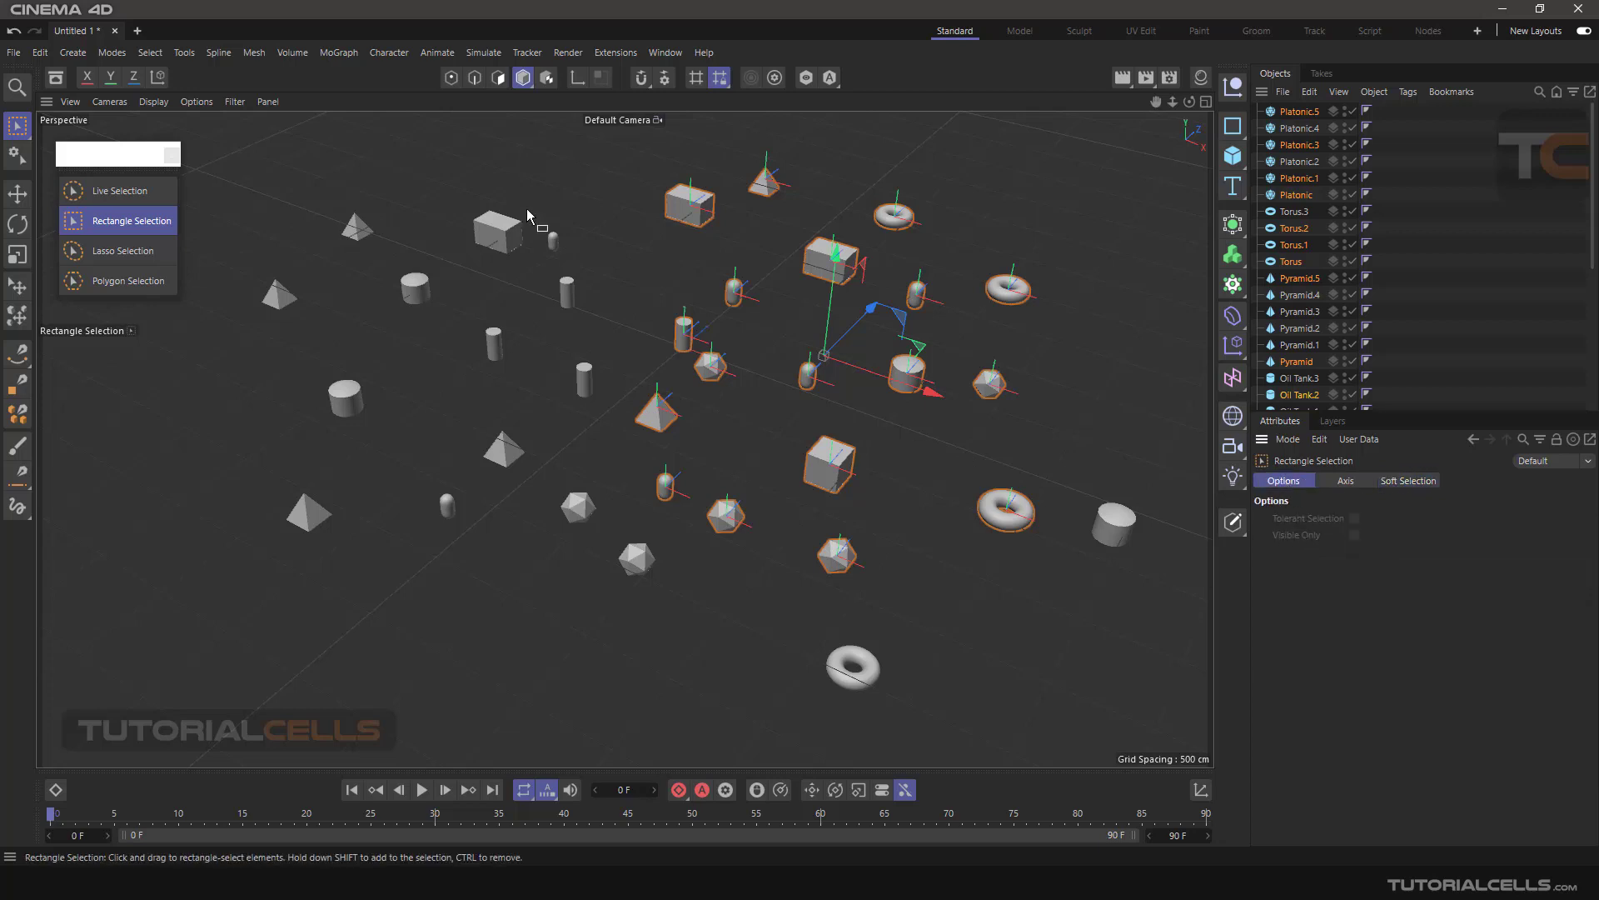
{"action": "left_click_drag", "start_coordinate": [616, 185], "coordinate": [643, 219]}
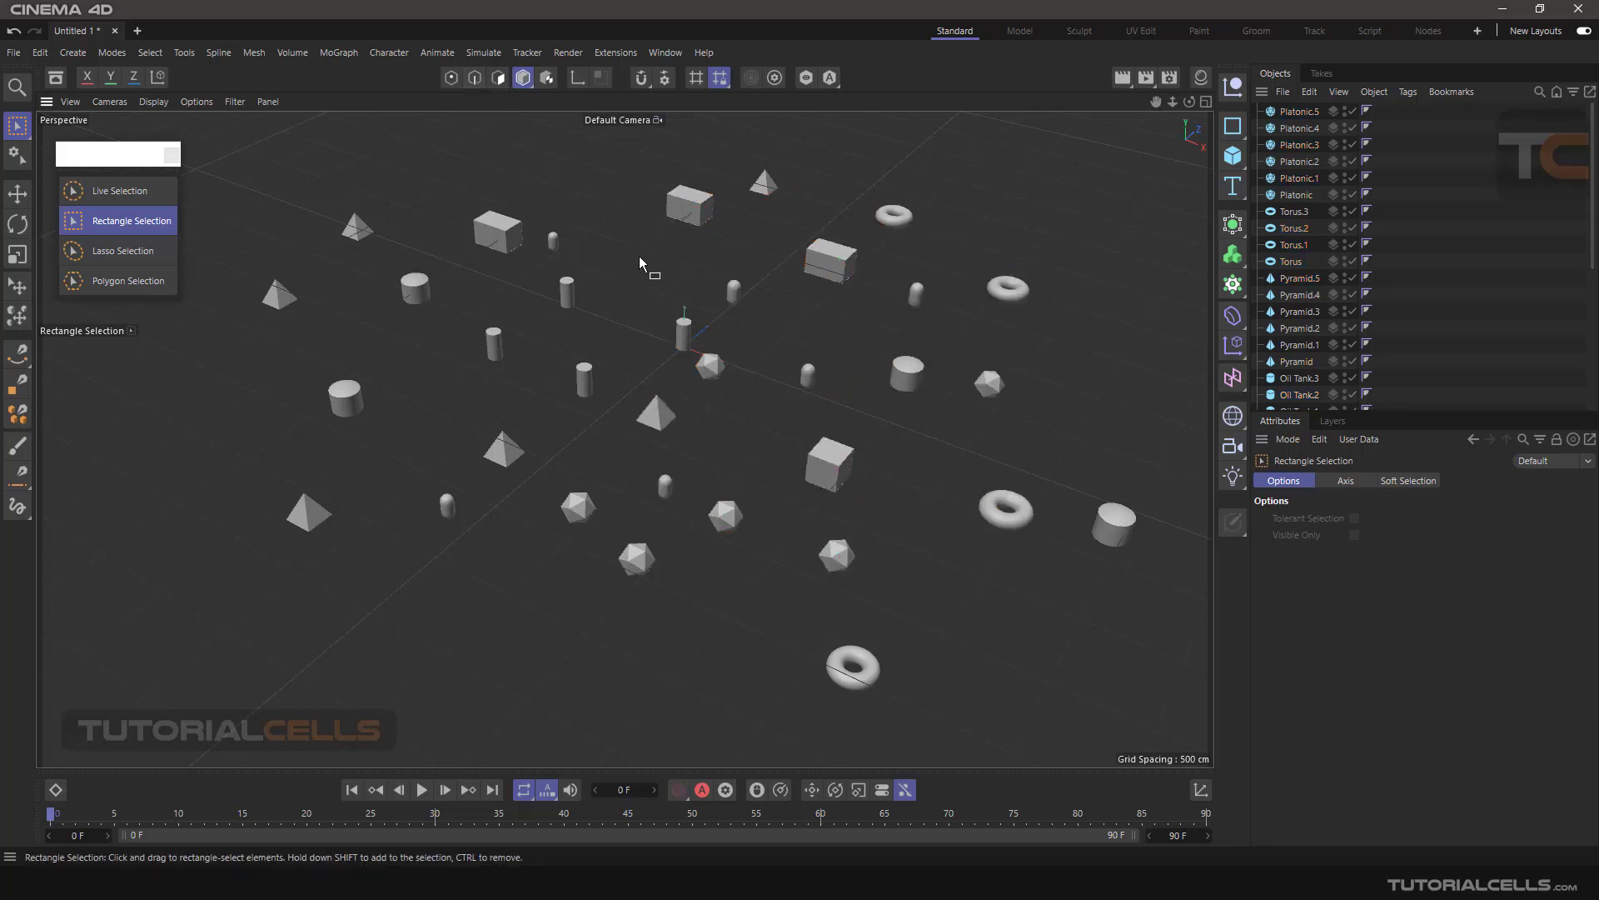
Use Lasso Selection to draw a freehand loop around the pyramid, cube, capsule, tanks and cylinders in the rear-left area
{"action": "left_click", "coordinate": [122, 249]}
{"action": "mouse_move", "coordinate": [308, 243]}
{"action": "left_mouse_down"}
{"action": "mouse_move", "coordinate": [329, 217]}
{"action": "mouse_move", "coordinate": [425, 194]}
{"action": "mouse_move", "coordinate": [578, 212]}
{"action": "mouse_move", "coordinate": [595, 227]}
{"action": "mouse_move", "coordinate": [534, 277]}
{"action": "mouse_move", "coordinate": [533, 300]}
{"action": "mouse_move", "coordinate": [600, 348]}
{"action": "mouse_move", "coordinate": [596, 410]}
{"action": "mouse_move", "coordinate": [410, 402]}
{"action": "mouse_move", "coordinate": [340, 441]}
{"action": "mouse_move", "coordinate": [282, 423]}
{"action": "mouse_move", "coordinate": [320, 250]}
{"action": "left_mouse_up"}
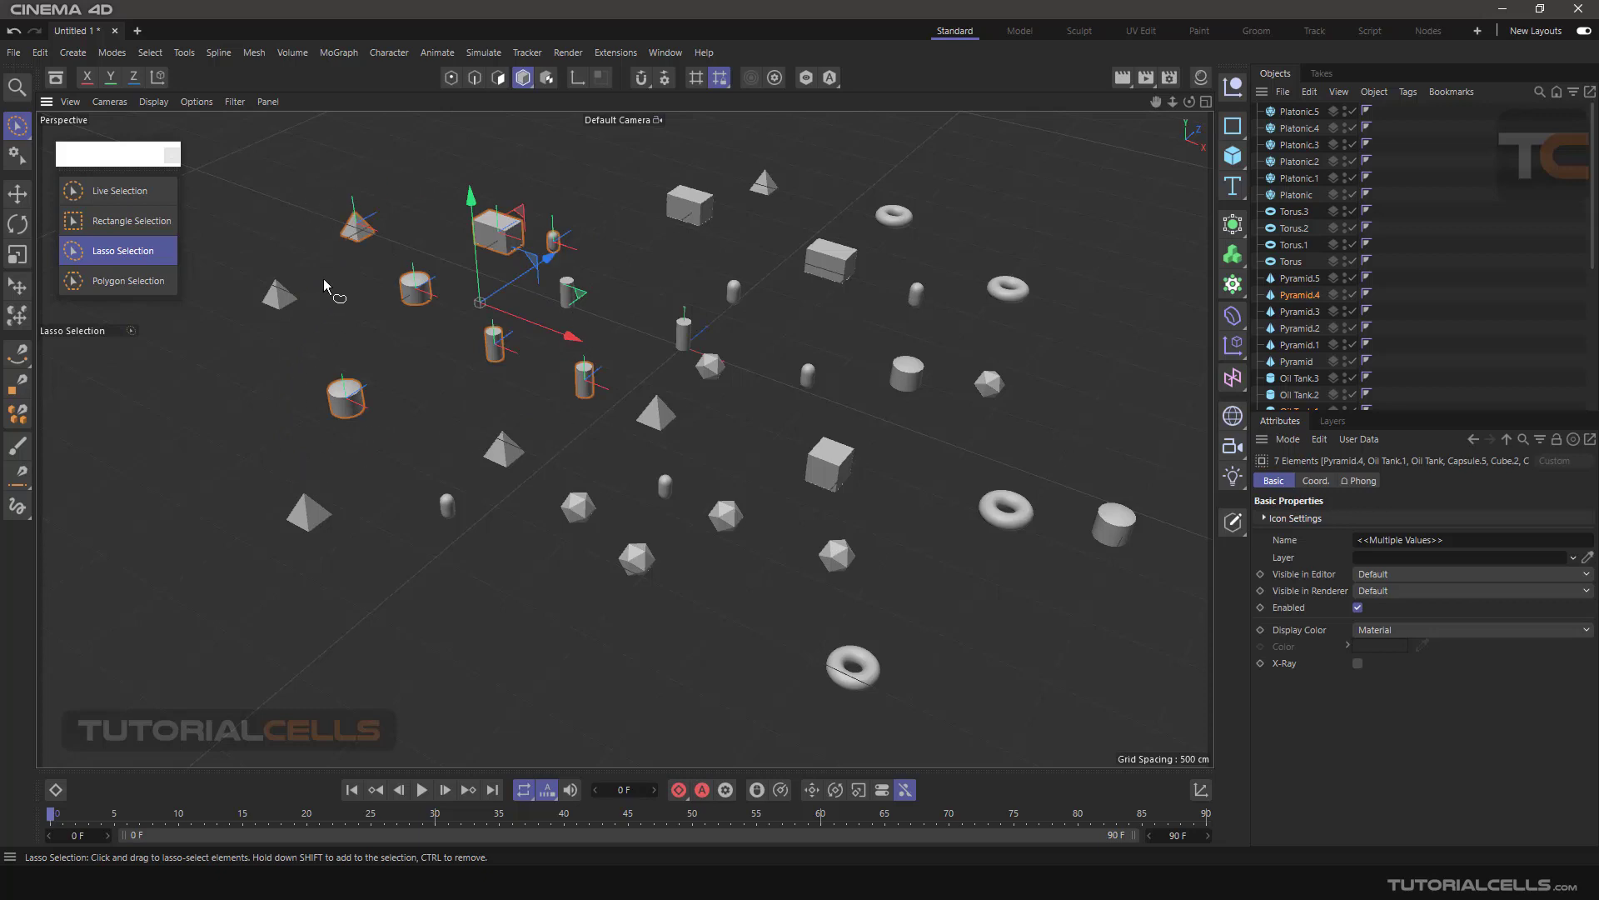
Use Polygon Selection to outline and select the objects in the middle of the scene with a closed seven-point polygon
{"action": "left_click", "coordinate": [138, 282]}
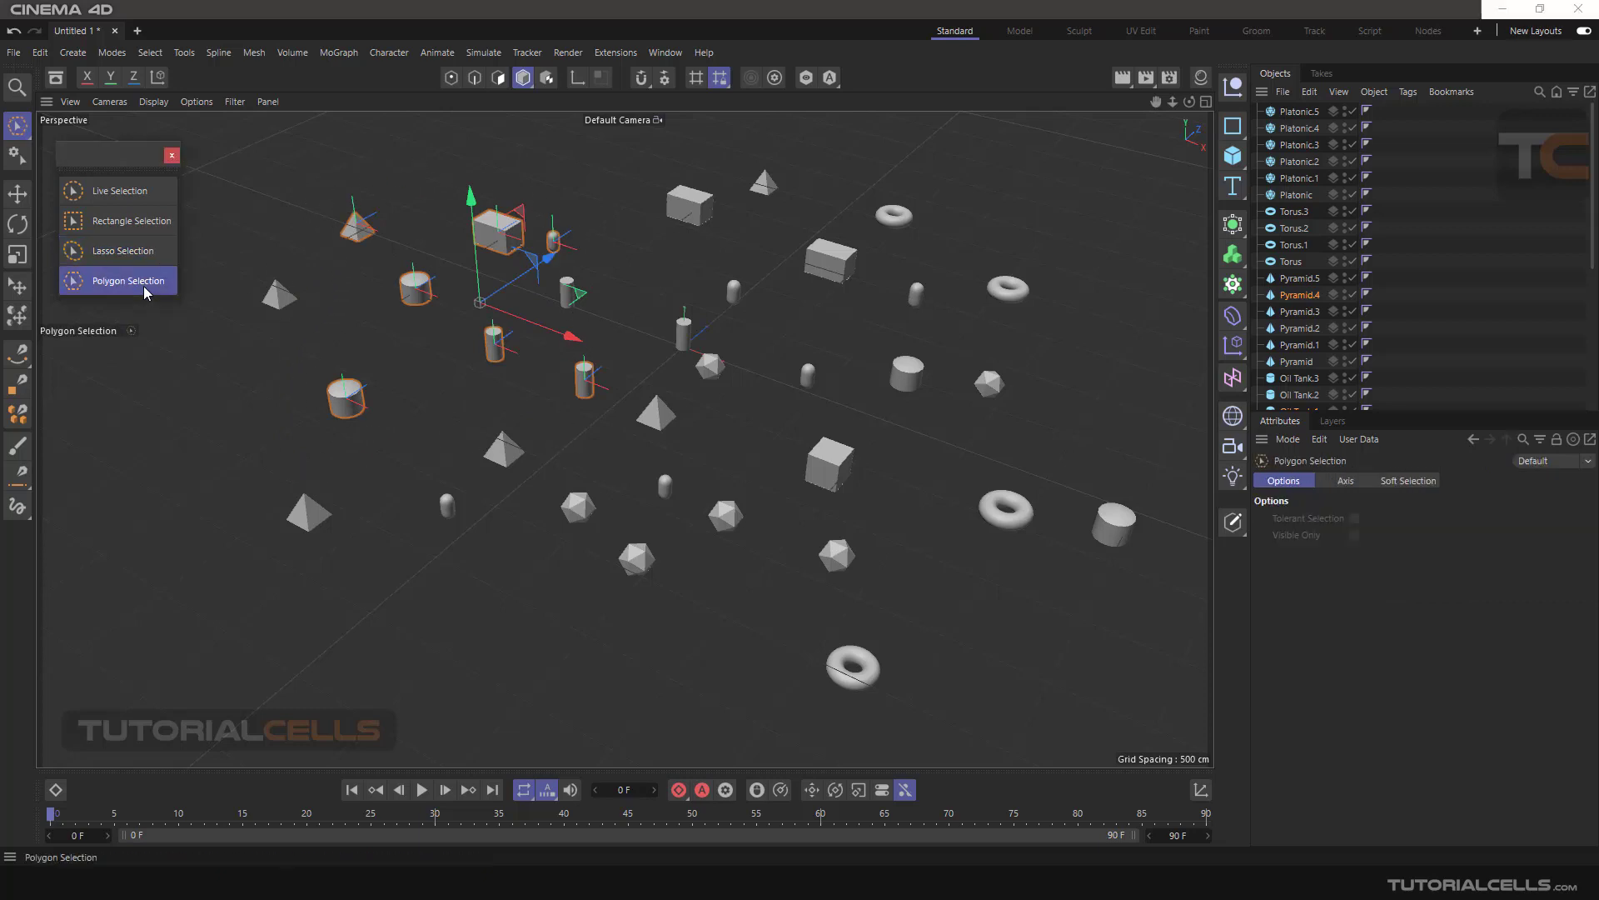
{"action": "left_click", "coordinate": [330, 262]}
{"action": "left_click", "coordinate": [565, 187]}
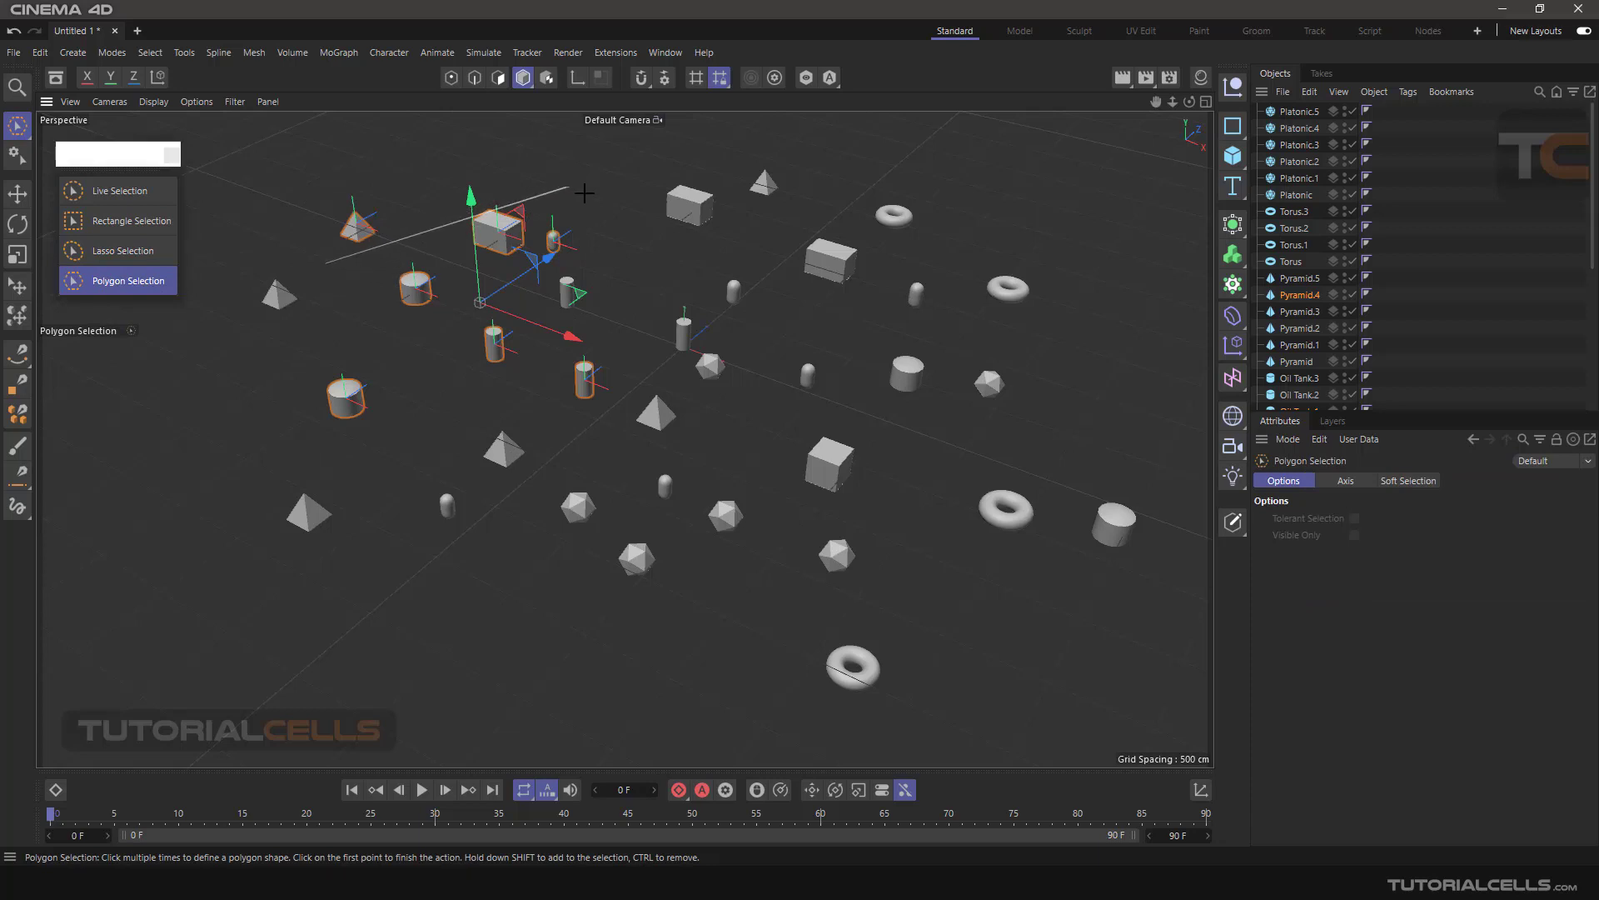
{"action": "left_click", "coordinate": [777, 271]}
{"action": "left_click", "coordinate": [900, 391]}
{"action": "left_click", "coordinate": [926, 543]}
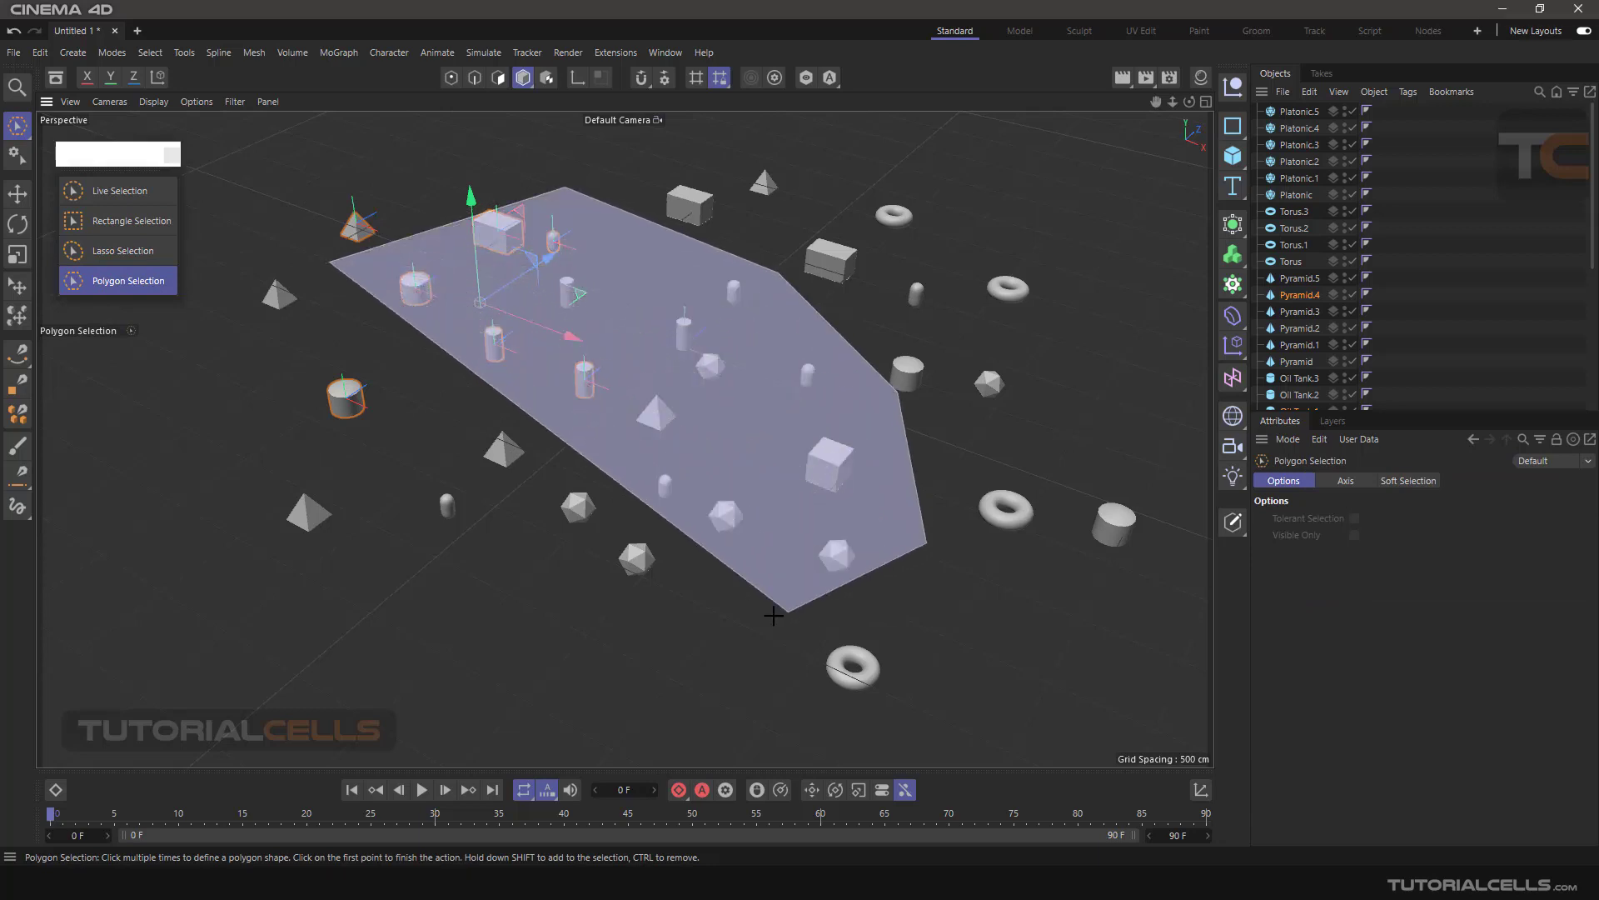
{"action": "left_click", "coordinate": [775, 616]}
{"action": "left_click", "coordinate": [510, 672]}
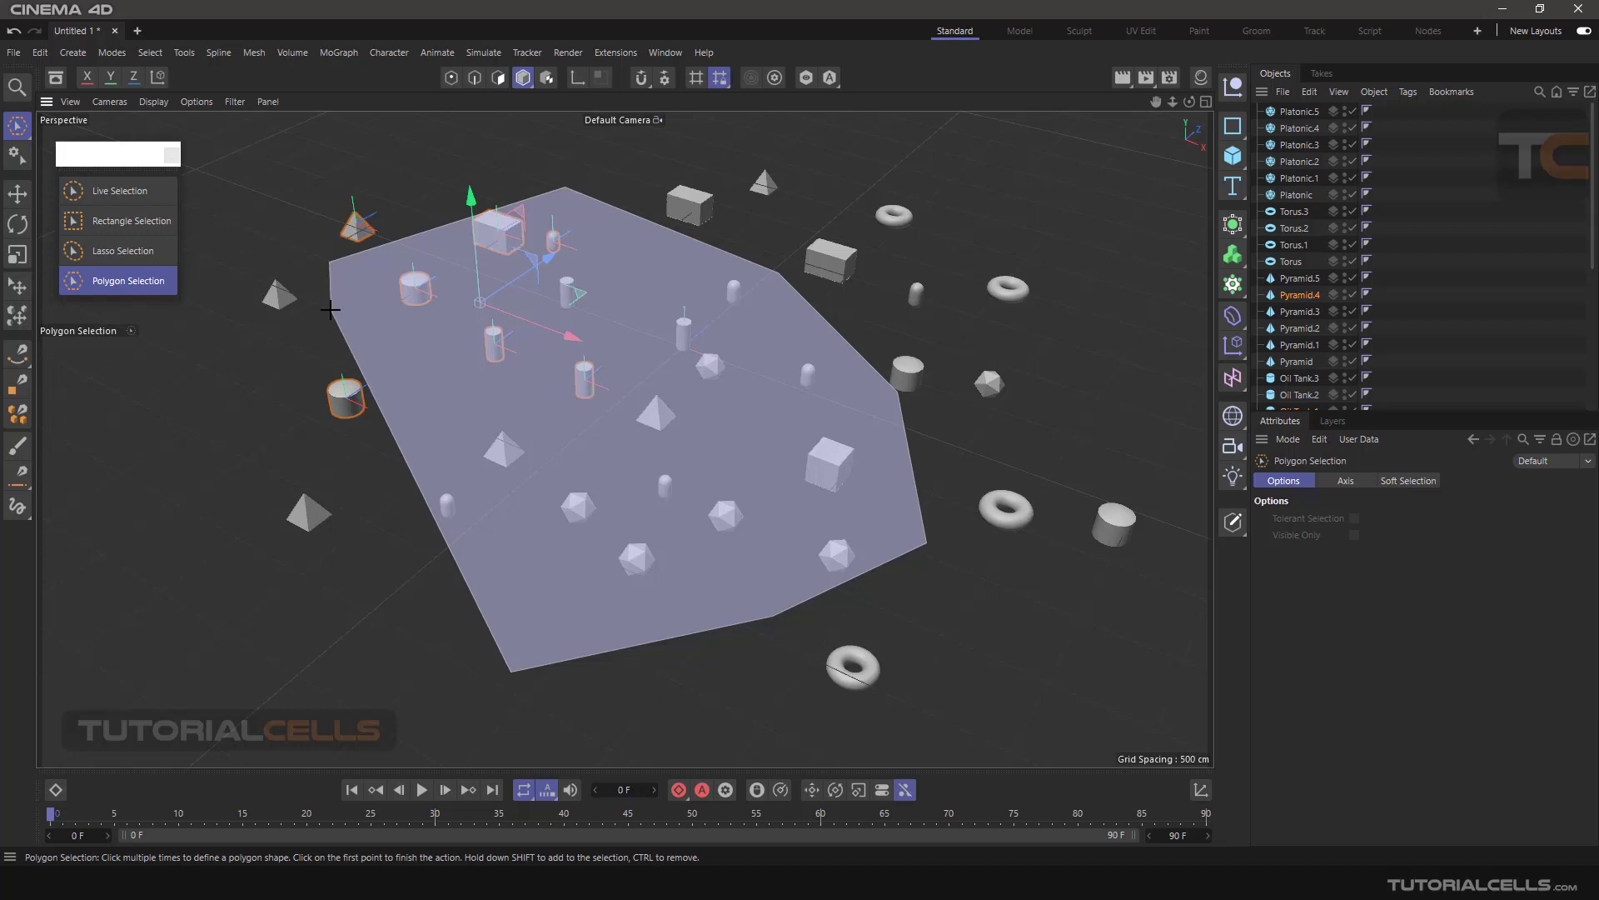
{"action": "left_click", "coordinate": [330, 263]}
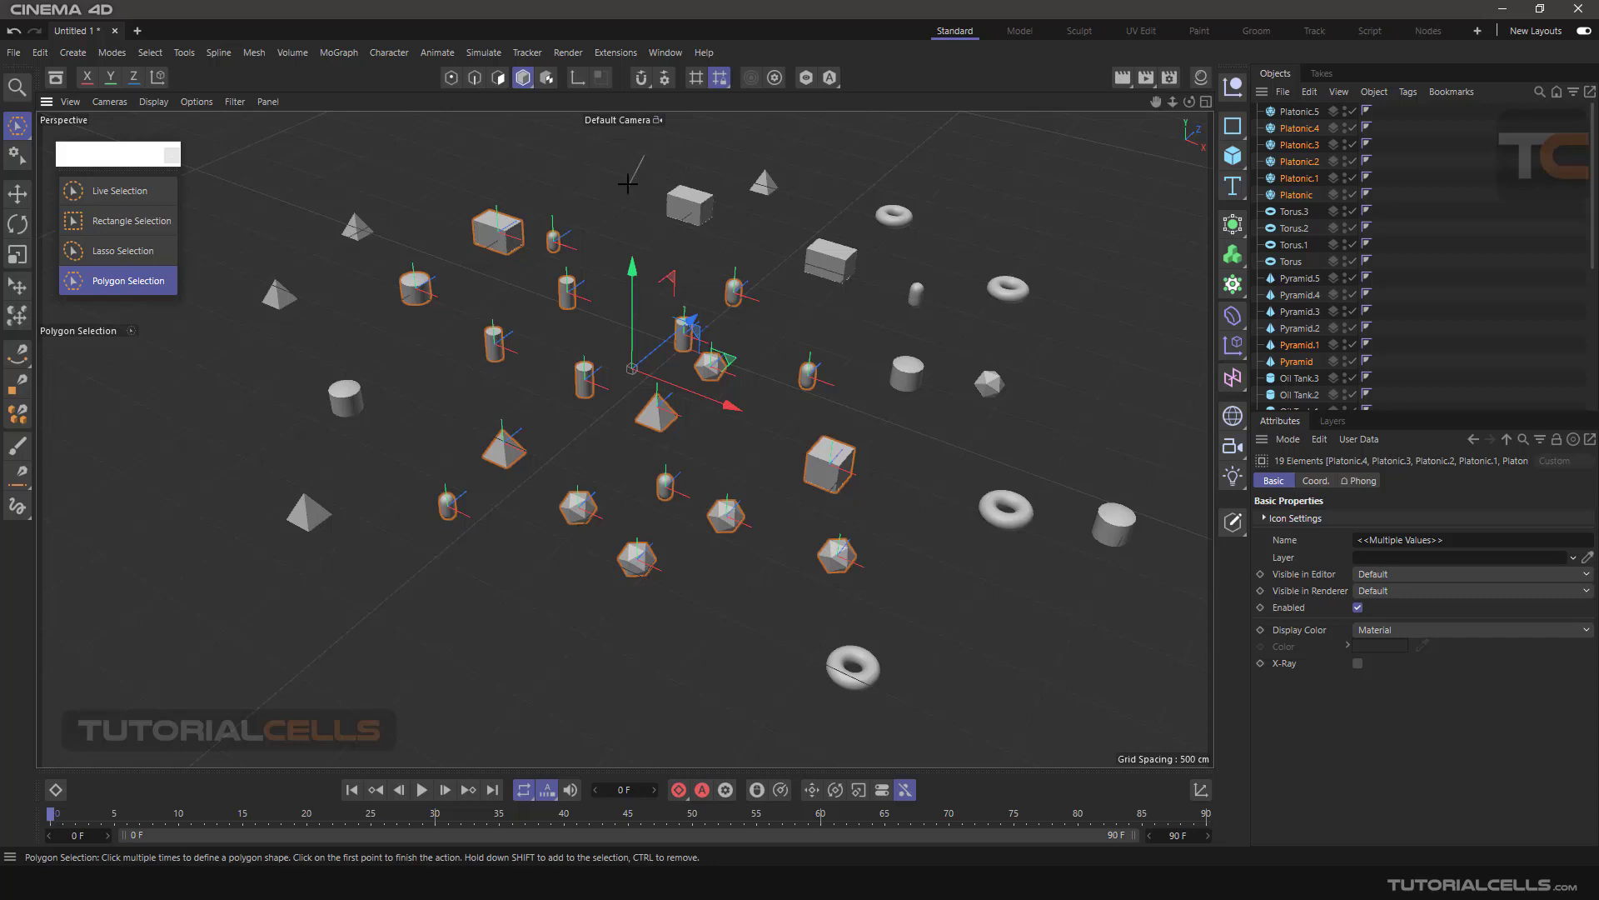
Return to Live Selection, clear the current selection, and delete all objects in the scene
{"action": "left_click", "coordinate": [154, 191]}
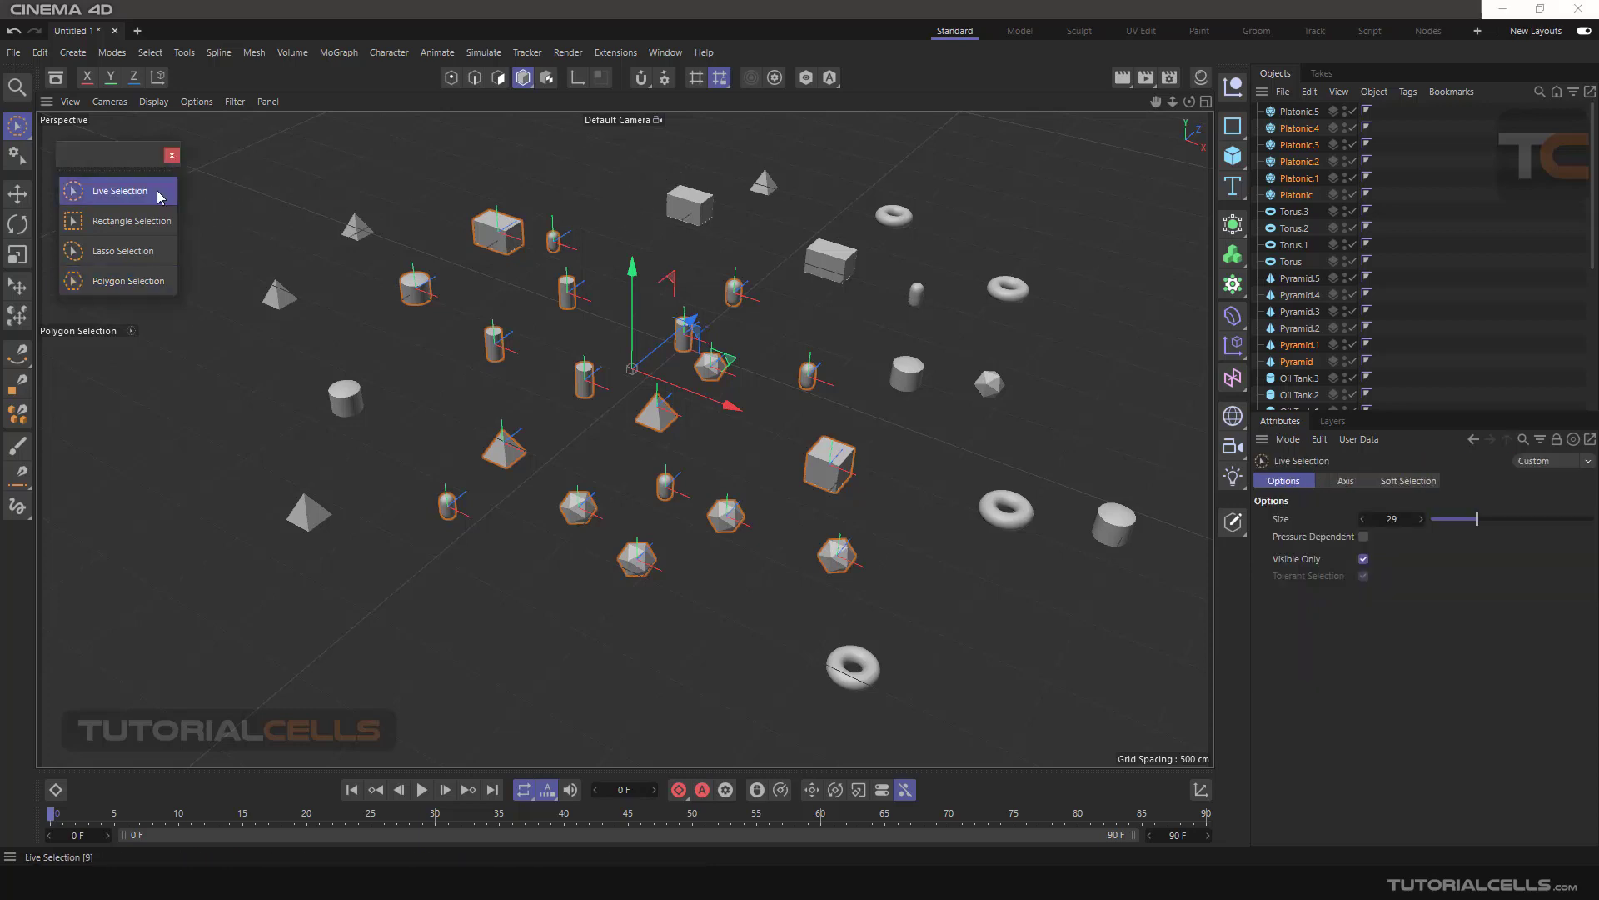
{"action": "left_click", "coordinate": [435, 237]}
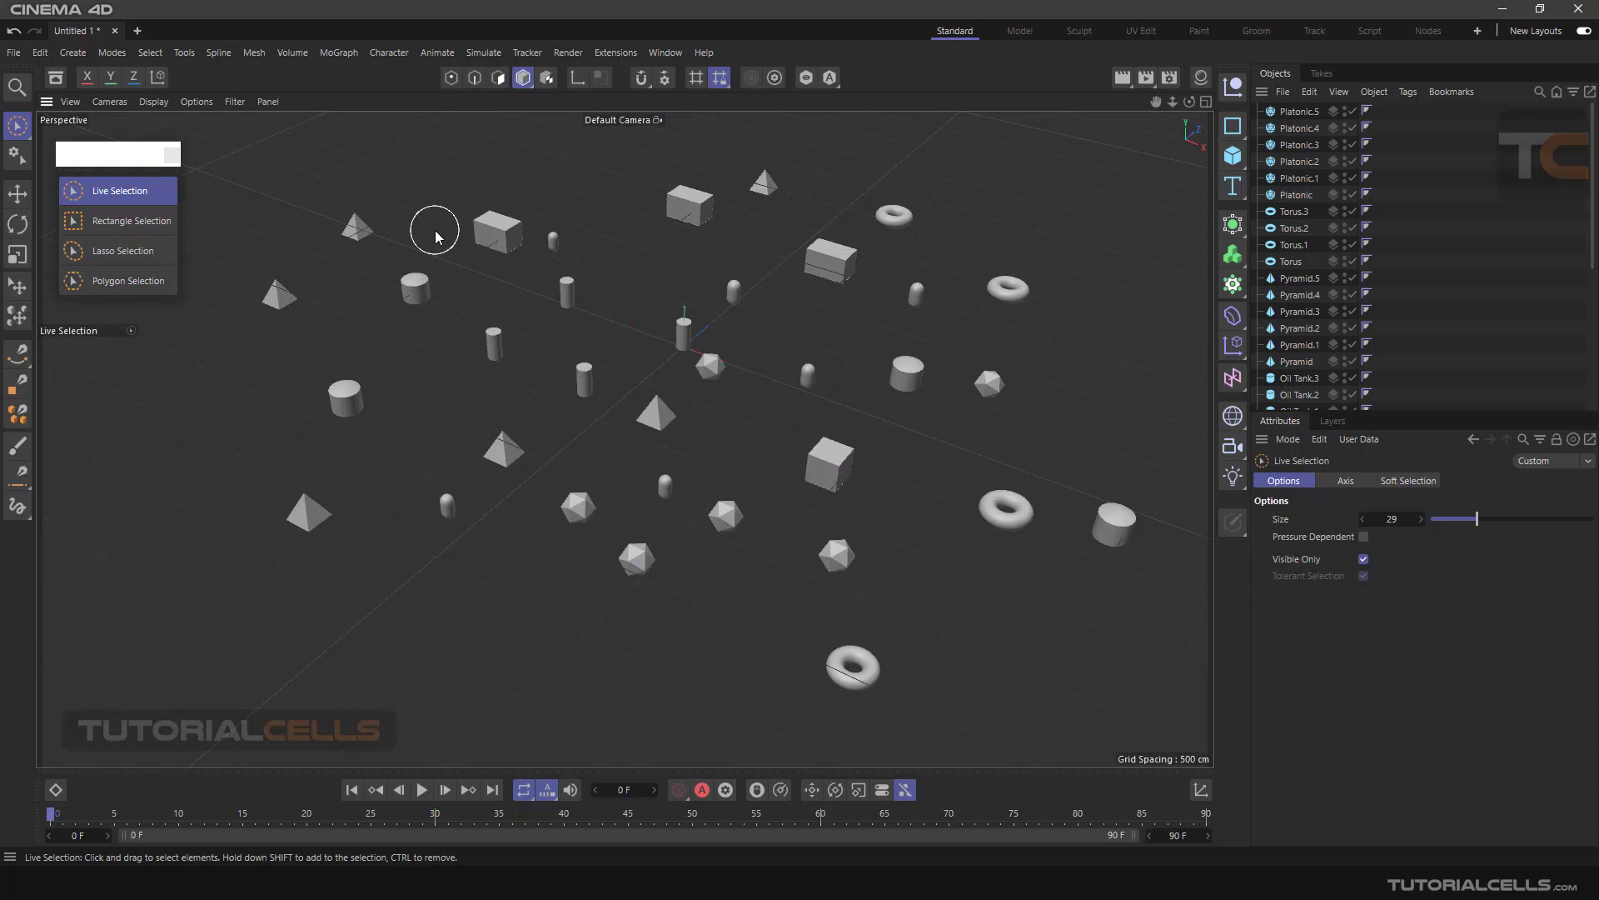
{"action": "left_click", "coordinate": [1289, 115]}
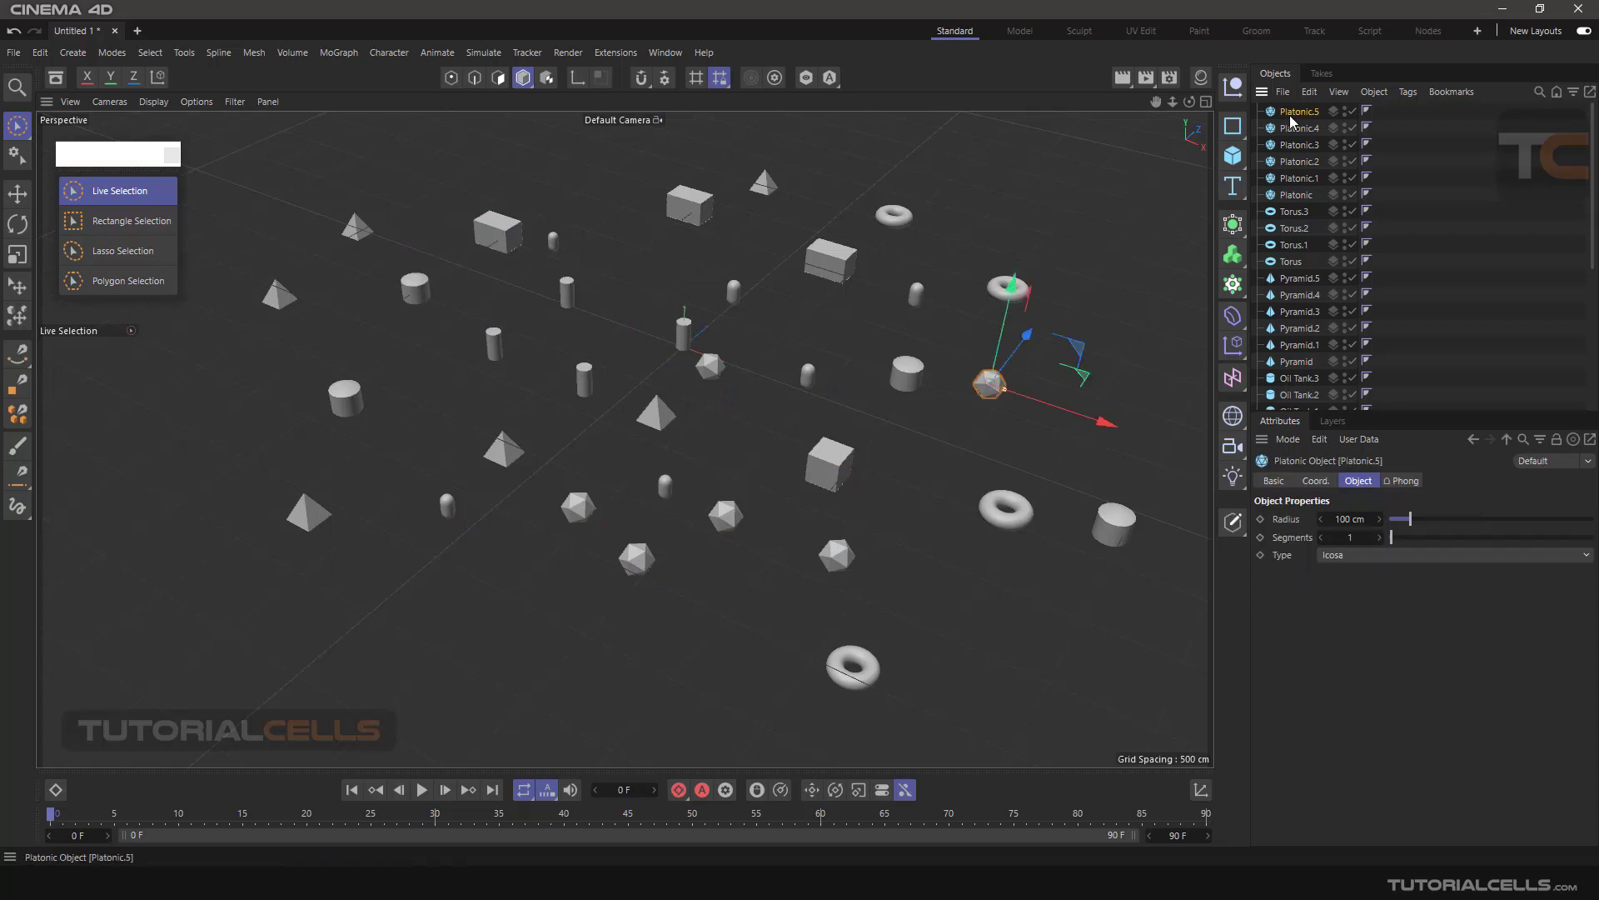
{"action": "key", "text": "ctrl+a"}
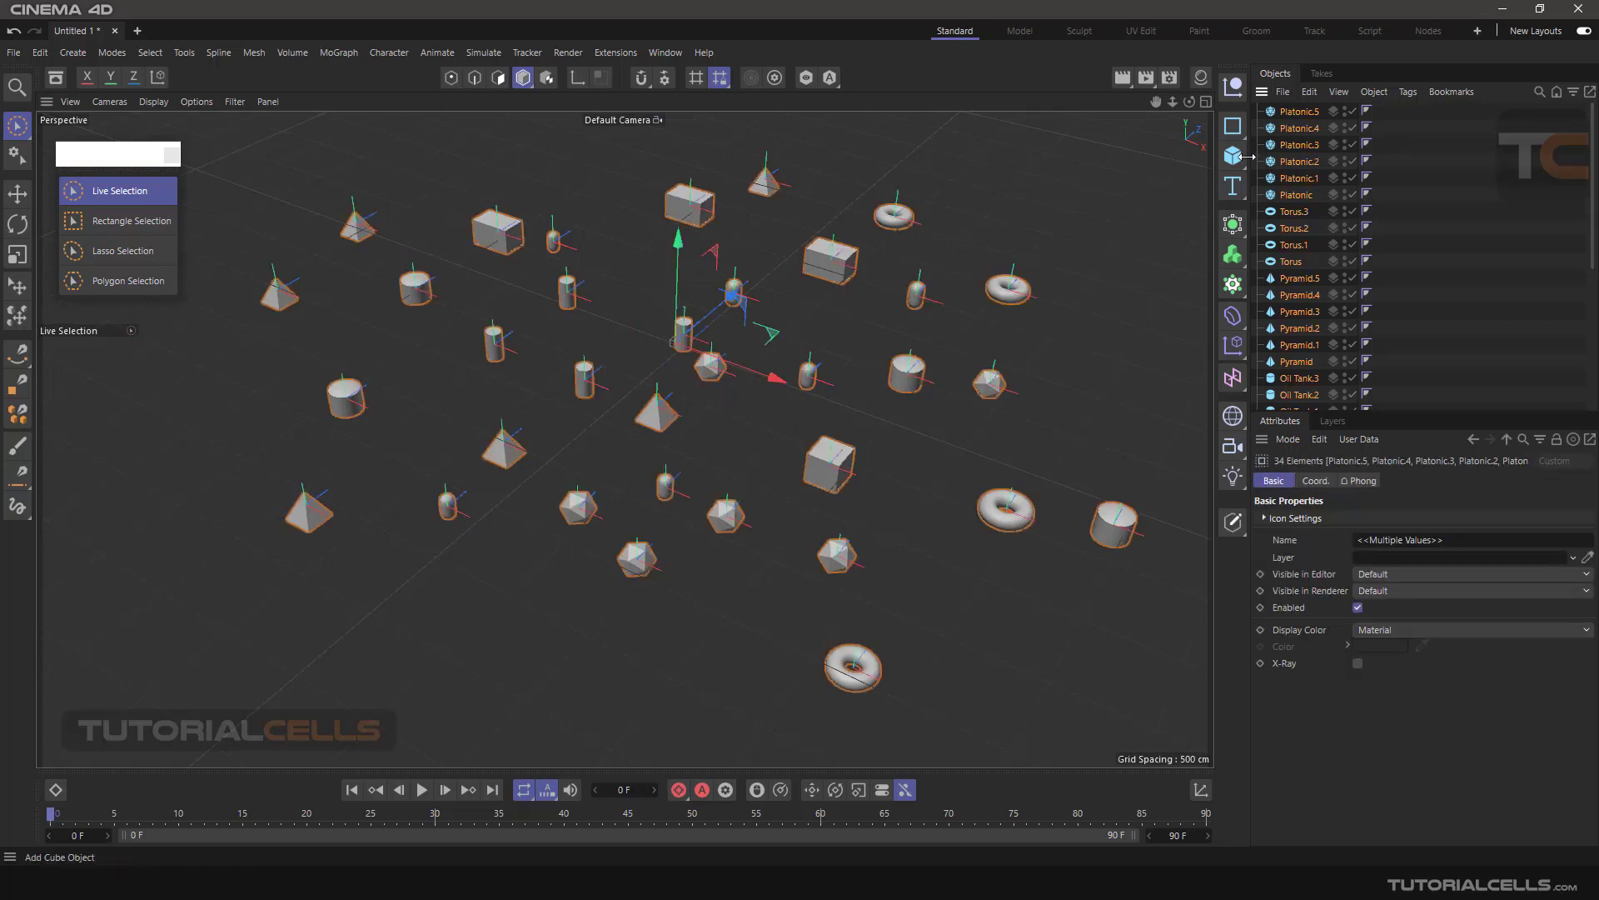
{"action": "key", "text": "Delete"}
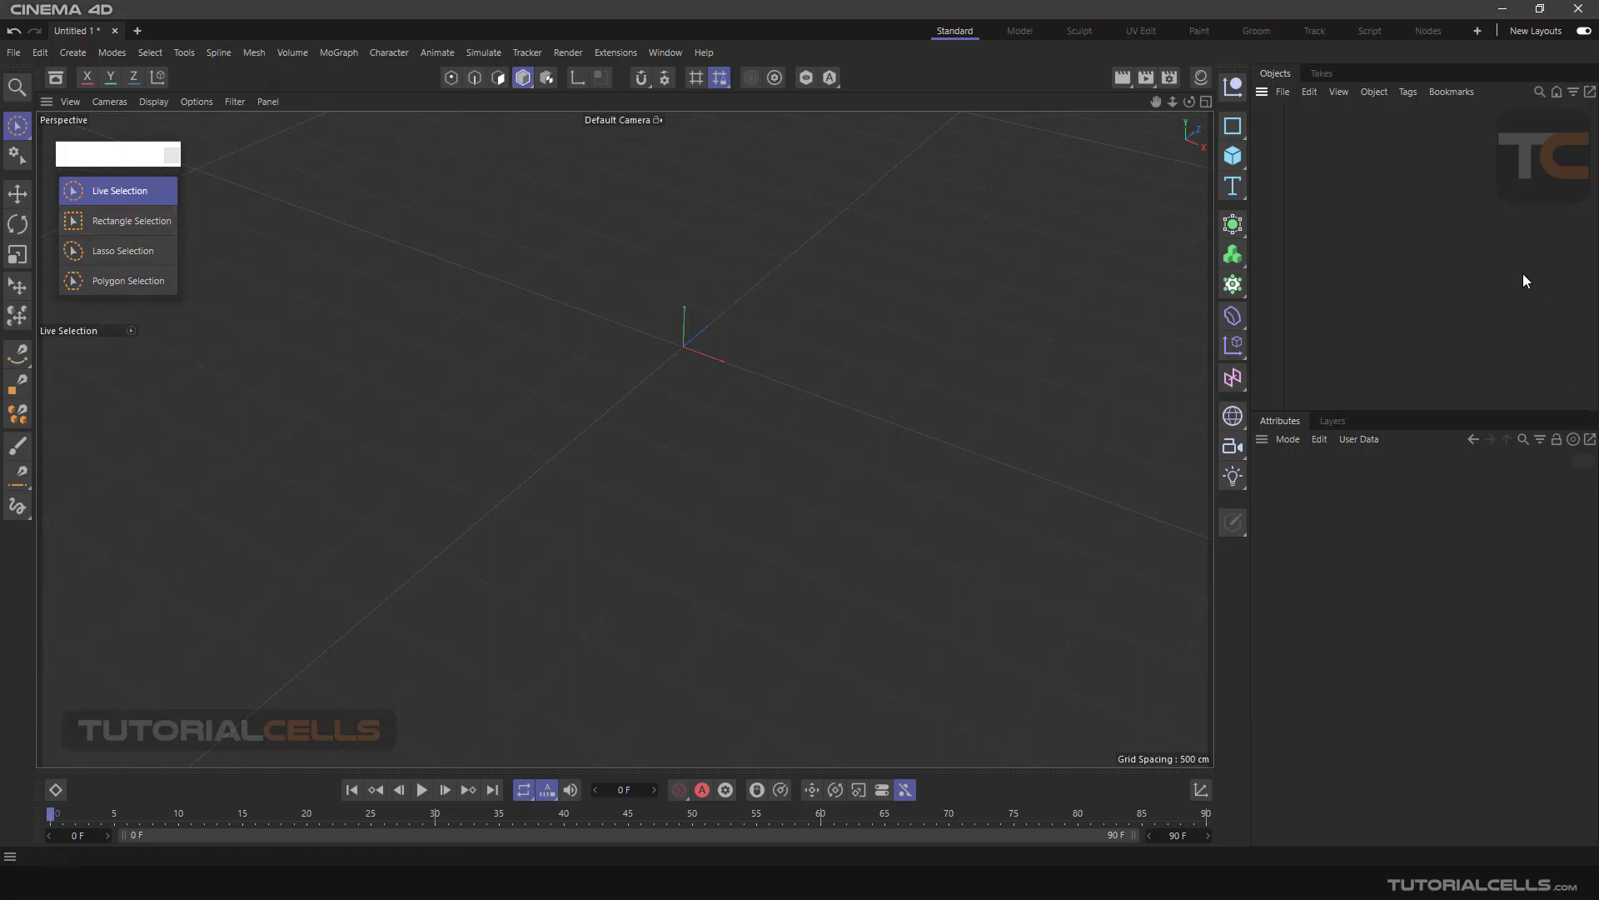
Add a Plane primitive to the empty scene
{"action": "left_click", "coordinate": [1225, 161]}
{"action": "left_click", "coordinate": [1277, 211]}
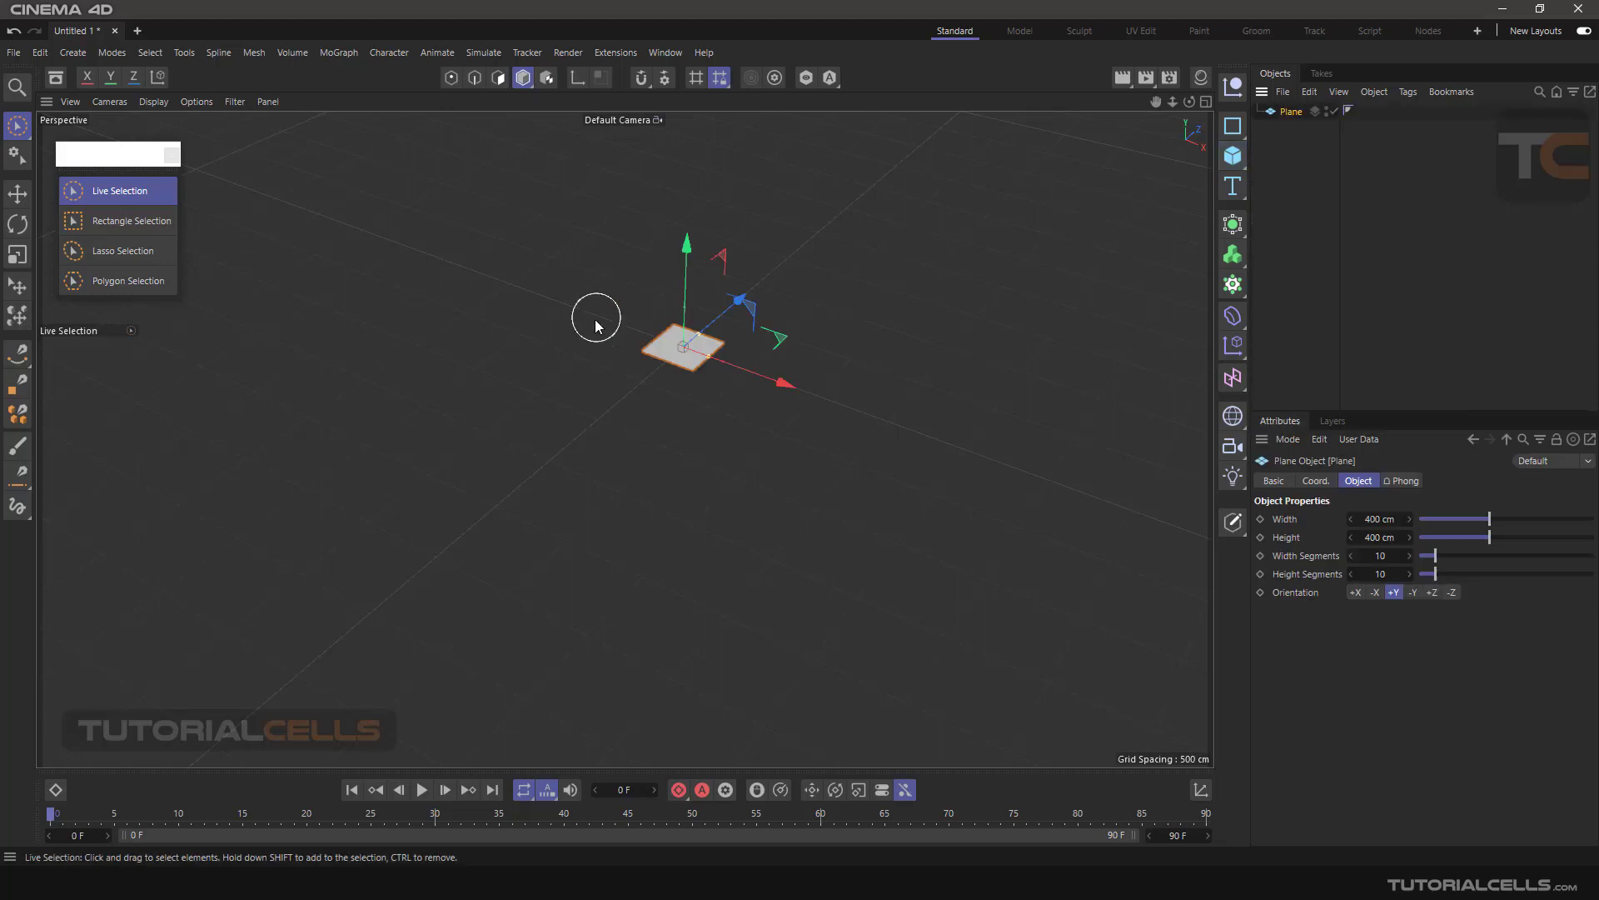
Set the plane's width and height segments to 50 each
{"action": "scroll", "coordinate": [697, 298], "scroll_direction": "up", "scroll_amount": 5}
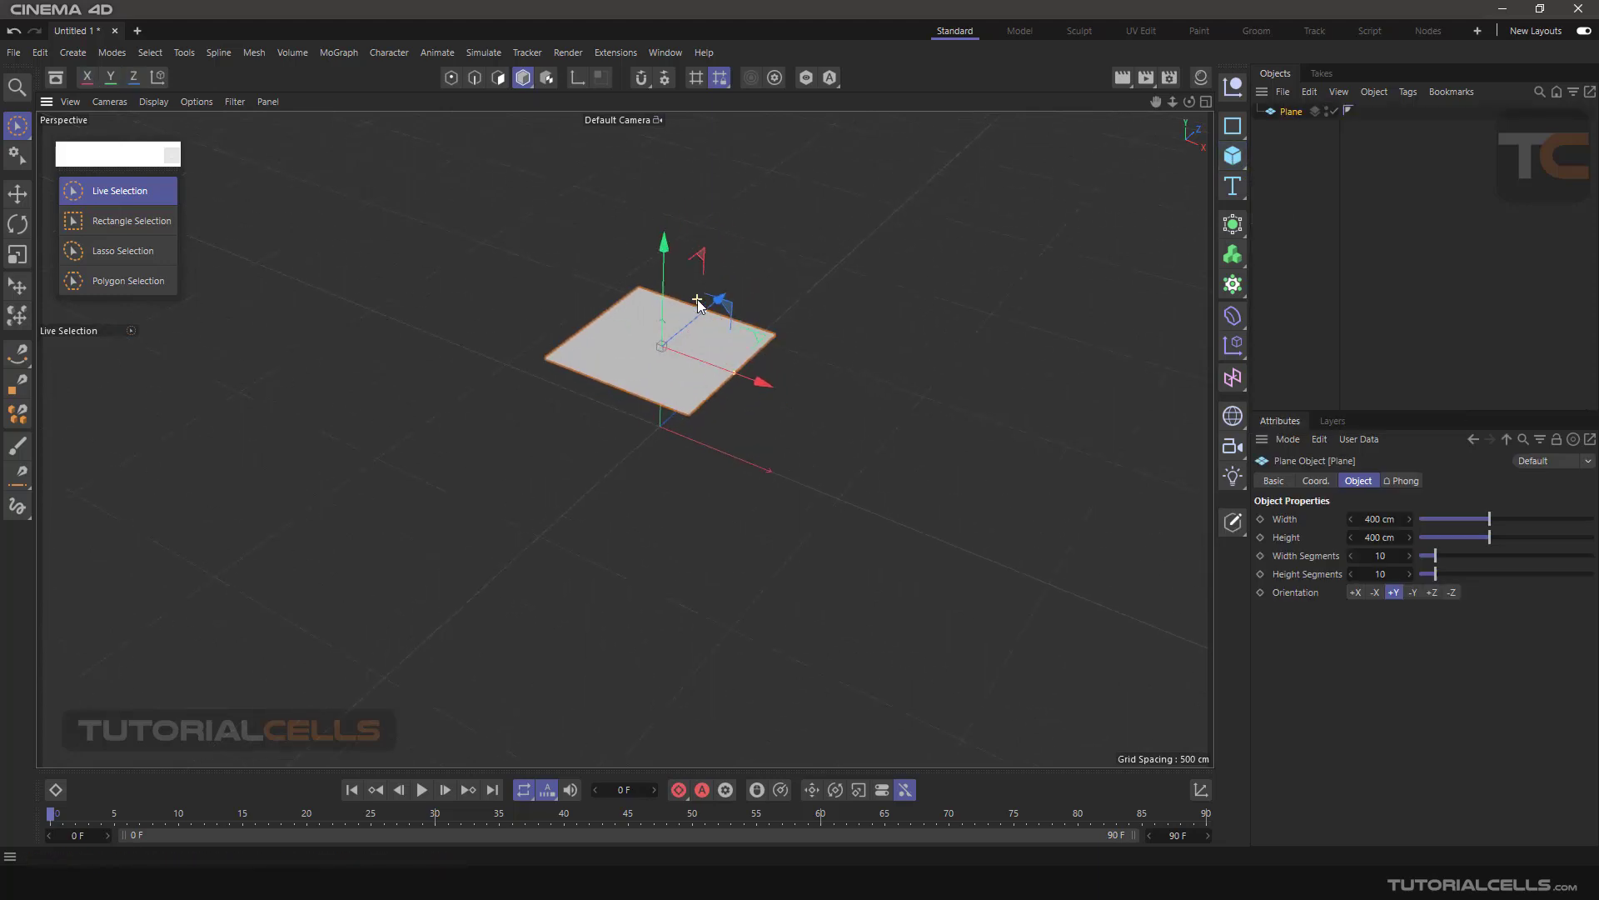
{"action": "scroll", "coordinate": [698, 298], "scroll_direction": "up", "scroll_amount": 3}
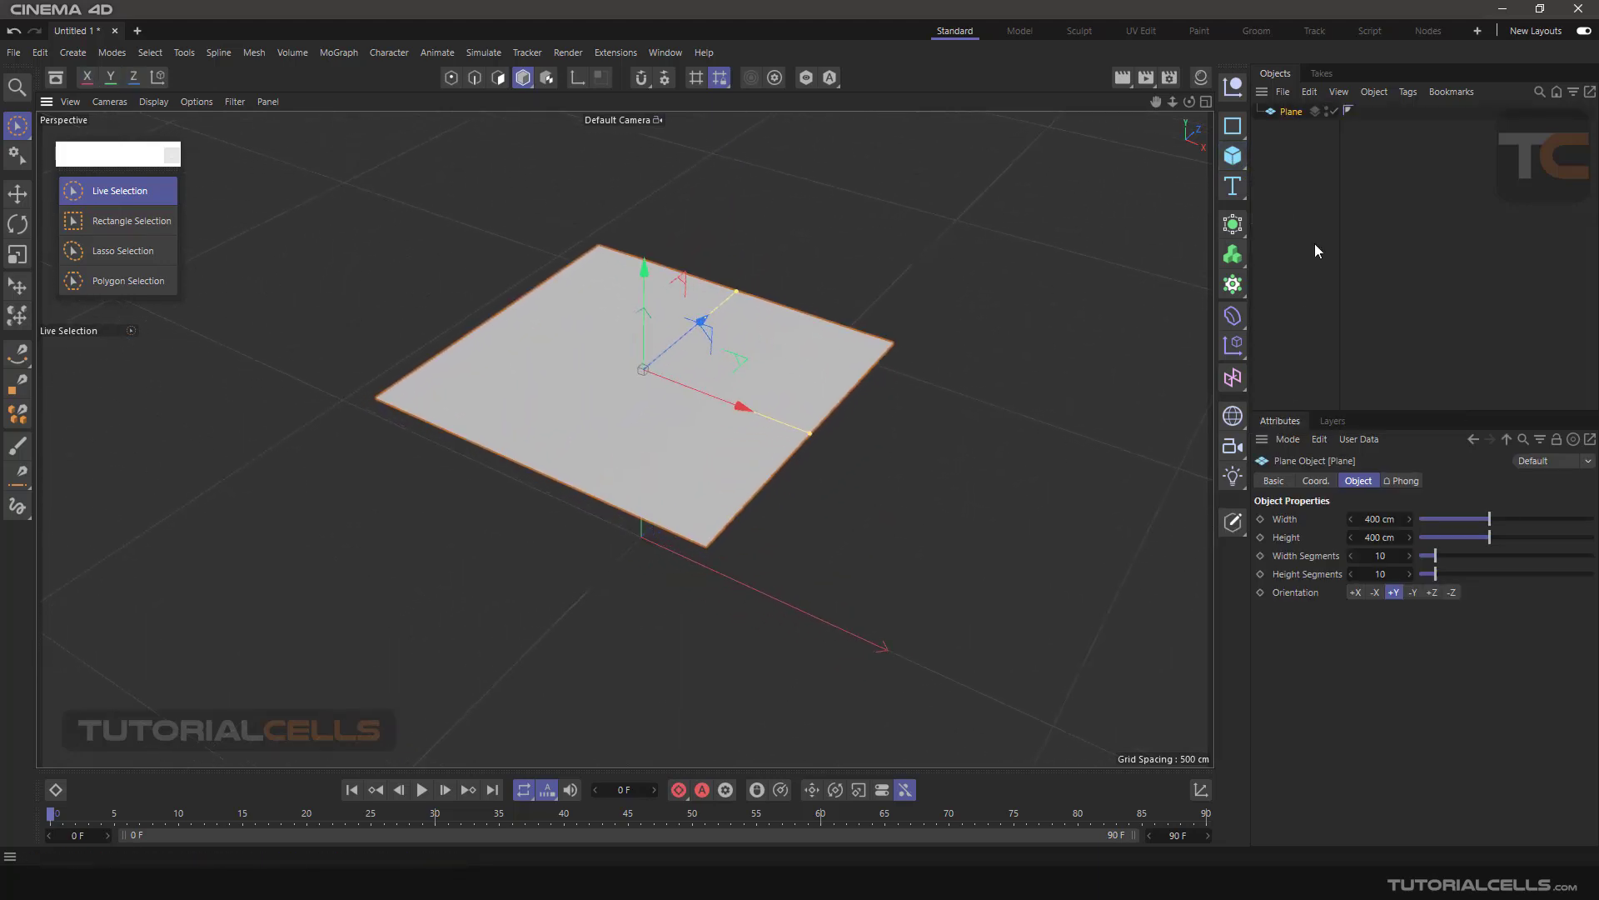
{"action": "left_click", "coordinate": [1380, 556]}
{"action": "left_click", "coordinate": [1385, 574]}
{"action": "key", "text": "Return"}
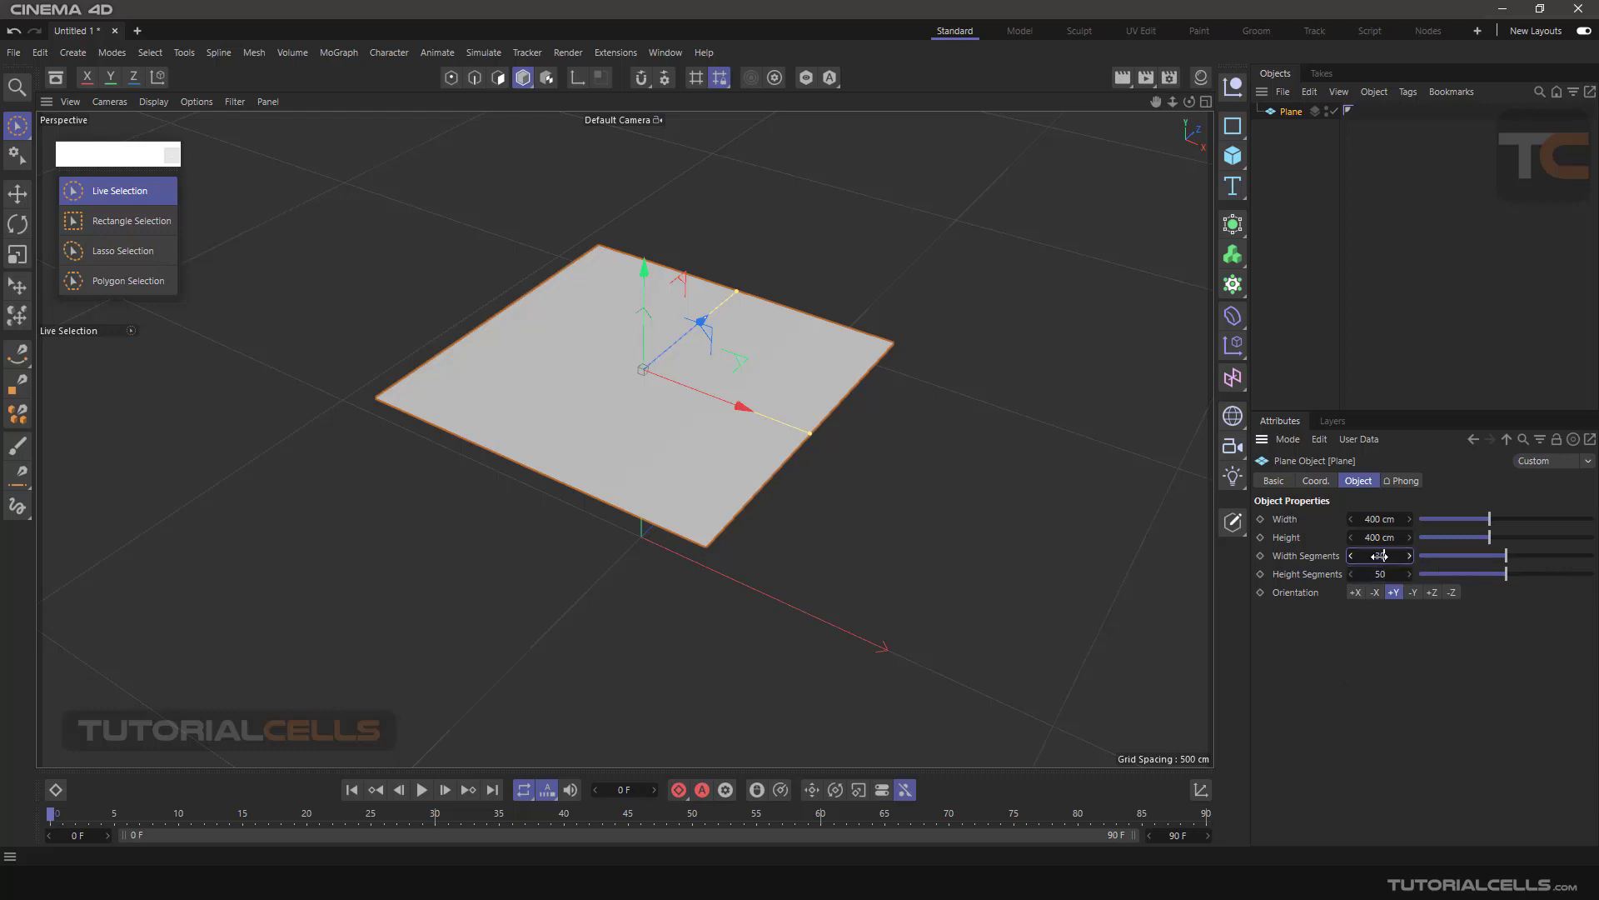
Set the plane's width and height segments to 30 each and make the plane editable
{"action": "left_click", "coordinate": [1383, 573]}
{"action": "type", "text": "30"}
{"action": "key", "text": "Return"}
{"action": "scroll", "coordinate": [678, 386], "scroll_direction": "up", "scroll_amount": 3}
{"action": "scroll", "coordinate": [678, 381], "scroll_direction": "down", "scroll_amount": 2}
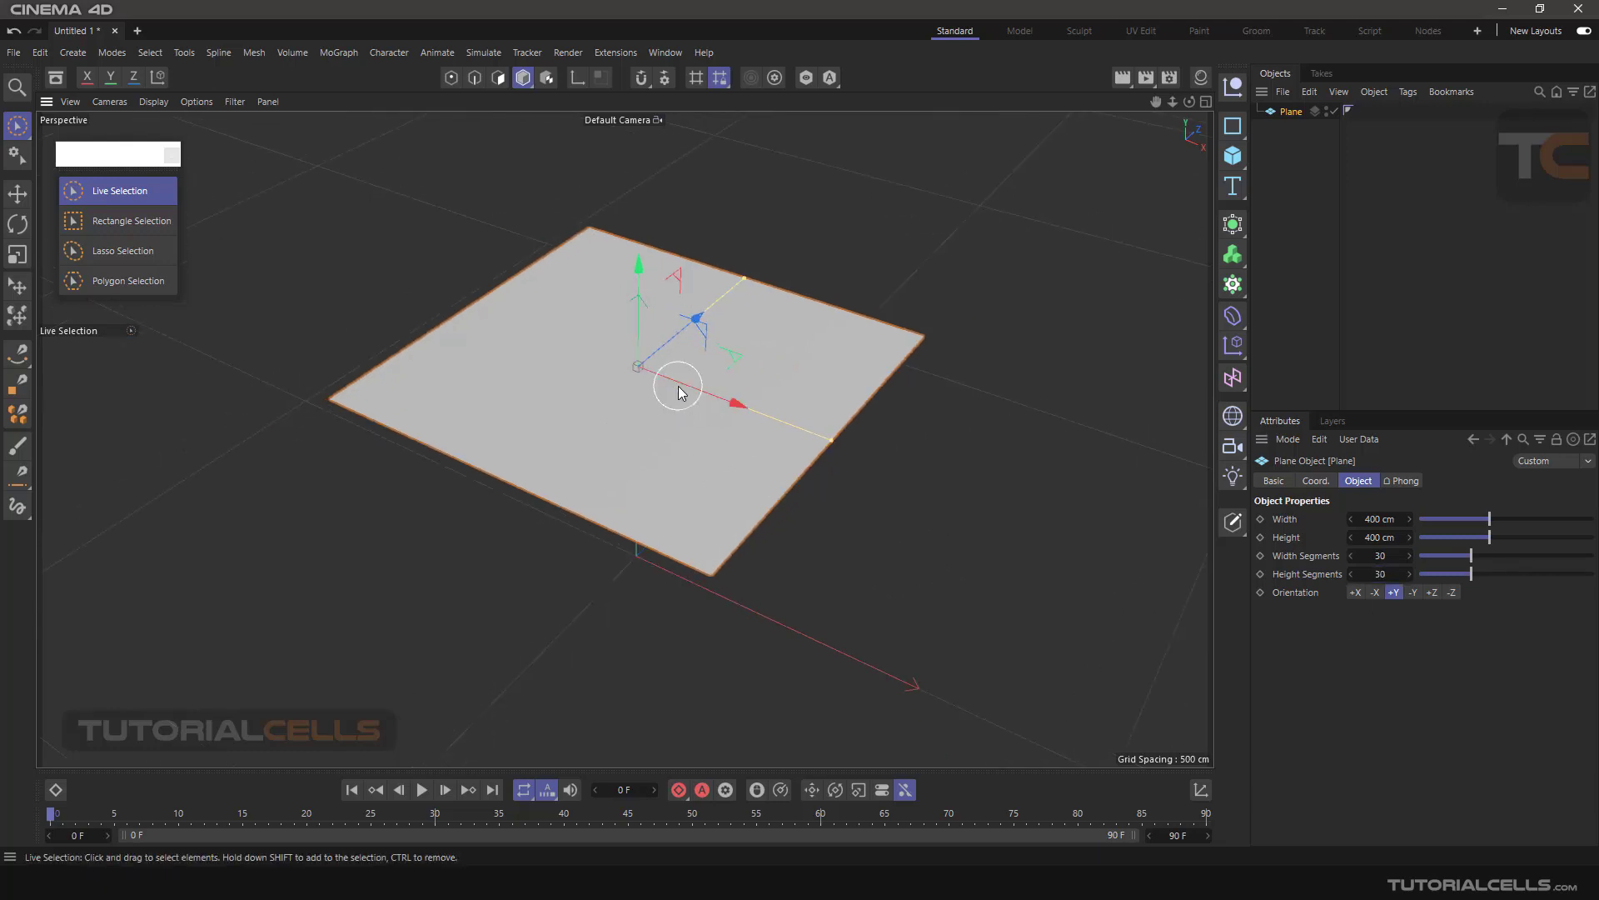
{"action": "scroll", "coordinate": [700, 371], "scroll_direction": "up", "scroll_amount": 2}
{"action": "scroll", "coordinate": [666, 285], "scroll_direction": "down", "scroll_amount": 1}
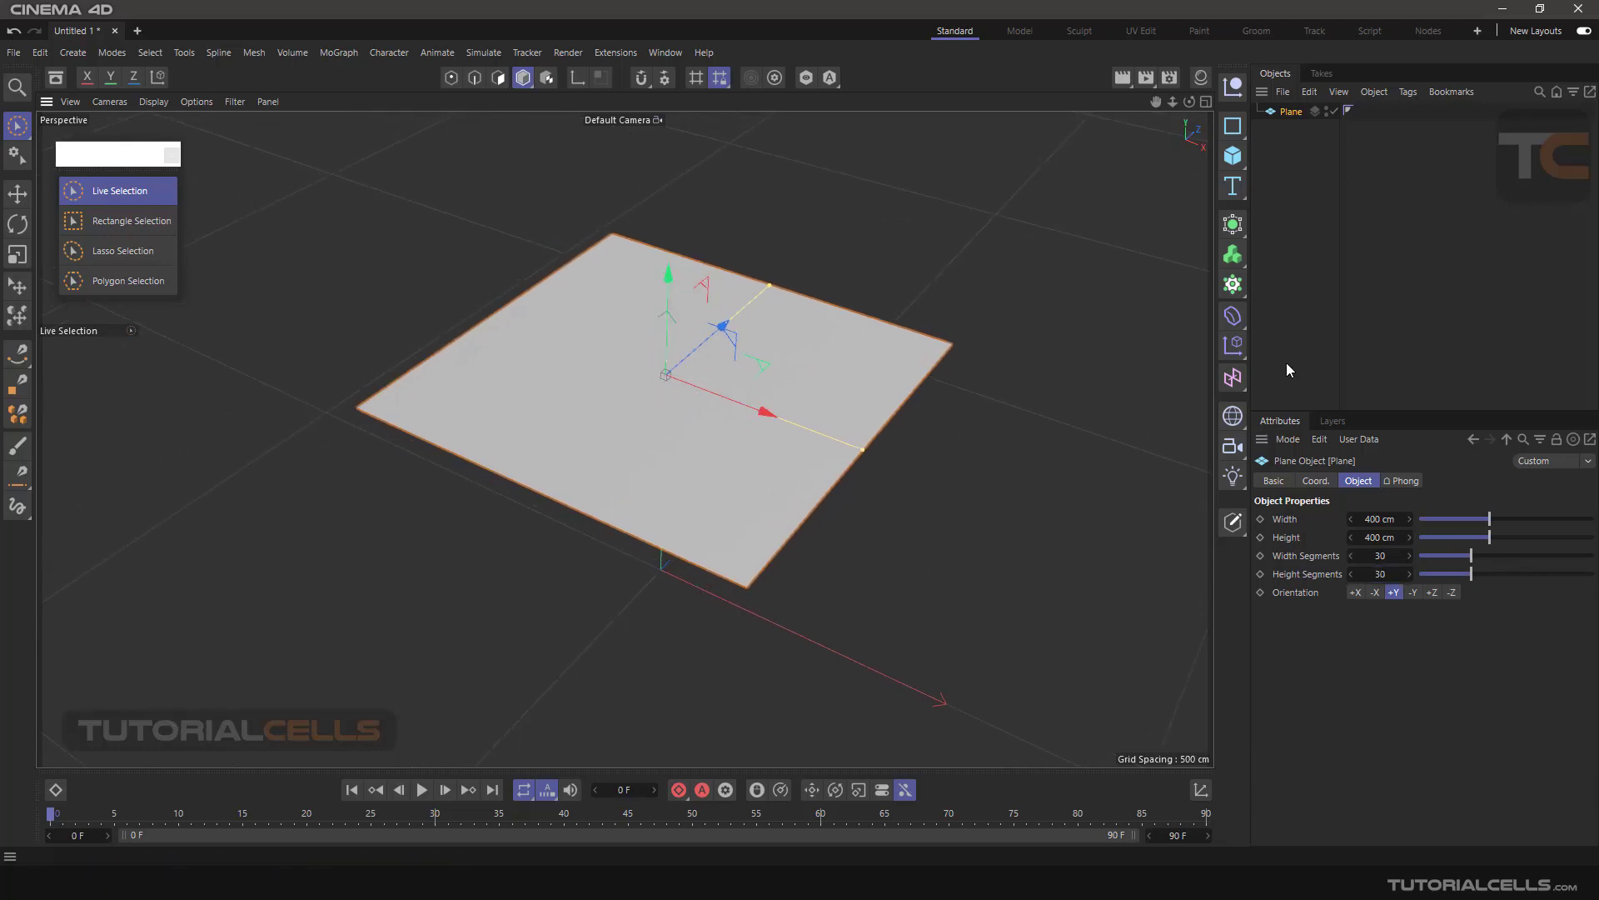
{"action": "left_click", "coordinate": [1233, 521]}
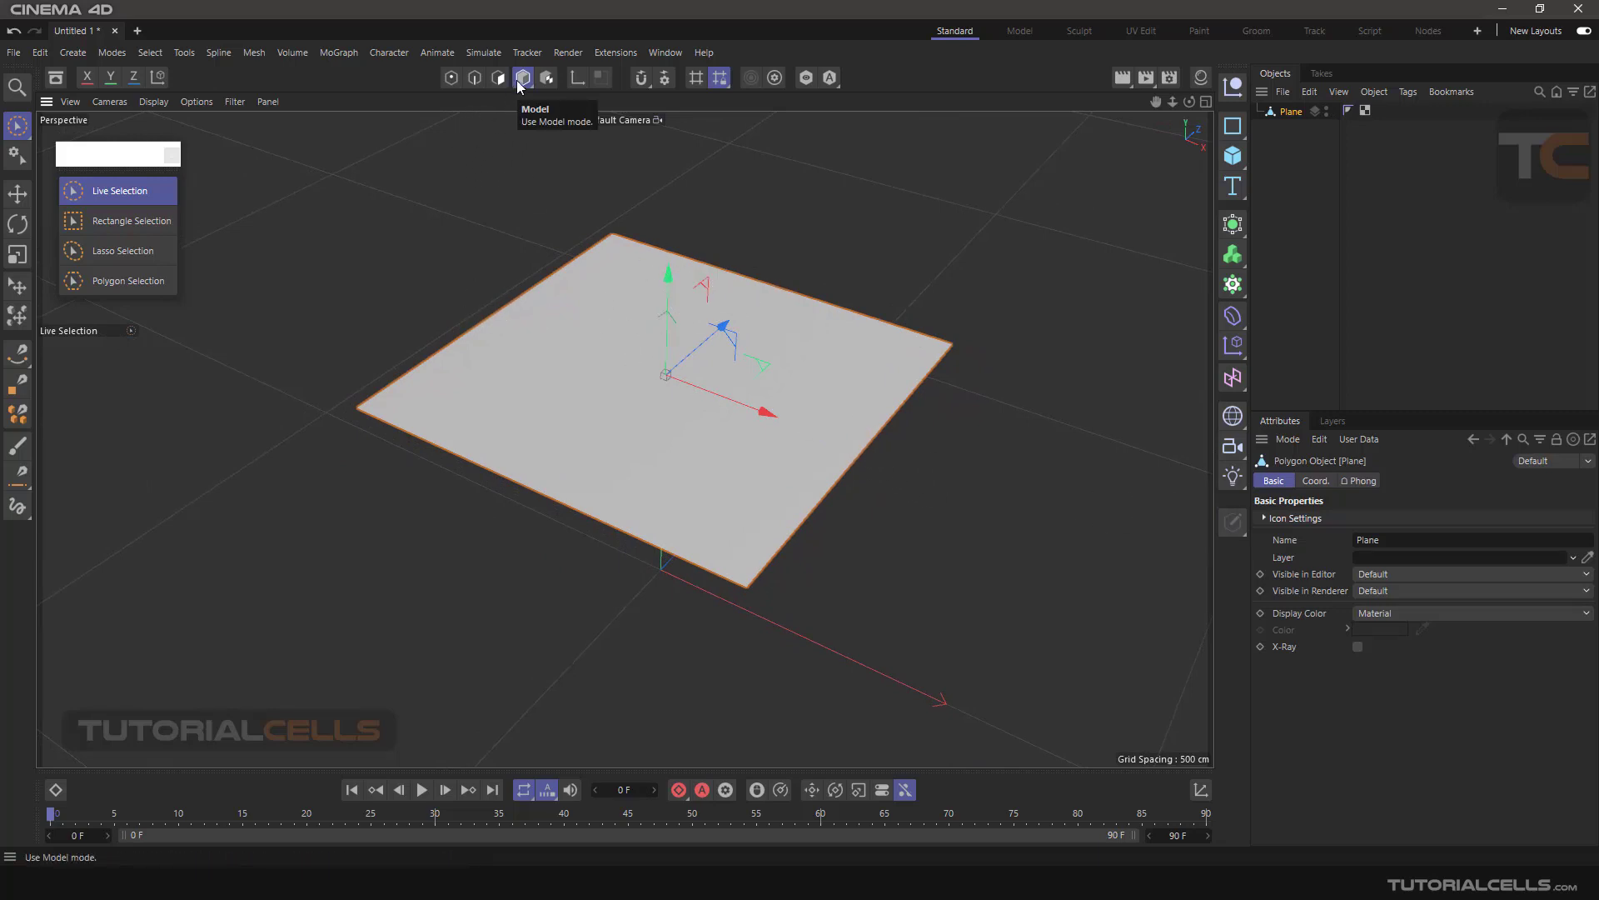
Create a new material and assign it to the plane
{"action": "left_click", "coordinate": [1200, 77]}
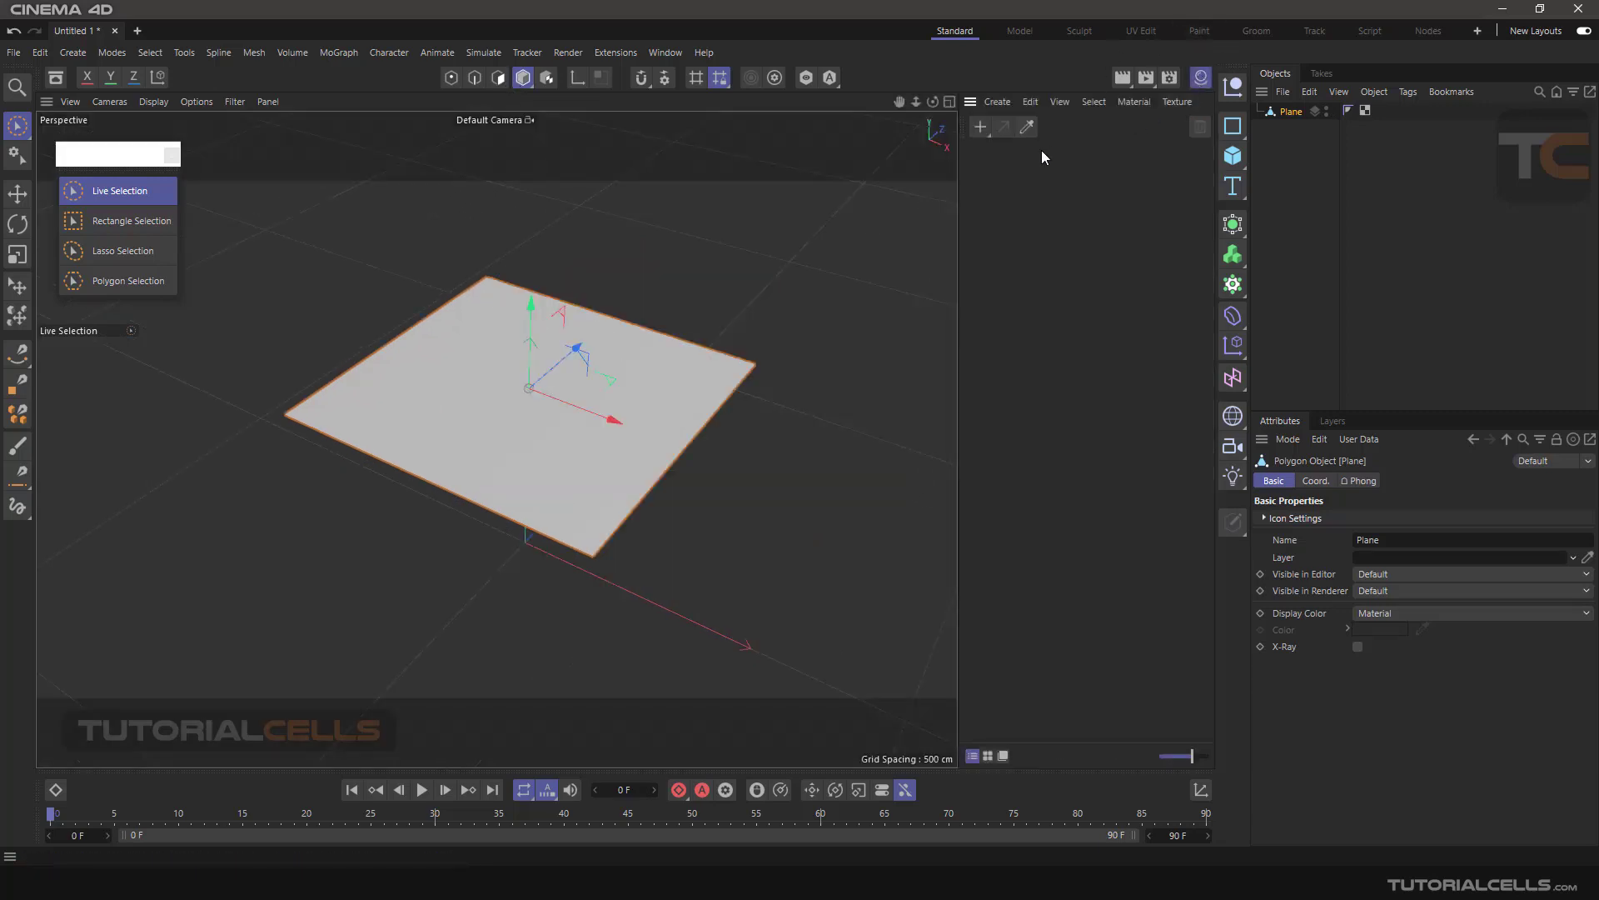
{"action": "left_click", "coordinate": [981, 126]}
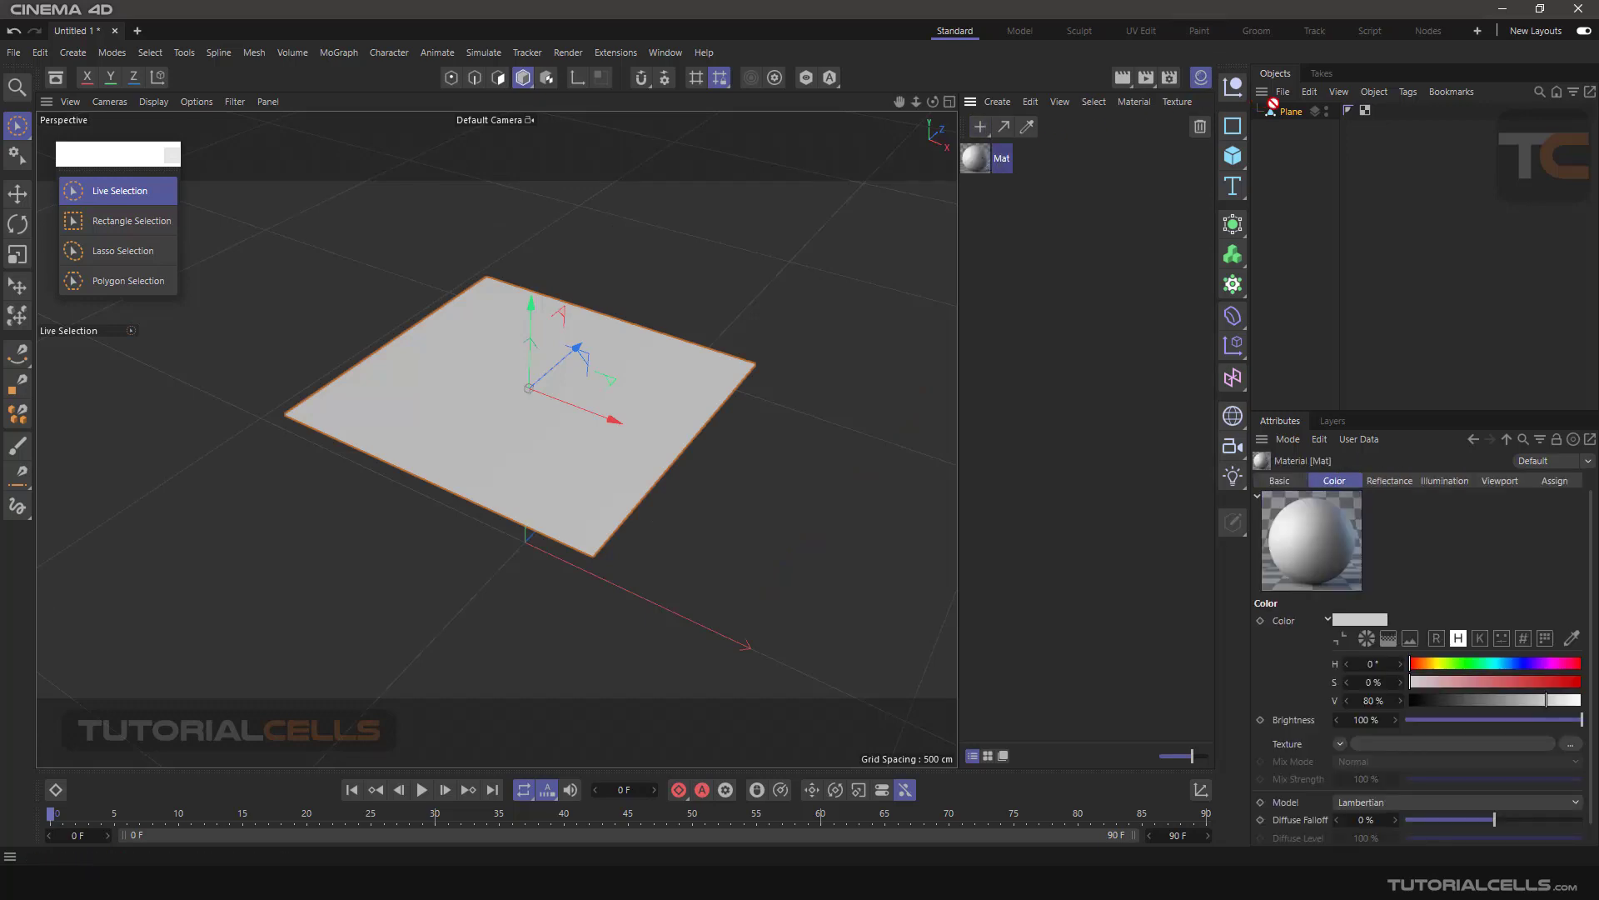
{"action": "left_click_drag", "start_coordinate": [1272, 104], "coordinate": [1296, 112]}
Darken the plane material's color by setting its V value to 34%, and put away the material windows
{"action": "double_click", "coordinate": [973, 159]}
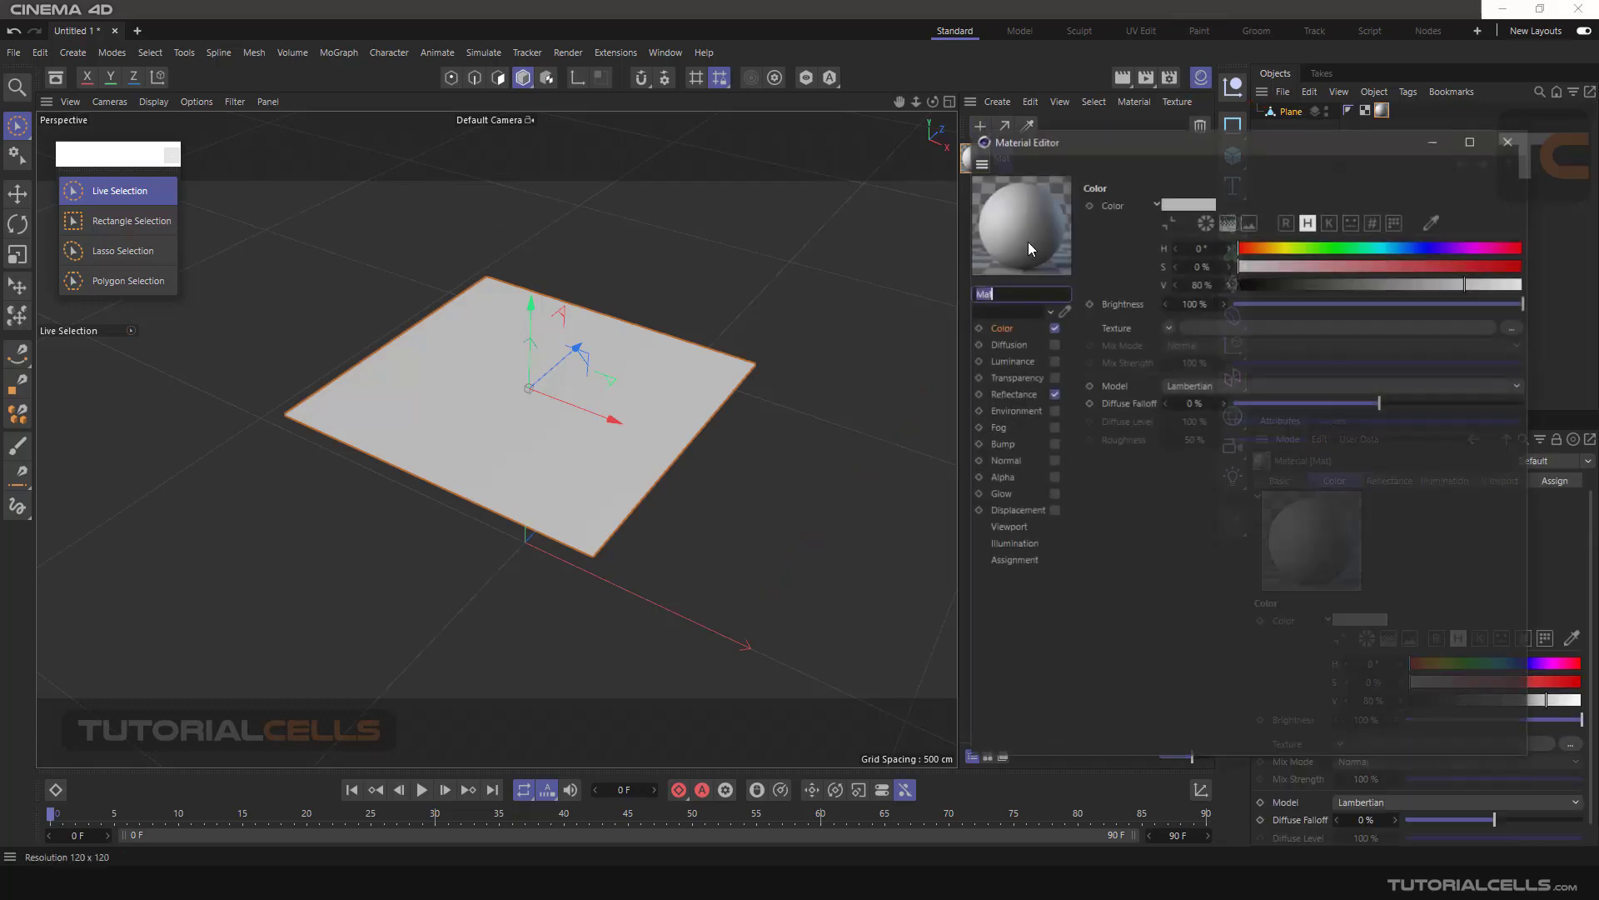
{"action": "left_click_drag", "start_coordinate": [1365, 283], "coordinate": [1335, 284]}
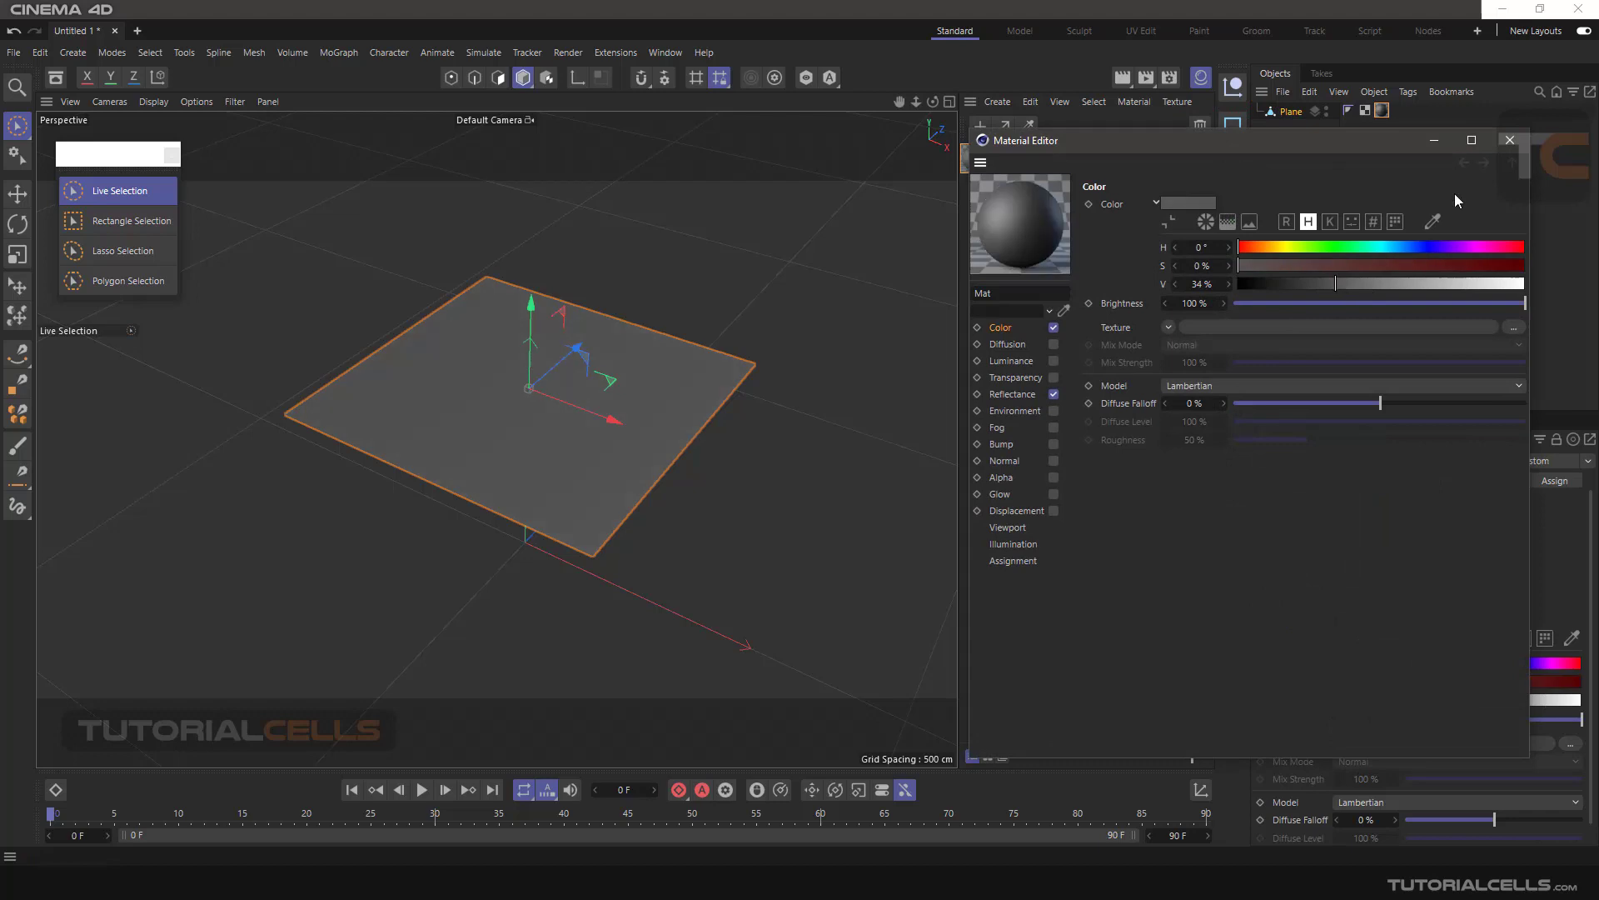
{"action": "left_click", "coordinate": [1509, 141]}
{"action": "left_click", "coordinate": [1177, 117]}
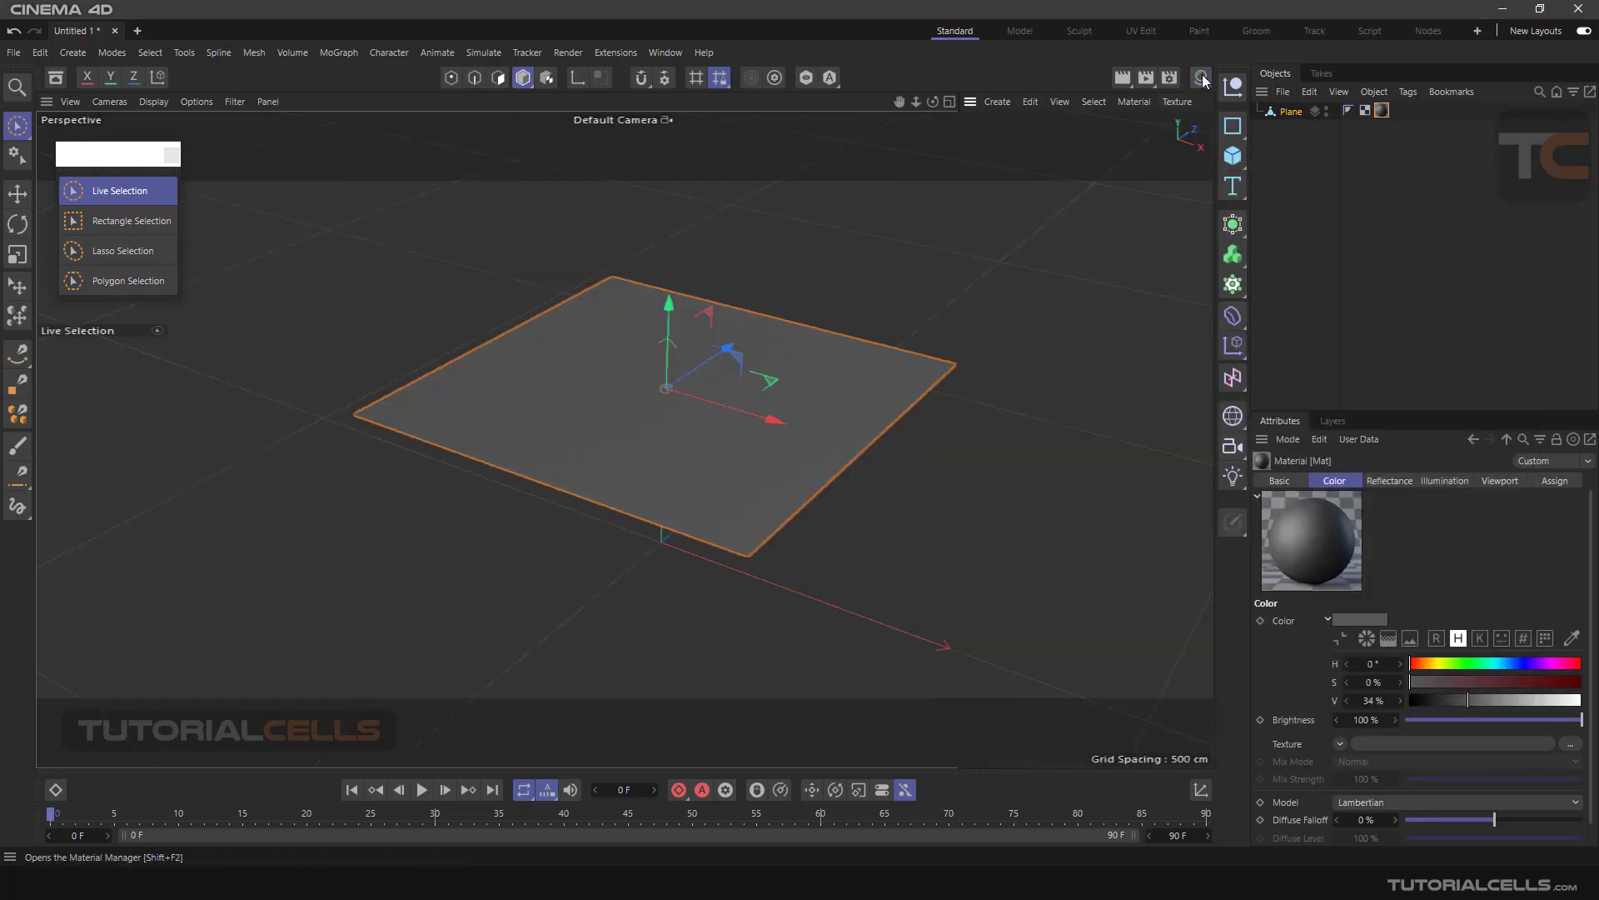
Show the plane's mesh in Polygon, Edge and Point modes, ending in Polygon mode
{"action": "scroll", "coordinate": [651, 359], "scroll_direction": "up", "scroll_amount": 2}
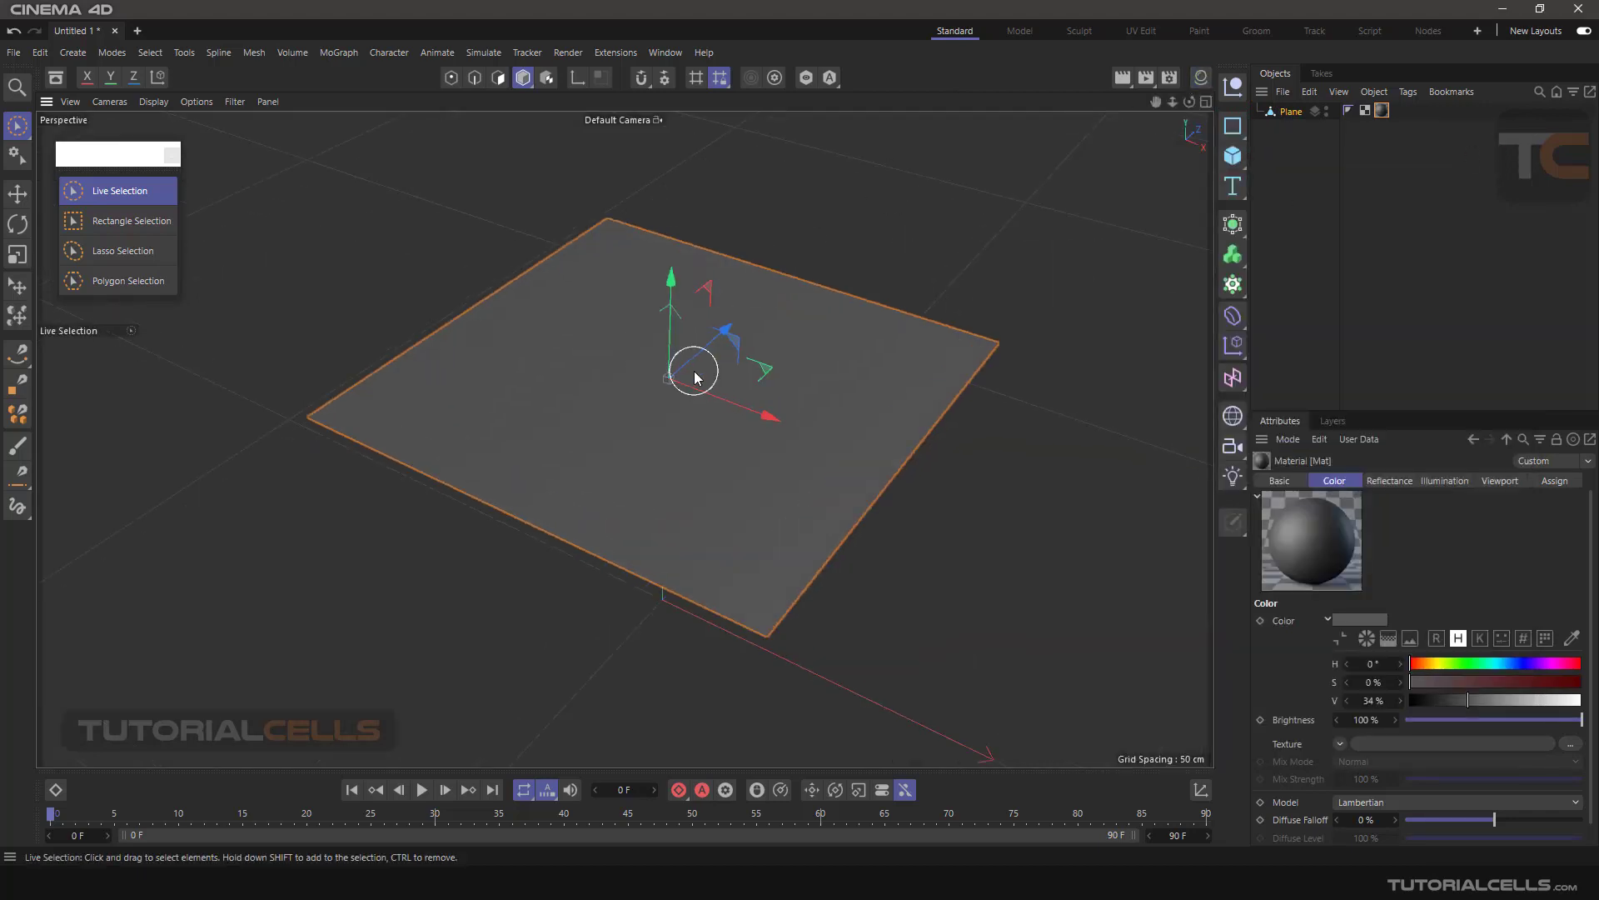
{"action": "left_click", "coordinate": [500, 78]}
{"action": "left_click", "coordinate": [474, 80]}
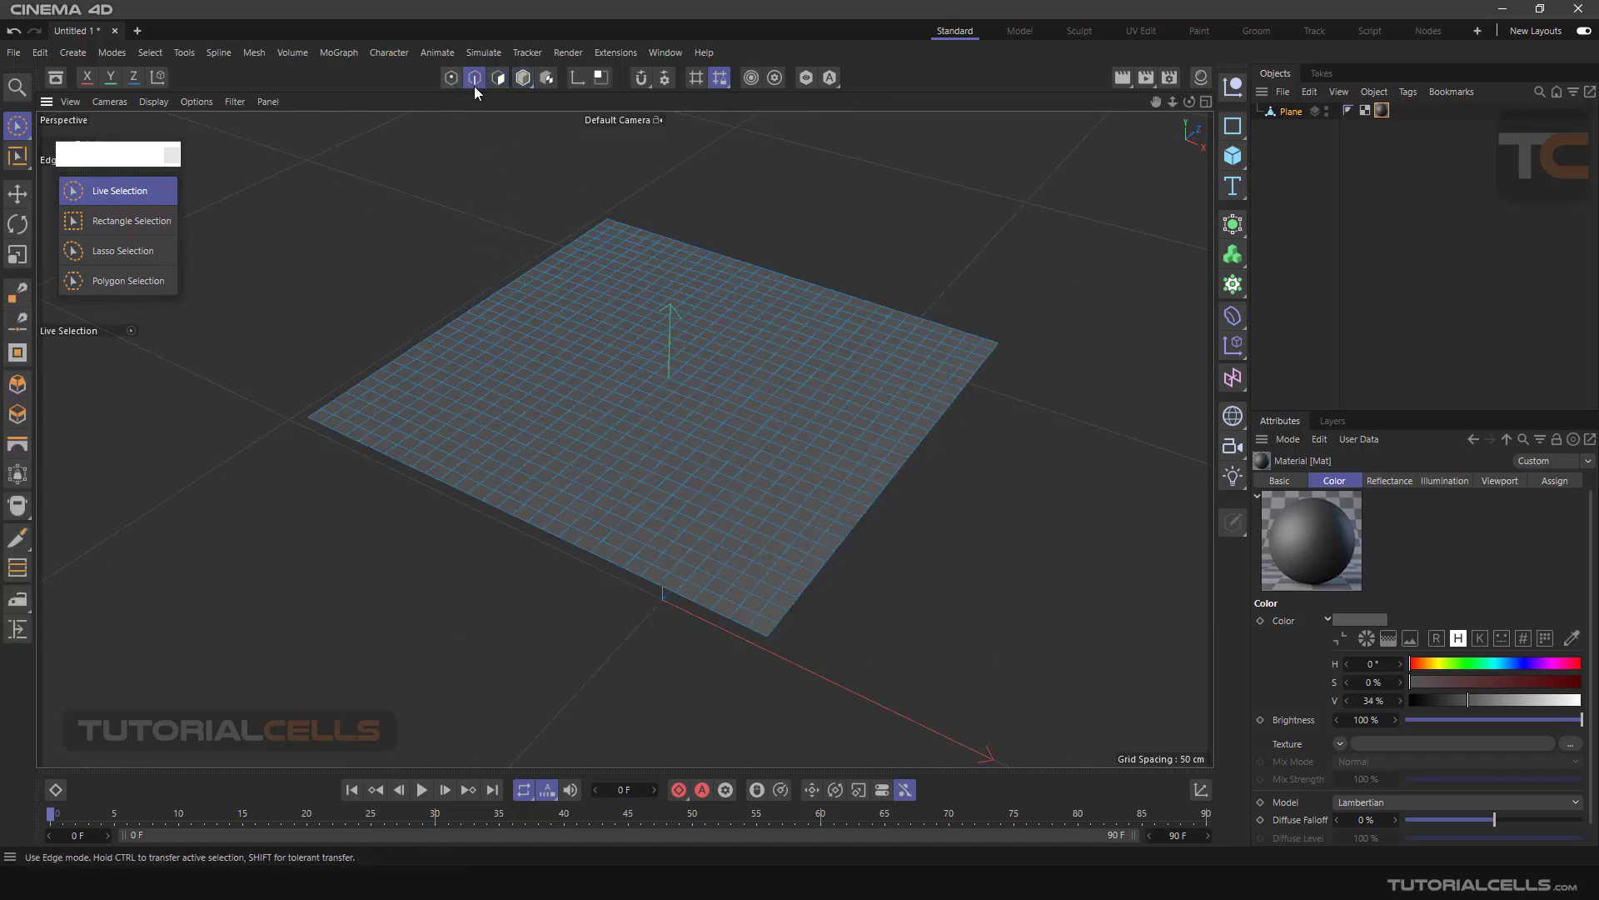
{"action": "left_click", "coordinate": [449, 84]}
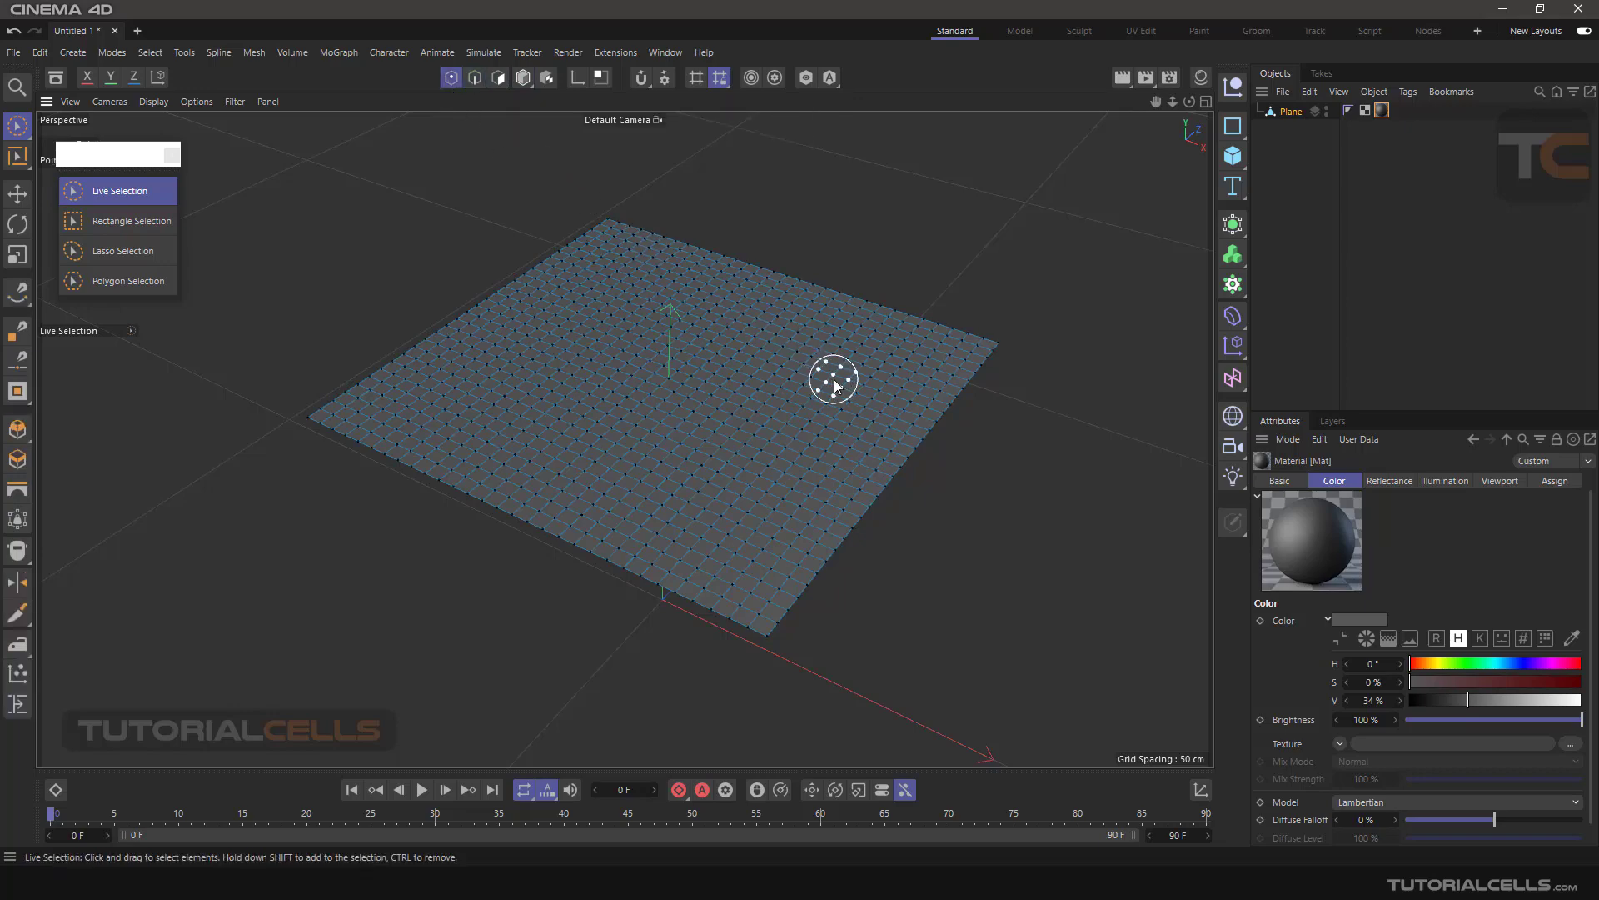
{"action": "scroll", "coordinate": [836, 385], "scroll_direction": "up", "scroll_amount": 2}
{"action": "left_click", "coordinate": [497, 80]}
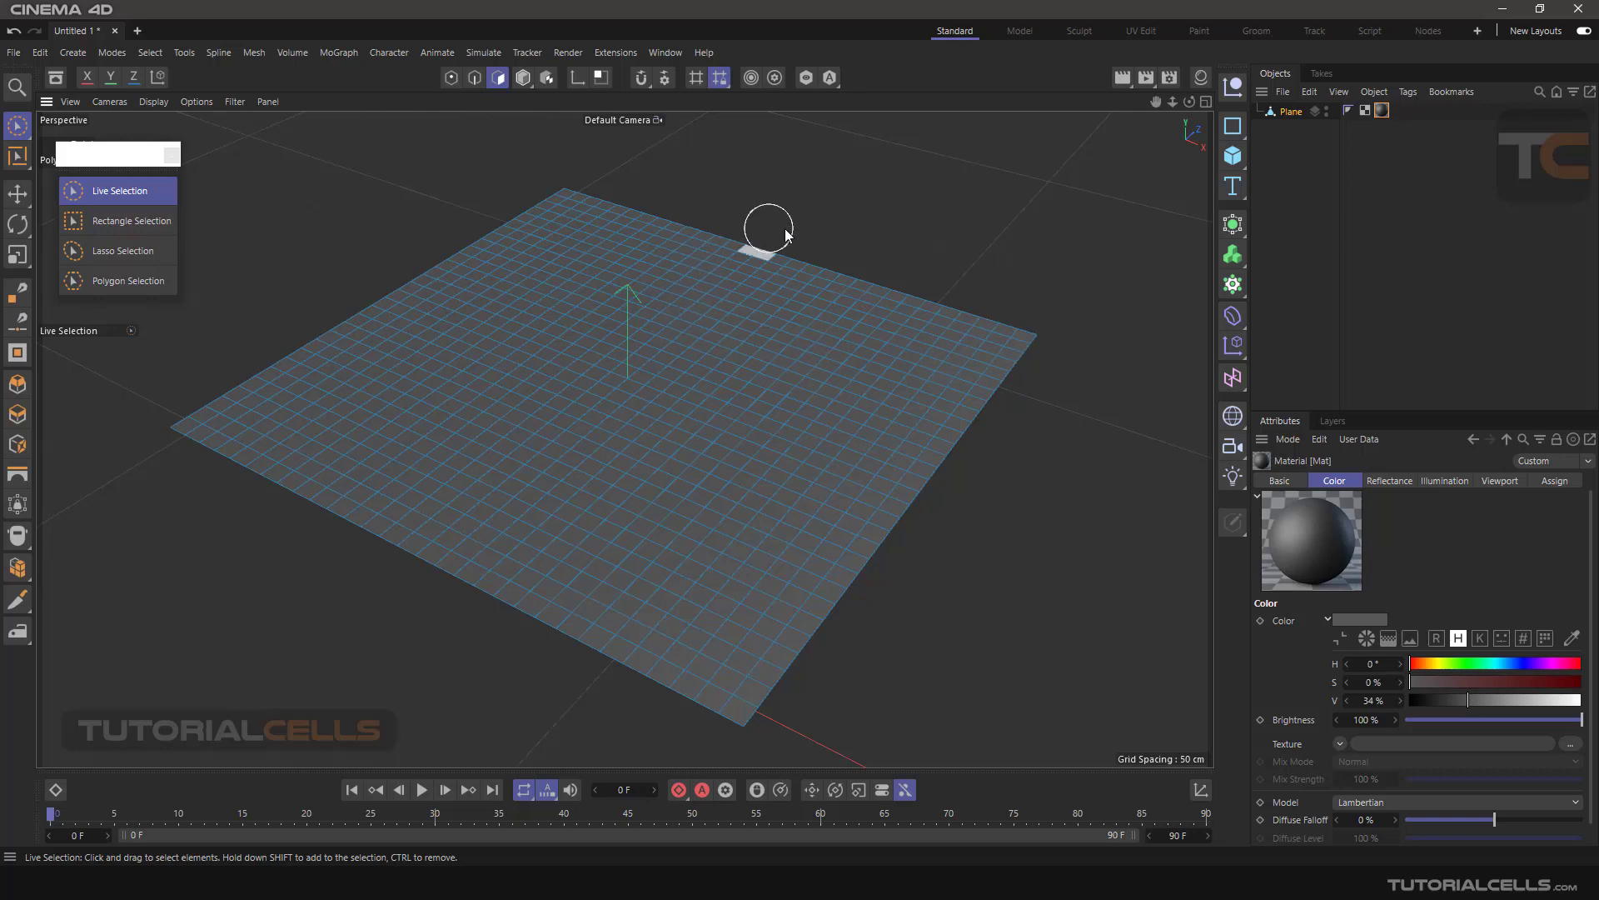
With the Move tool, build up a selection of four separate polygons on the plane, trying and undoing an upward move
{"action": "left_click", "coordinate": [15, 194]}
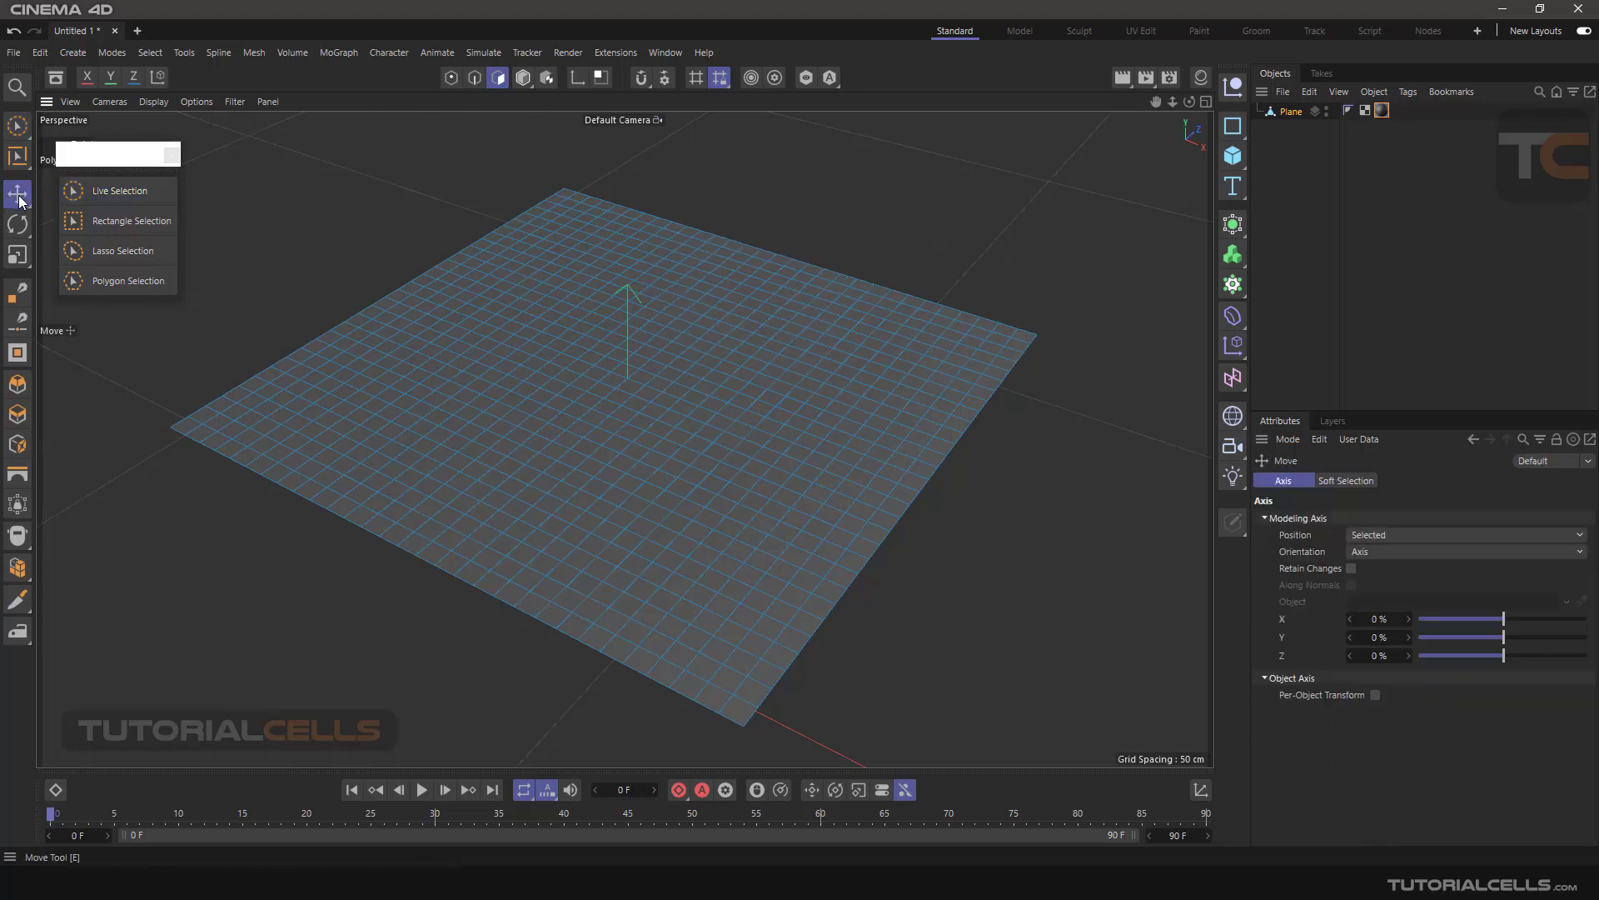
{"action": "left_click", "coordinate": [987, 351]}
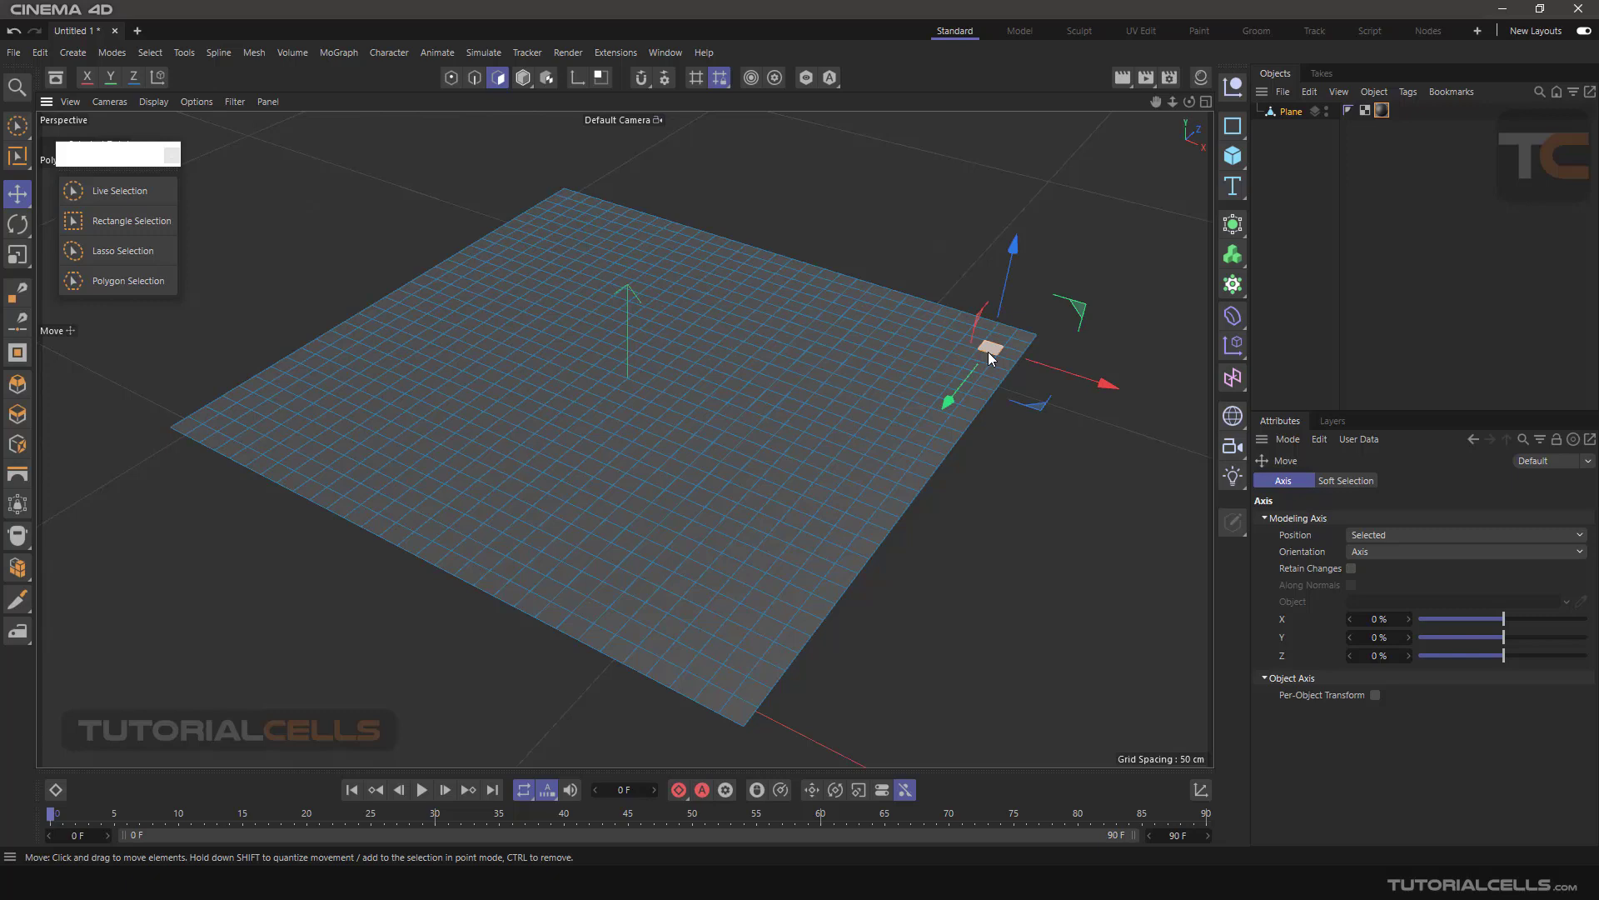
{"action": "left_click", "coordinate": [880, 358], "text": "shift"}
{"action": "left_click", "coordinate": [633, 348], "text": "shift"}
{"action": "left_click", "coordinate": [588, 467], "text": "shift"}
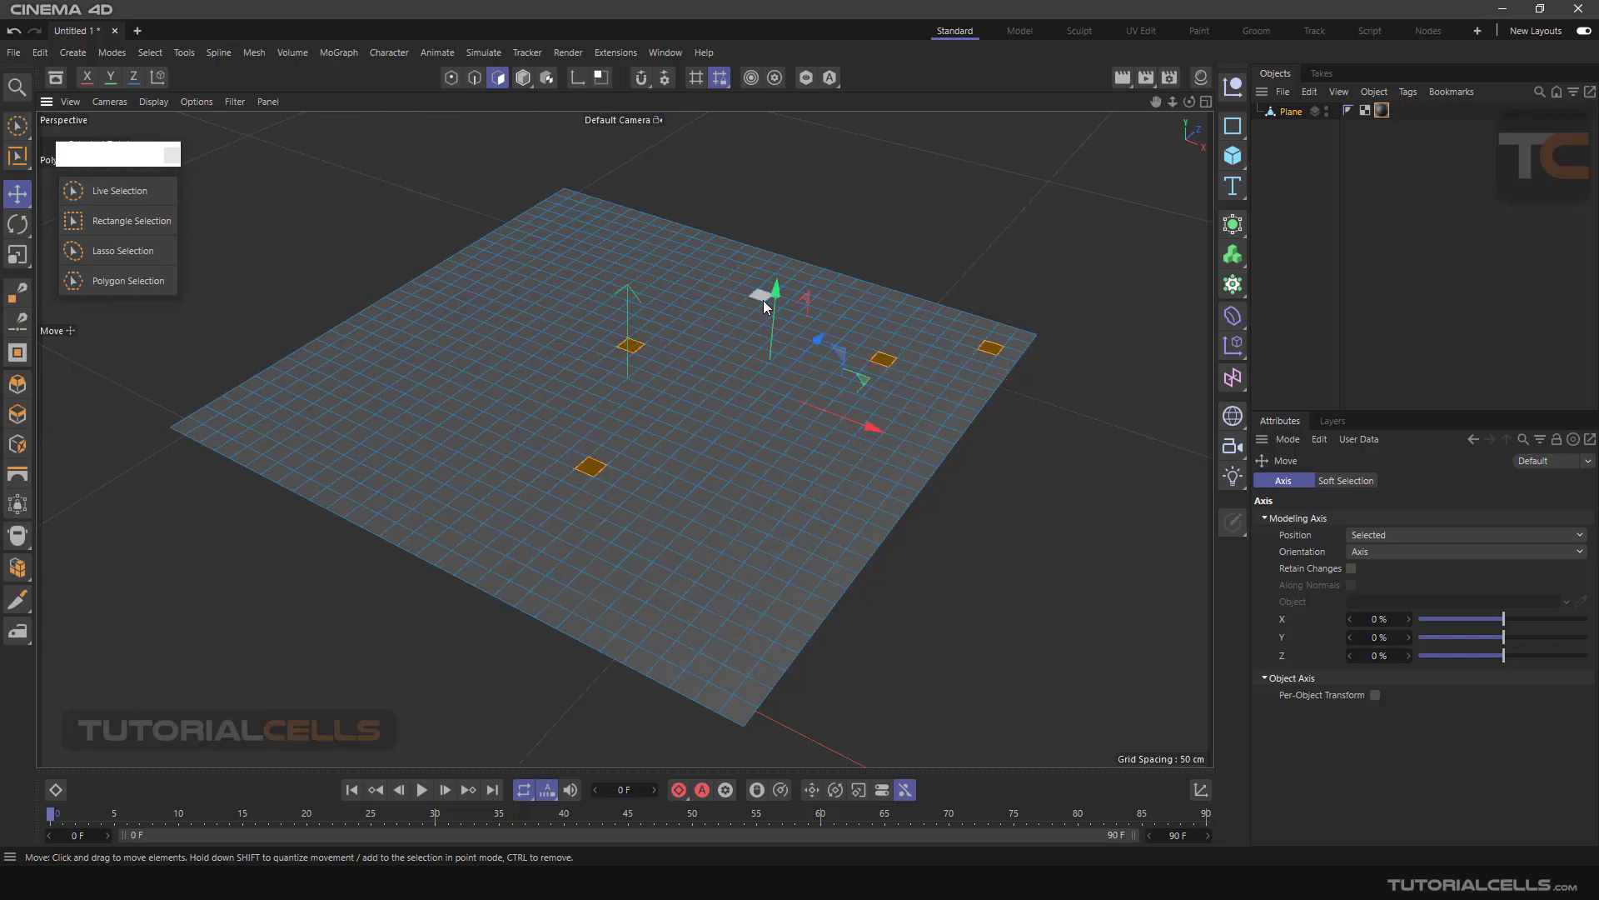
{"action": "left_click_drag", "start_coordinate": [776, 289], "coordinate": [791, 243]}
{"action": "key", "text": "ctrl+z"}
Remove the two polygons farthest from the plane's right corner from the selection, and clear the remaining ones
{"action": "left_click", "coordinate": [600, 468], "text": "ctrl"}
{"action": "left_click", "coordinate": [629, 343], "text": "ctrl"}
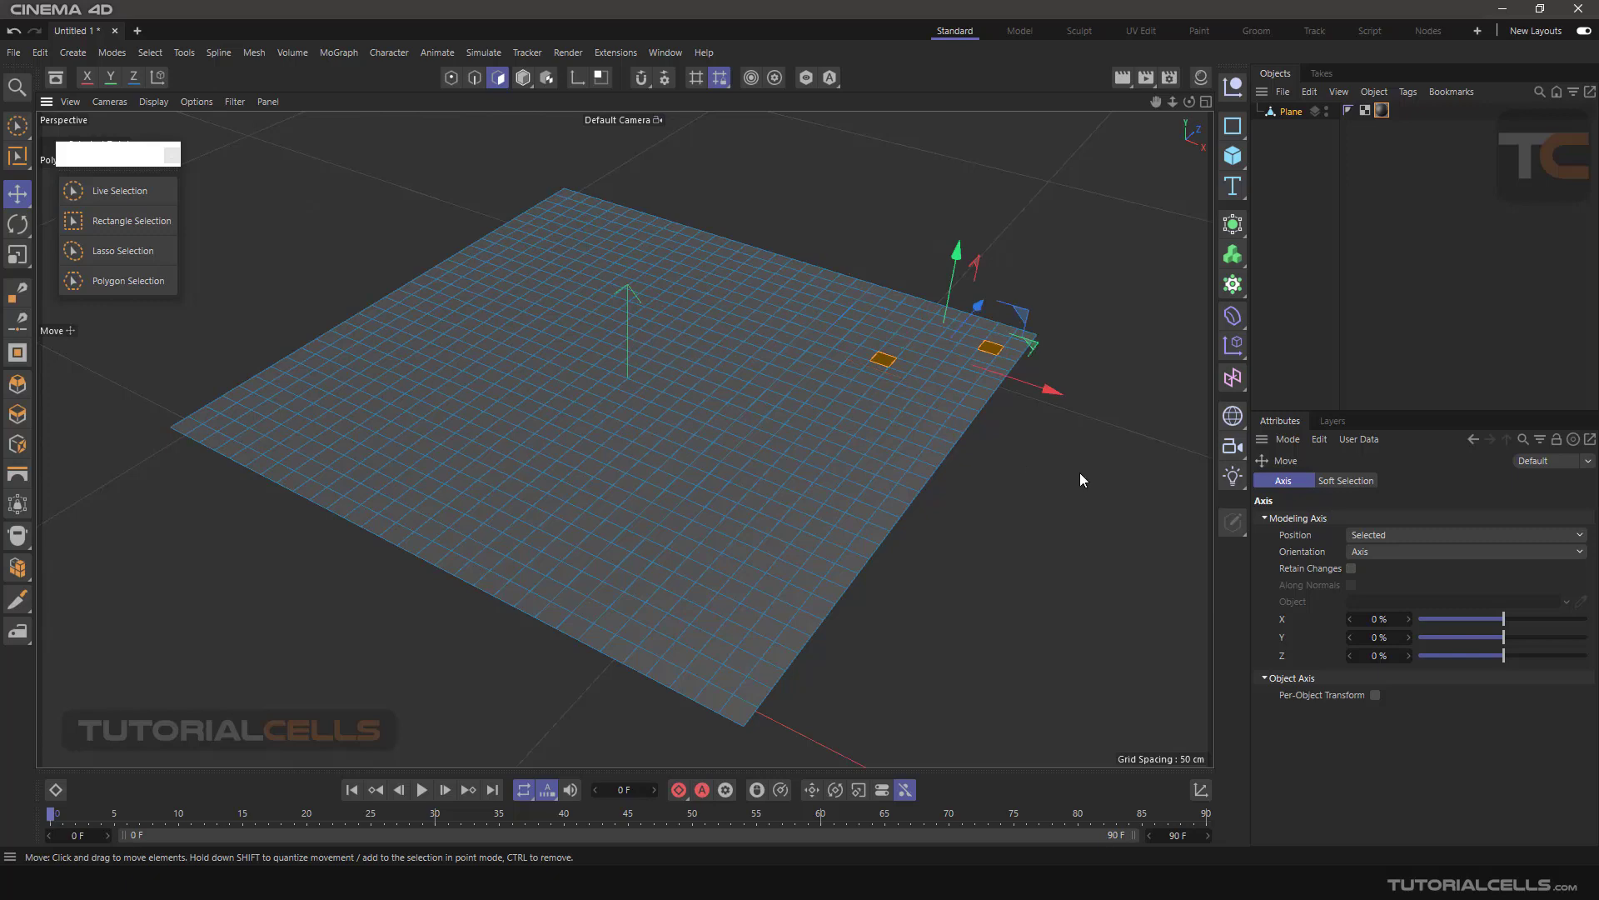
{"action": "left_click", "coordinate": [1079, 456]}
Paint a wide looping polygon selection across the plane with Live Selection and deselect everything
{"action": "left_click", "coordinate": [94, 196]}
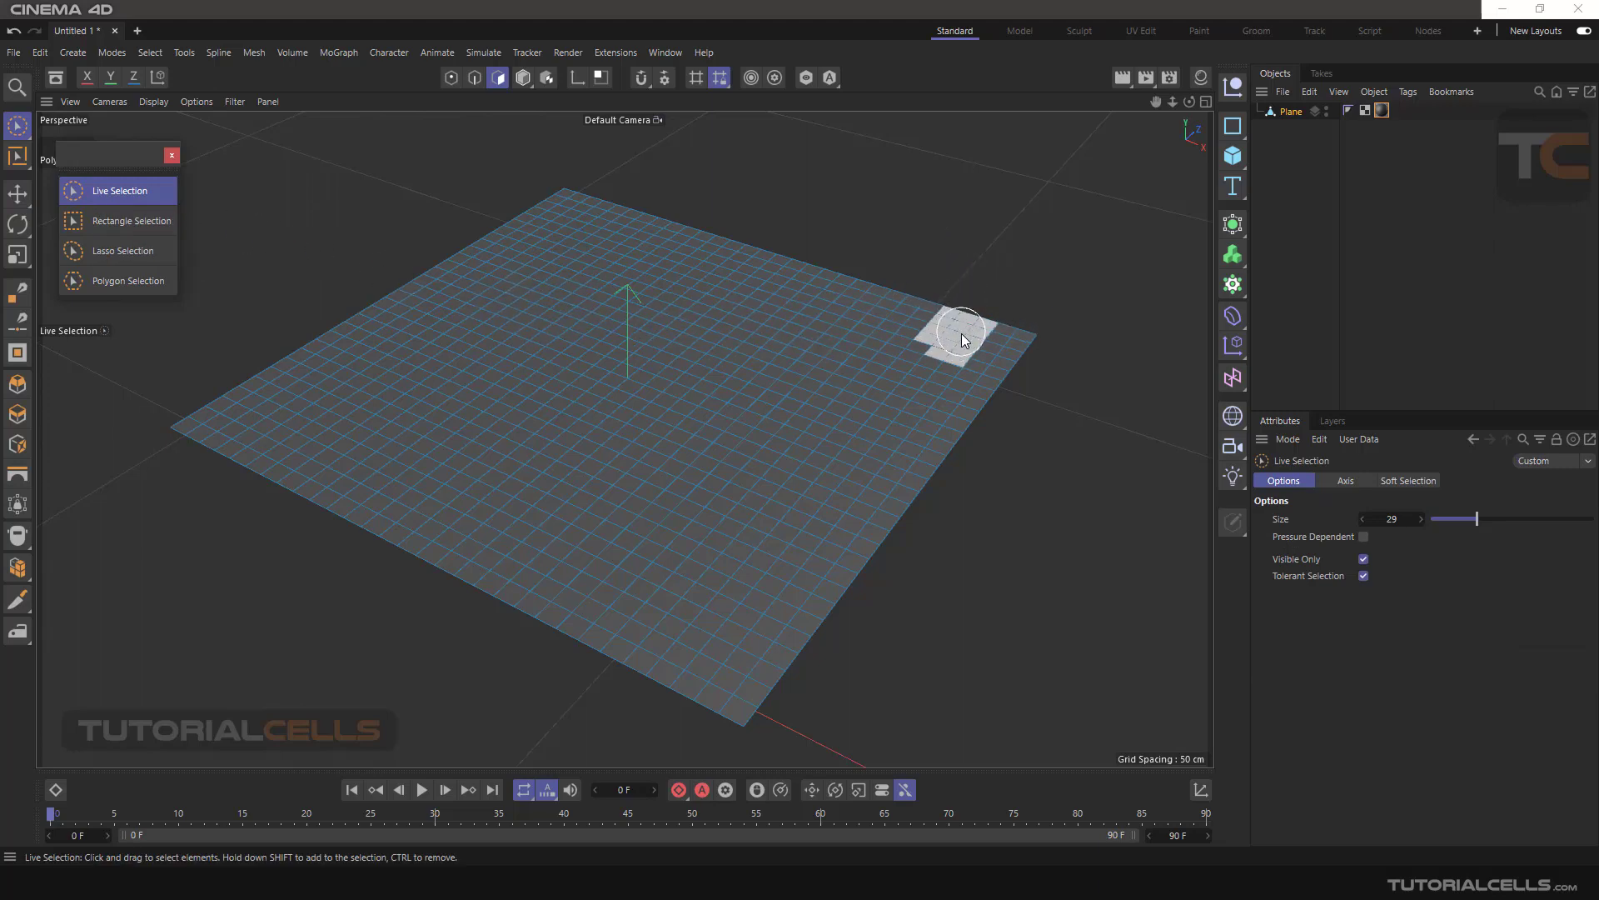
{"action": "mouse_move", "coordinate": [1008, 287]}
{"action": "left_mouse_down"}
{"action": "mouse_move", "coordinate": [602, 412]}
{"action": "mouse_move", "coordinate": [293, 401]}
{"action": "mouse_move", "coordinate": [601, 311]}
{"action": "mouse_move", "coordinate": [758, 683]}
{"action": "left_mouse_up"}
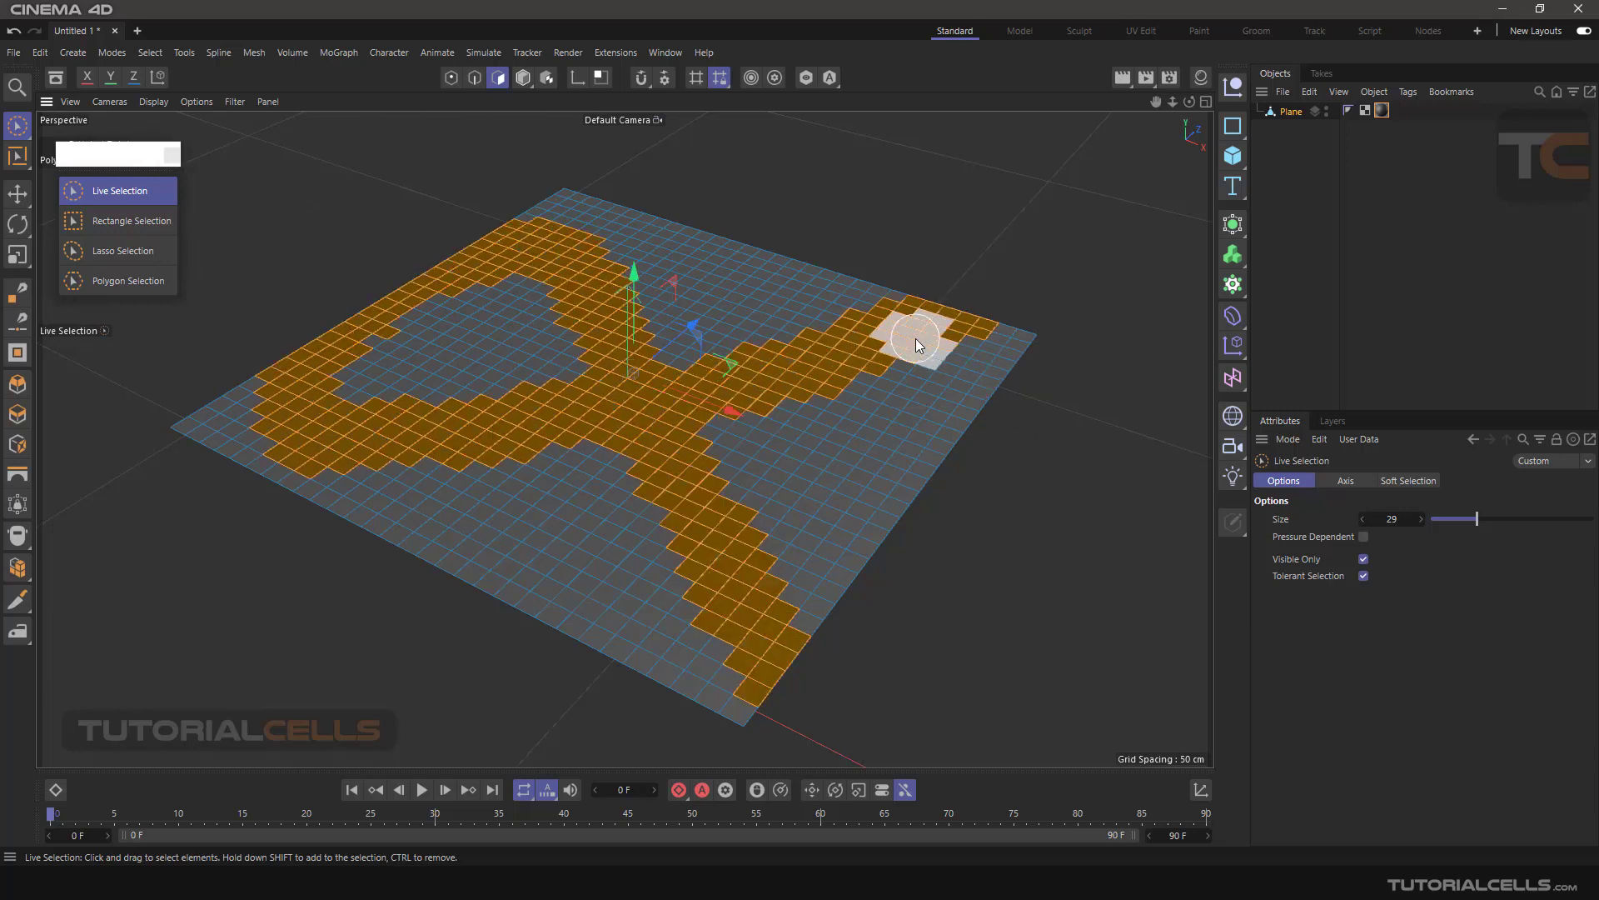
{"action": "key", "text": "ctrl+shift+a"}
Paint a smaller looping polygon selection, try extruding it upward, and undo the extrusion and the selection
{"action": "mouse_move", "coordinate": [979, 329]}
{"action": "left_mouse_down"}
{"action": "mouse_move", "coordinate": [711, 407]}
{"action": "mouse_move", "coordinate": [552, 266]}
{"action": "mouse_move", "coordinate": [691, 566]}
{"action": "mouse_move", "coordinate": [702, 385]}
{"action": "left_mouse_up"}
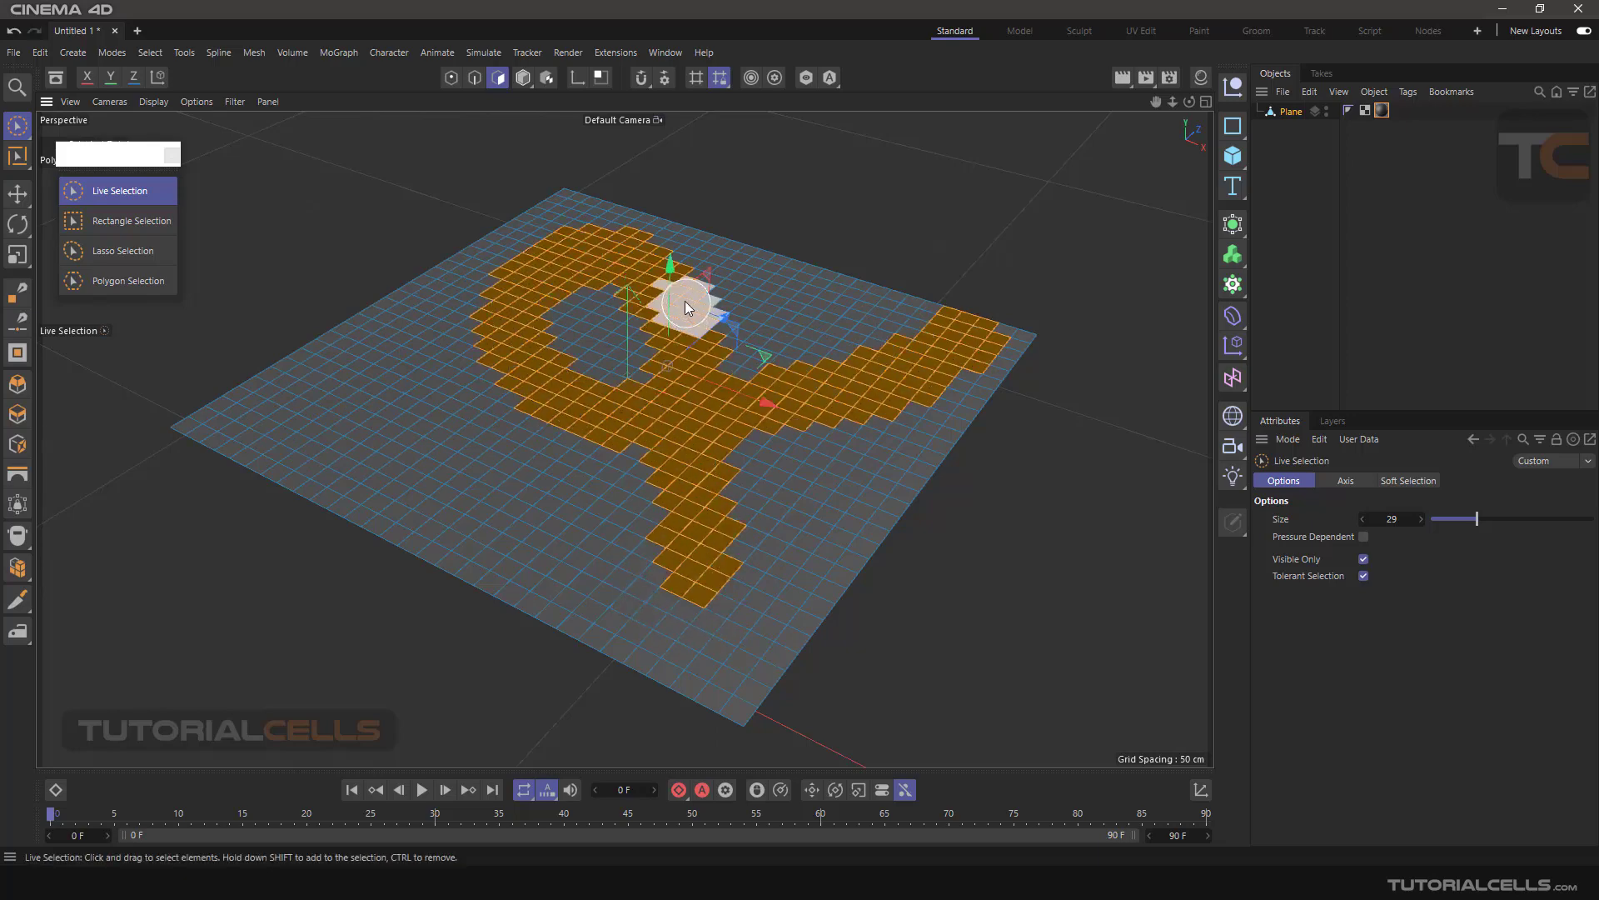
{"action": "left_click_drag", "start_coordinate": [672, 272], "coordinate": [670, 242], "text": "ctrl"}
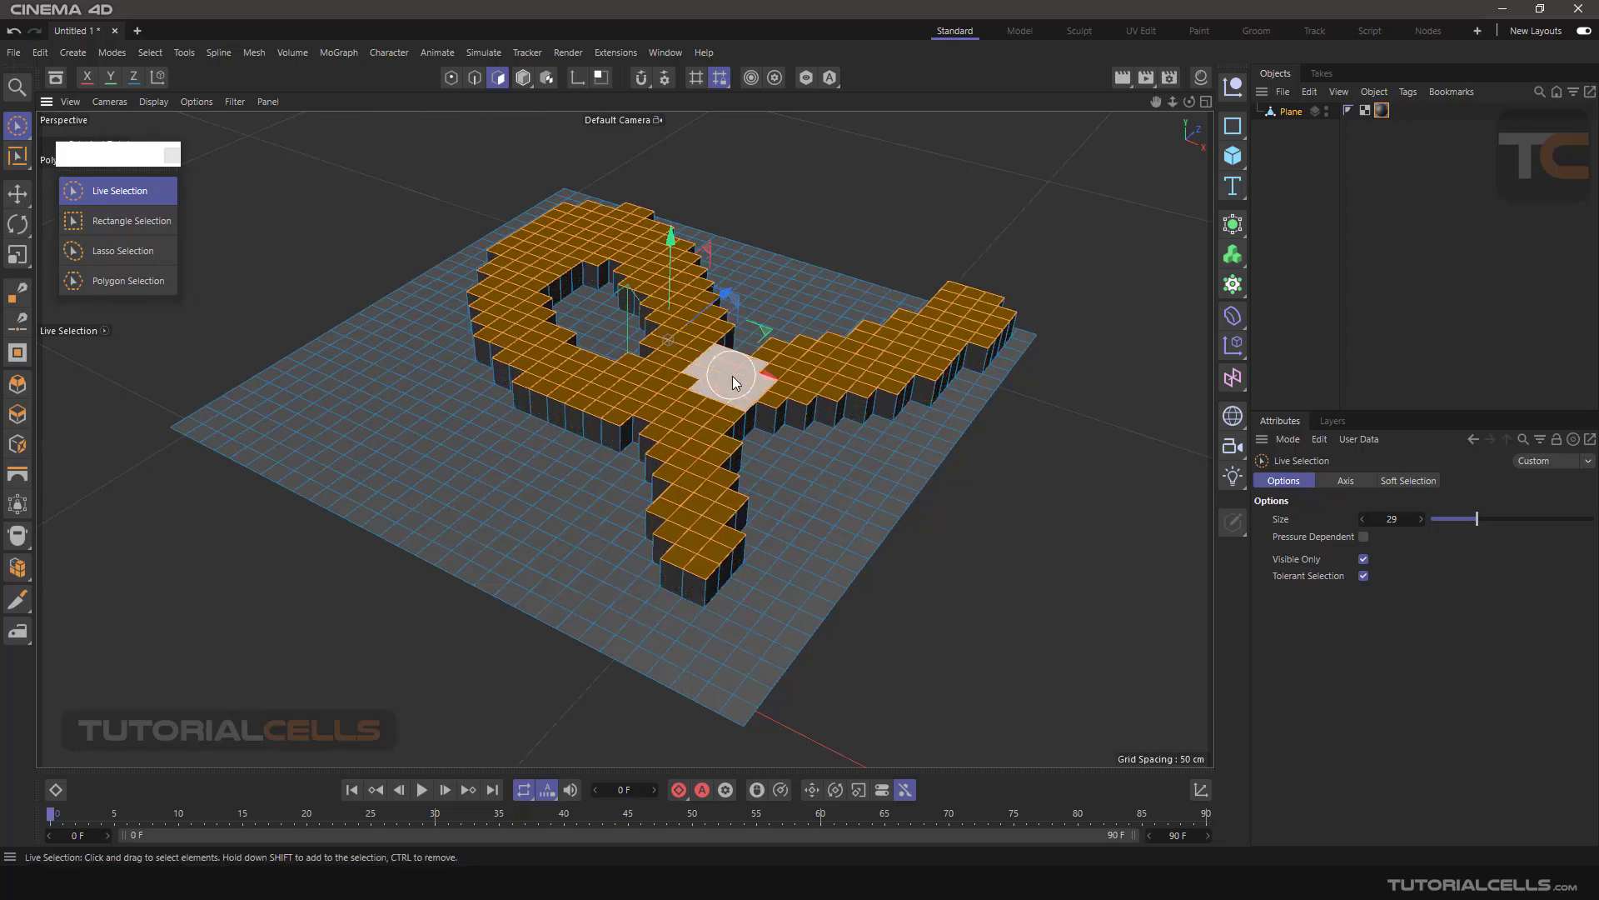
{"action": "key", "text": "ctrl+z"}
{"action": "key", "text": "ctrl+z"}
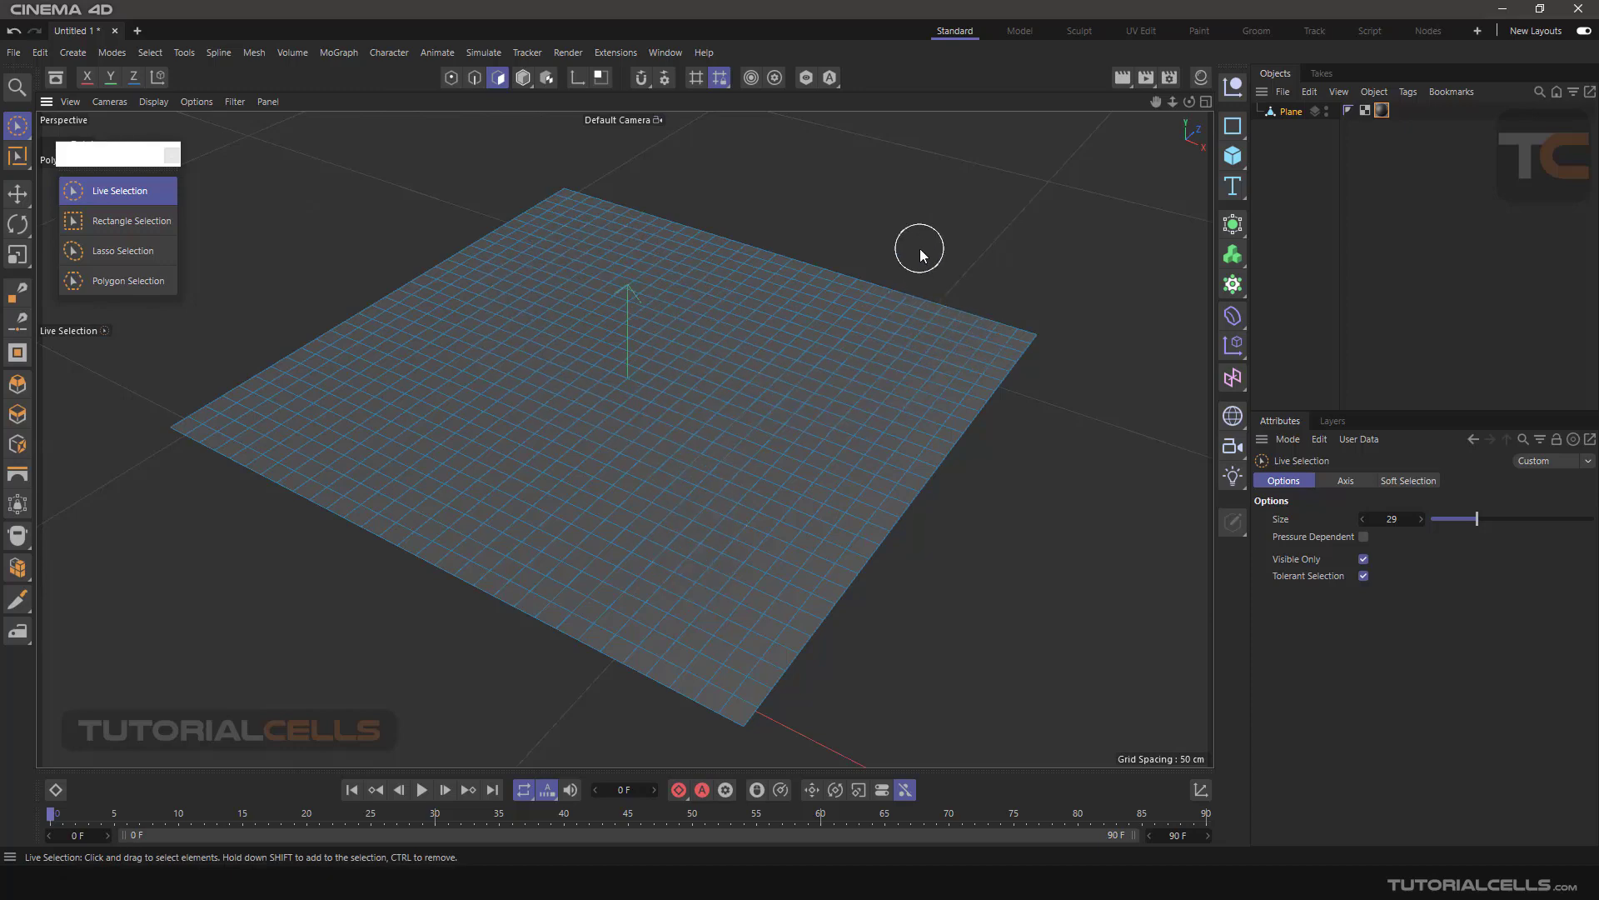
{"action": "key", "text": "ctrl+z"}
{"action": "key", "text": "ctrl+z"}
{"action": "key", "text": "ctrl+z"}
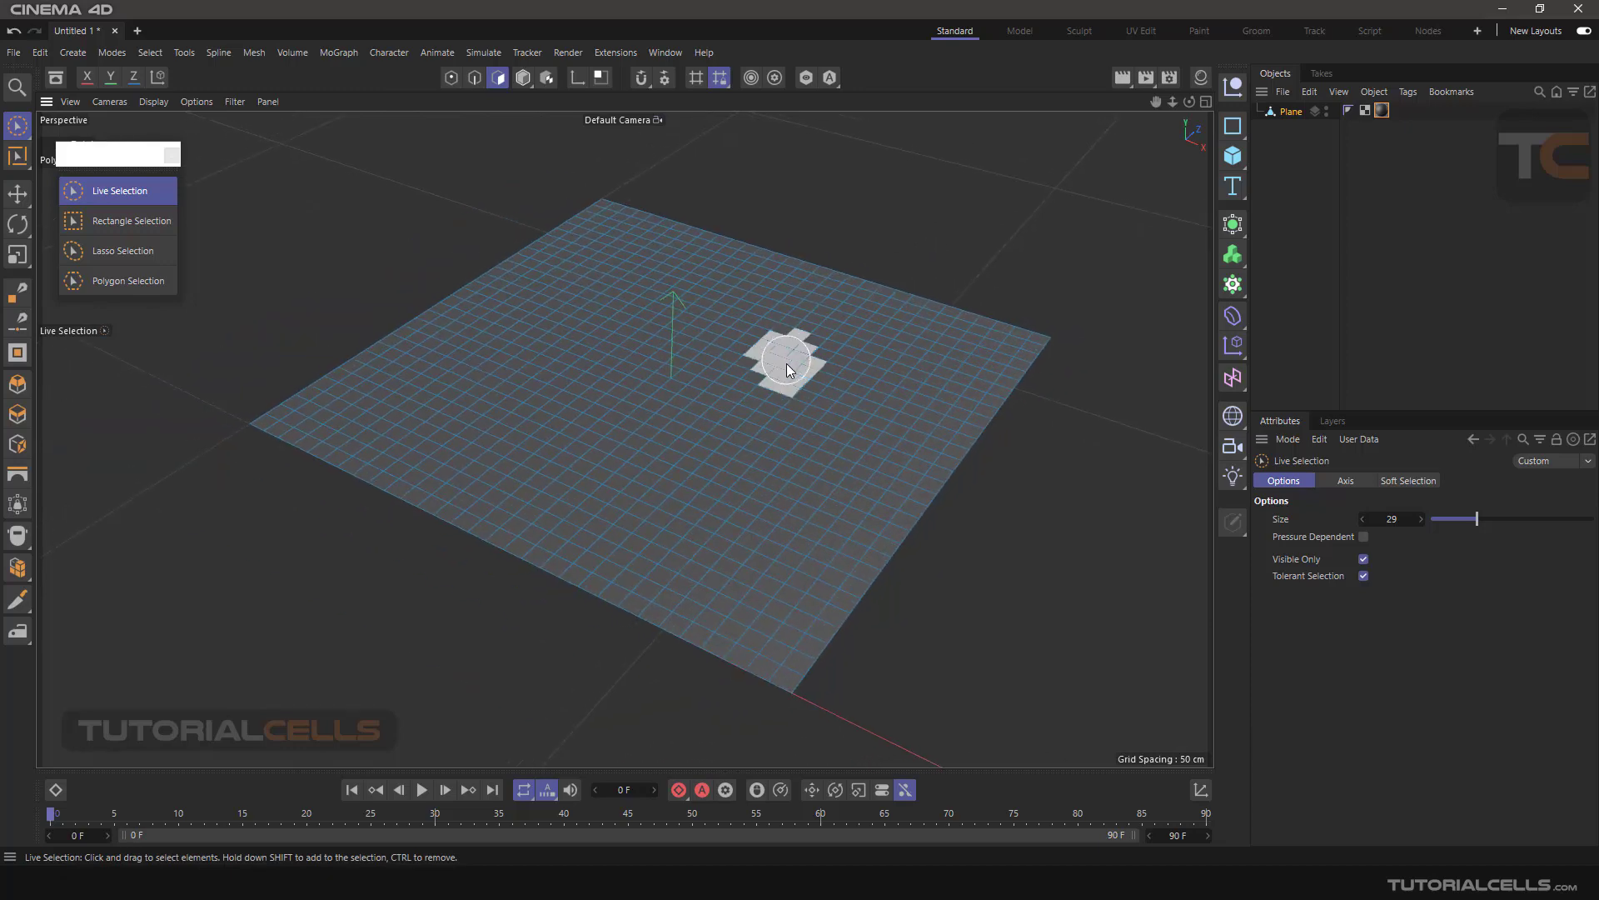
With Tolerant Selection on, select the plane's corner polygon by touching it with the brush's edge, and clear the selection
{"action": "key", "text": "ctrl+shift+z"}
{"action": "key", "text": "ctrl+shift+z"}
{"action": "key", "text": "ctrl+shift+z"}
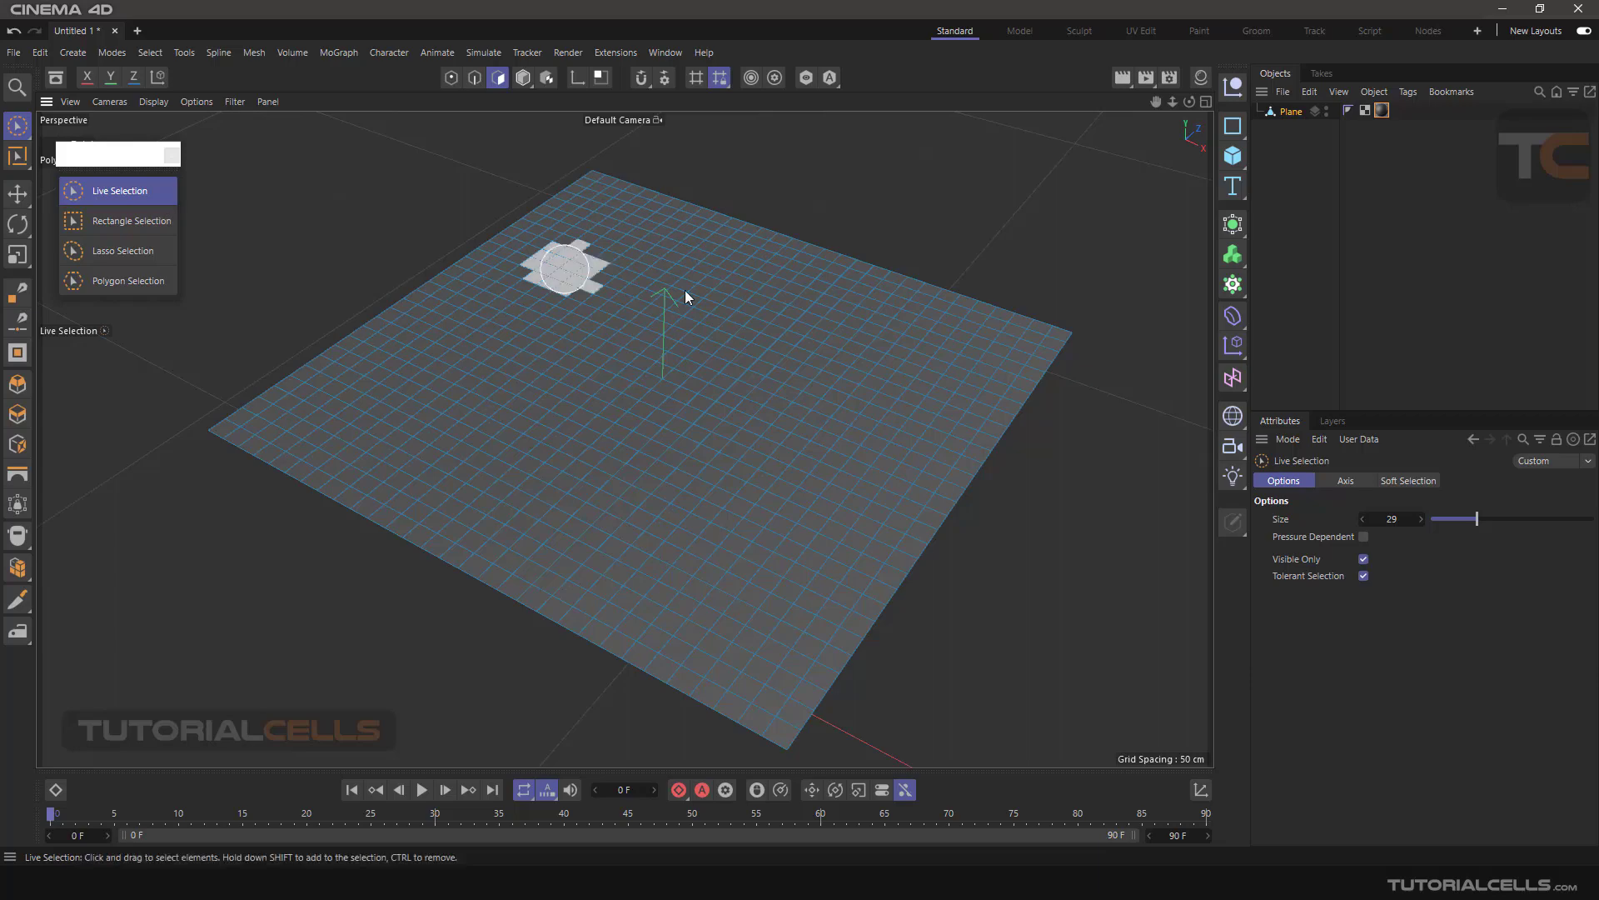
{"action": "scroll", "coordinate": [1046, 346], "scroll_direction": "up", "scroll_amount": 5}
{"action": "scroll", "coordinate": [901, 408], "scroll_direction": "down", "scroll_amount": 2}
{"action": "scroll", "coordinate": [791, 433], "scroll_direction": "up", "scroll_amount": 4}
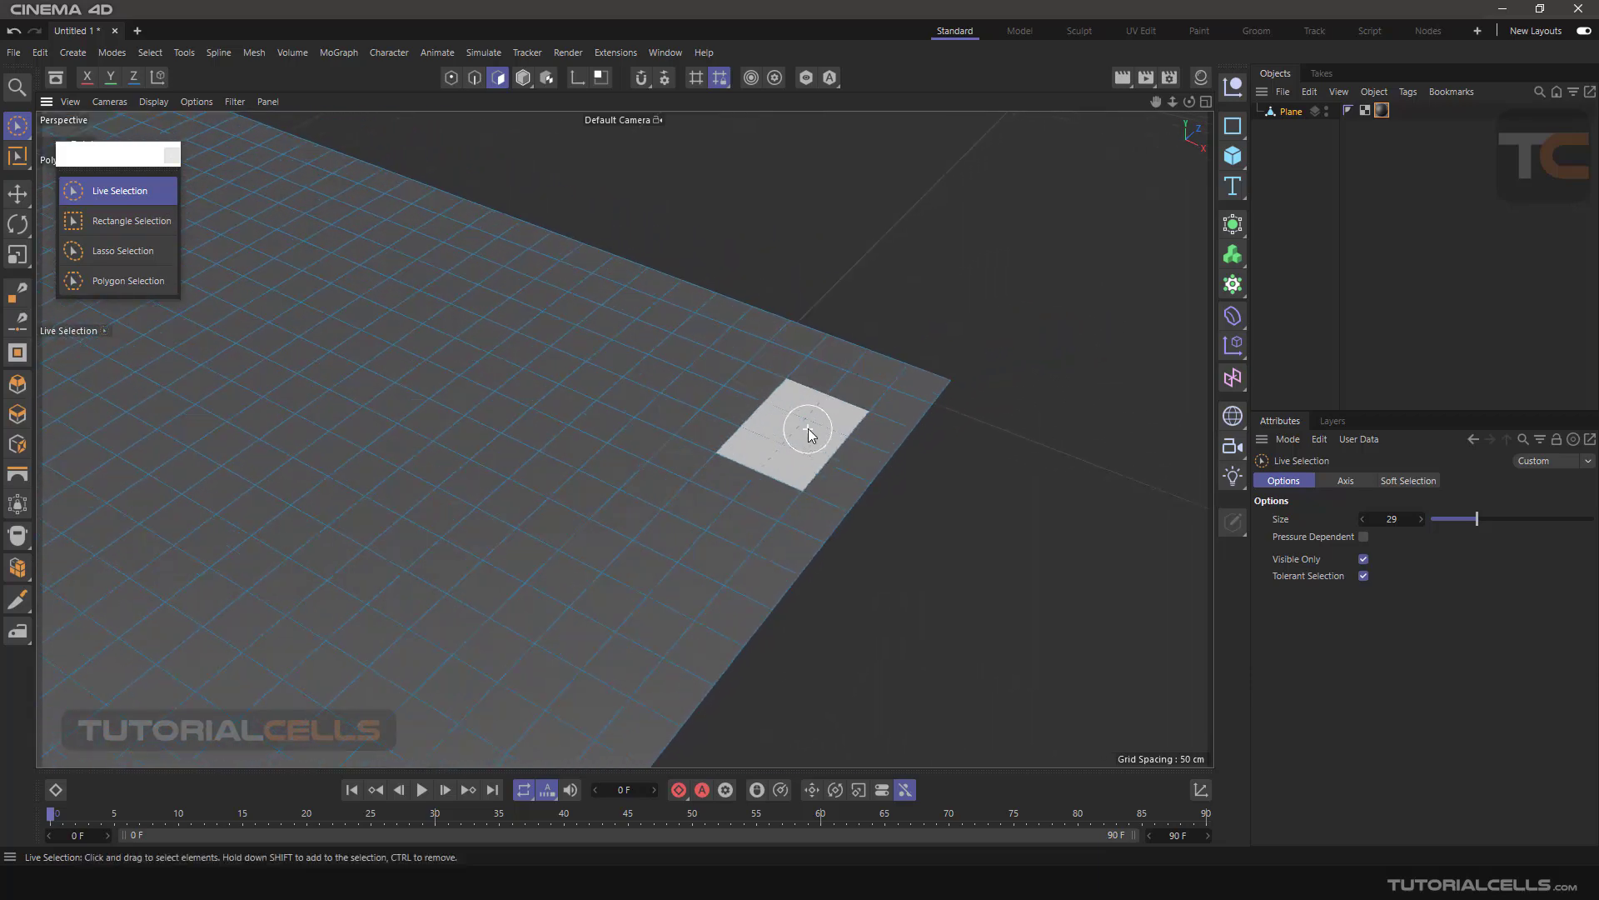
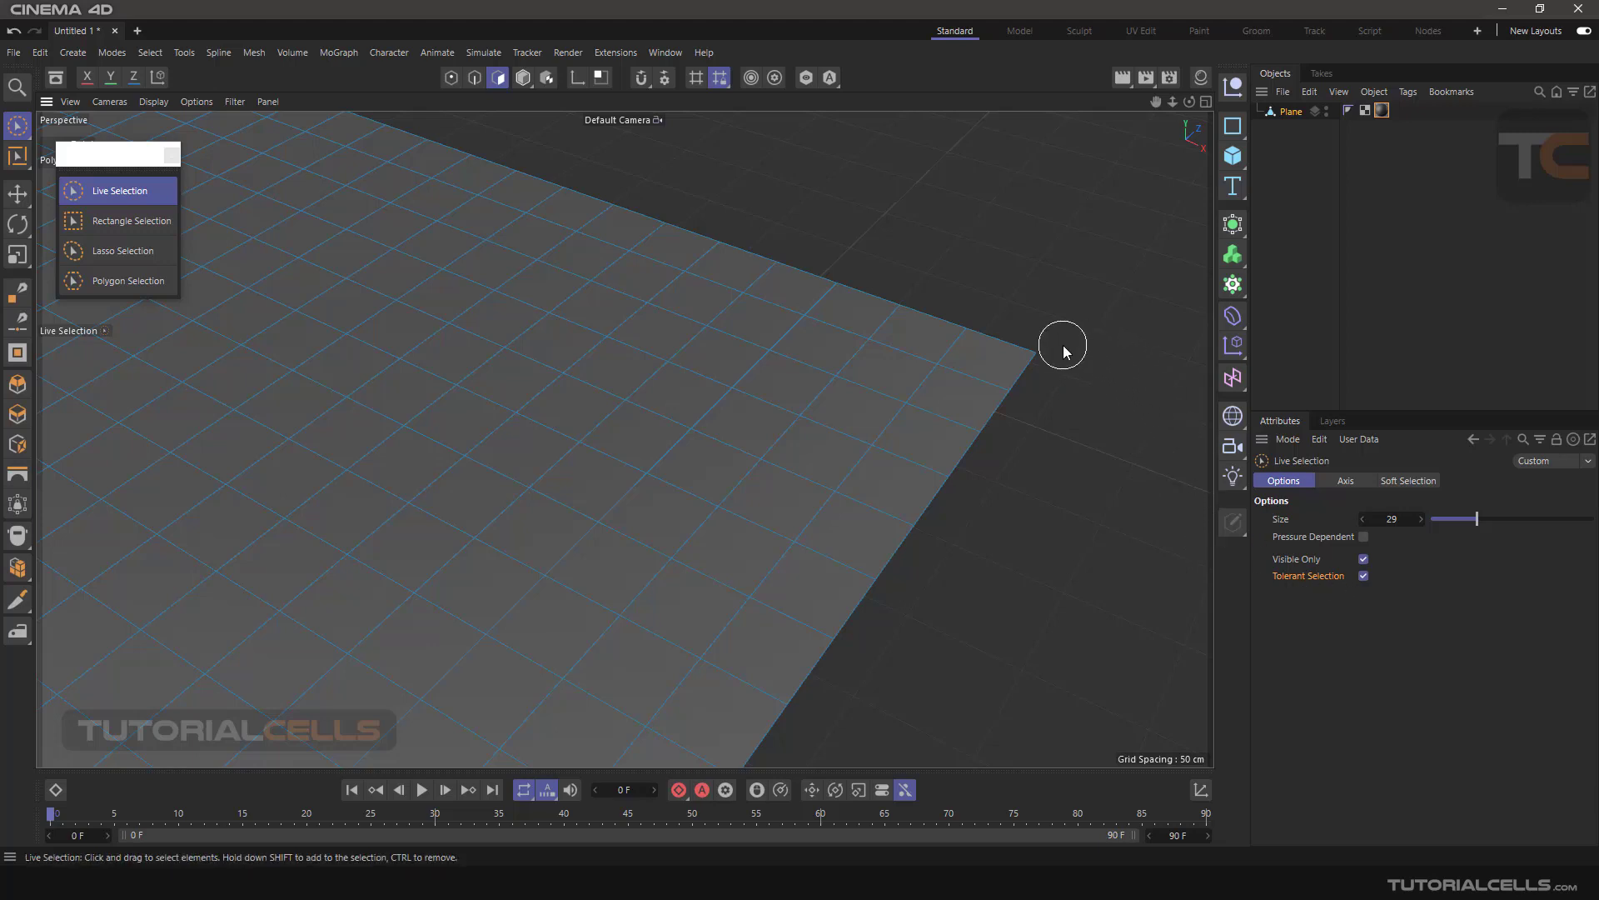
{"action": "left_click", "coordinate": [719, 224]}
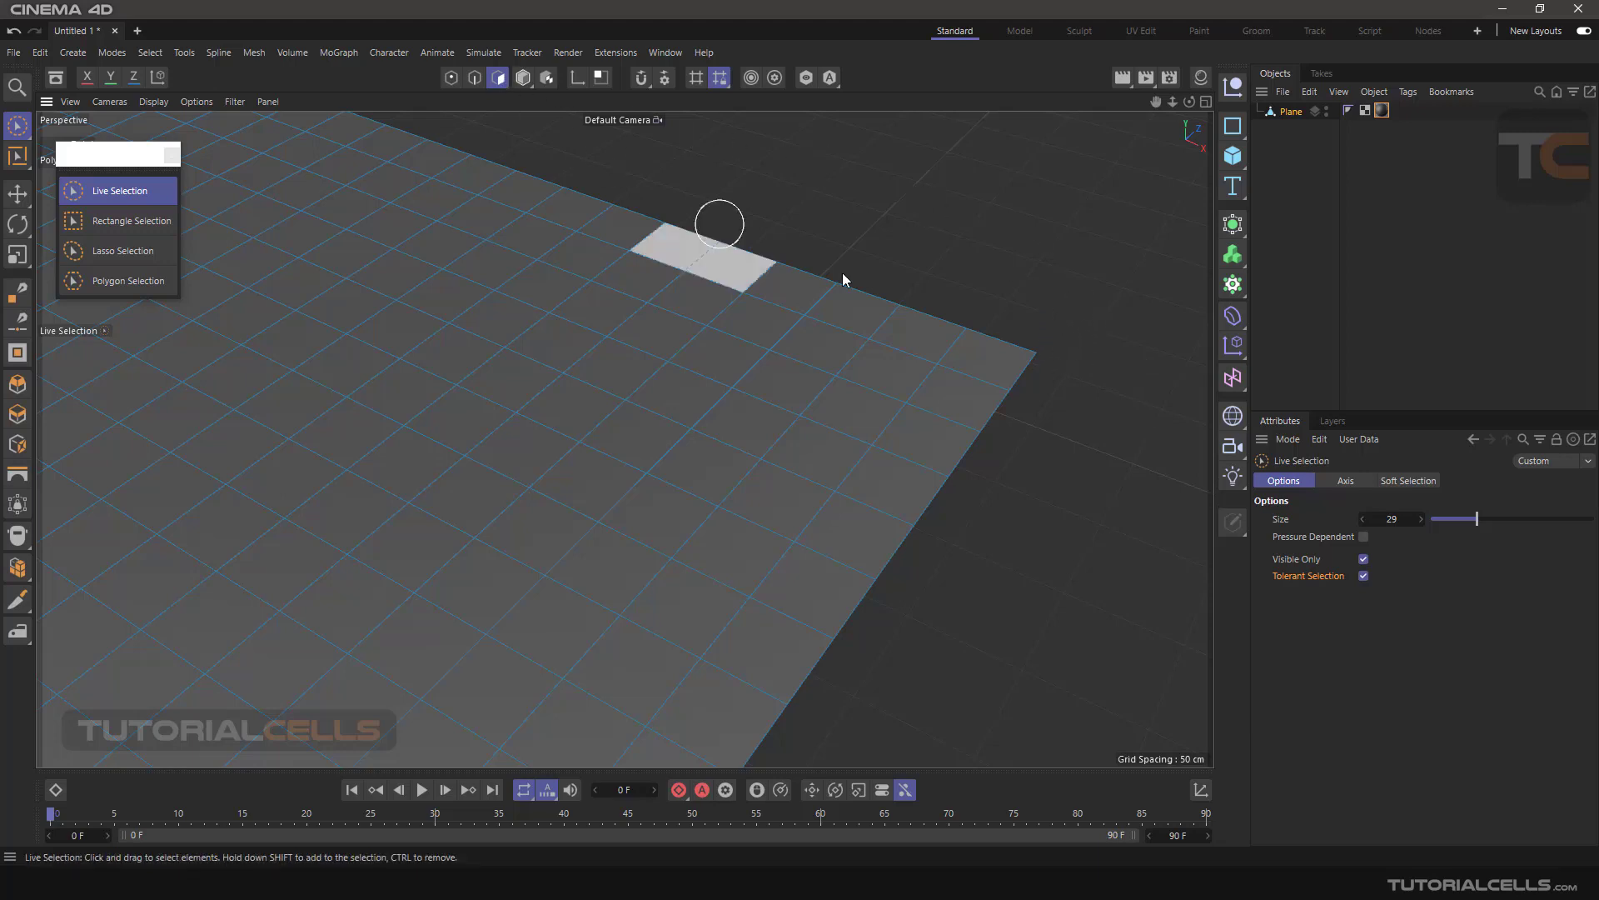
{"action": "left_click", "coordinate": [1048, 322]}
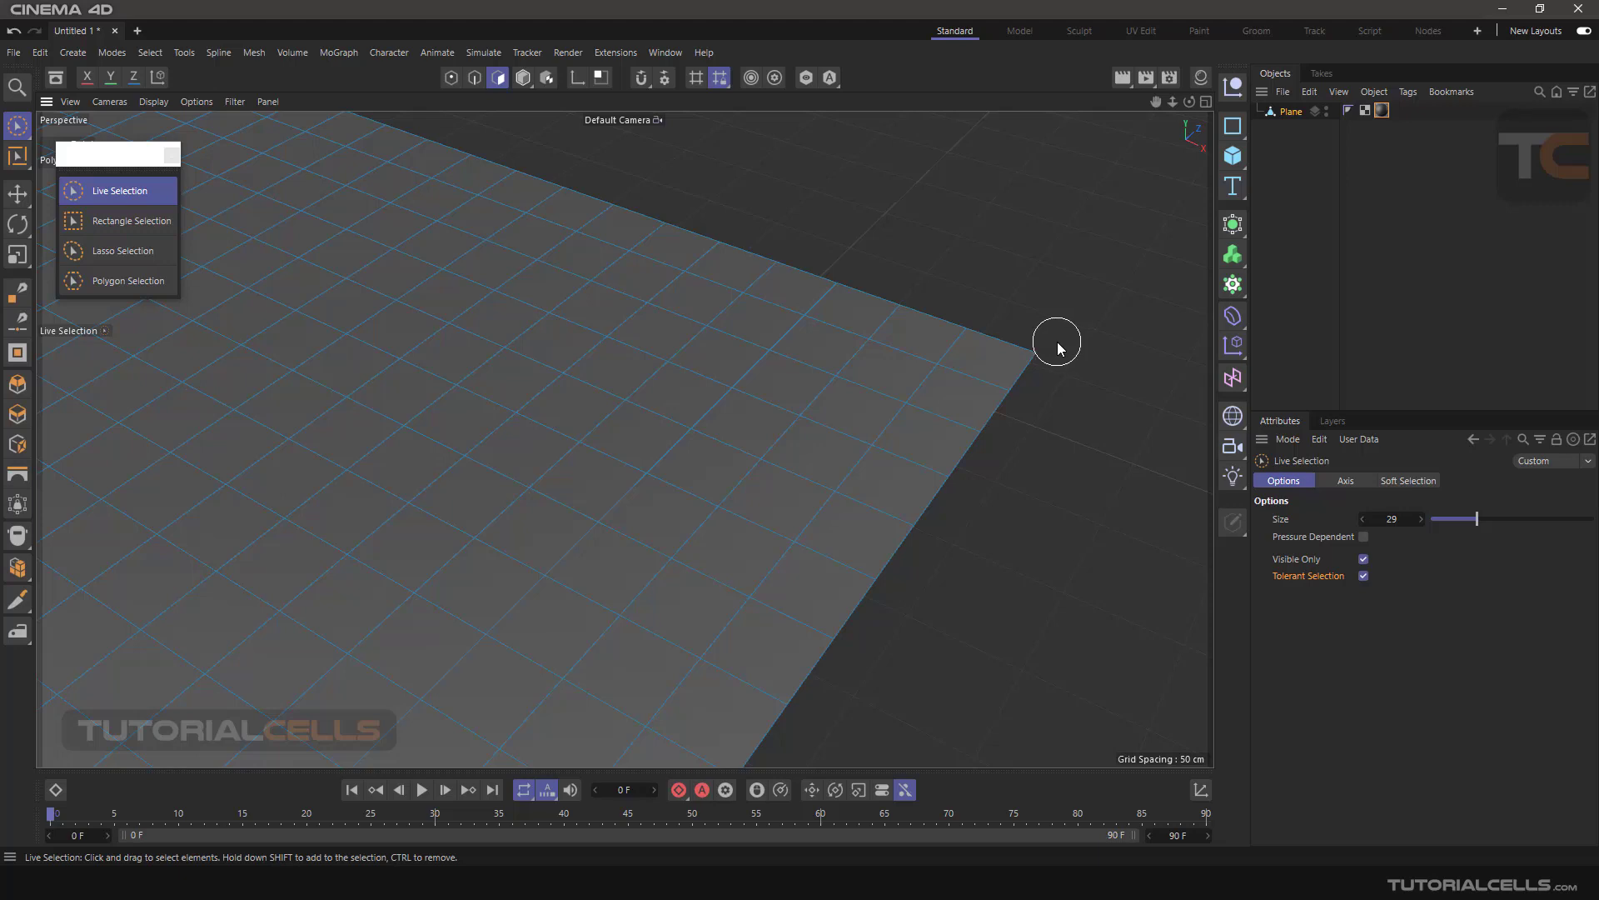
{"action": "left_click", "coordinate": [1056, 341]}
{"action": "left_click", "coordinate": [1064, 341]}
{"action": "left_click", "coordinate": [1058, 345]}
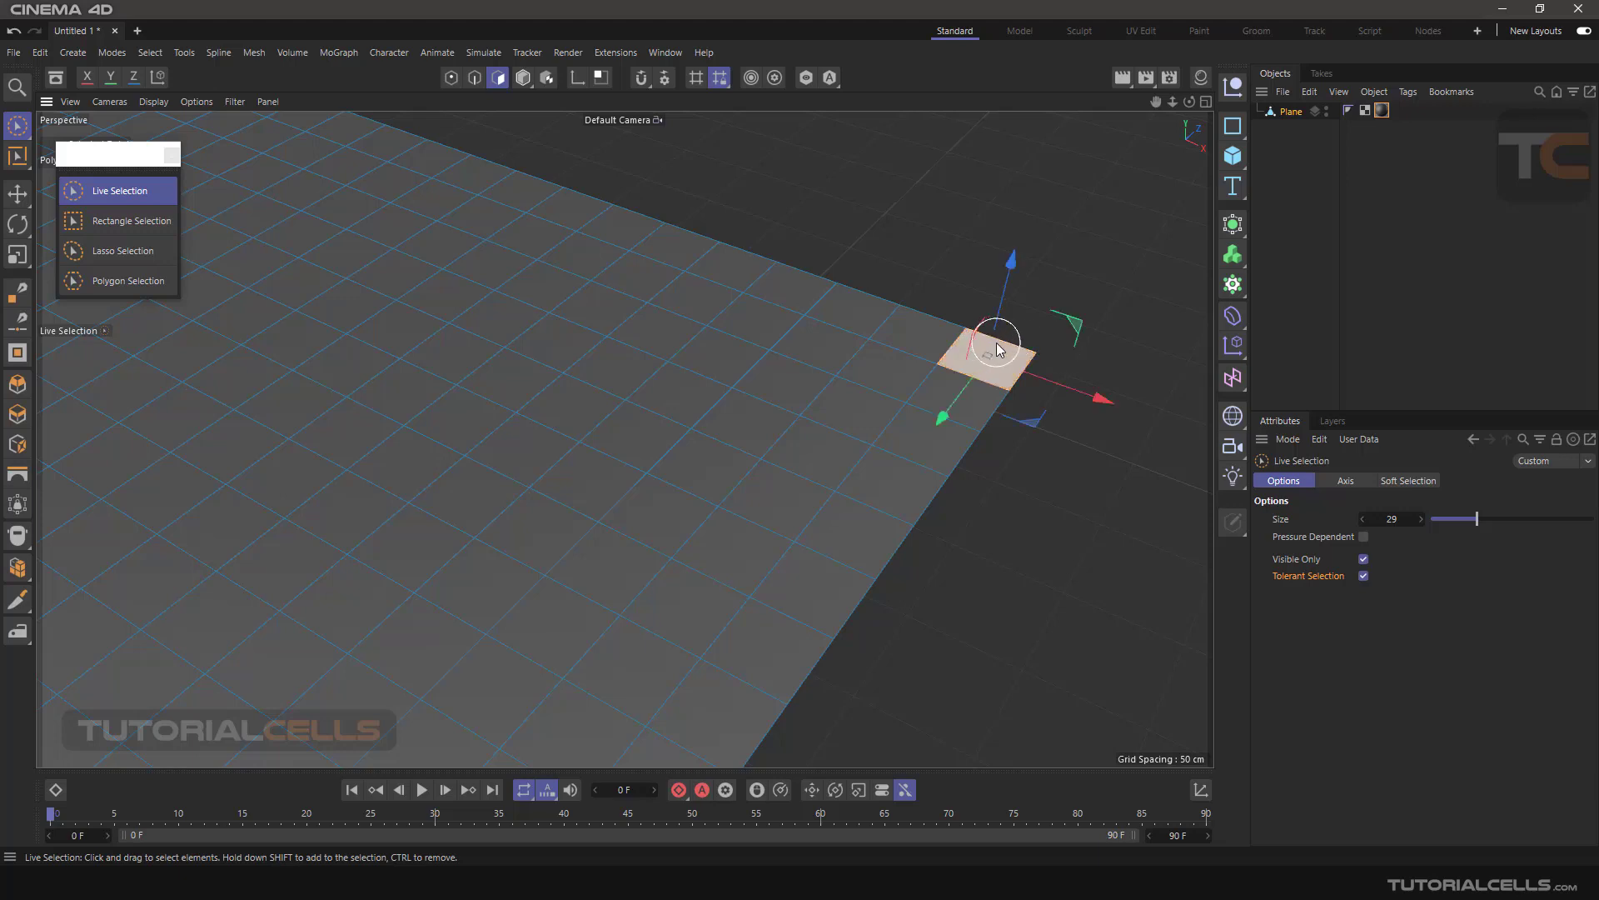
{"action": "left_click", "coordinate": [1096, 276]}
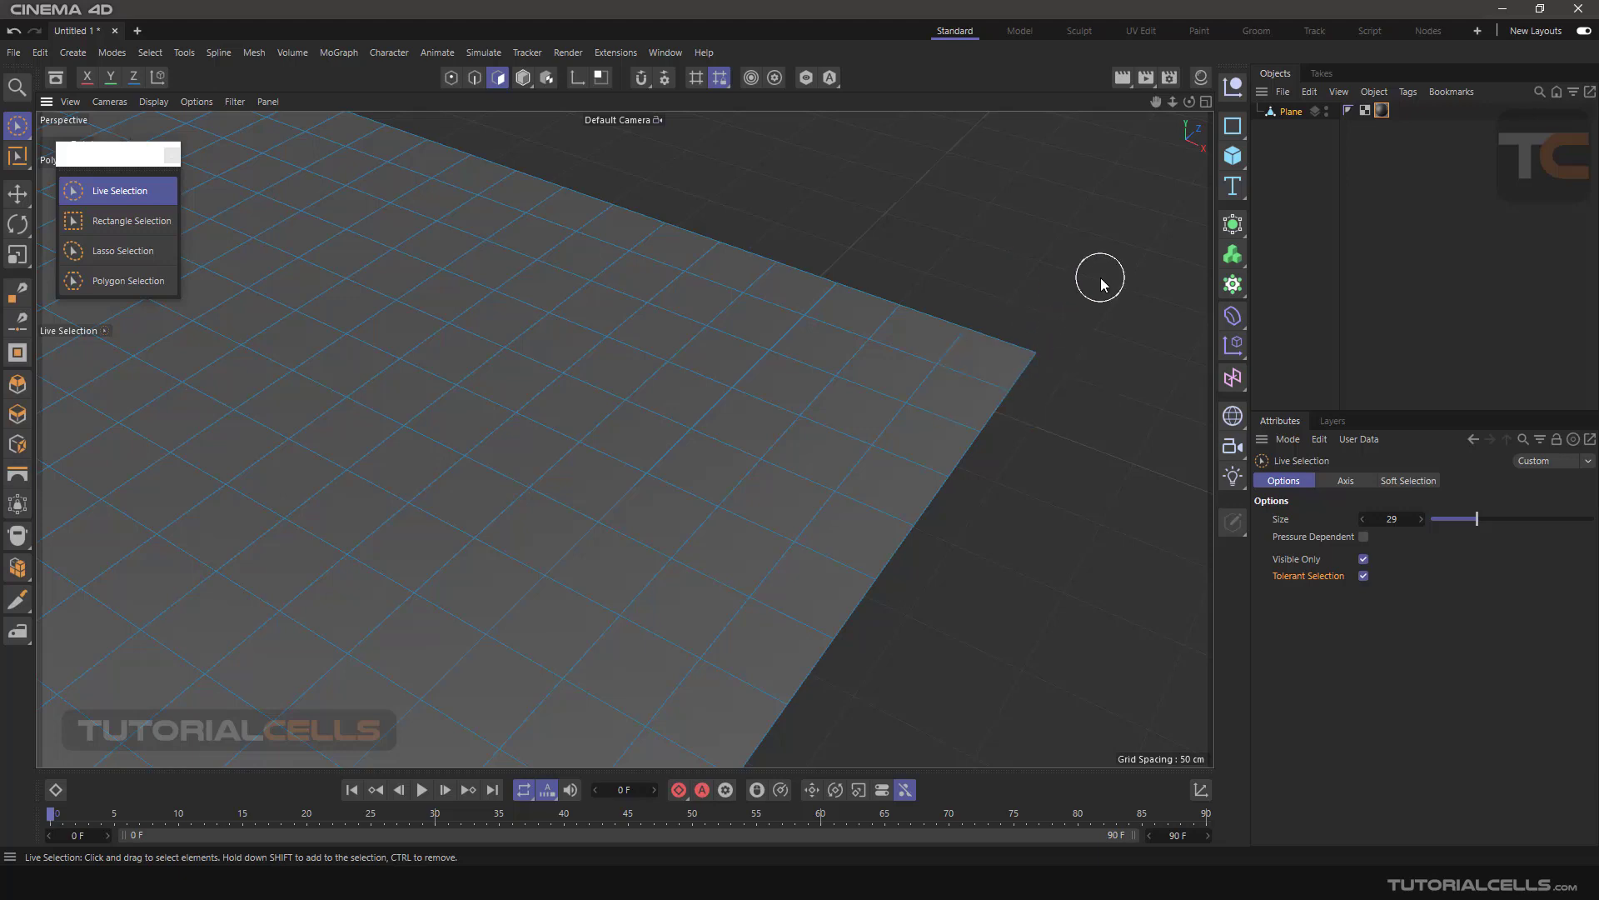
Paint polygons along the plane's back edge from the corner with Tolerant Selection on, and clear the selection
{"action": "left_click", "coordinate": [1048, 340]}
{"action": "left_click_drag", "start_coordinate": [1007, 324], "coordinate": [916, 313]}
{"action": "left_click_drag", "start_coordinate": [884, 318], "coordinate": [881, 321]}
{"action": "left_click", "coordinate": [990, 261]}
Turn off Tolerant Selection, select the plane's corner polygon with the brush over it, and clear the selection
{"action": "left_click", "coordinate": [1363, 576]}
{"action": "left_click", "coordinate": [981, 352]}
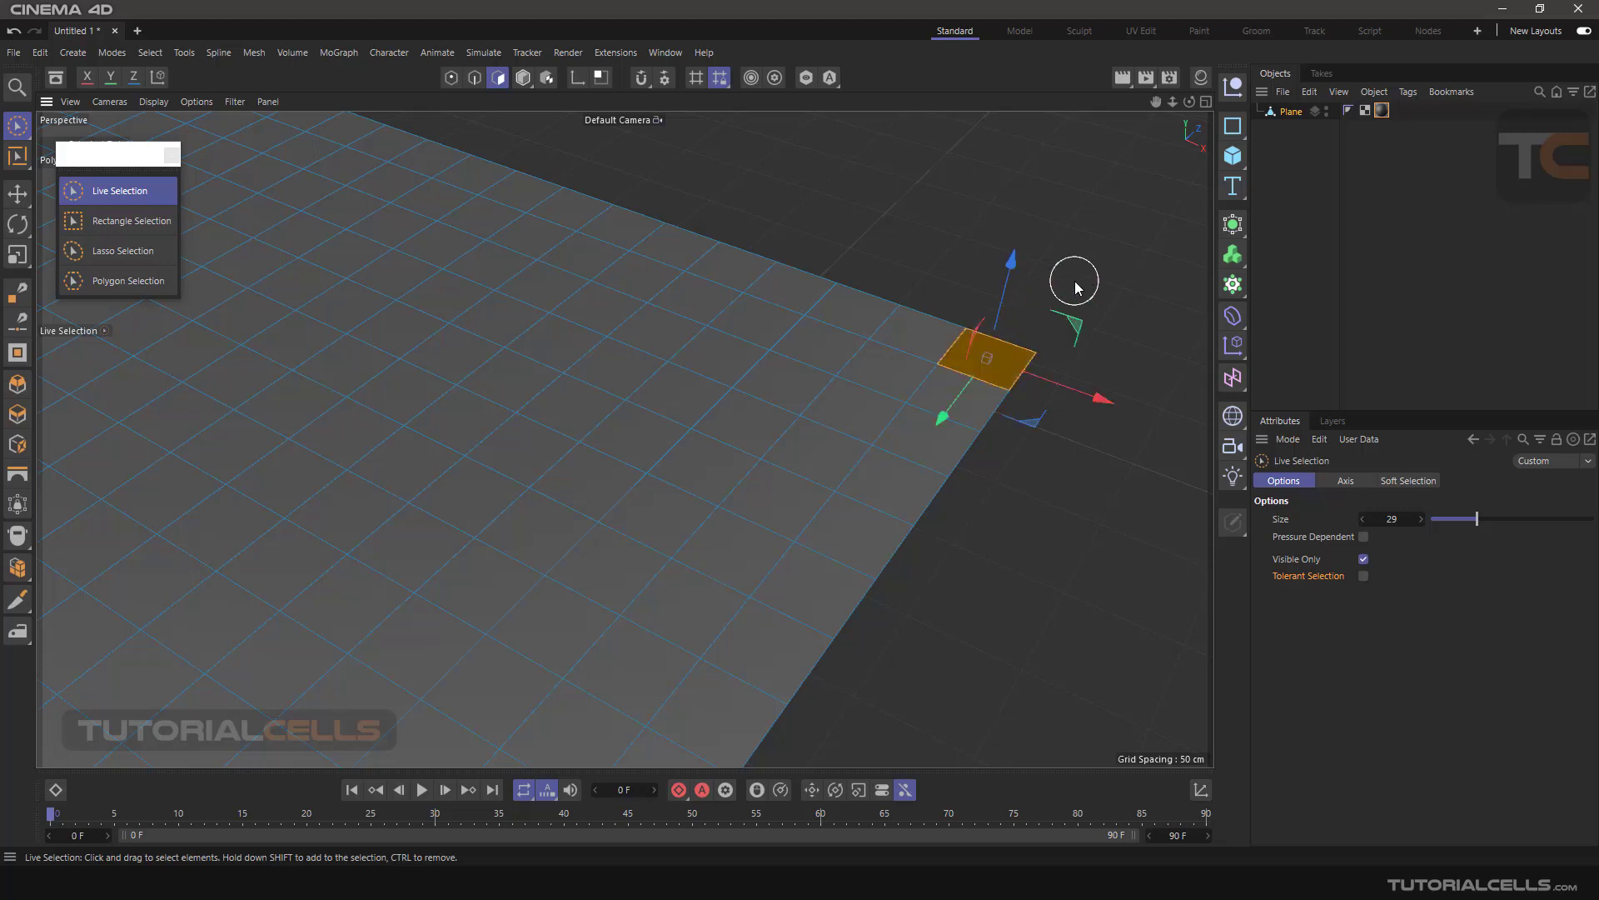
{"action": "left_click", "coordinate": [1047, 304]}
Enlarge the Live Selection brush to size 39, select the corner polygon, and clear the selection
{"action": "middle_click_drag", "start_coordinate": [1047, 304], "coordinate": [1054, 298]}
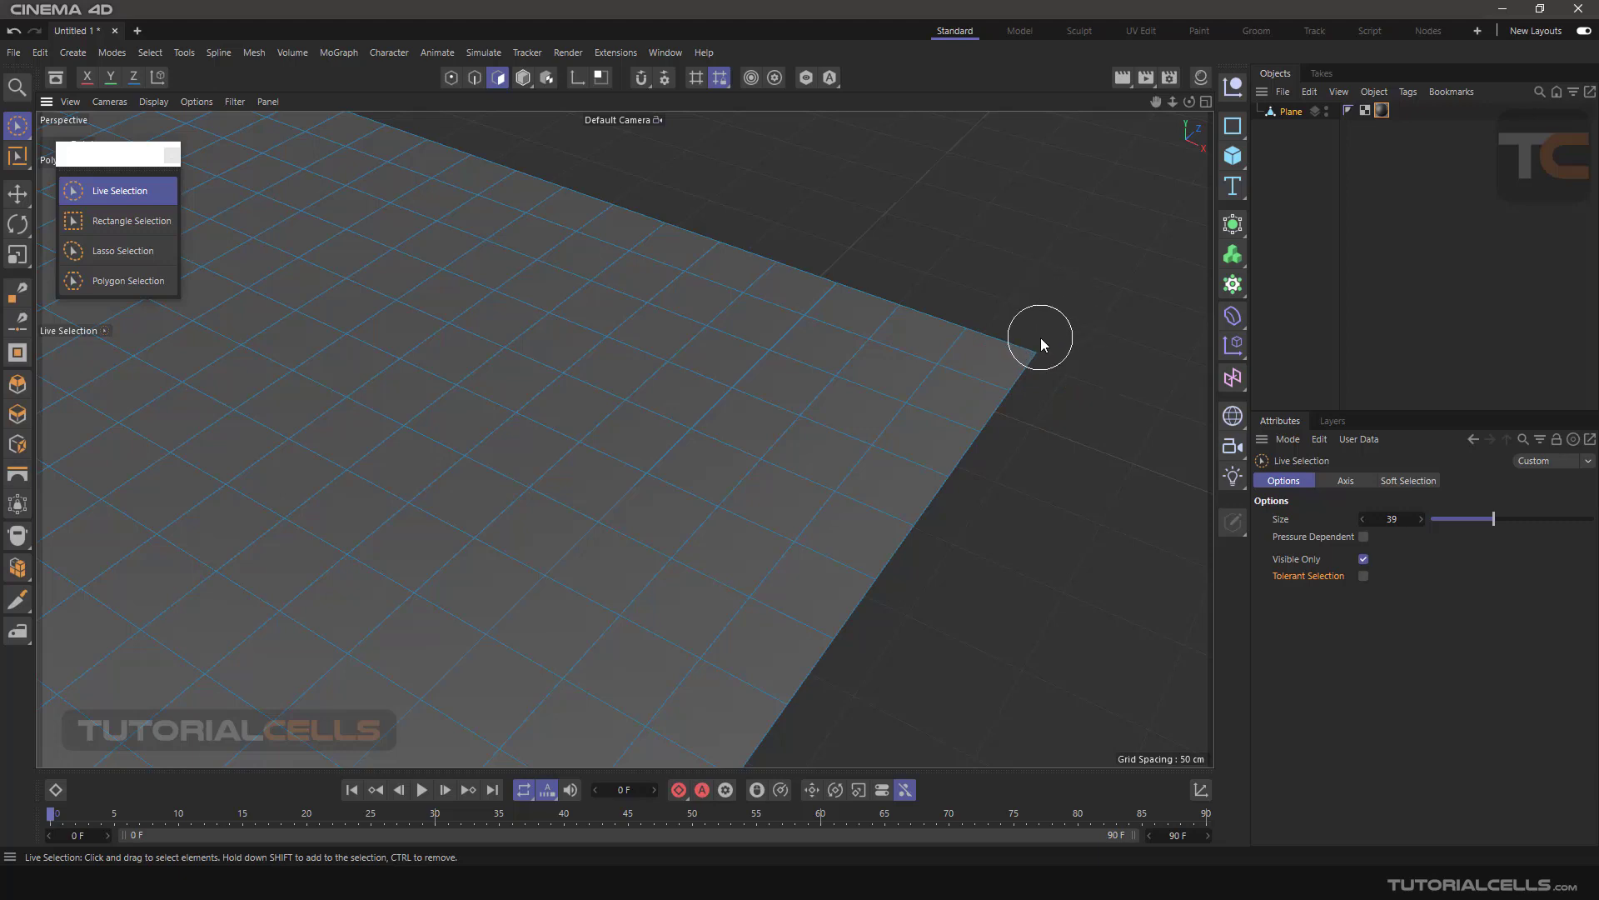
{"action": "left_click", "coordinate": [990, 350]}
{"action": "left_click", "coordinate": [952, 271]}
Enlarge the brush to size 48 and paint a row of polygons along the plane's back edge from the corner
{"action": "middle_click_drag", "start_coordinate": [1026, 263], "coordinate": [1037, 267]}
{"action": "left_click_drag", "start_coordinate": [1026, 362], "coordinate": [904, 322]}
{"action": "left_click_drag", "start_coordinate": [819, 297], "coordinate": [808, 292]}
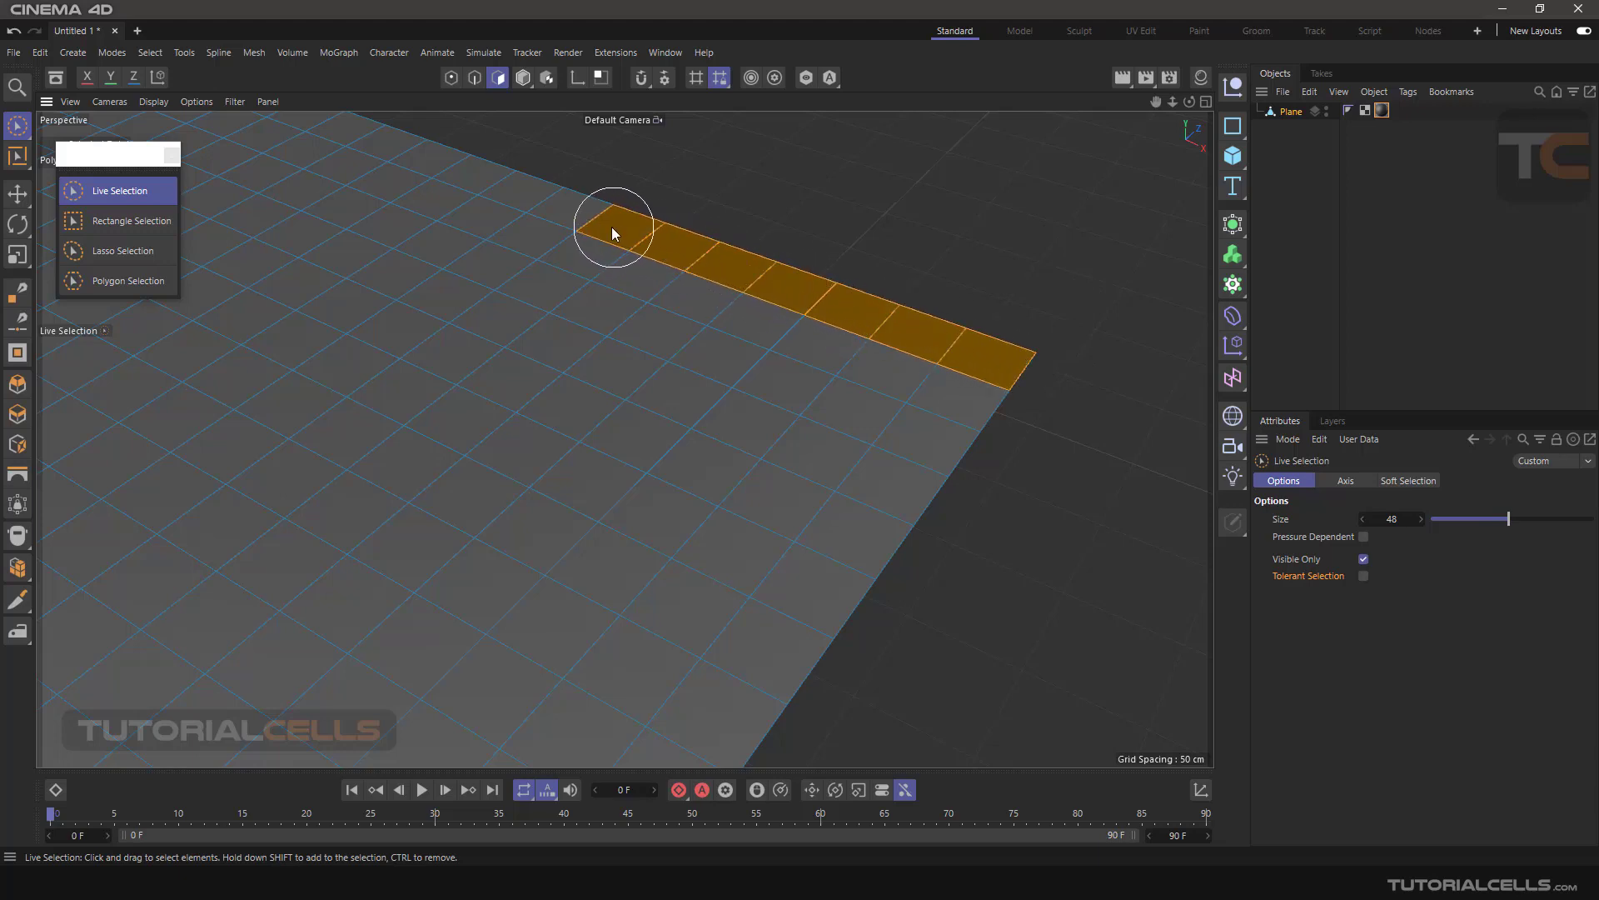
Finish painting the row of polygons along the plane's back edge and clear the selection
{"action": "left_click_drag", "start_coordinate": [598, 221], "coordinate": [571, 214]}
{"action": "left_click", "coordinate": [1041, 277]}
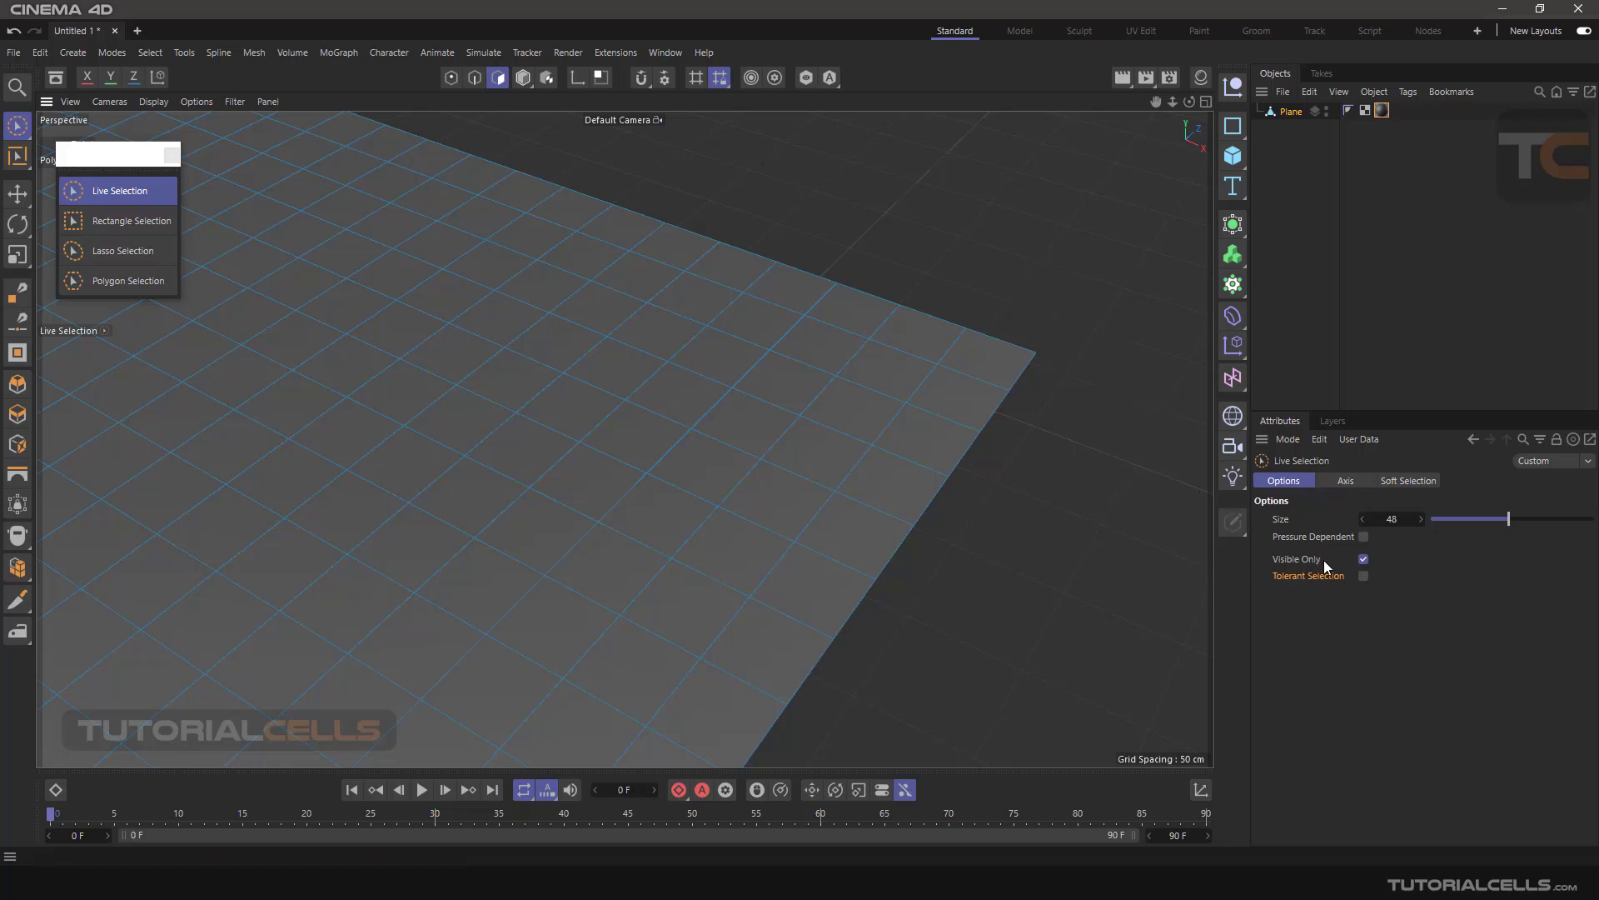
Add a Sphere primitive and move it clear of the plane
{"action": "scroll", "coordinate": [878, 453], "scroll_direction": "down", "scroll_amount": 1}
{"action": "scroll", "coordinate": [878, 452], "scroll_direction": "down", "scroll_amount": 6}
{"action": "left_click_drag", "start_coordinate": [878, 520], "coordinate": [1166, 219], "text": "alt"}
{"action": "left_click", "coordinate": [1218, 155]}
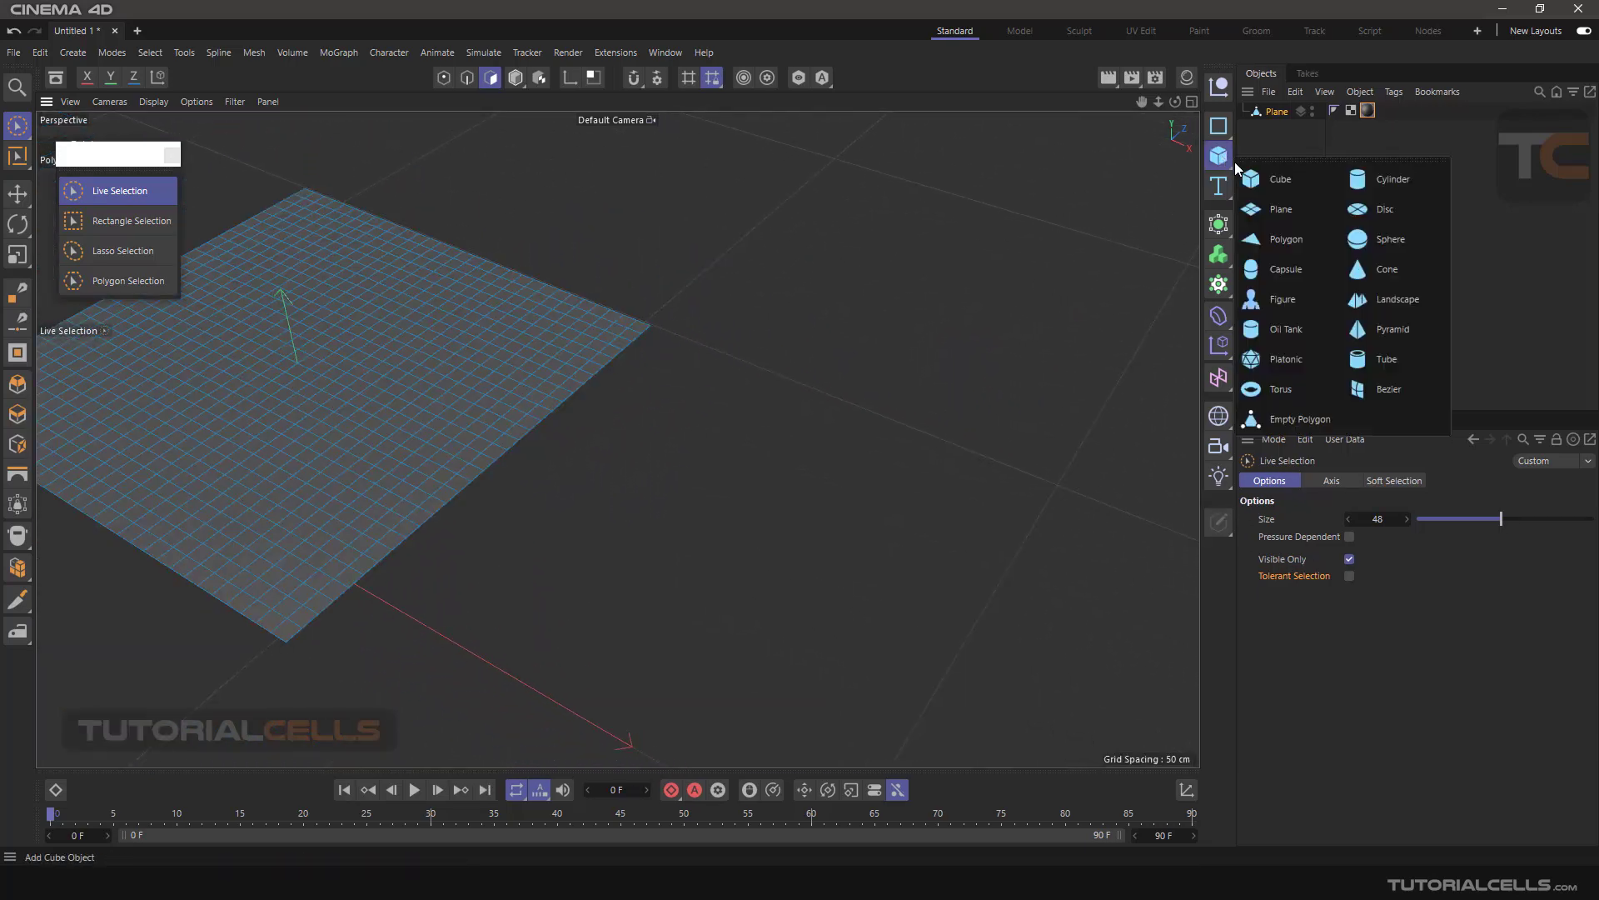
{"action": "left_click", "coordinate": [1386, 241]}
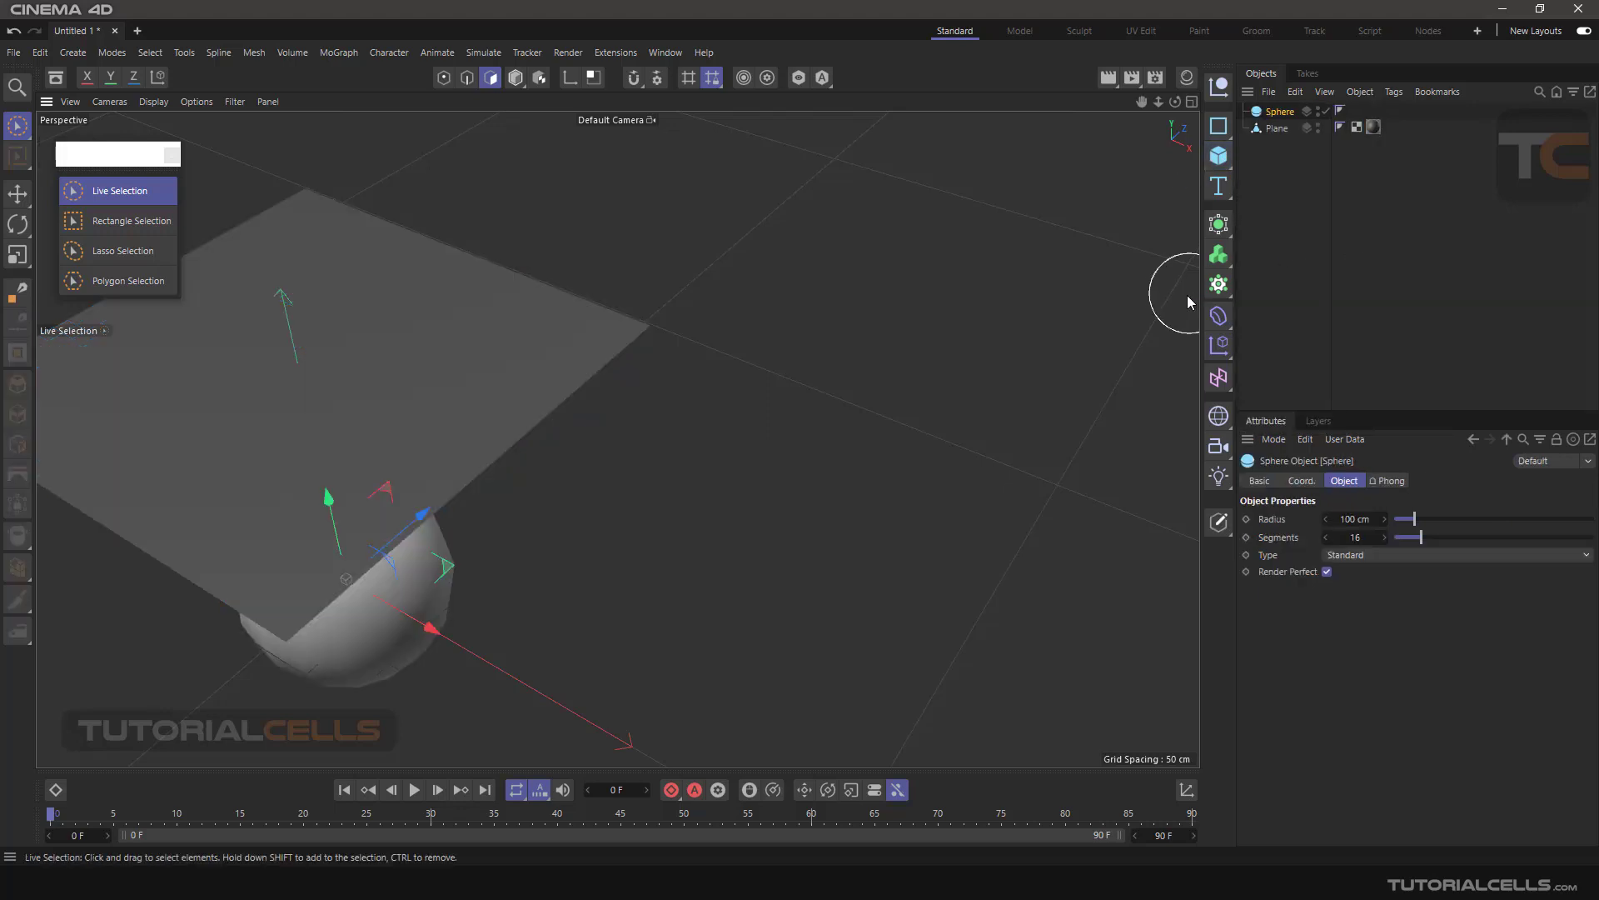
{"action": "left_click_drag", "start_coordinate": [1239, 293], "coordinate": [1257, 293]}
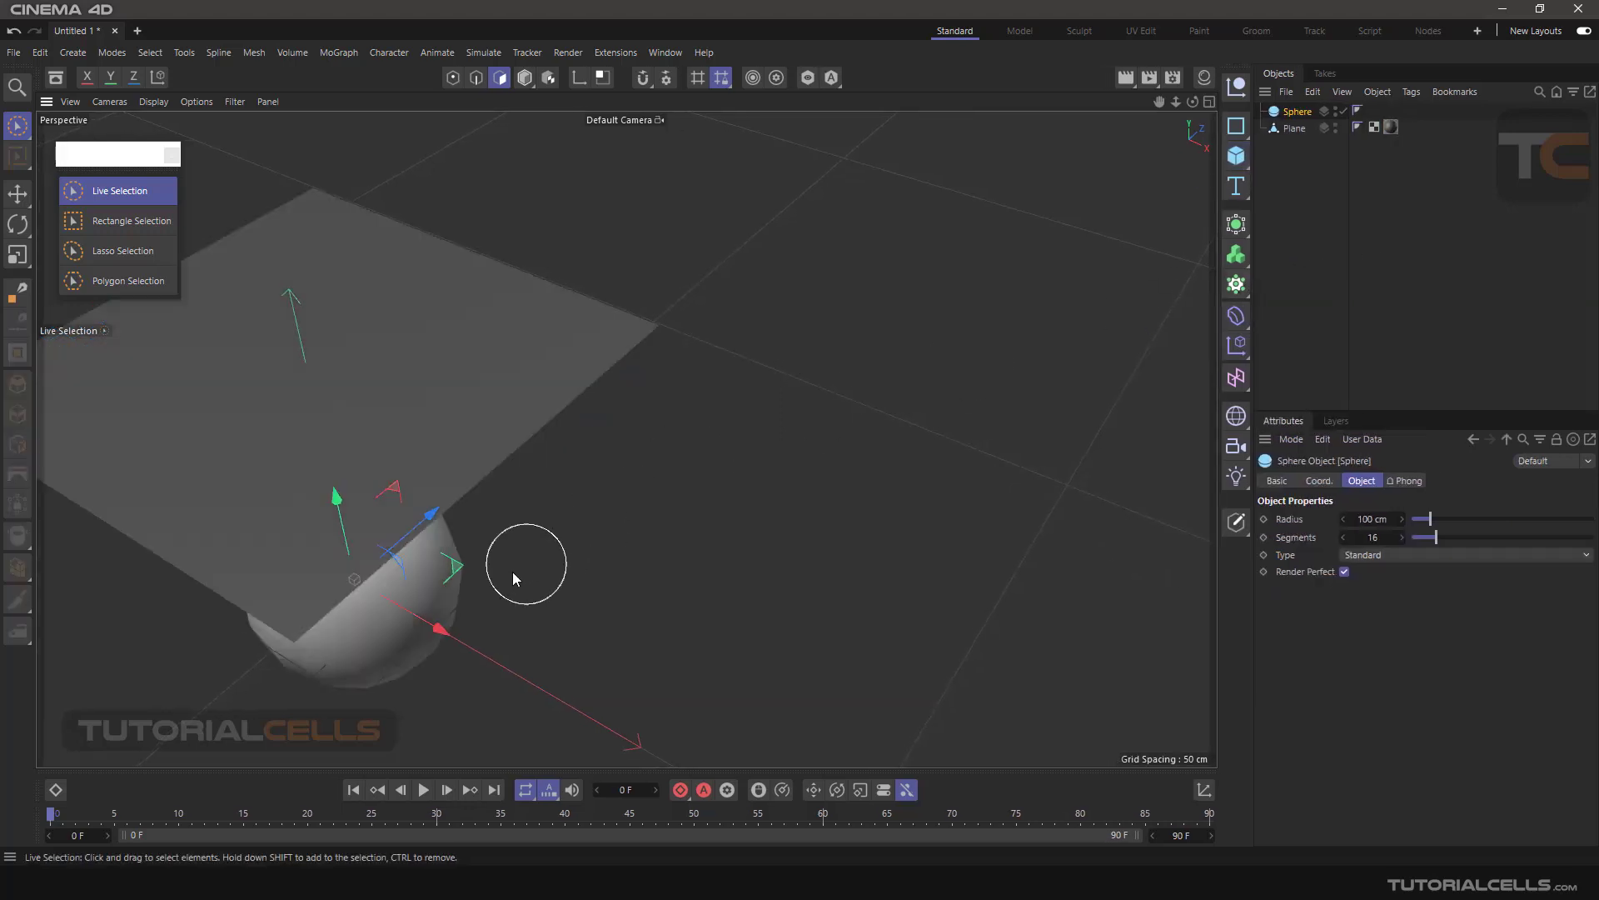
{"action": "left_click_drag", "start_coordinate": [450, 587], "coordinate": [908, 541]}
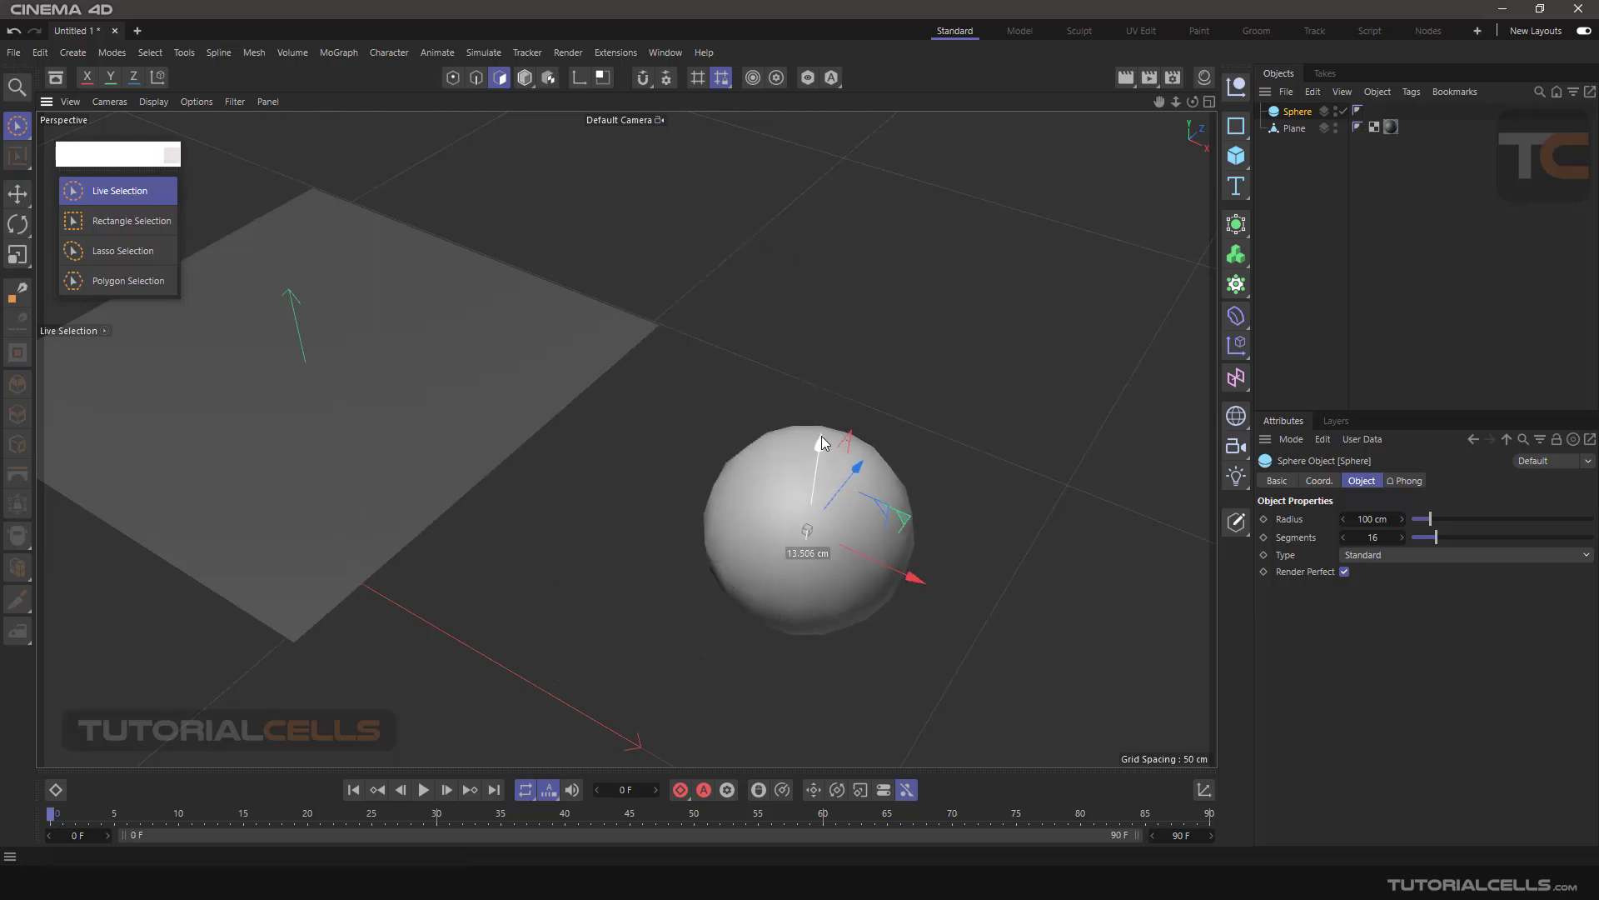
{"action": "scroll", "coordinate": [841, 437], "scroll_direction": "up", "scroll_amount": 4}
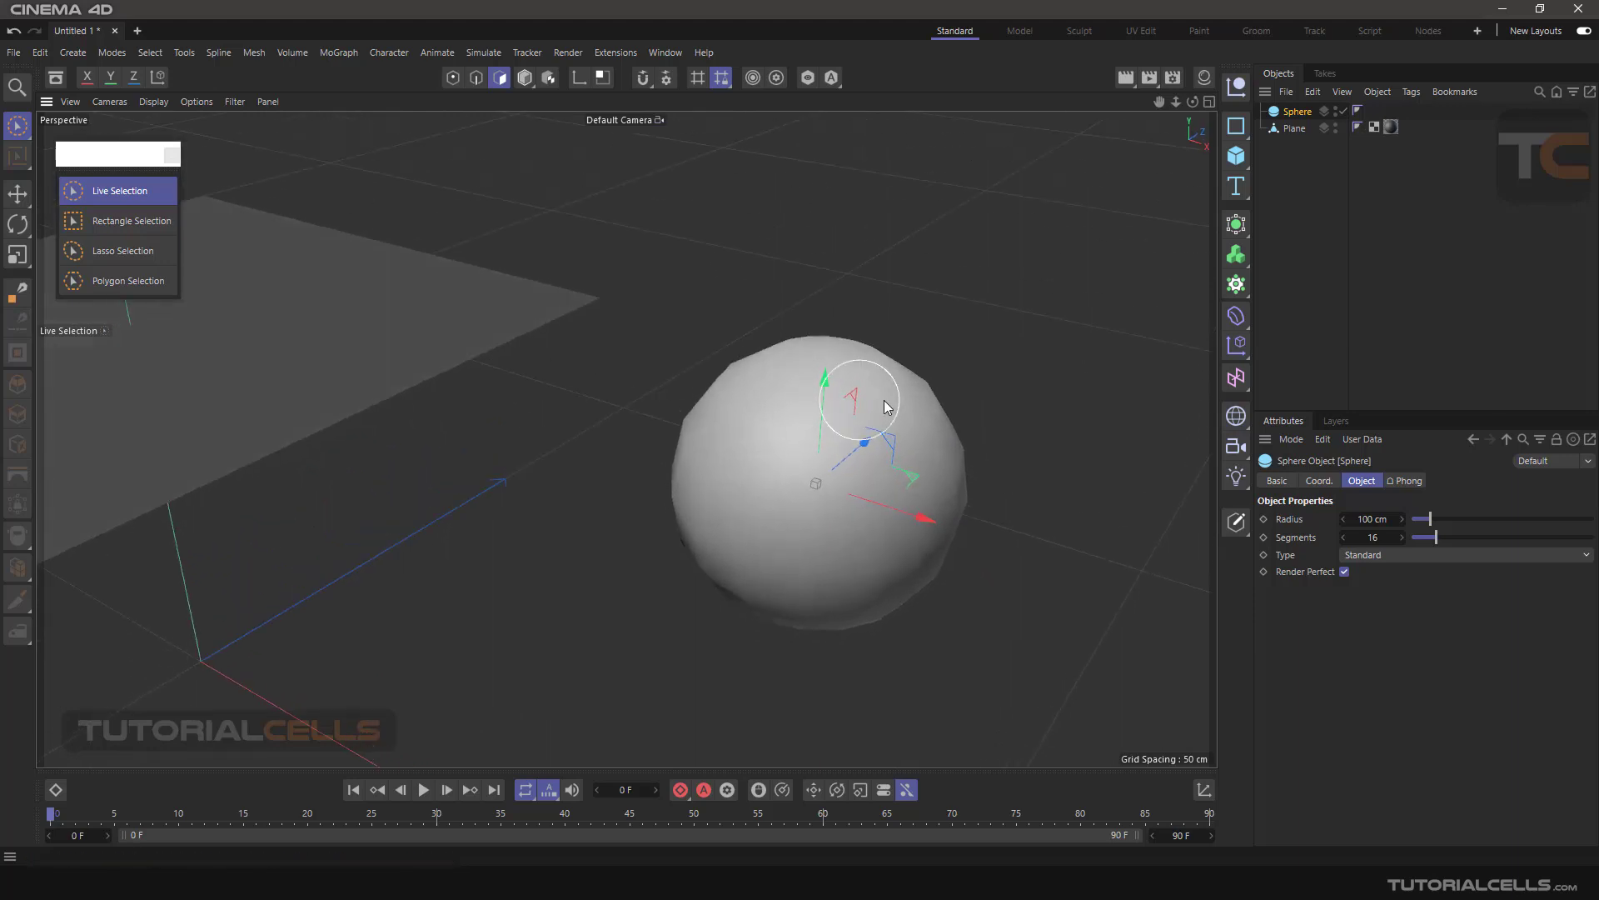
{"action": "left_click", "coordinate": [1236, 522]}
{"action": "scroll", "coordinate": [892, 450], "scroll_direction": "up", "scroll_amount": 1}
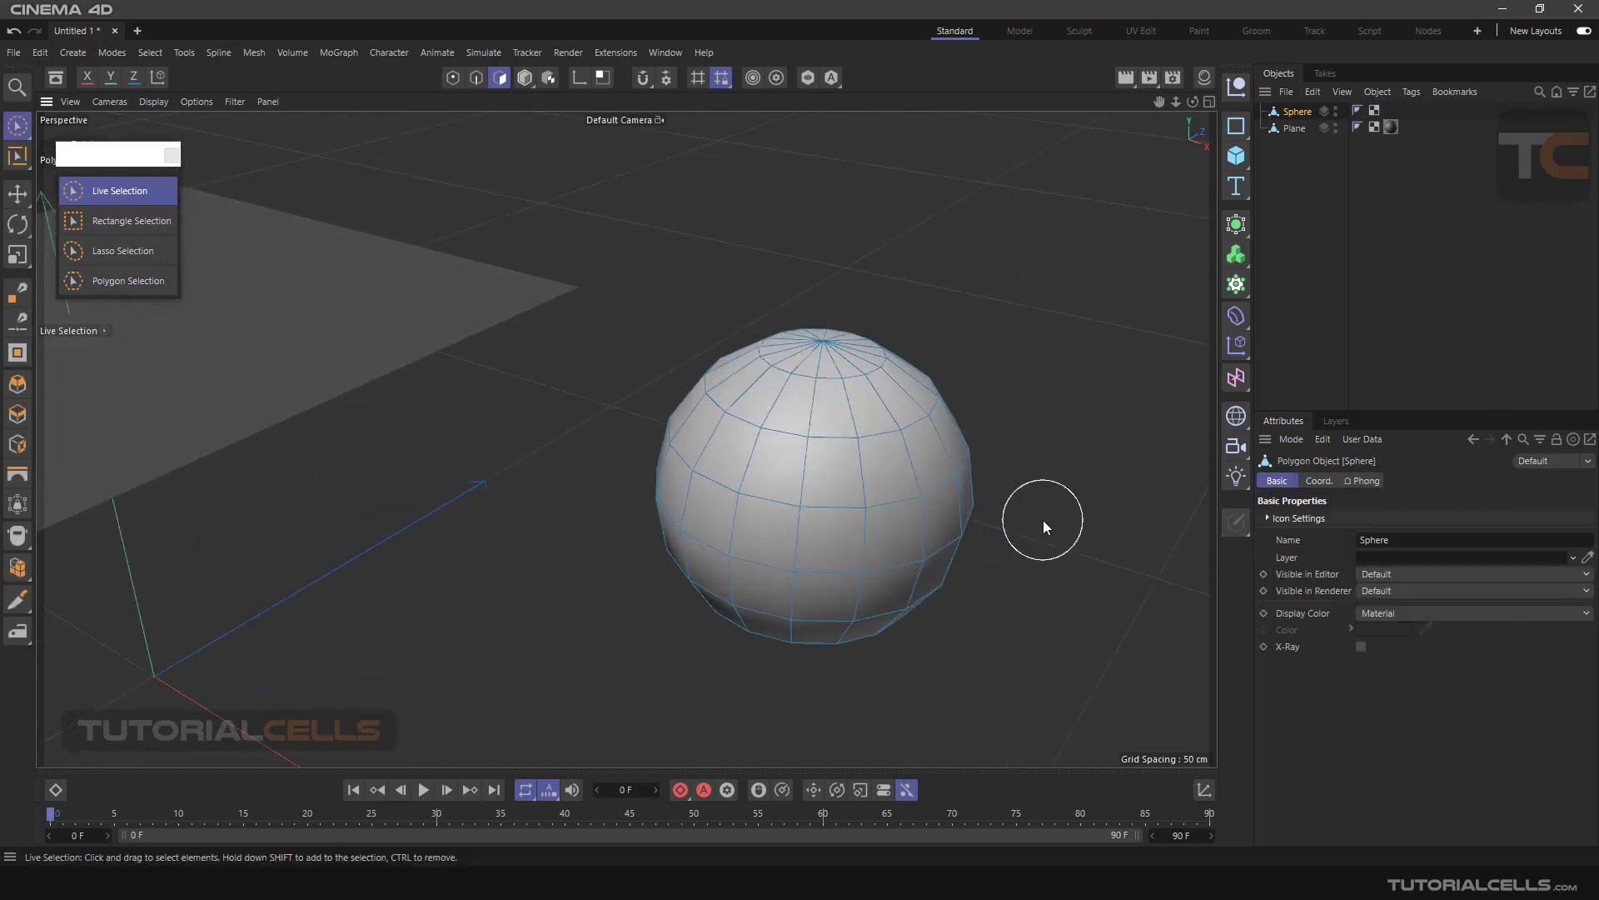
{"action": "key", "text": "ctrl+z"}
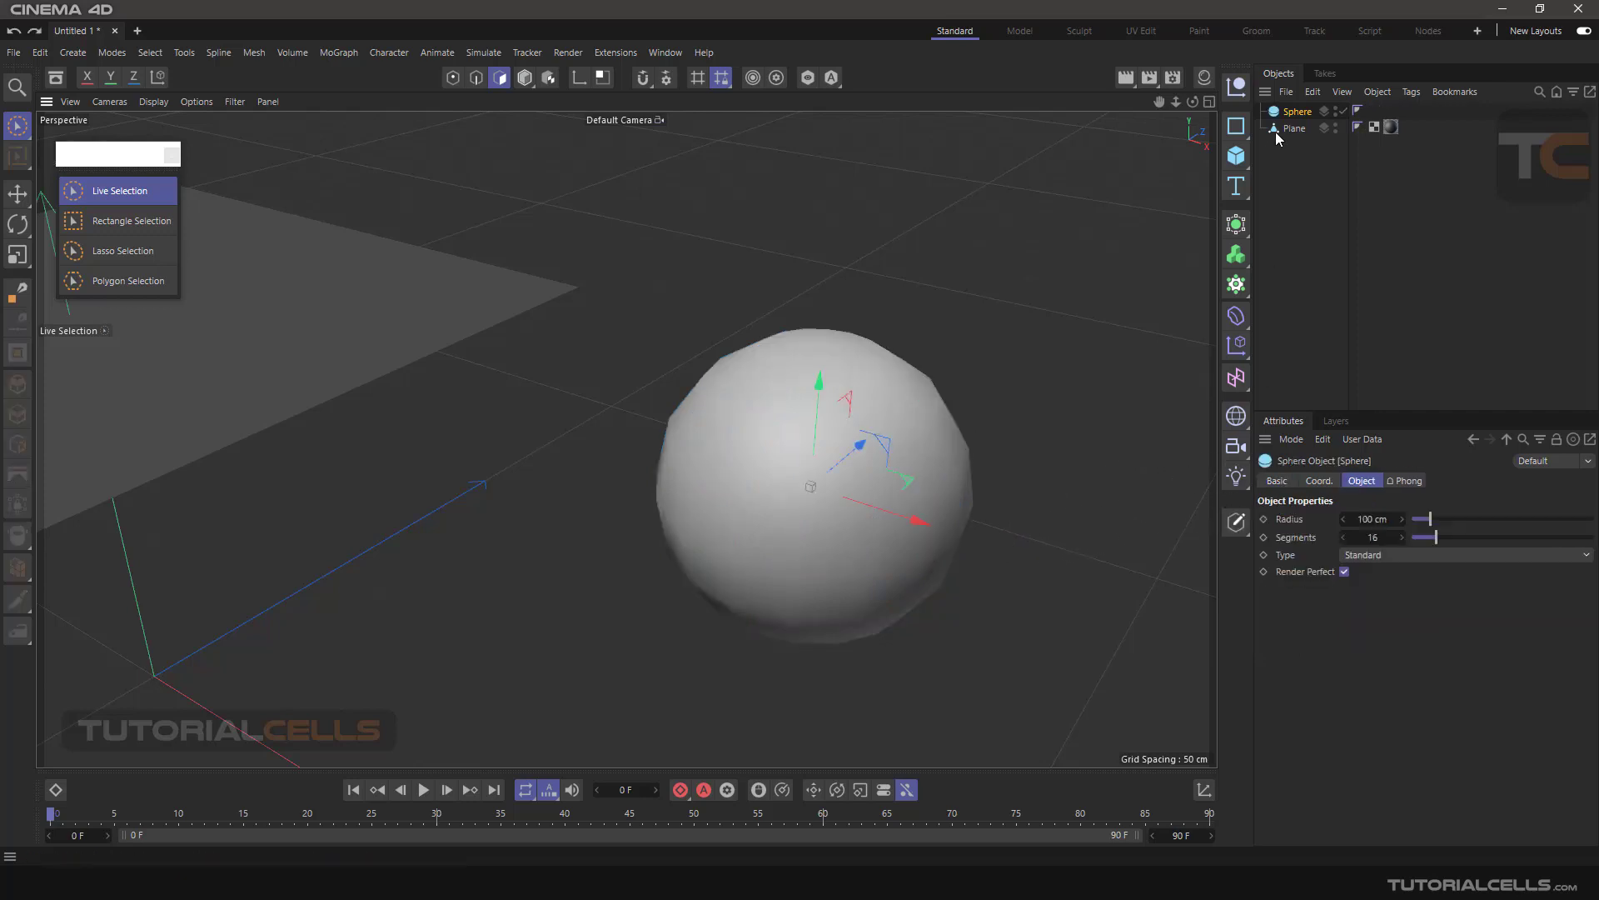
Set the sphere's segments to 34 and make it an editable polygon object
{"action": "left_click_drag", "start_coordinate": [1438, 537], "coordinate": [1471, 541]}
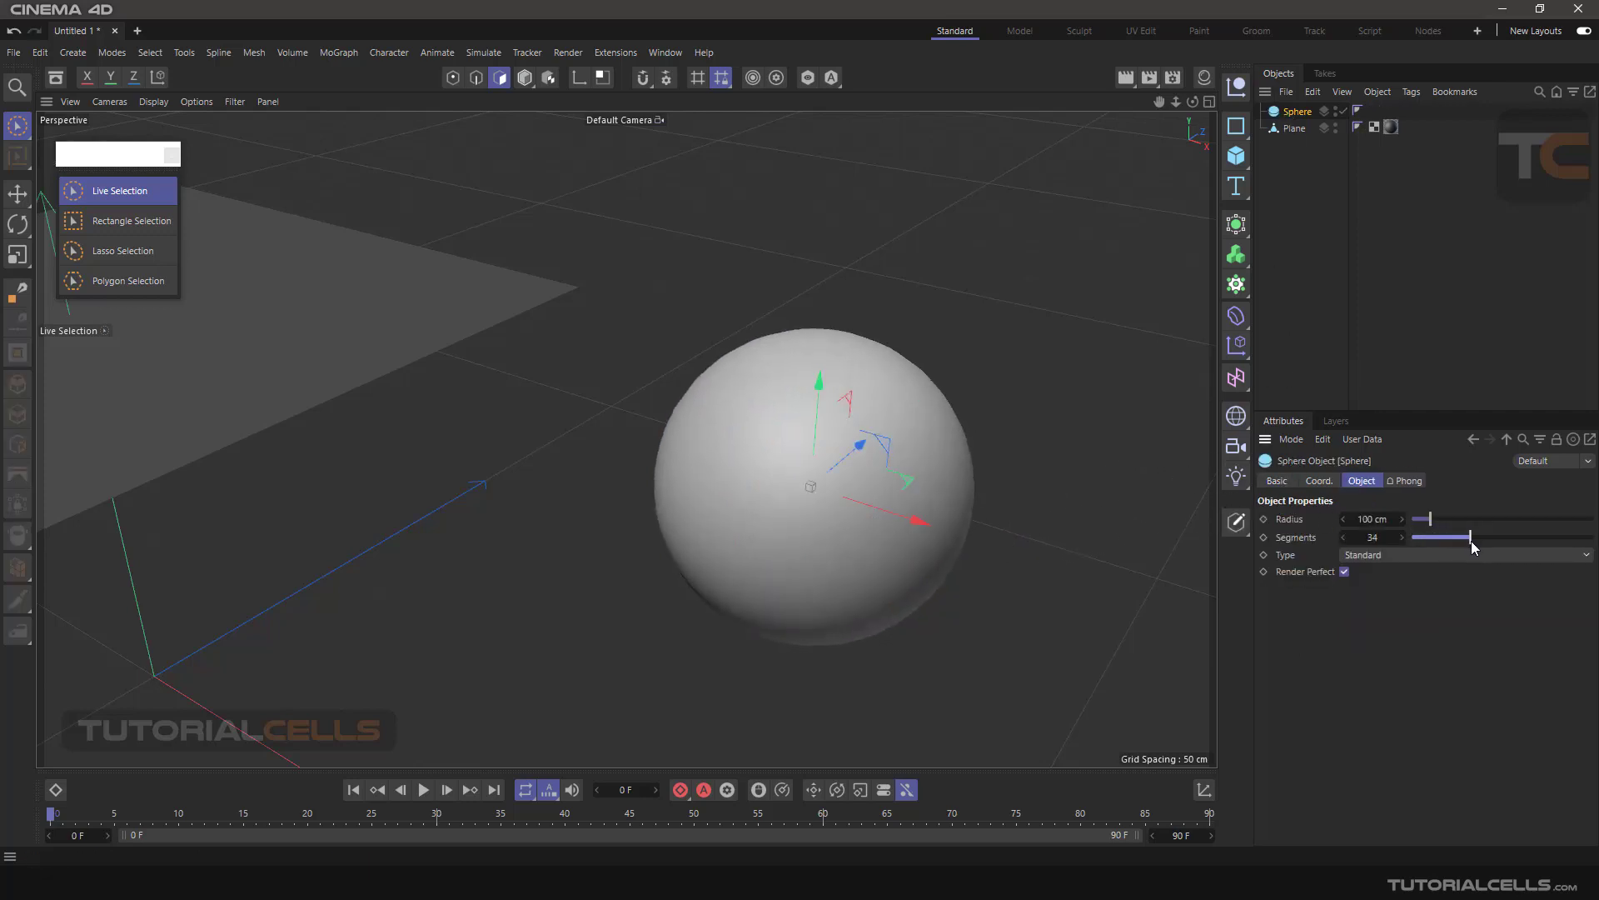
{"action": "left_click", "coordinate": [1247, 527]}
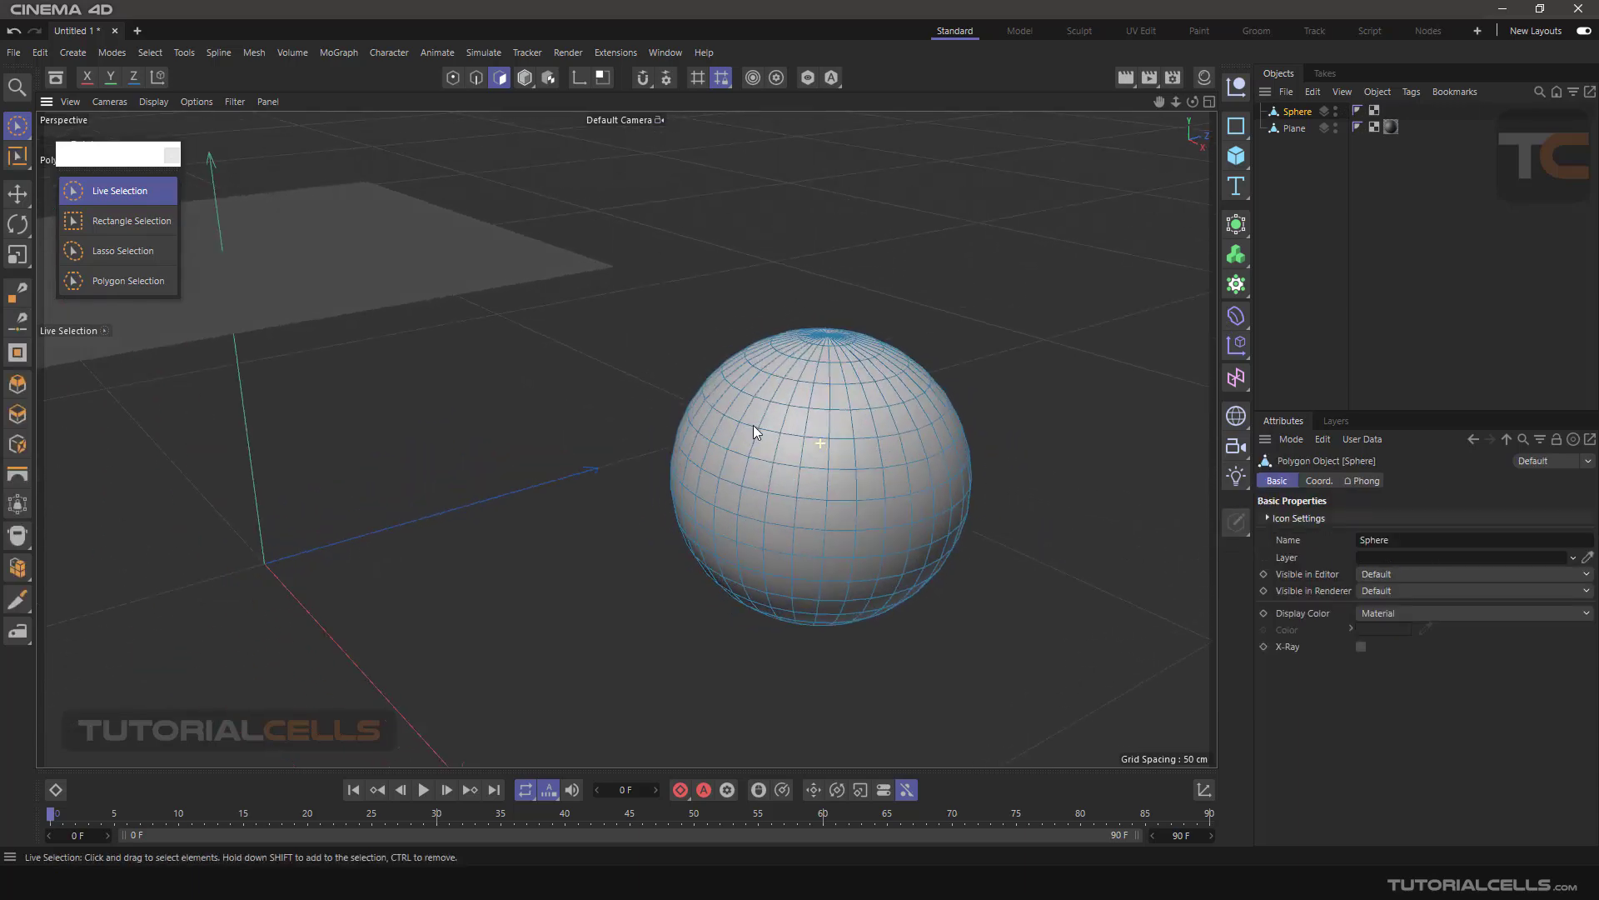
Paint a block of polygons on the front of the sphere with Live Selection
{"action": "left_click_drag", "start_coordinate": [753, 425], "coordinate": [821, 417], "text": "alt"}
{"action": "left_click", "coordinate": [798, 453]}
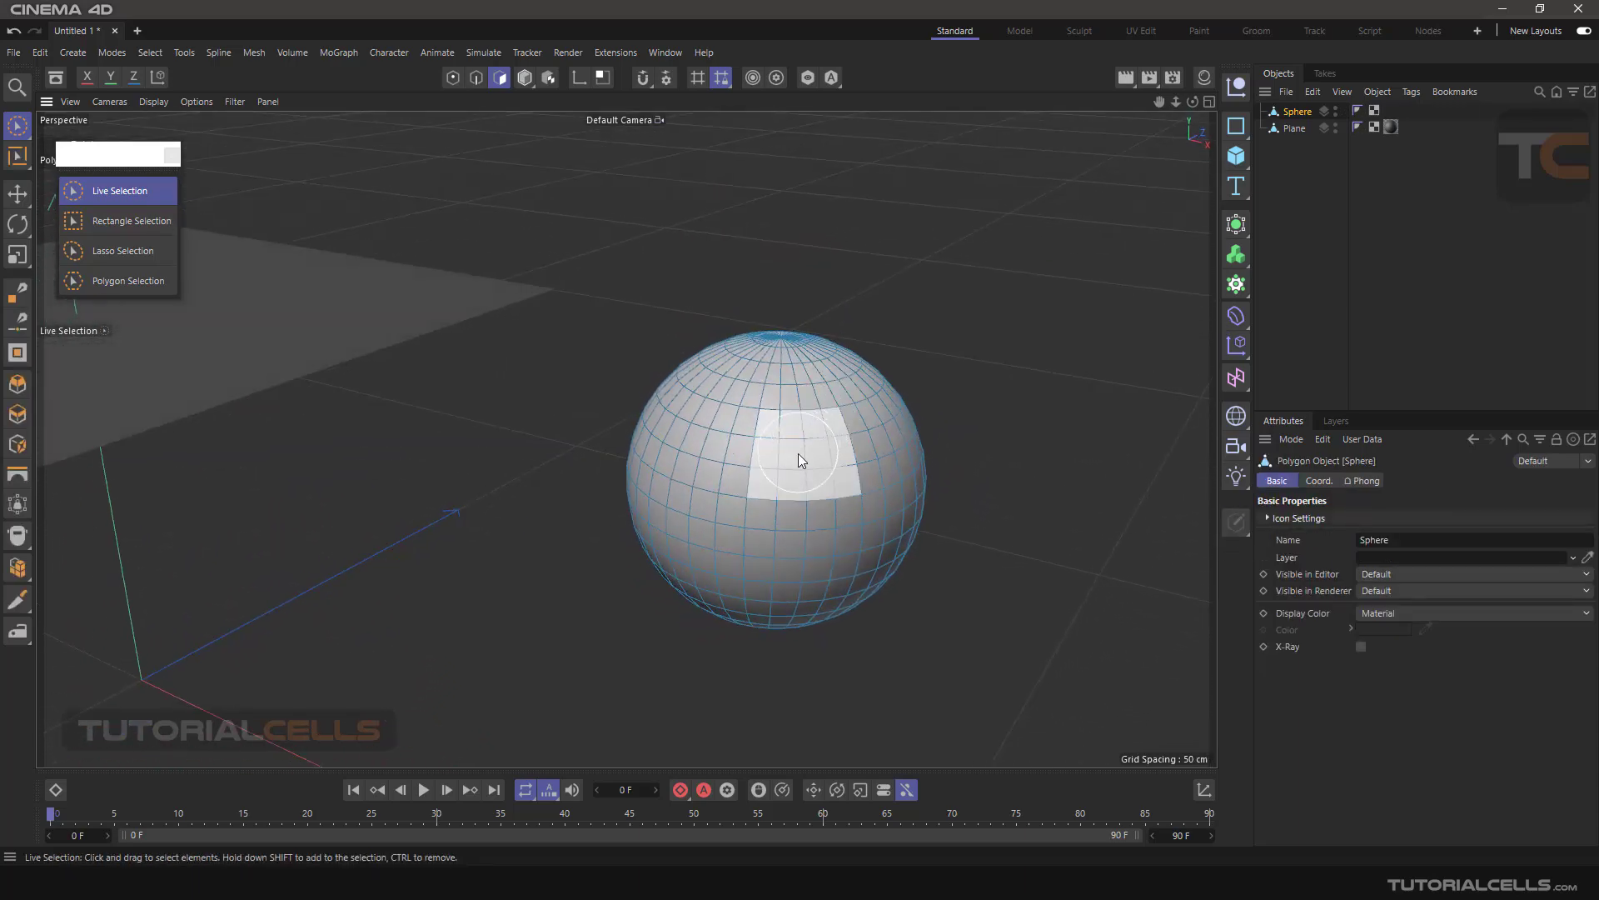
{"action": "scroll", "coordinate": [798, 459], "scroll_direction": "up", "scroll_amount": 2}
{"action": "left_click", "coordinate": [736, 465]}
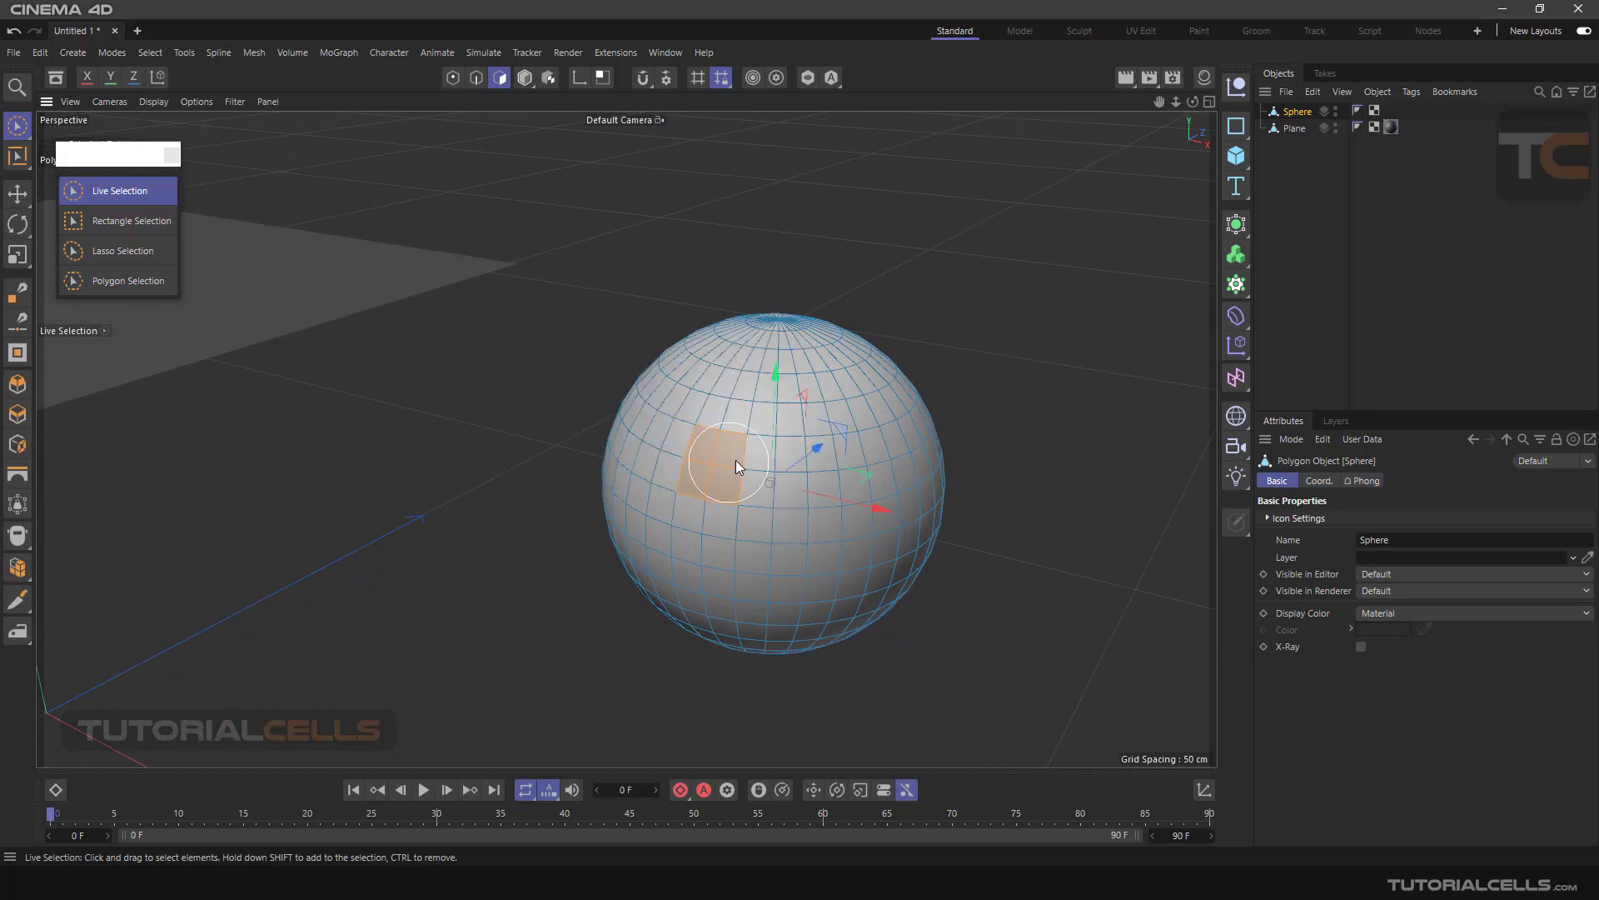
{"action": "mouse_move", "coordinate": [737, 464]}
{"action": "left_mouse_down"}
{"action": "mouse_move", "coordinate": [787, 505]}
{"action": "mouse_move", "coordinate": [758, 448]}
{"action": "mouse_move", "coordinate": [763, 517]}
{"action": "mouse_move", "coordinate": [828, 565]}
{"action": "mouse_move", "coordinate": [912, 573]}
{"action": "left_mouse_up"}
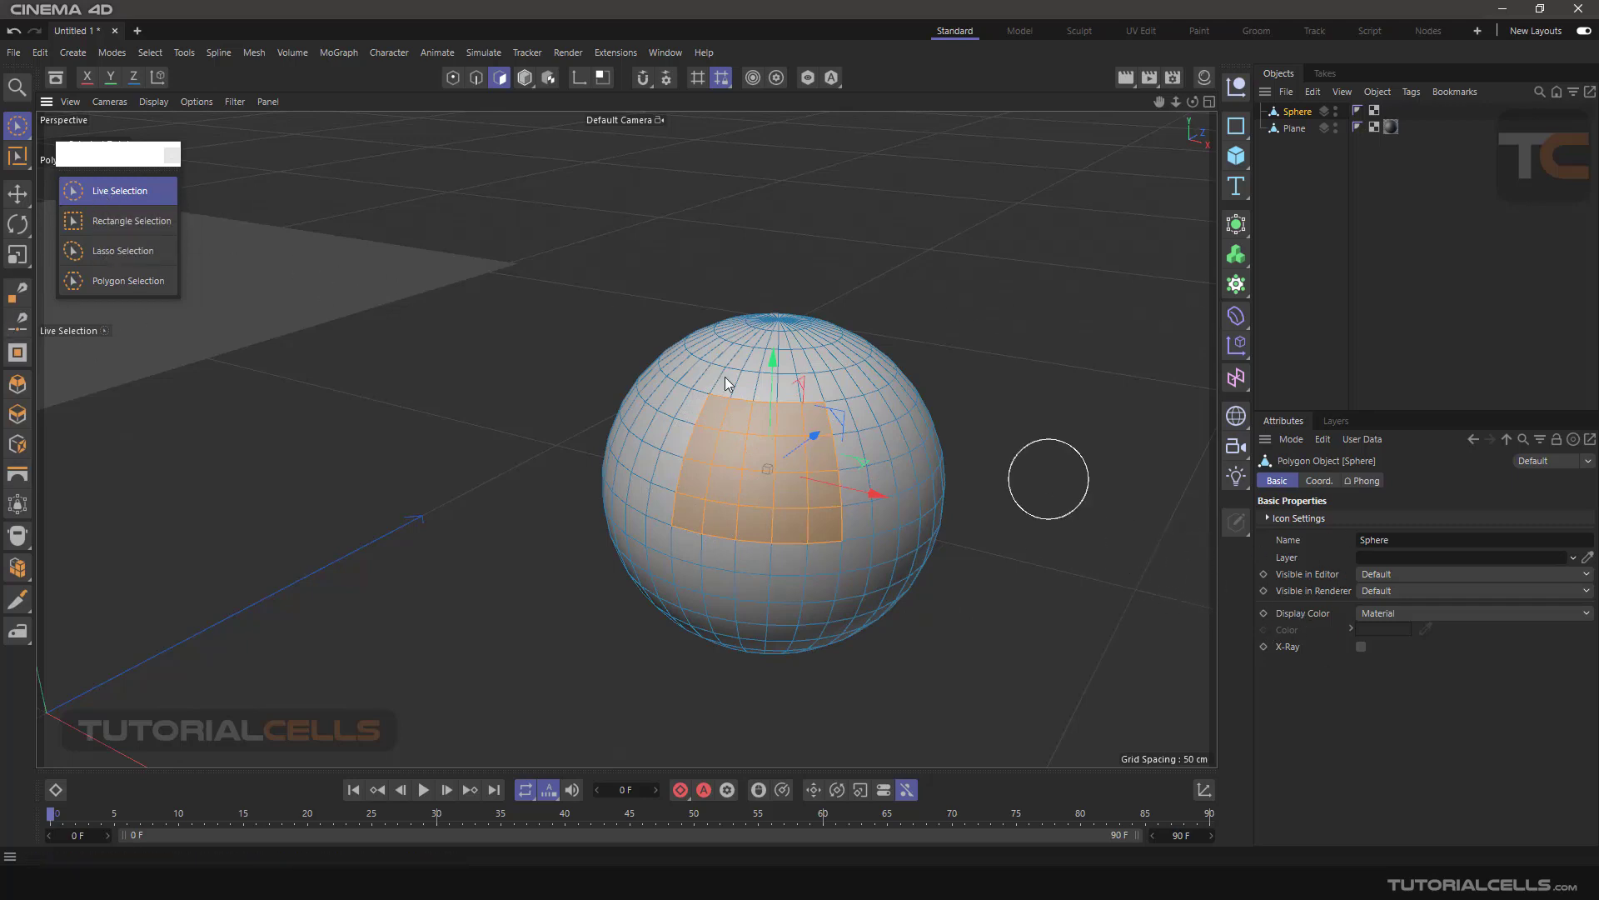
Turn on Tolerant Selection for Live Selection, paint a wider patch of polygons on the sphere, and clear the selection
{"action": "left_click", "coordinate": [95, 192]}
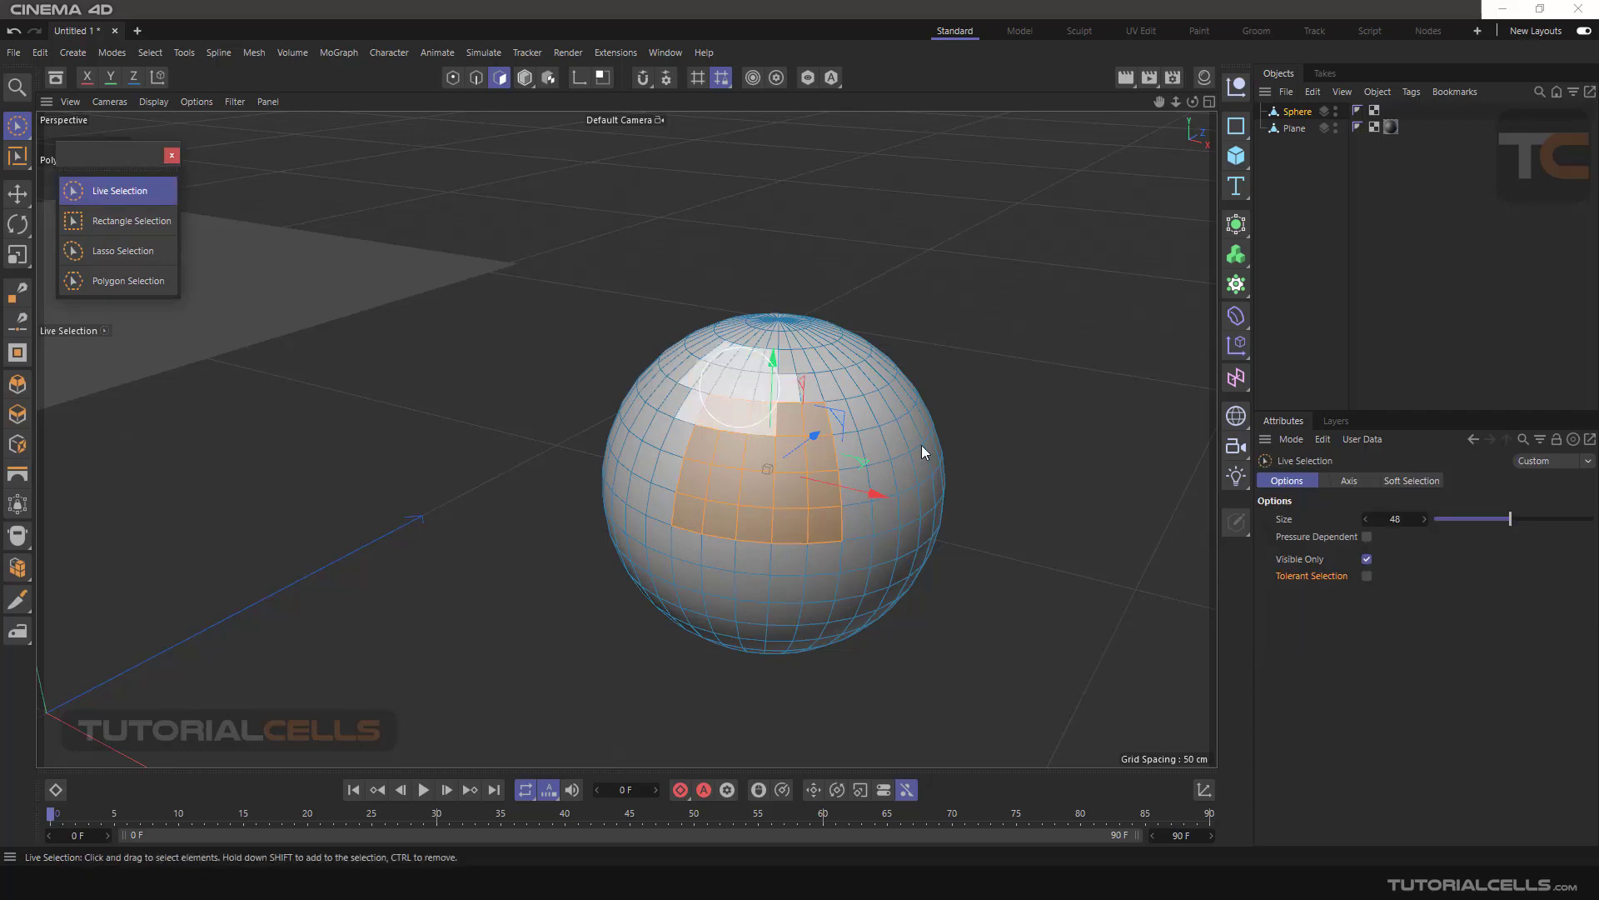
{"action": "left_click", "coordinate": [1366, 575]}
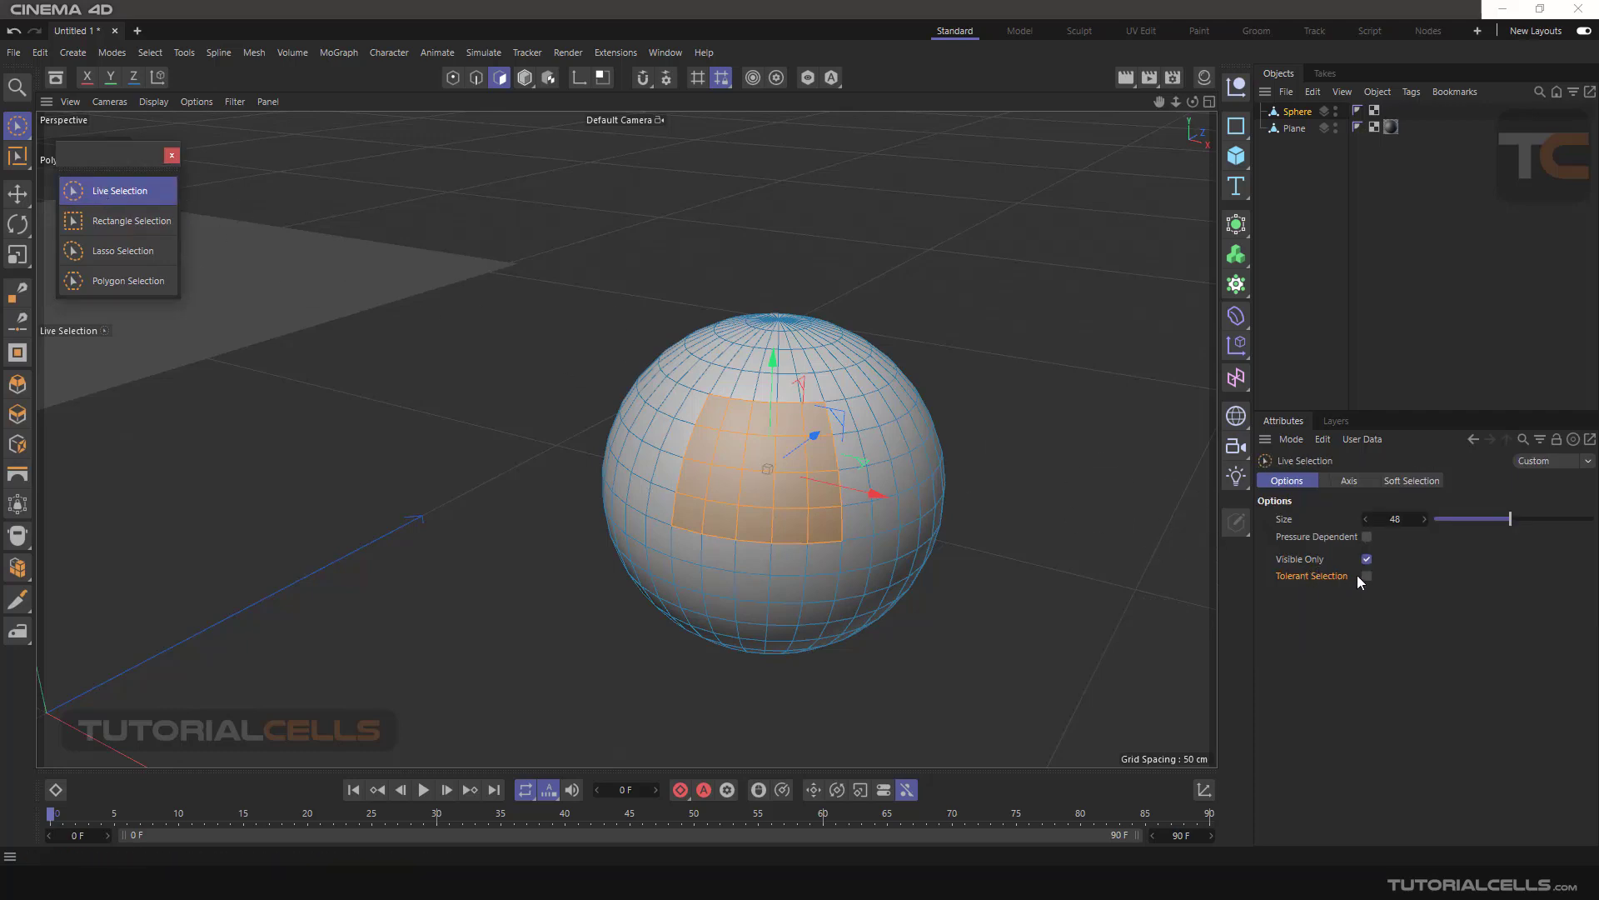
{"action": "left_click", "coordinate": [915, 482]}
{"action": "mouse_move", "coordinate": [913, 474]}
{"action": "left_mouse_down"}
{"action": "mouse_move", "coordinate": [795, 451]}
{"action": "mouse_move", "coordinate": [732, 483]}
{"action": "mouse_move", "coordinate": [778, 508]}
{"action": "mouse_move", "coordinate": [860, 460]}
{"action": "mouse_move", "coordinate": [848, 437]}
{"action": "mouse_move", "coordinate": [739, 436]}
{"action": "mouse_move", "coordinate": [750, 474]}
{"action": "mouse_move", "coordinate": [840, 486]}
{"action": "mouse_move", "coordinate": [830, 511]}
{"action": "mouse_move", "coordinate": [955, 367]}
{"action": "left_mouse_up"}
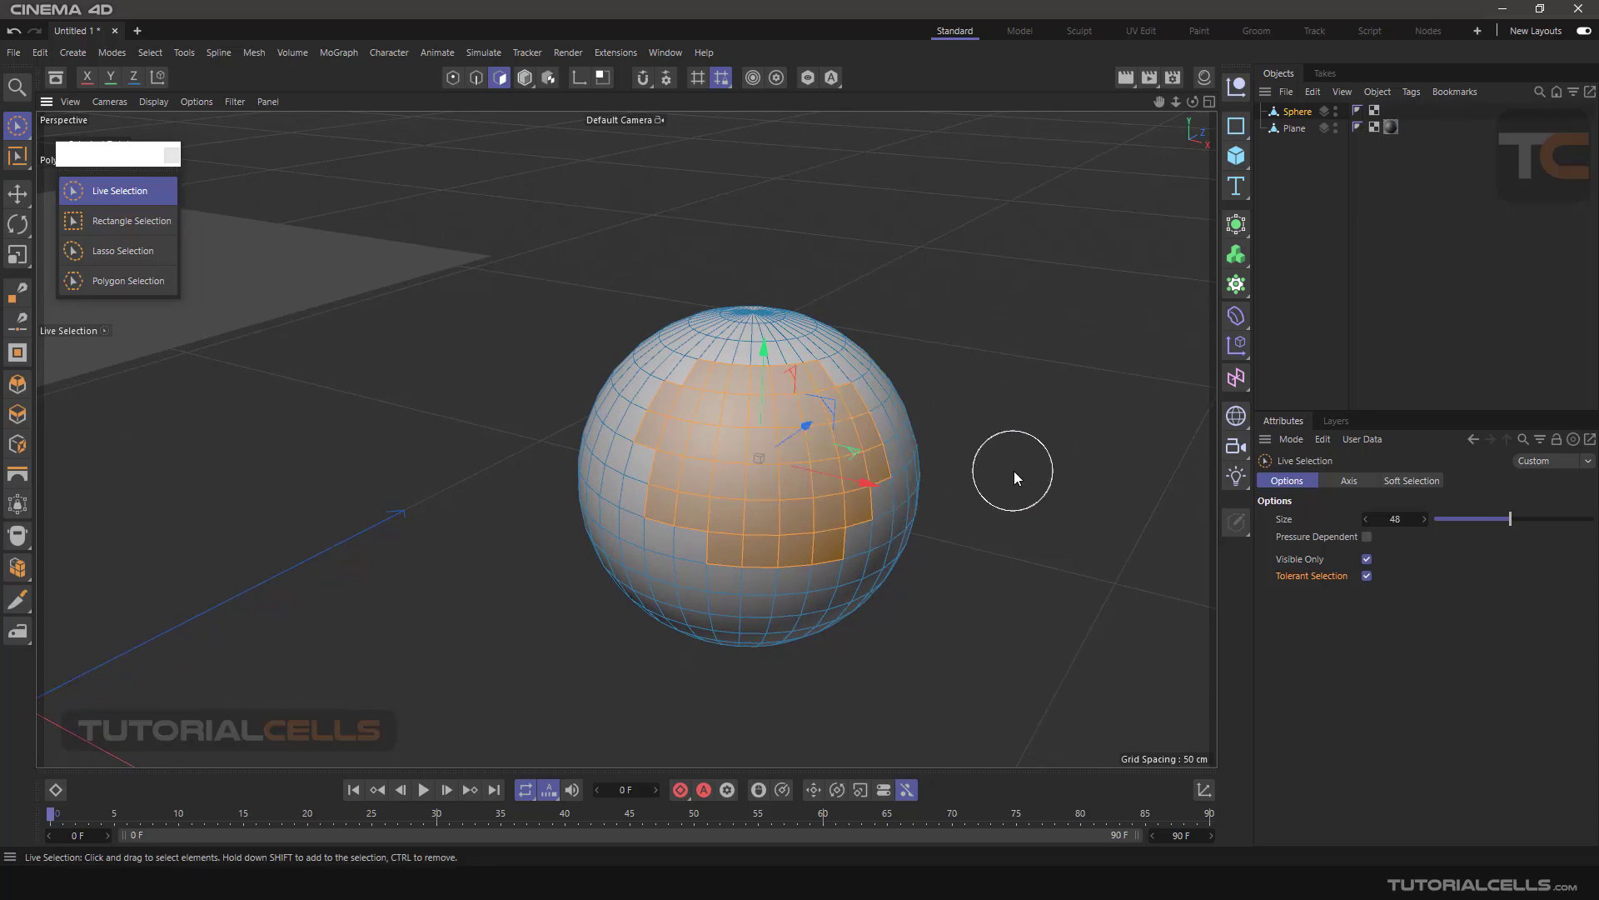
{"action": "mouse_move", "coordinate": [1013, 471]}
{"action": "left_mouse_down", "text": "alt"}
{"action": "mouse_move", "coordinate": [577, 406]}
{"action": "mouse_move", "coordinate": [976, 463]}
{"action": "mouse_move", "coordinate": [1002, 499]}
{"action": "mouse_move", "coordinate": [984, 478]}
{"action": "mouse_move", "coordinate": [994, 449]}
{"action": "mouse_move", "coordinate": [801, 472]}
{"action": "left_mouse_up", "text": "alt"}
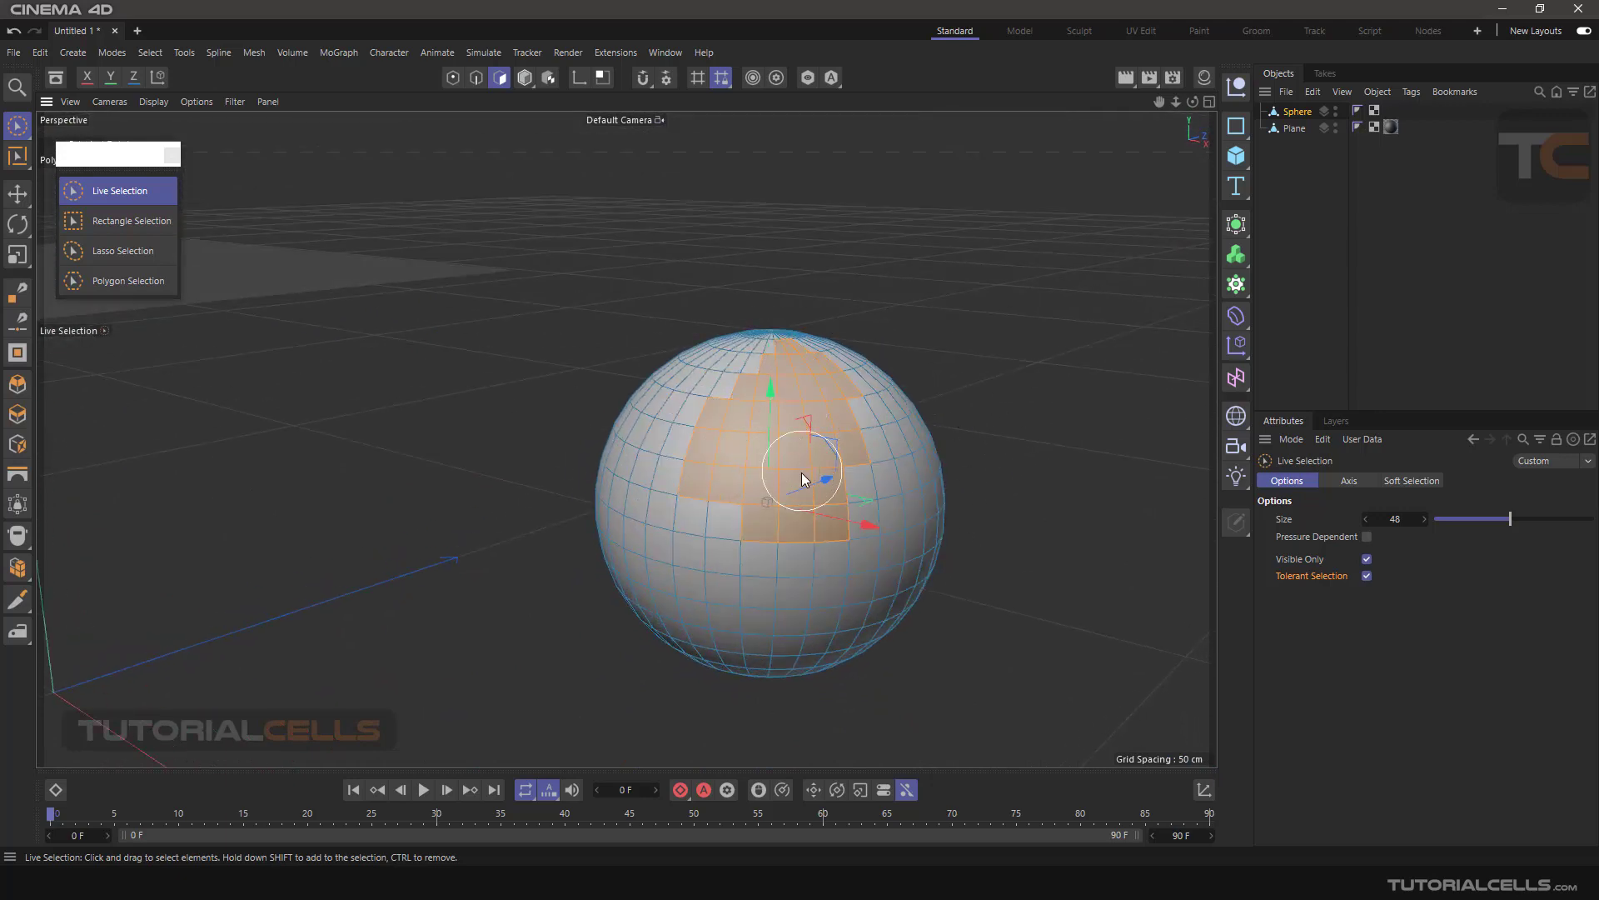
{"action": "left_click", "coordinate": [968, 473]}
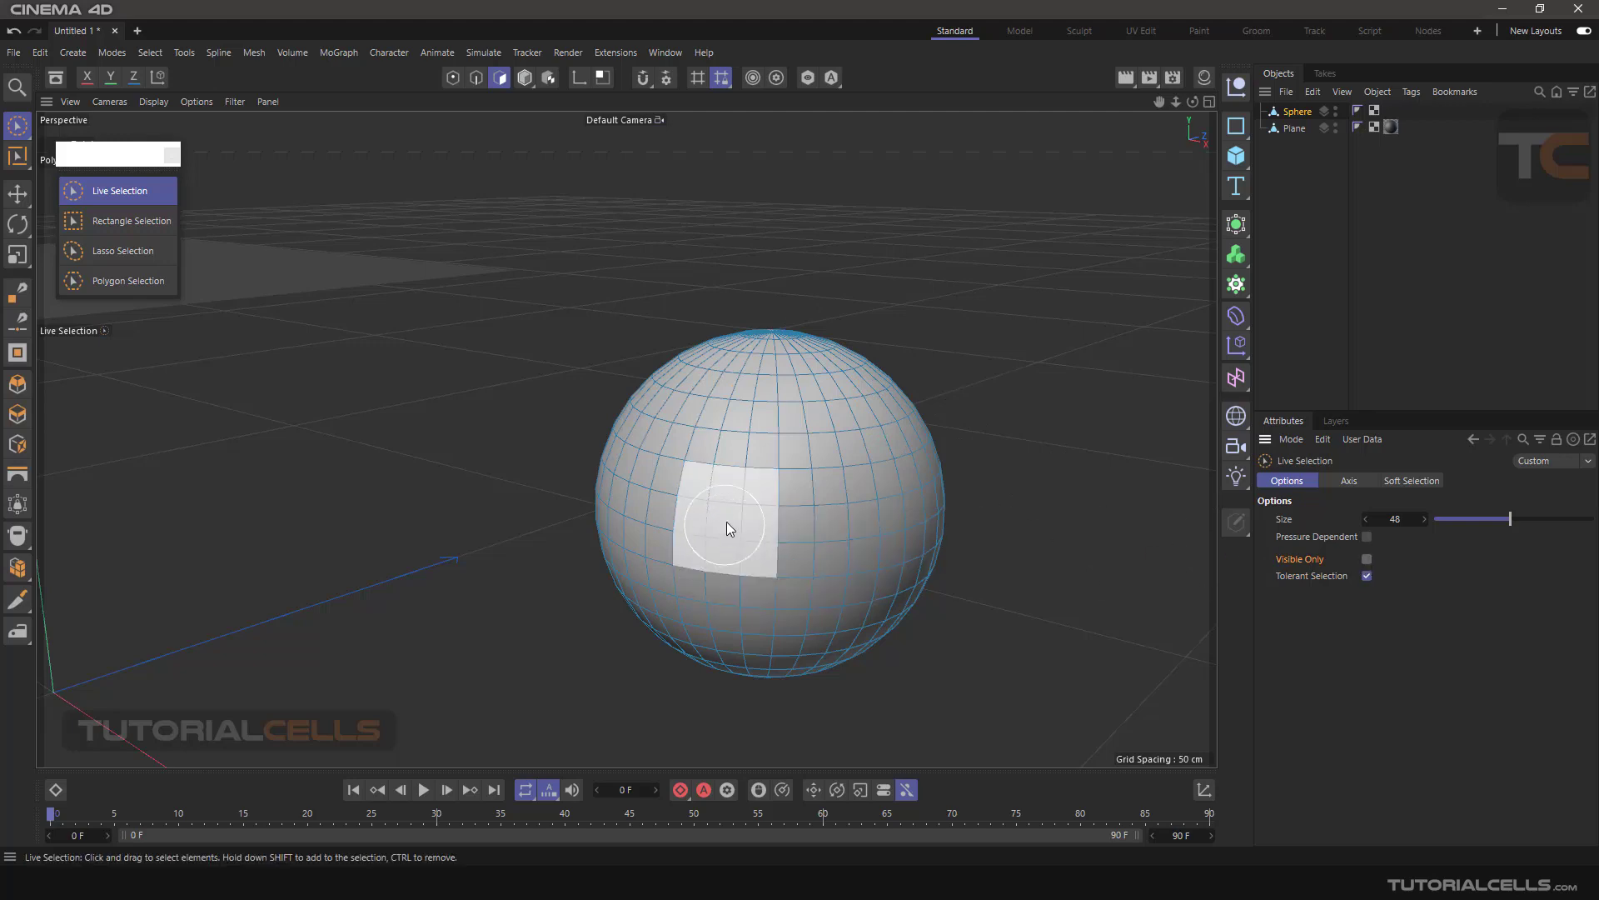
Turn off Visible Only, paint polygons across the sphere's front, check its far side, and clear the selection
{"action": "mouse_move", "coordinate": [727, 522]}
{"action": "left_mouse_down"}
{"action": "mouse_move", "coordinate": [778, 487]}
{"action": "mouse_move", "coordinate": [747, 448]}
{"action": "mouse_move", "coordinate": [809, 523]}
{"action": "mouse_move", "coordinate": [825, 462]}
{"action": "mouse_move", "coordinate": [743, 563]}
{"action": "mouse_move", "coordinate": [667, 574]}
{"action": "left_mouse_up"}
{"action": "mouse_move", "coordinate": [593, 399]}
{"action": "left_mouse_down", "text": "alt"}
{"action": "mouse_move", "coordinate": [672, 407]}
{"action": "mouse_move", "coordinate": [702, 453]}
{"action": "mouse_move", "coordinate": [912, 448]}
{"action": "mouse_move", "coordinate": [1013, 413]}
{"action": "mouse_move", "coordinate": [1159, 405]}
{"action": "mouse_move", "coordinate": [992, 403]}
{"action": "mouse_move", "coordinate": [791, 436]}
{"action": "mouse_move", "coordinate": [708, 472]}
{"action": "mouse_move", "coordinate": [967, 432]}
{"action": "mouse_move", "coordinate": [707, 458]}
{"action": "left_mouse_up", "text": "alt"}
{"action": "left_click_drag", "start_coordinate": [958, 549], "coordinate": [941, 481], "text": "alt"}
{"action": "left_click", "coordinate": [982, 458]}
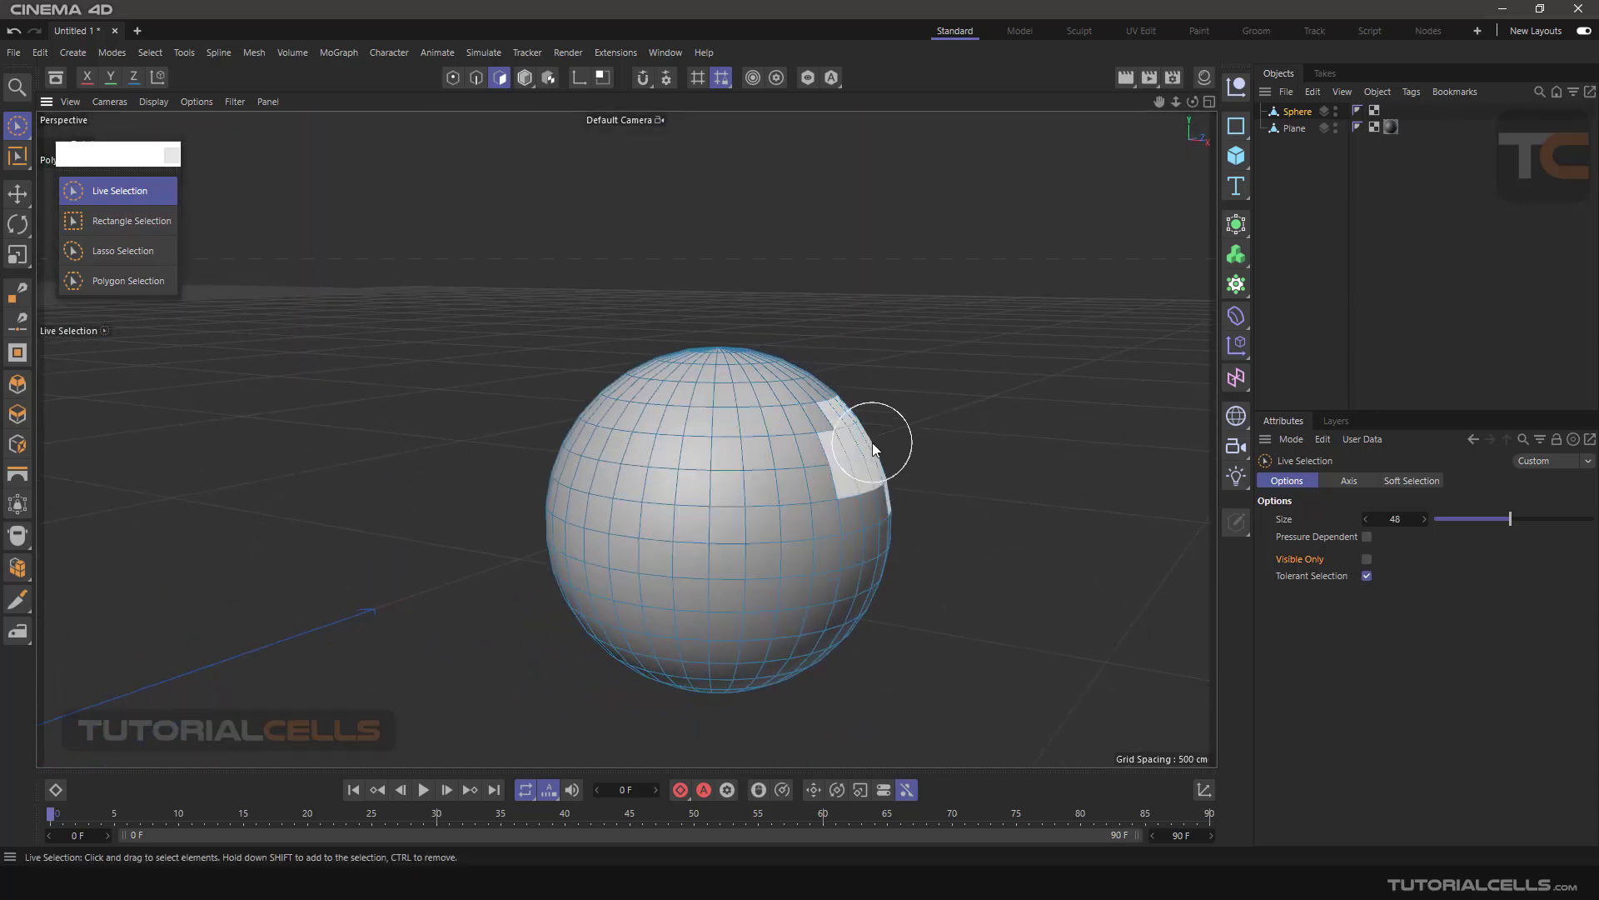
Switch from the Perspective view to a full-size Front view with the sphere centred
{"action": "scroll", "coordinate": [722, 438], "scroll_direction": "down", "scroll_amount": 1}
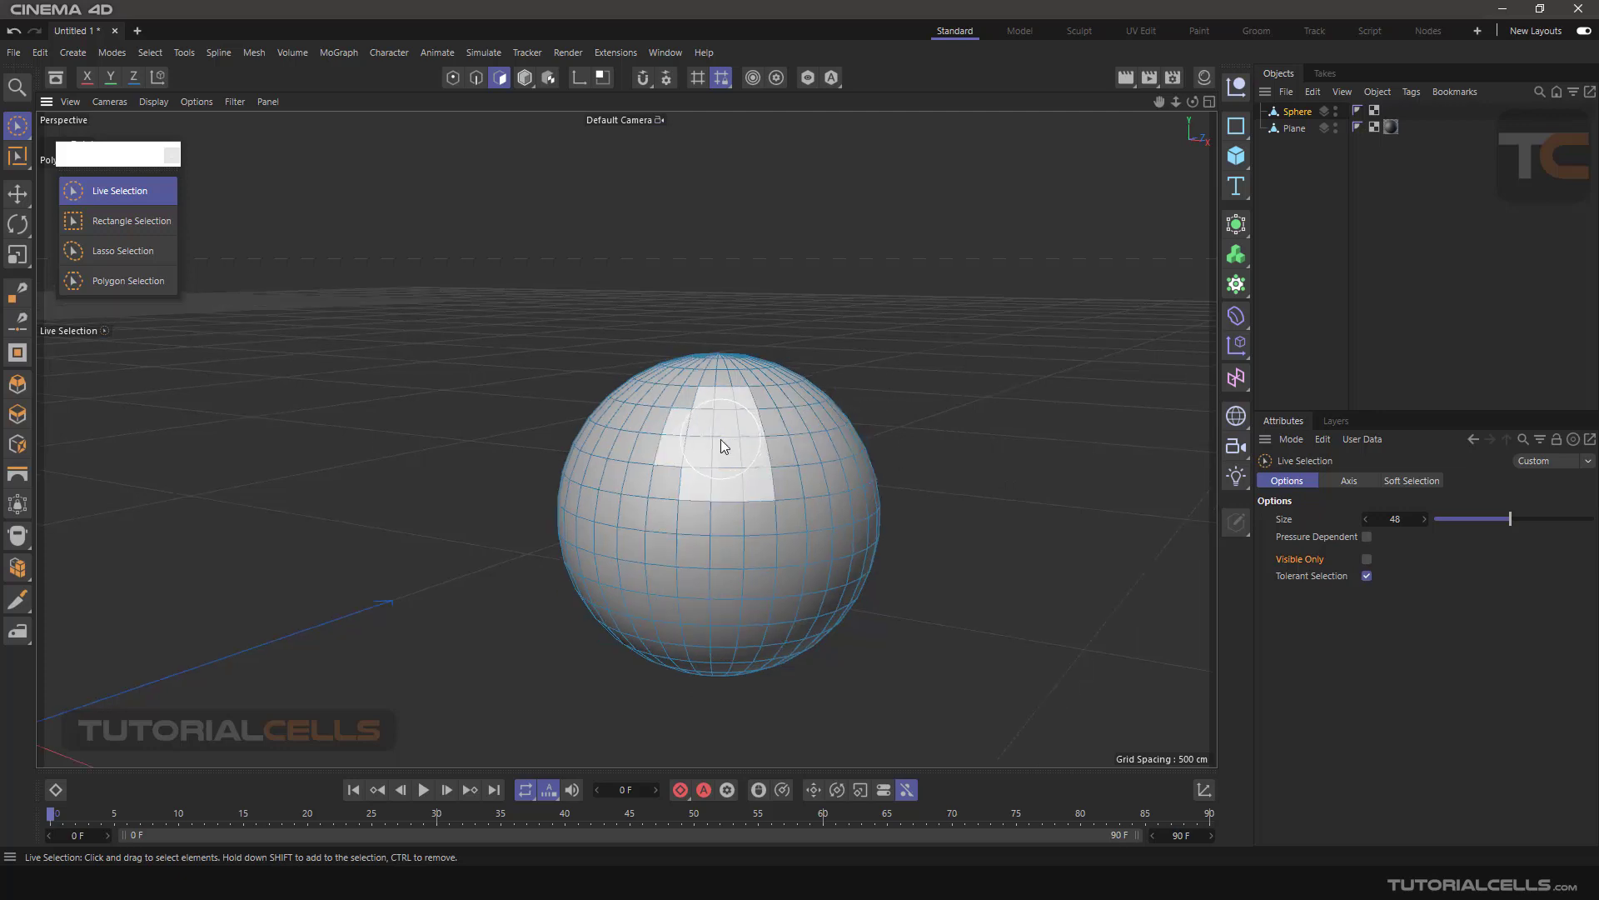
{"action": "middle_click", "coordinate": [721, 438]}
{"action": "middle_click", "coordinate": [962, 528]}
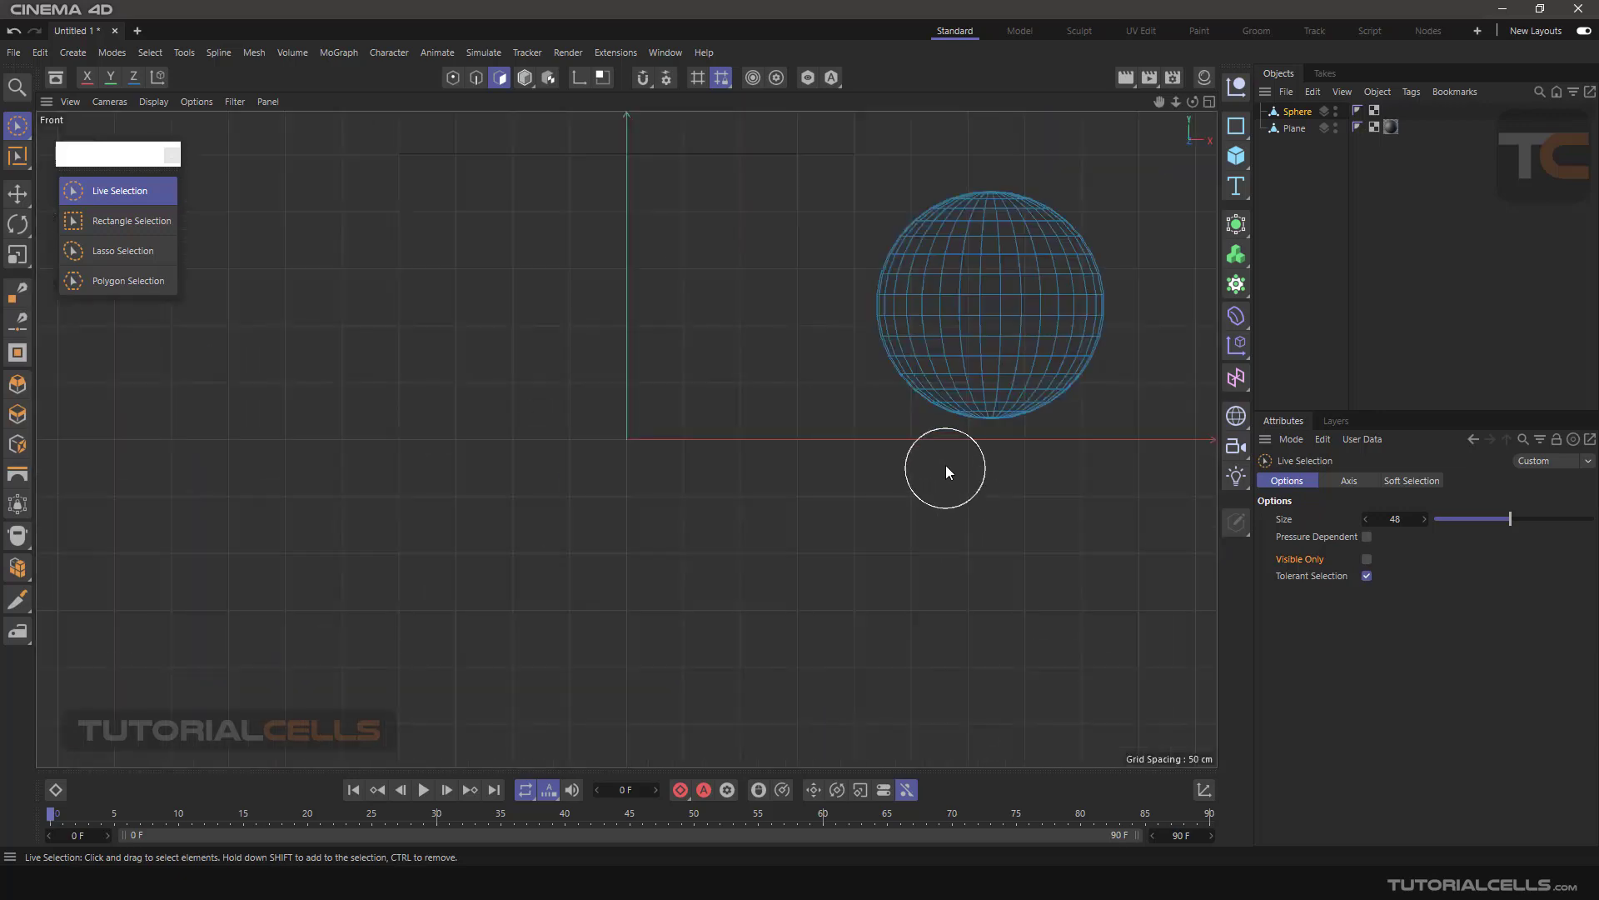
{"action": "middle_click_drag", "start_coordinate": [946, 472], "coordinate": [739, 596], "text": "alt"}
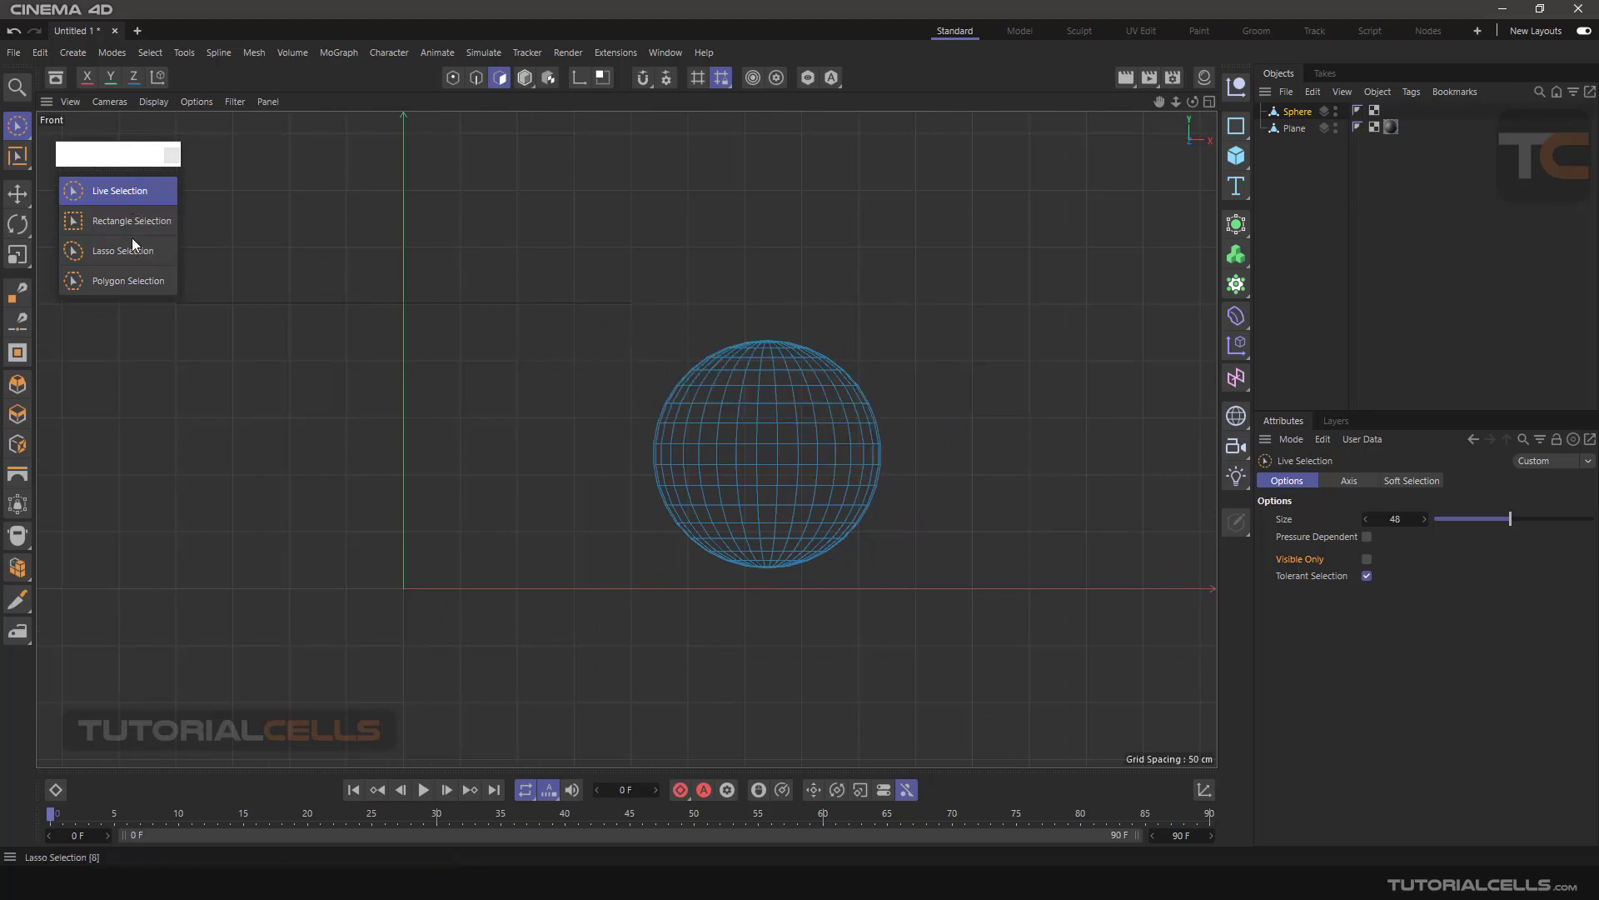
Examine the options of the Rectangle, Lasso and Polygon Selection tools in turn
{"action": "left_click", "coordinate": [98, 221]}
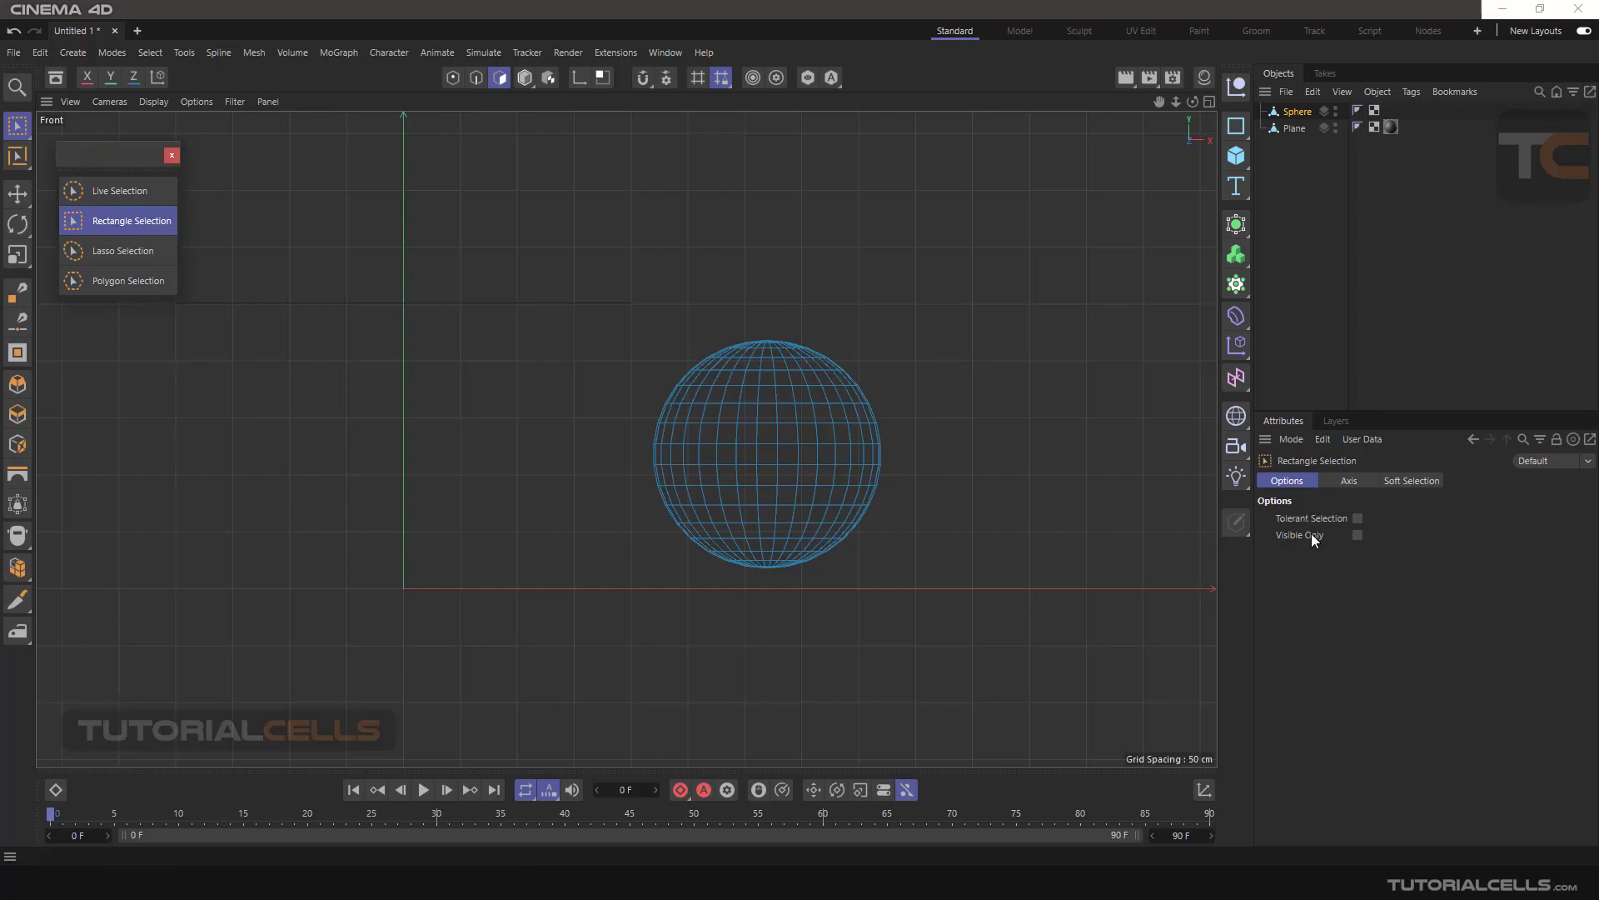
{"action": "left_click", "coordinate": [125, 250]}
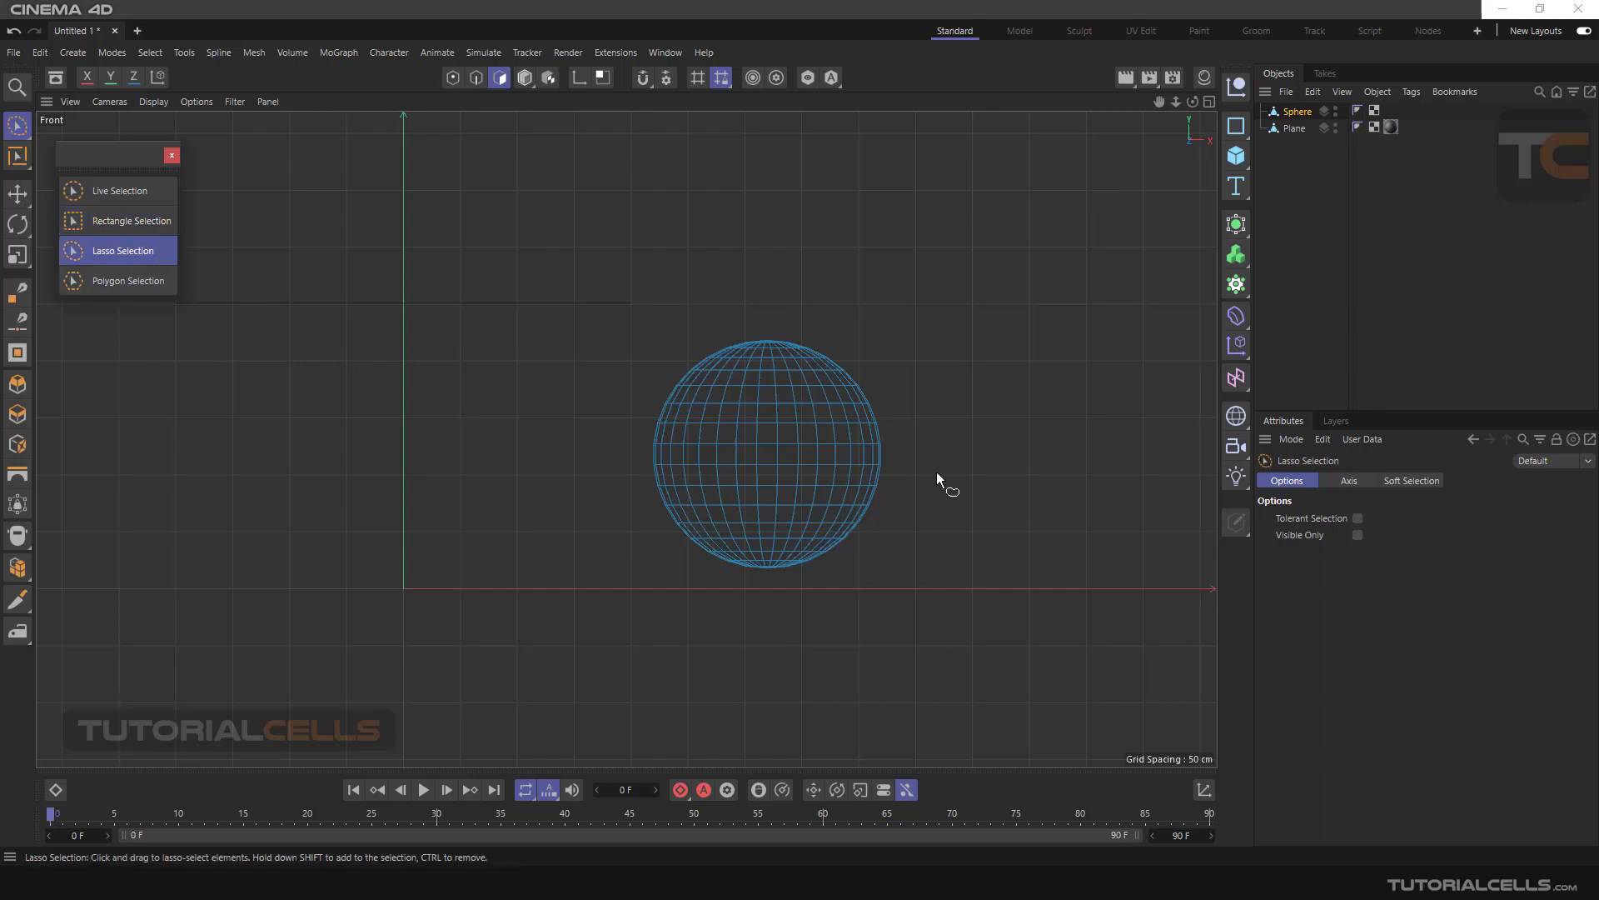
{"action": "left_click", "coordinate": [135, 286]}
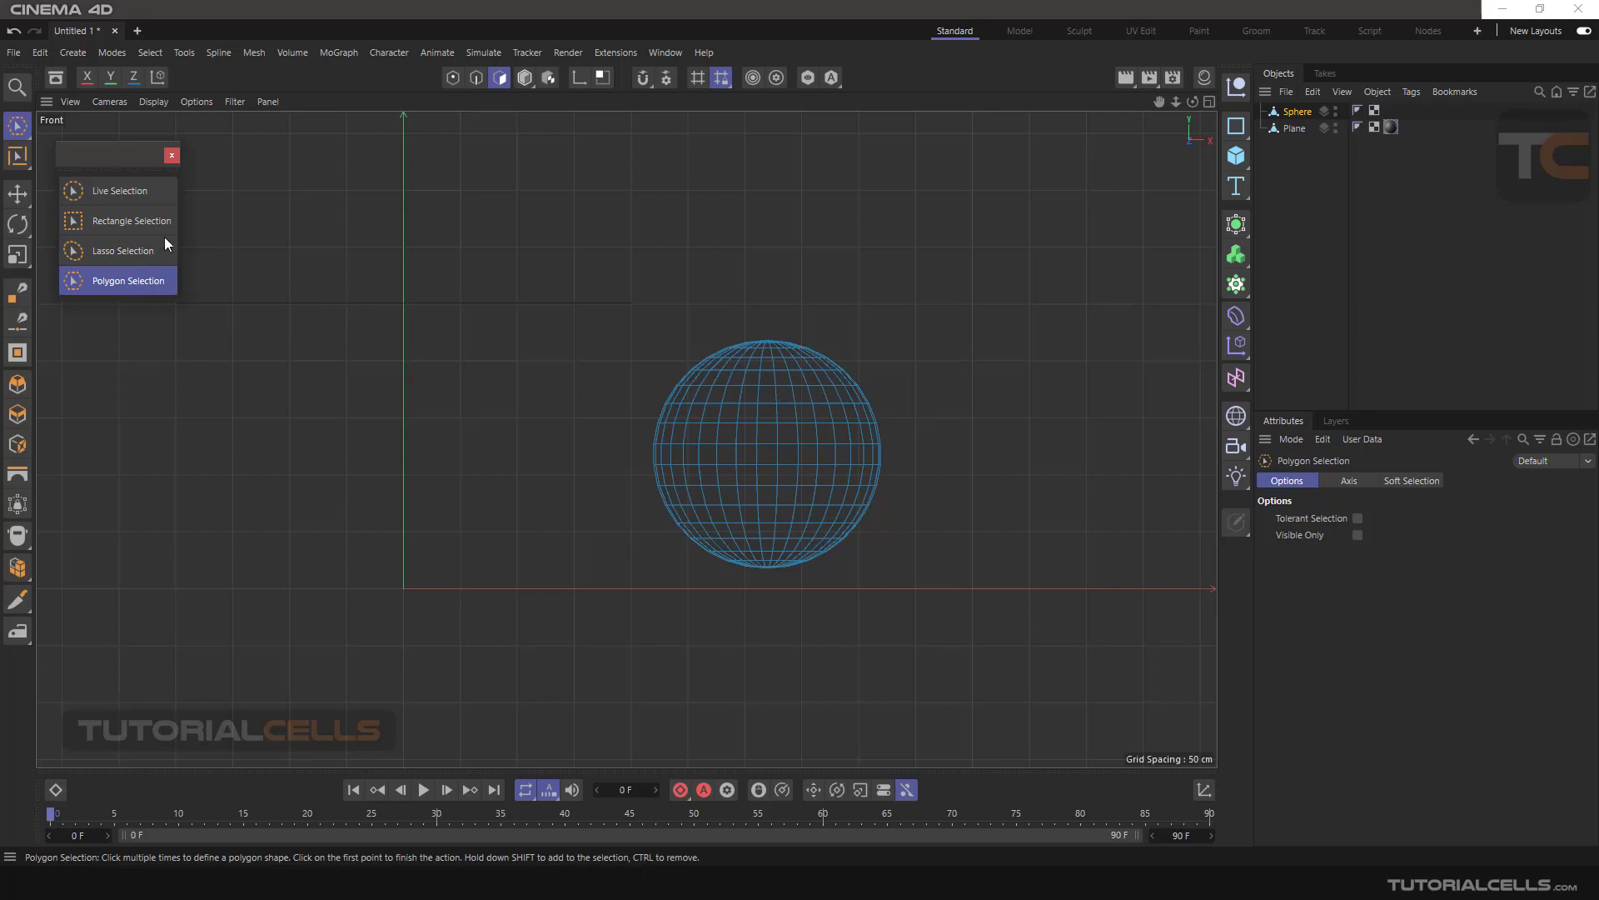
Turn on Visible Only for Rectangle Selection and box-select the sphere's top polygon rows in the Front view
{"action": "left_click", "coordinate": [114, 225]}
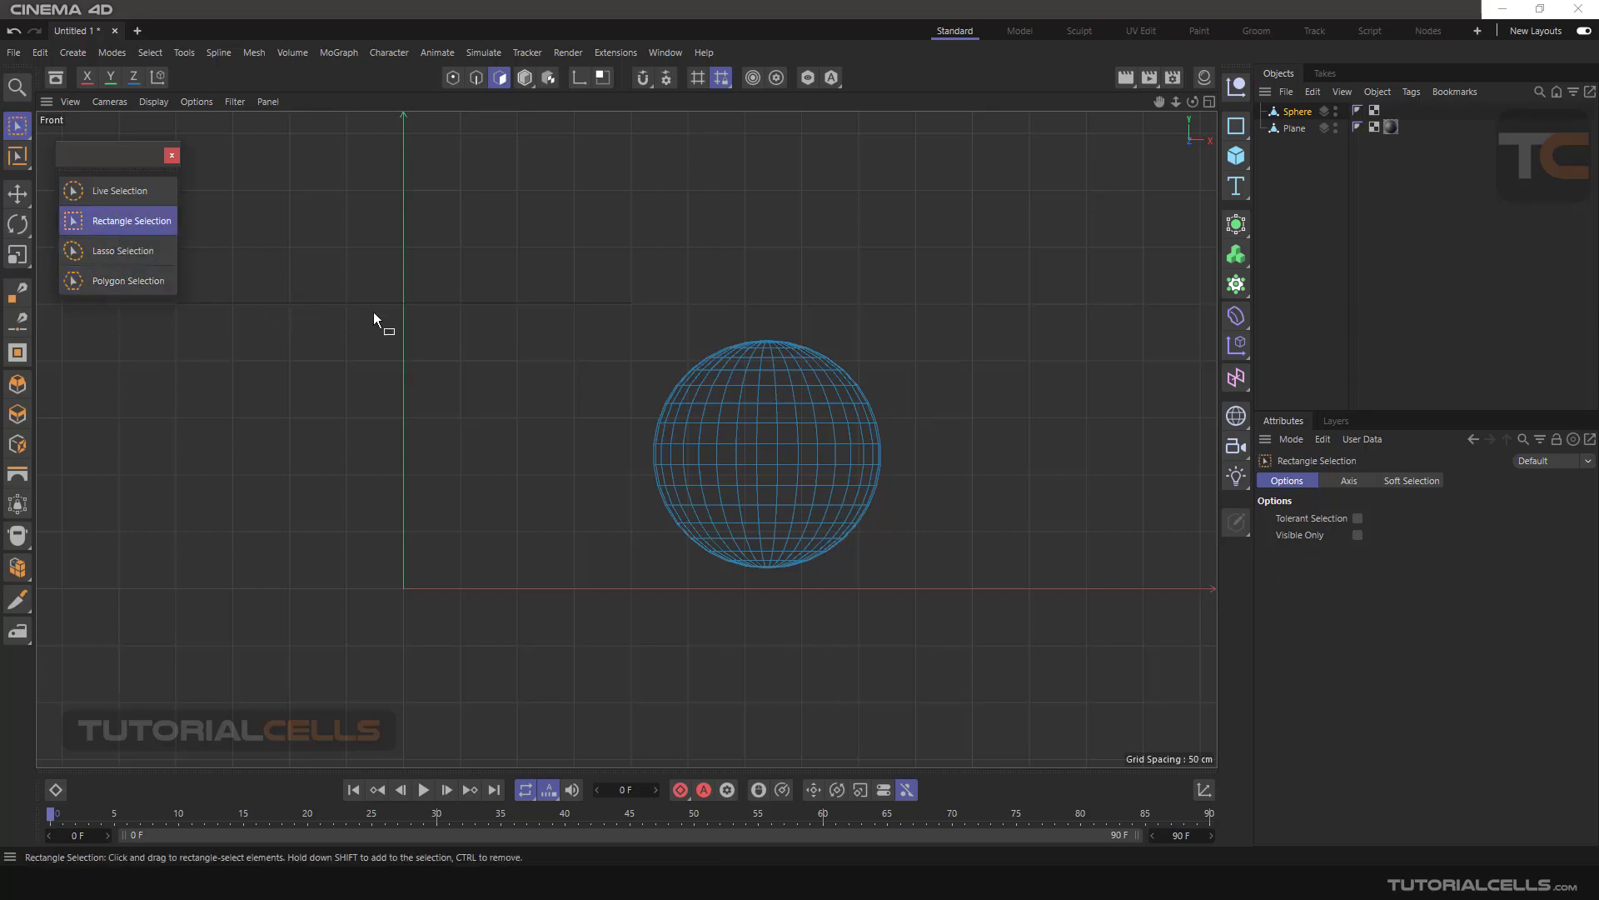
{"action": "scroll", "coordinate": [902, 347], "scroll_direction": "up", "scroll_amount": 2}
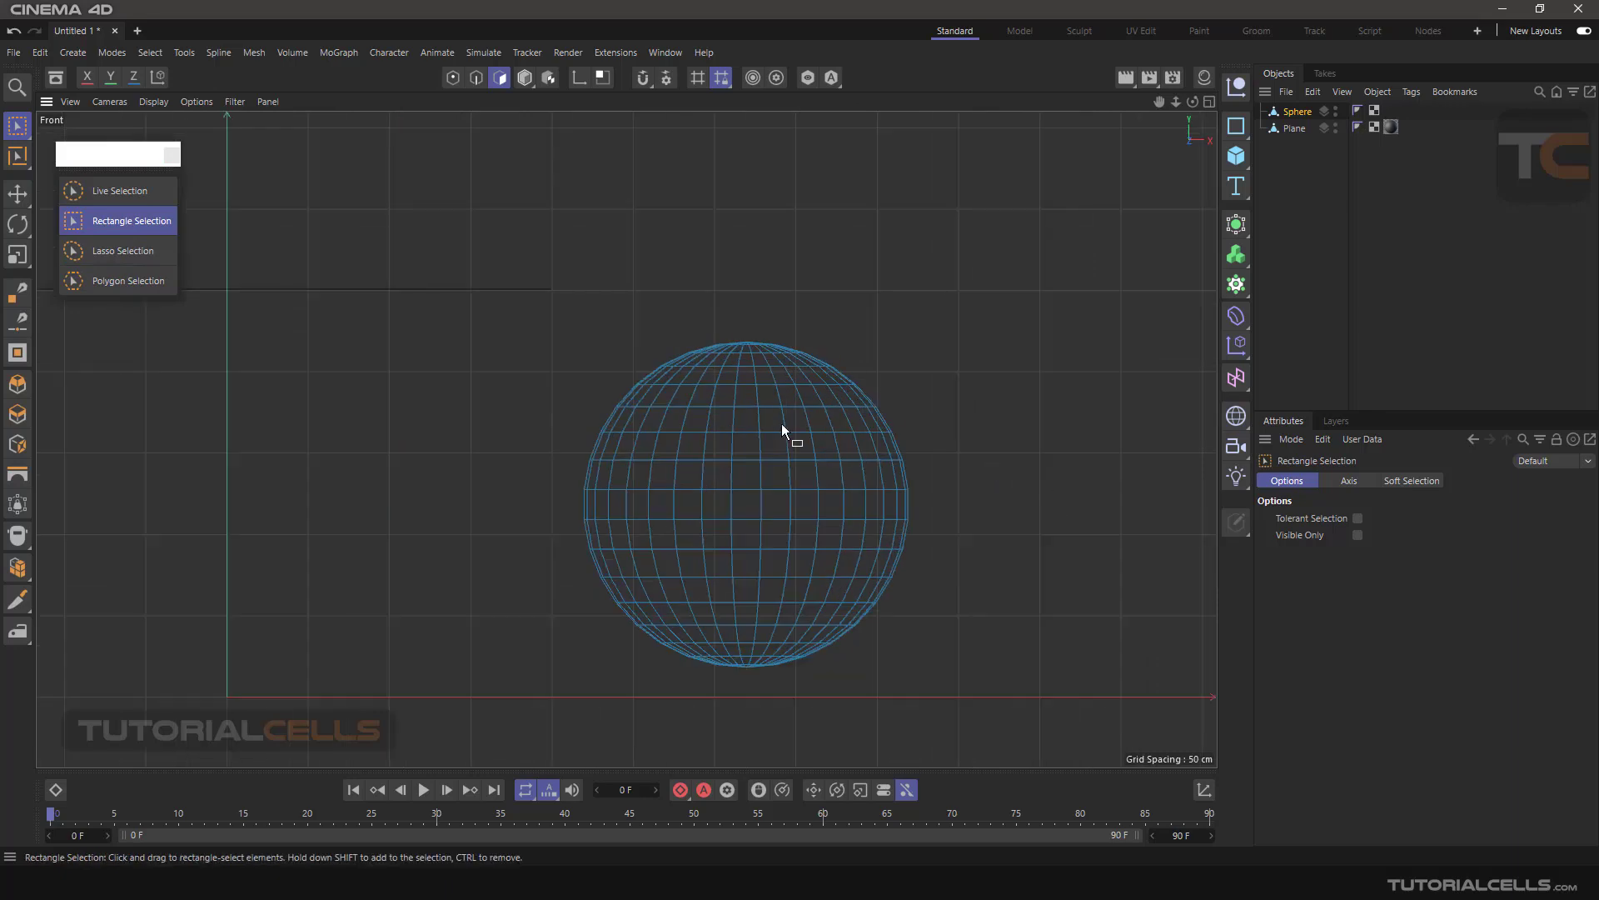
{"action": "scroll", "coordinate": [786, 429], "scroll_direction": "up", "scroll_amount": 1}
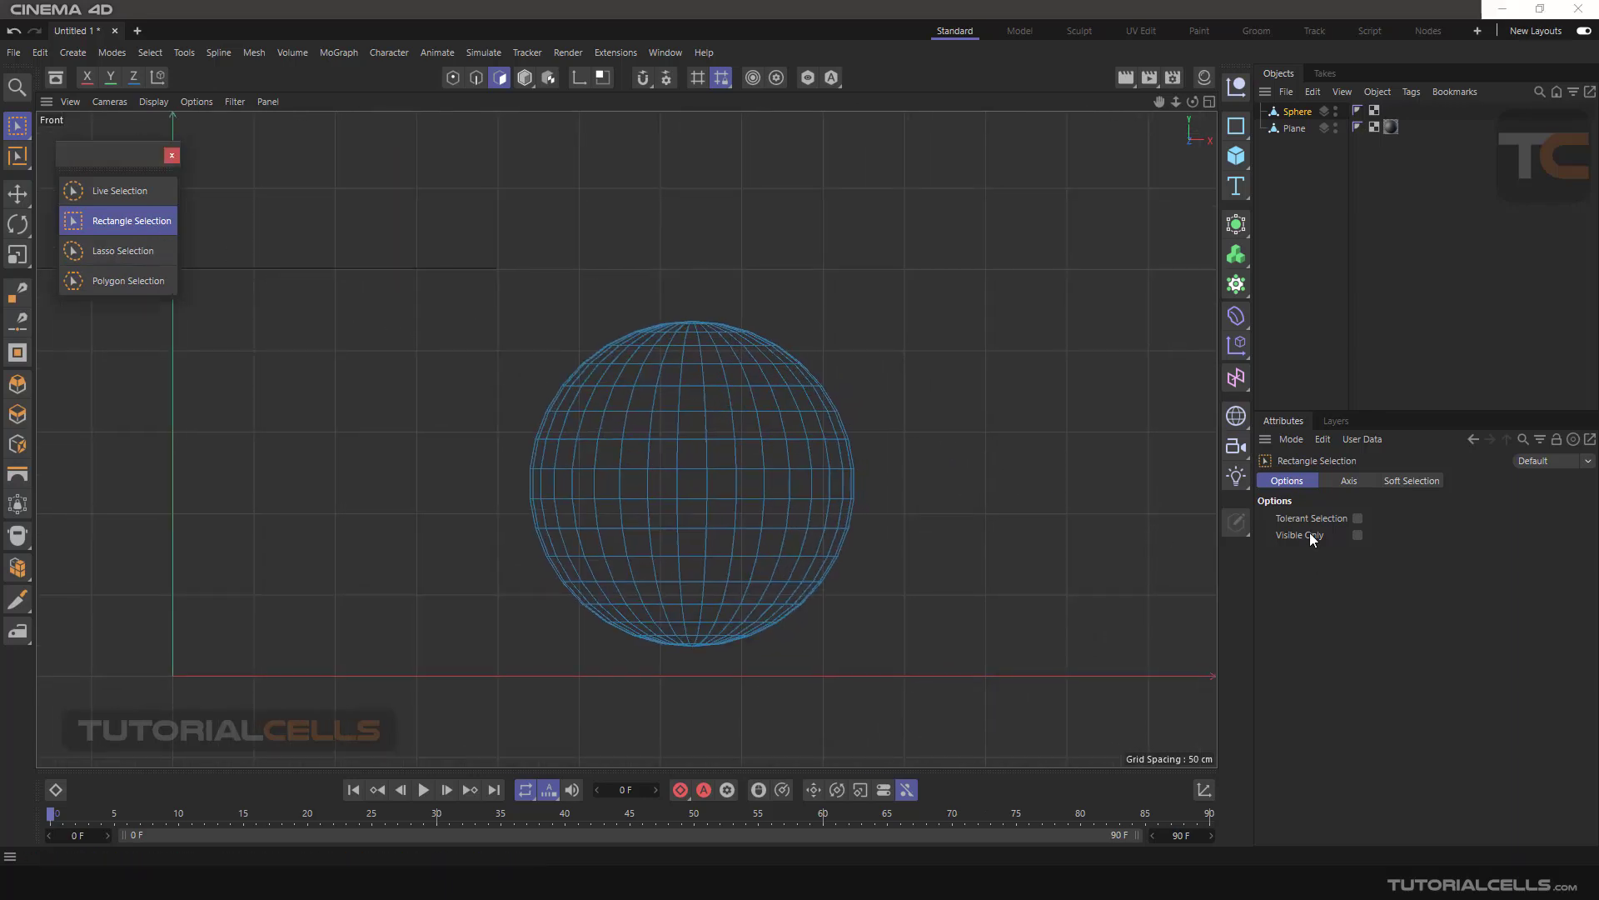
{"action": "left_click", "coordinate": [1357, 536]}
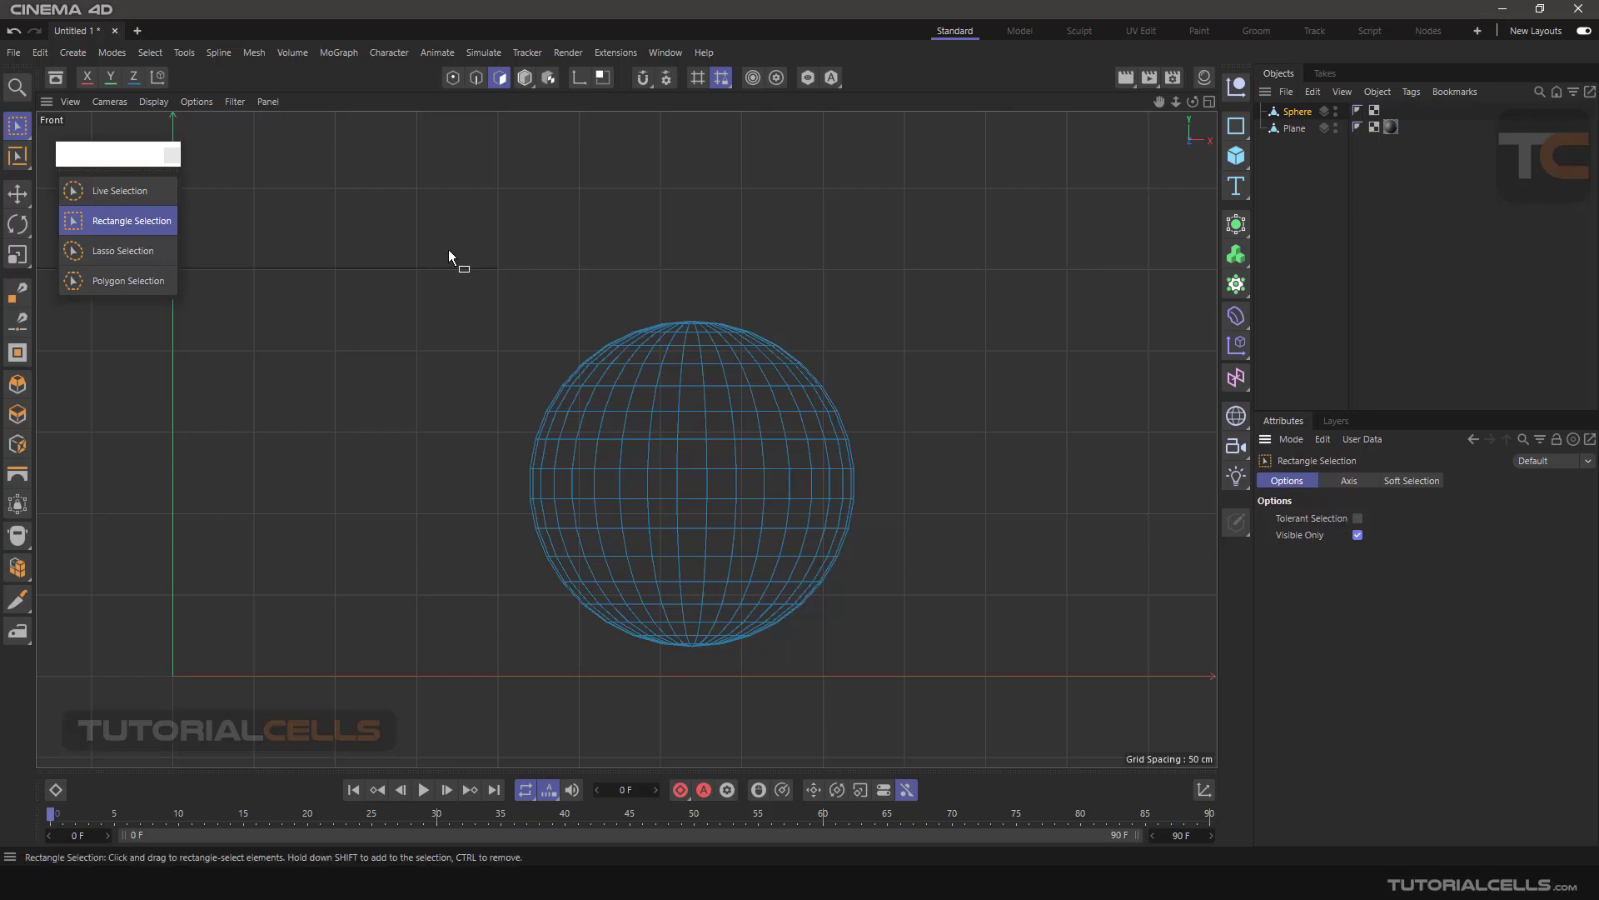
{"action": "left_click_drag", "start_coordinate": [440, 247], "coordinate": [884, 400]}
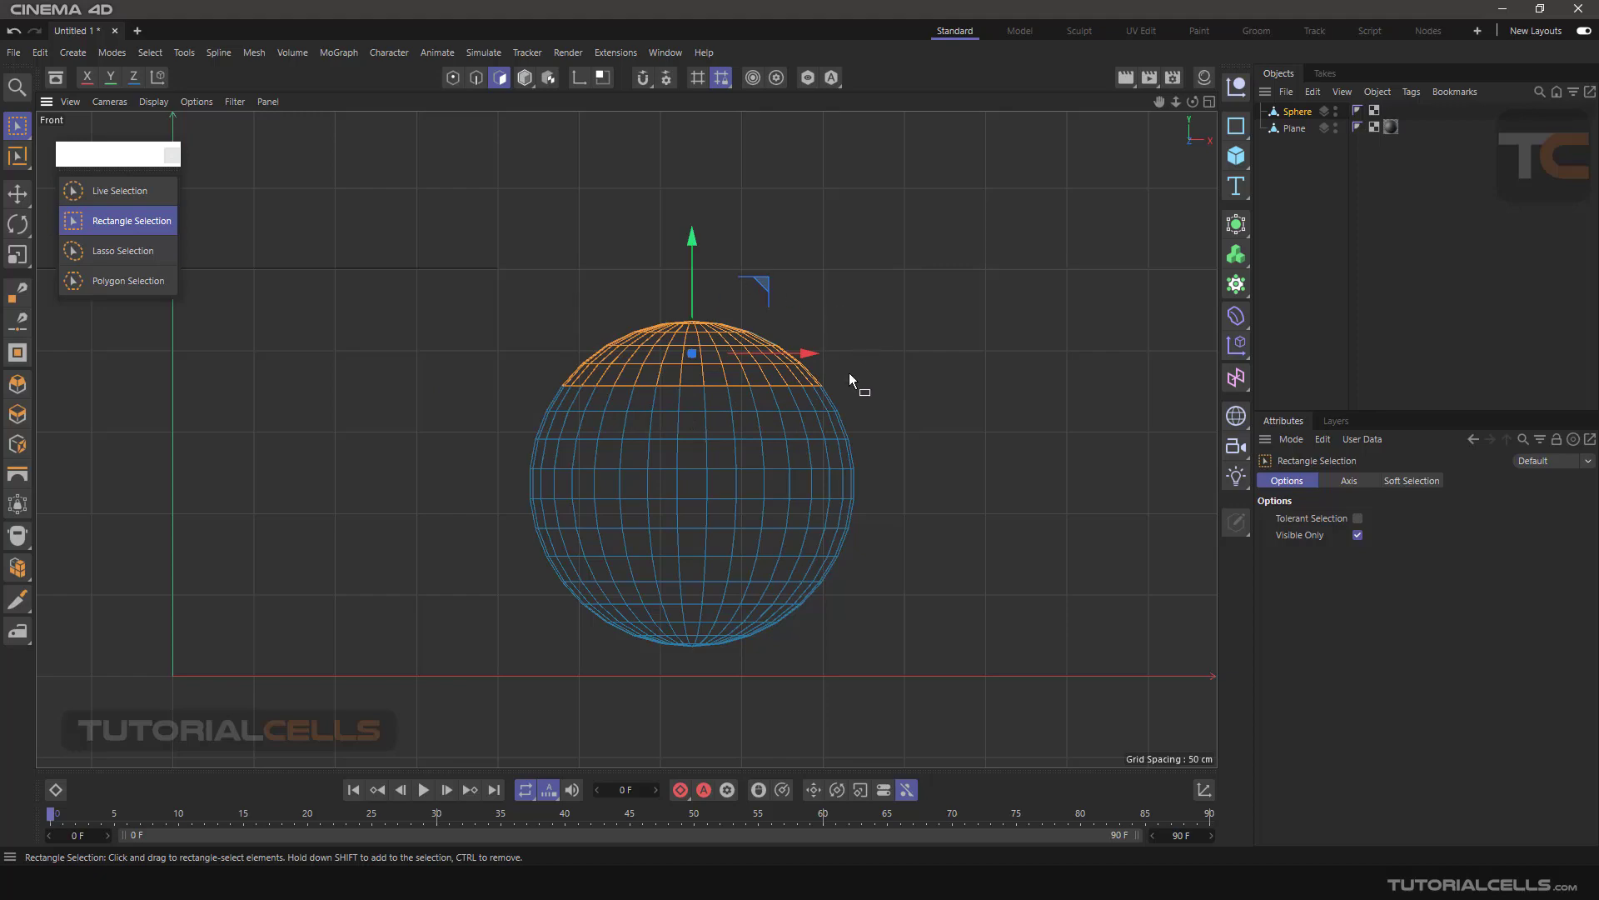
Turn on Tolerant Selection, box-select the sphere's top rows again in the Front view, and examine the selection in Perspective
{"action": "scroll", "coordinate": [696, 348], "scroll_direction": "up", "scroll_amount": 4}
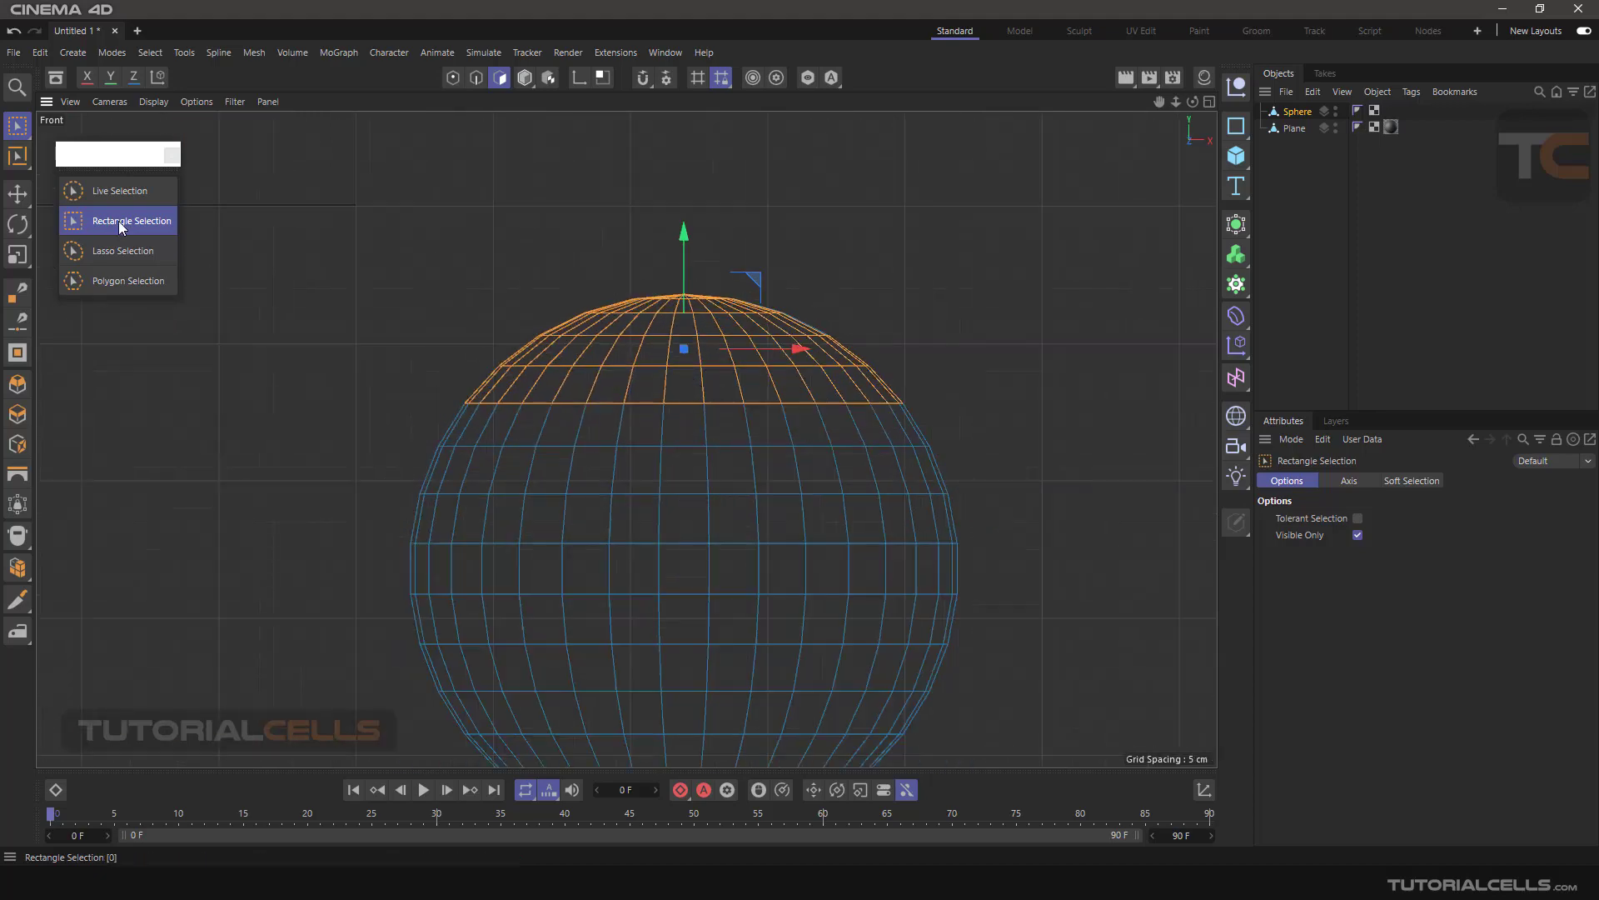
{"action": "left_click", "coordinate": [1358, 518]}
{"action": "left_click_drag", "start_coordinate": [325, 233], "coordinate": [1015, 425]}
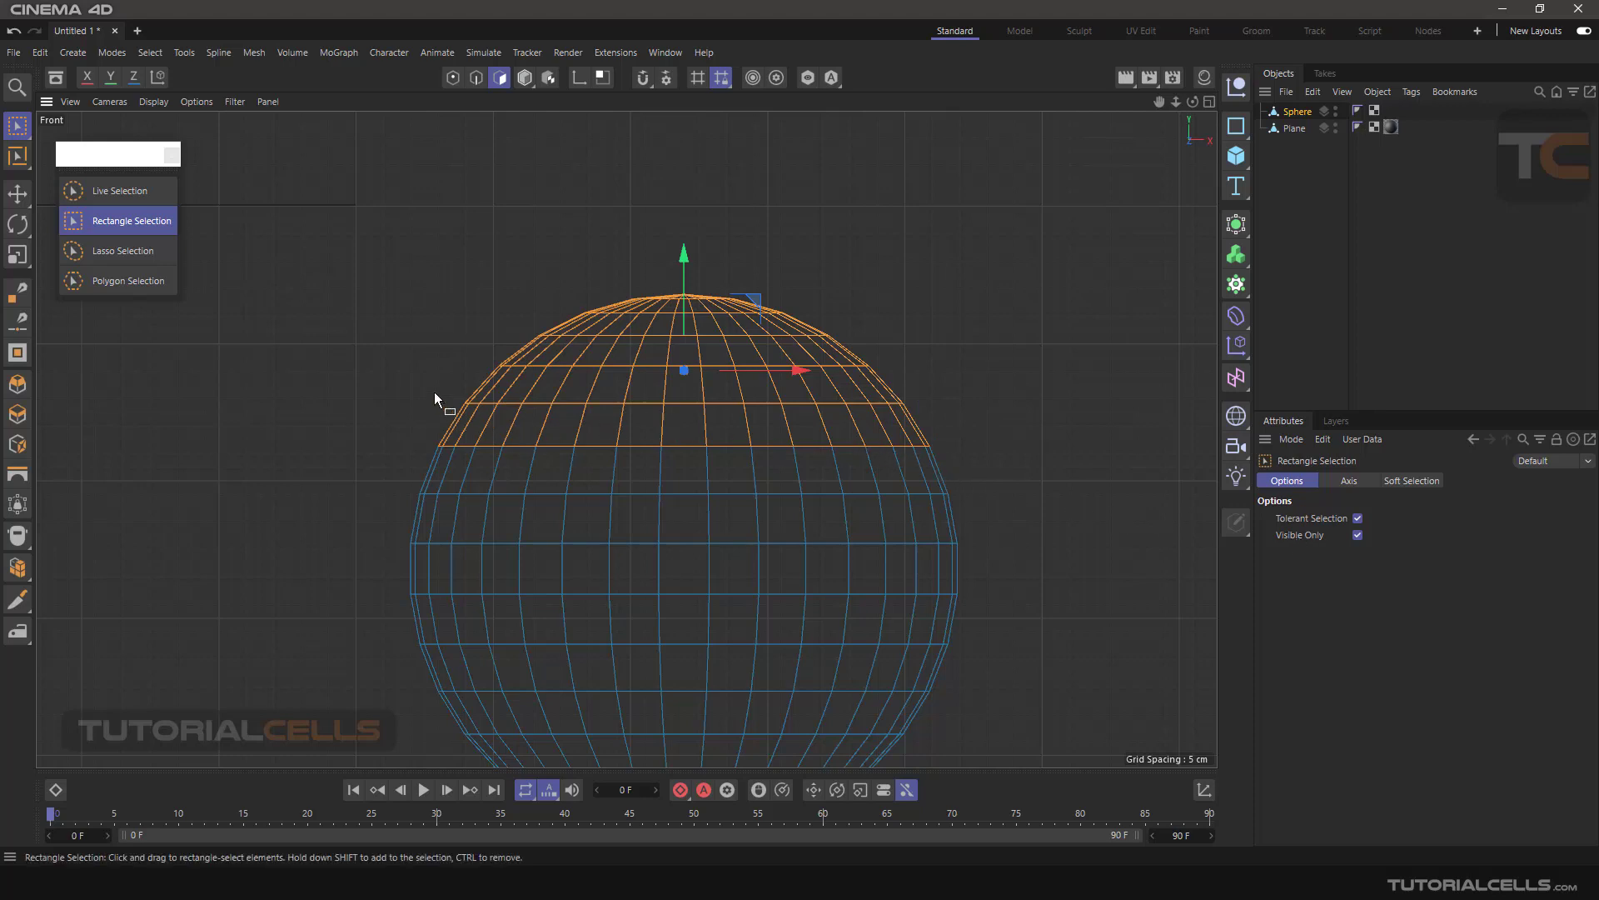
{"action": "middle_click", "coordinate": [766, 406]}
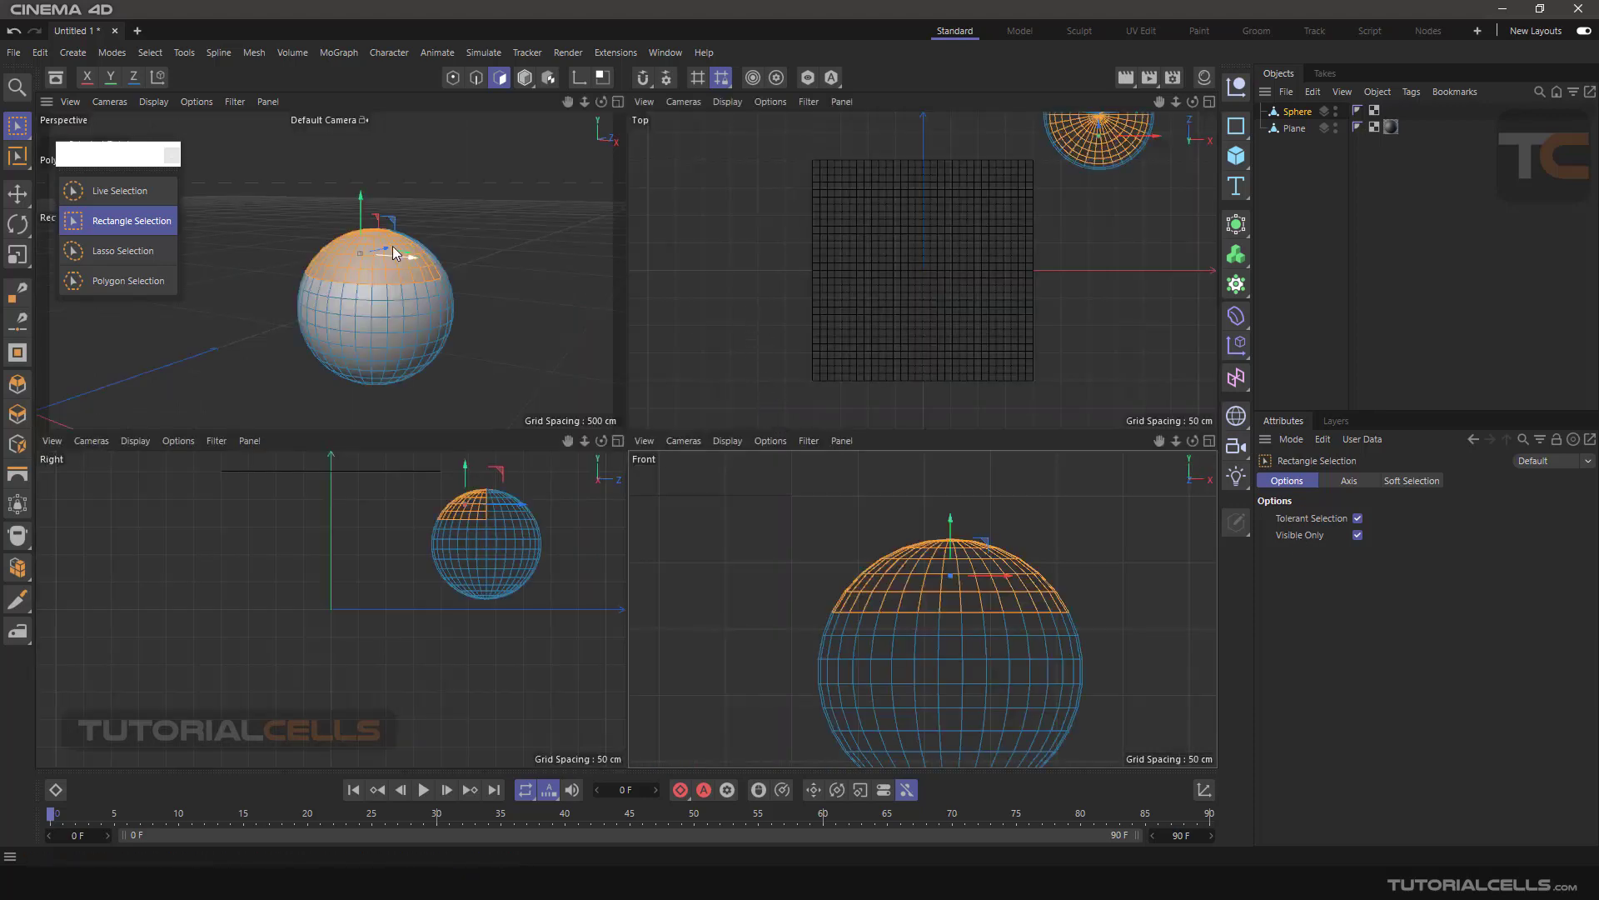
{"action": "left_click_drag", "start_coordinate": [408, 264], "coordinate": [421, 176], "text": "alt"}
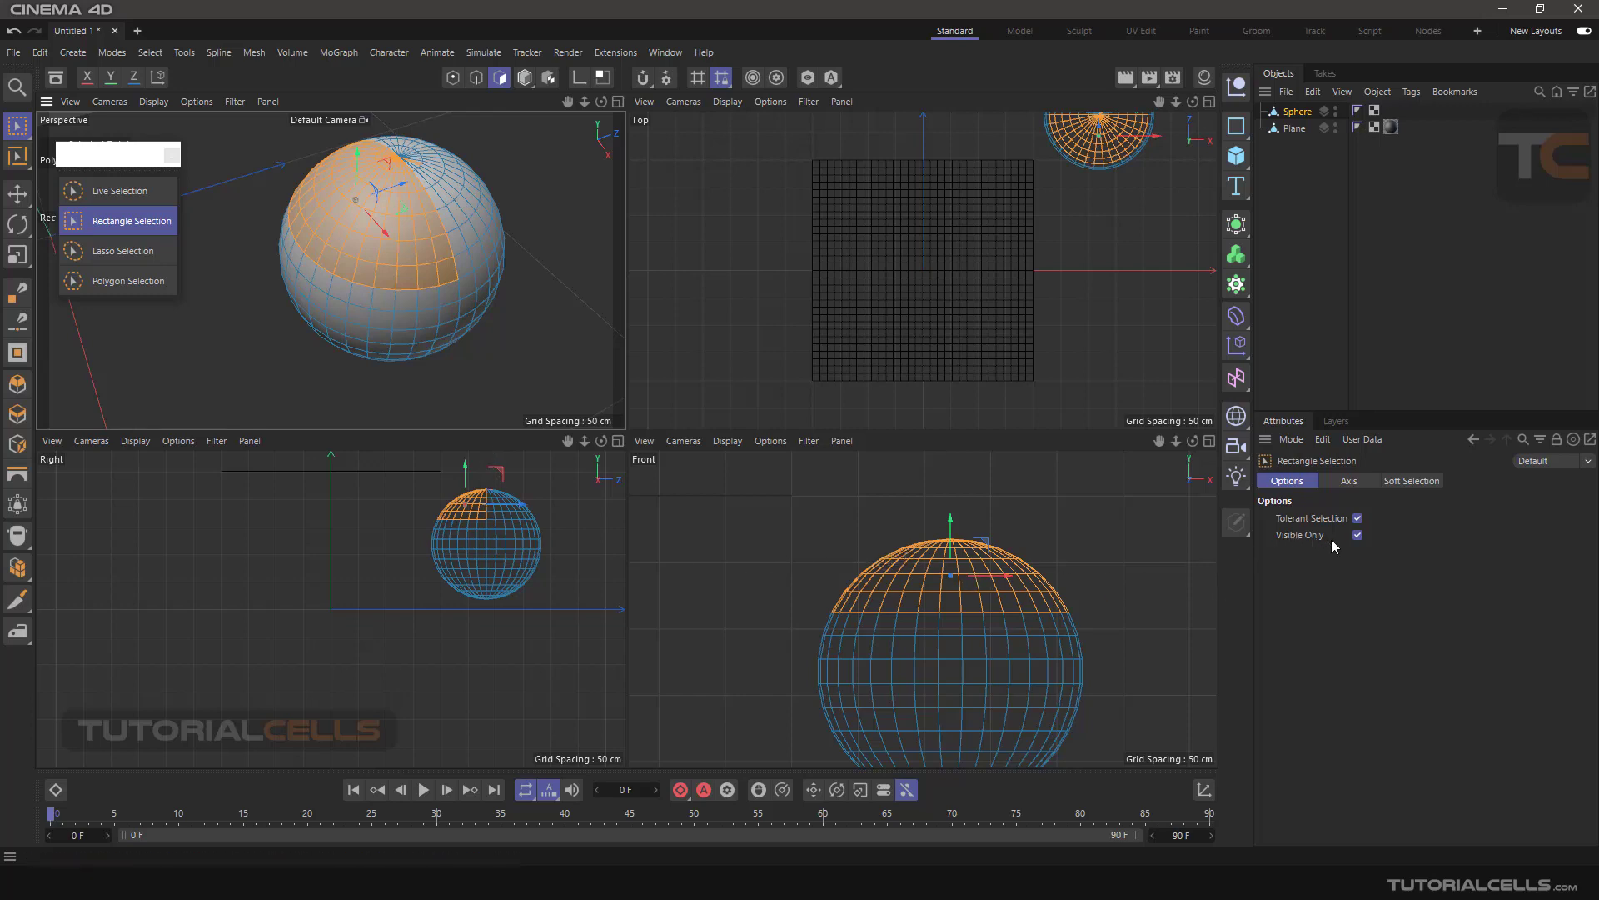
Turn off Visible Only for Rectangle Selection, box-select the sphere's top polygon rows in the Front view, and examine the selection in a full-size Perspective view
{"action": "left_click", "coordinate": [1356, 535]}
{"action": "middle_click_drag", "start_coordinate": [957, 583], "coordinate": [924, 570], "text": "alt"}
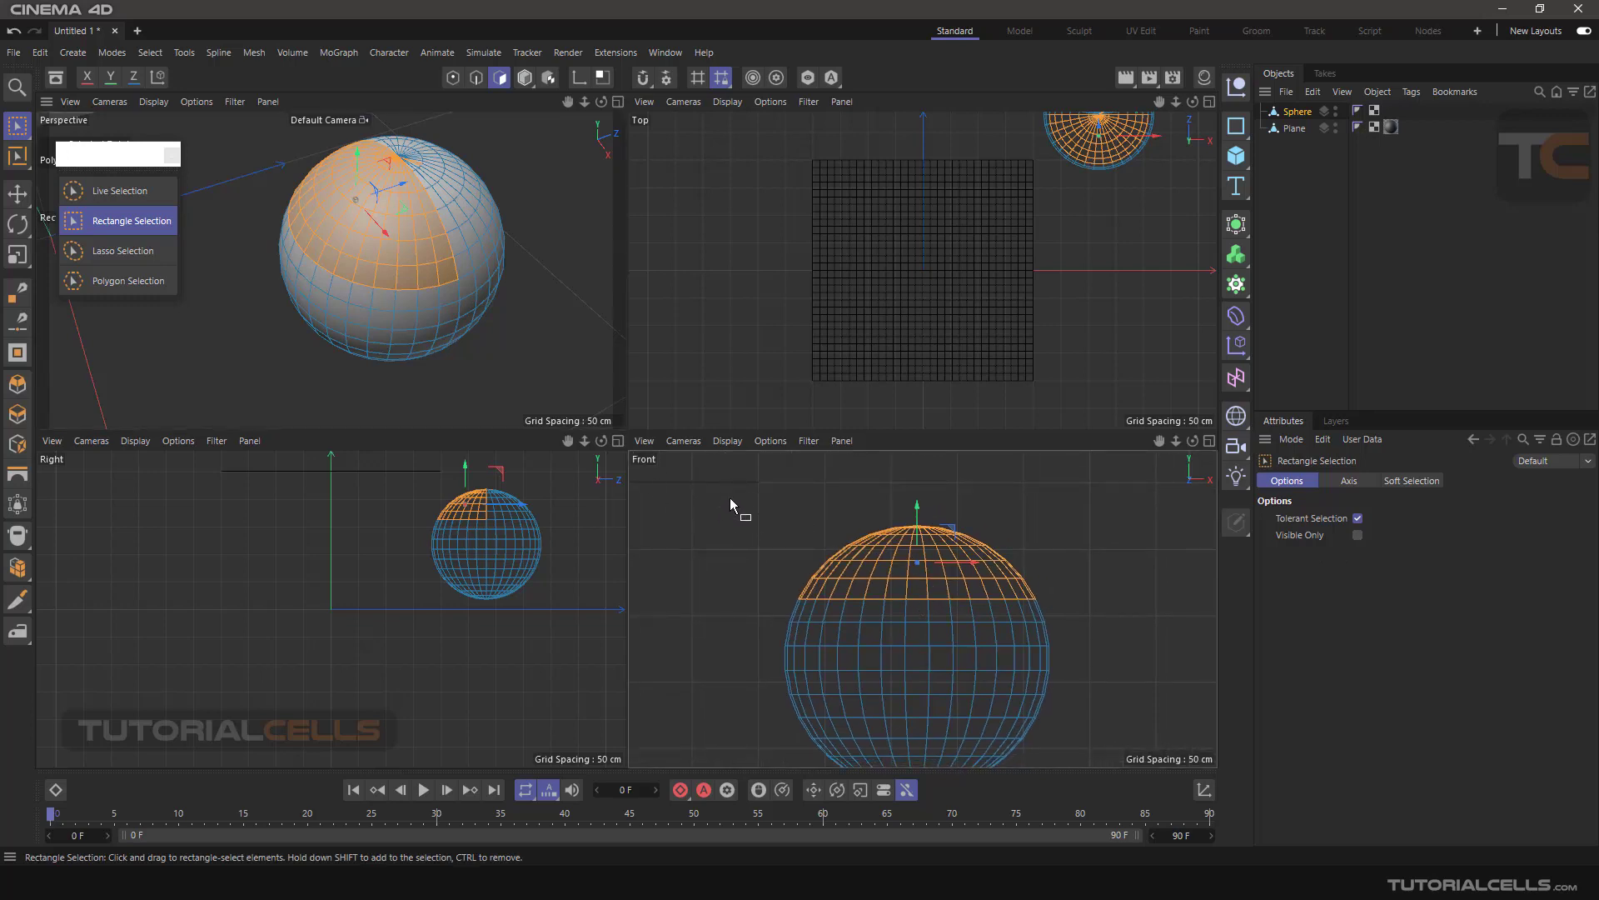
{"action": "left_click_drag", "start_coordinate": [733, 498], "coordinate": [1076, 610]}
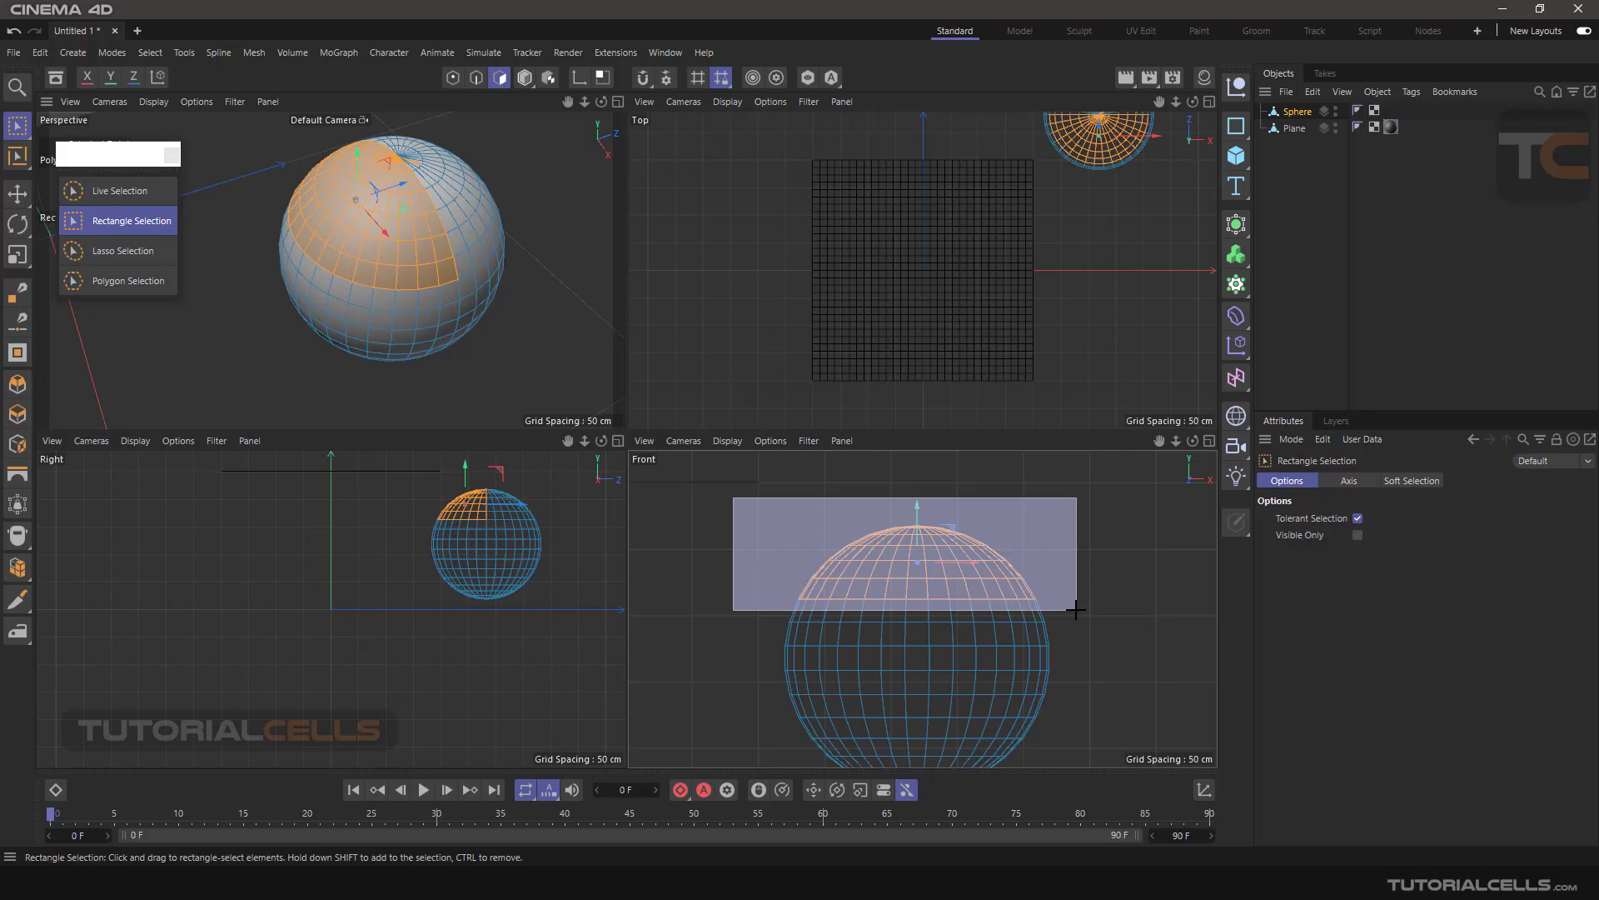
{"action": "left_click_drag", "start_coordinate": [1076, 609], "coordinate": [1076, 610]}
{"action": "left_click_drag", "start_coordinate": [525, 286], "coordinate": [445, 275], "text": "alt"}
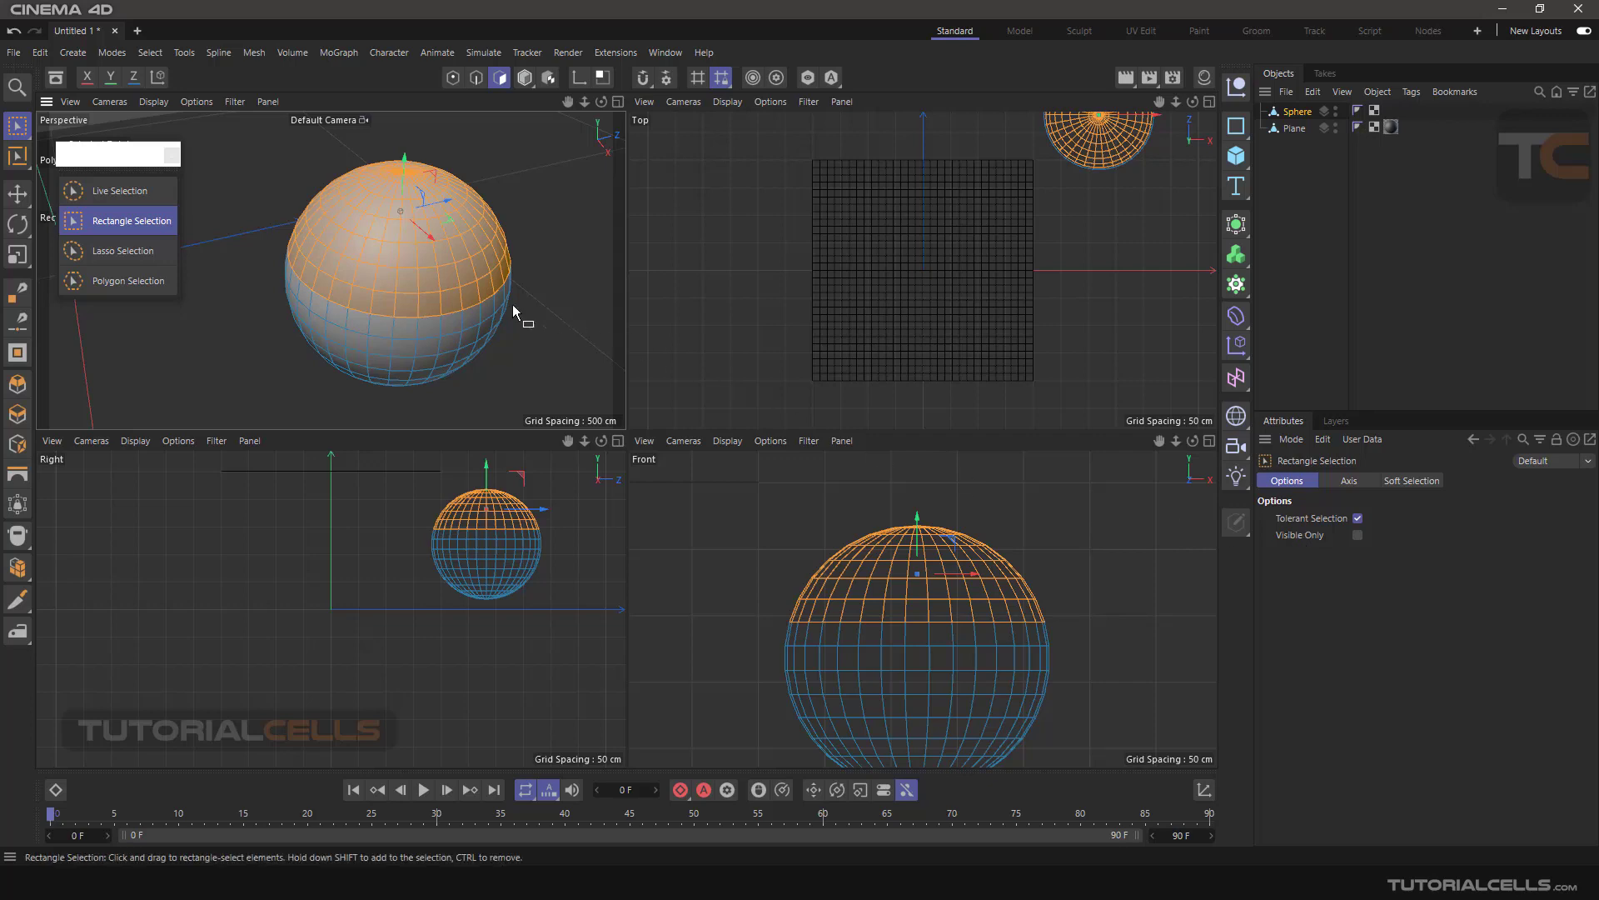
{"action": "middle_click", "coordinate": [442, 277]}
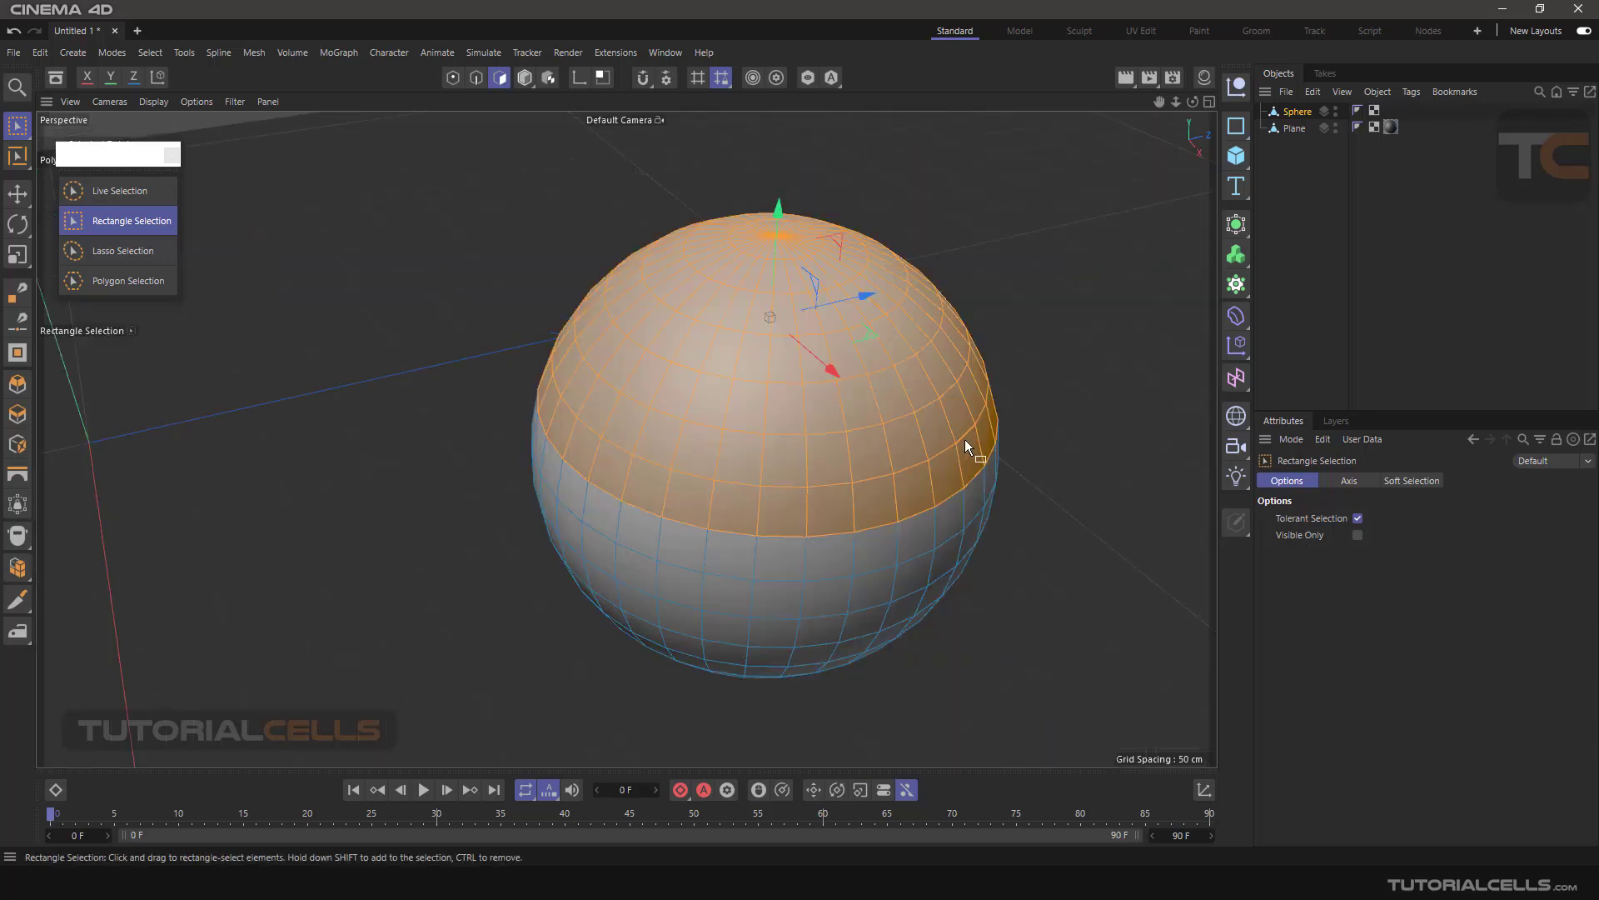
{"action": "middle_click_drag", "start_coordinate": [965, 445], "coordinate": [913, 438], "text": "alt"}
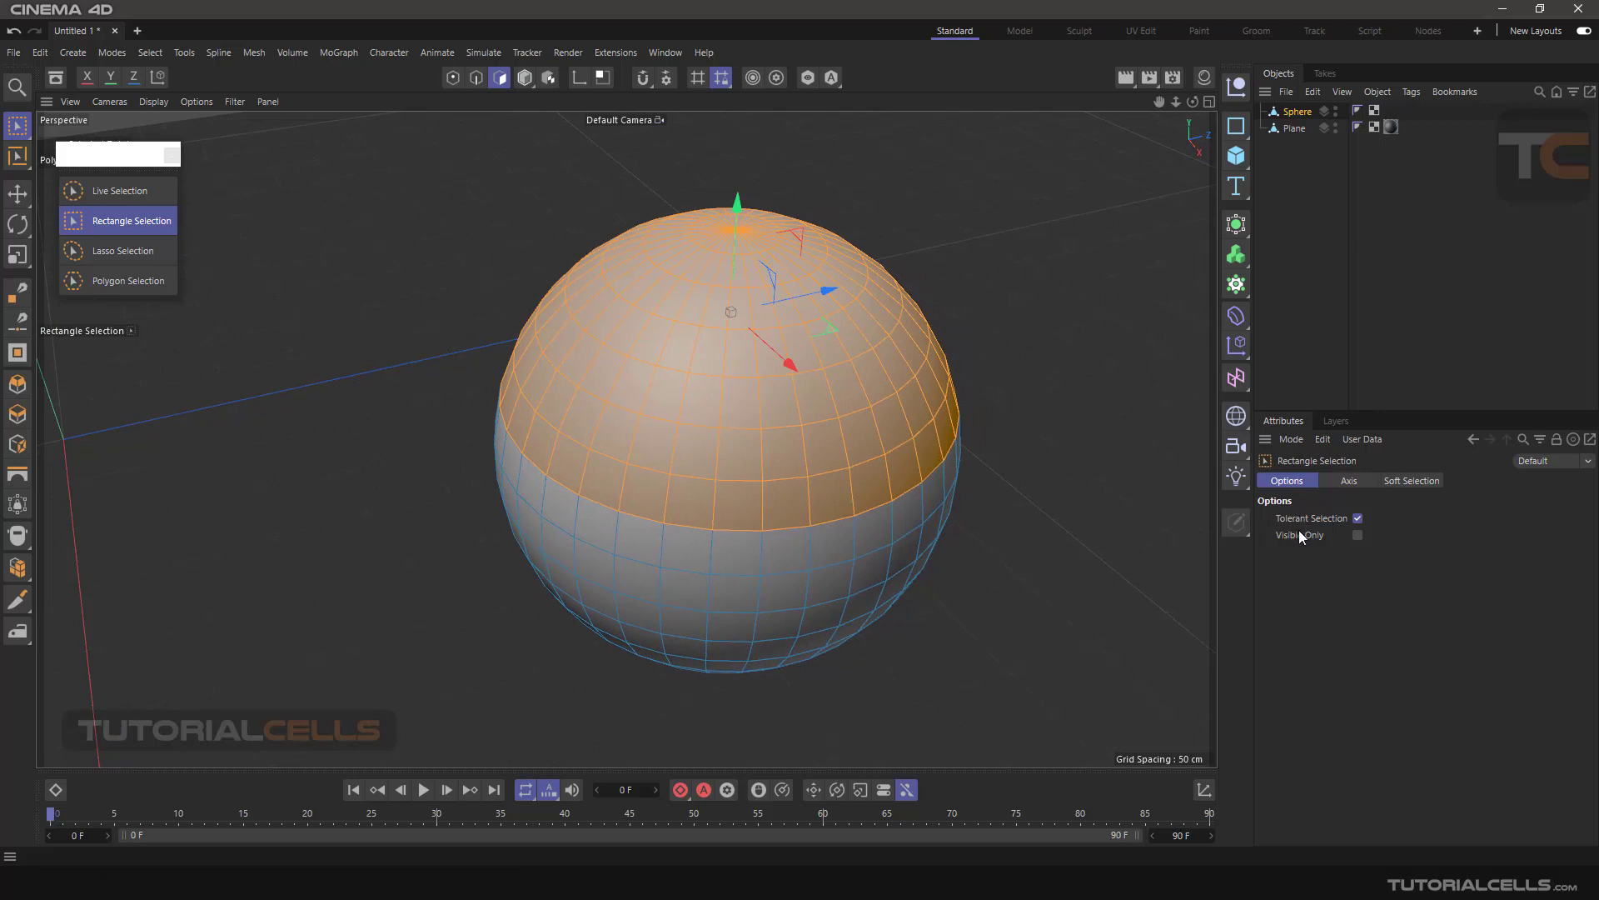
Examine the options of the Lasso, Polygon and Live Selection tools in turn
{"action": "left_click", "coordinate": [134, 253]}
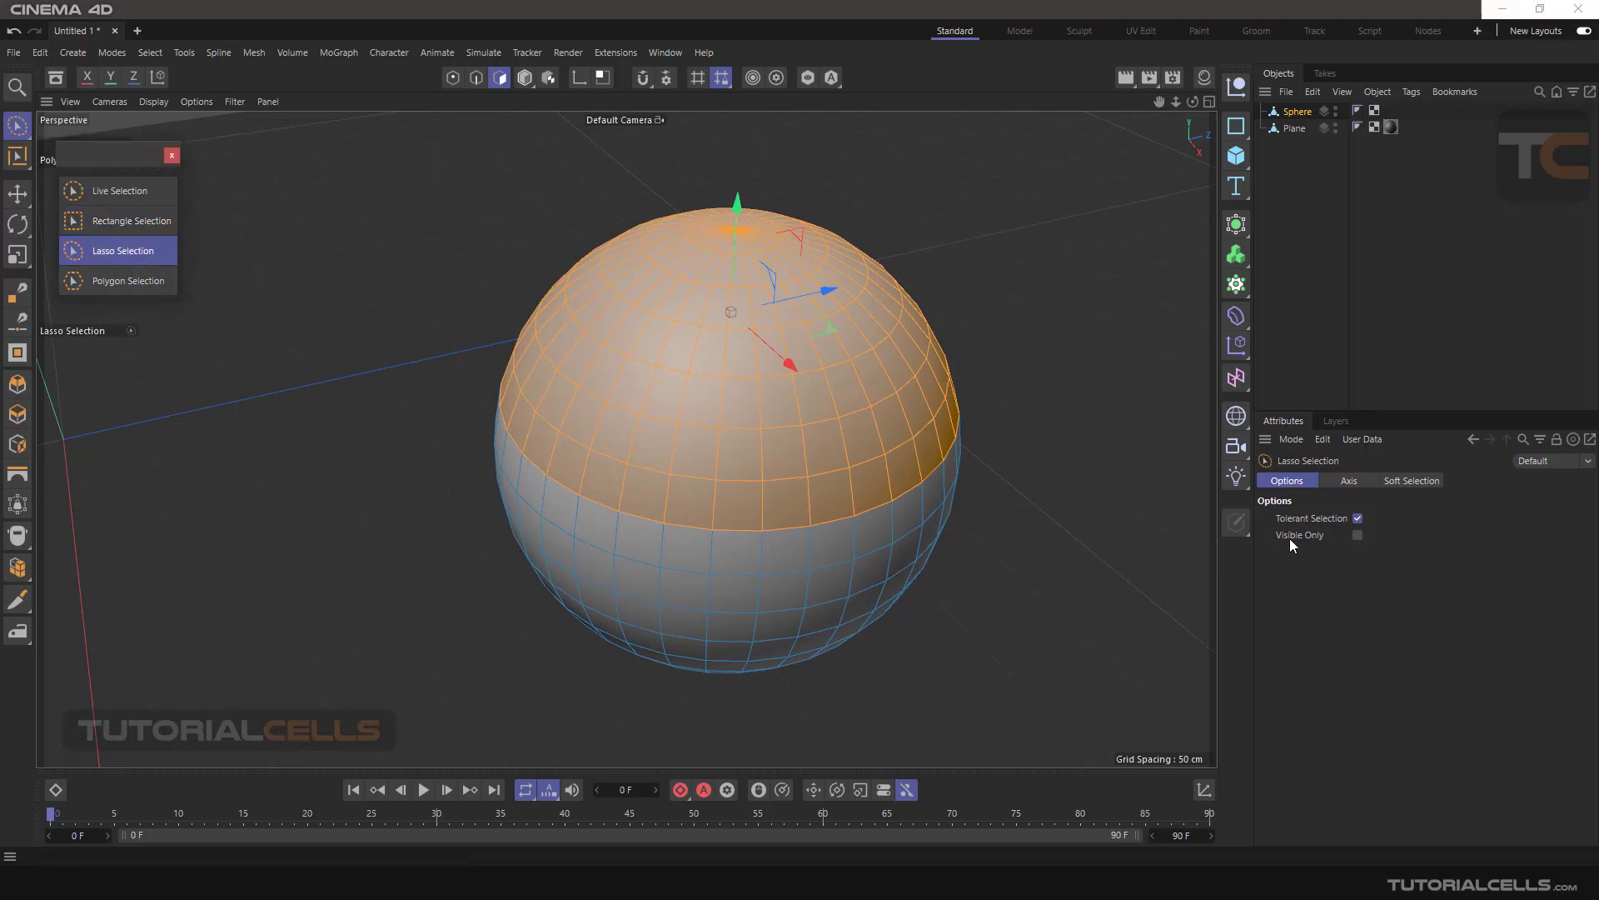
{"action": "left_click", "coordinate": [126, 280]}
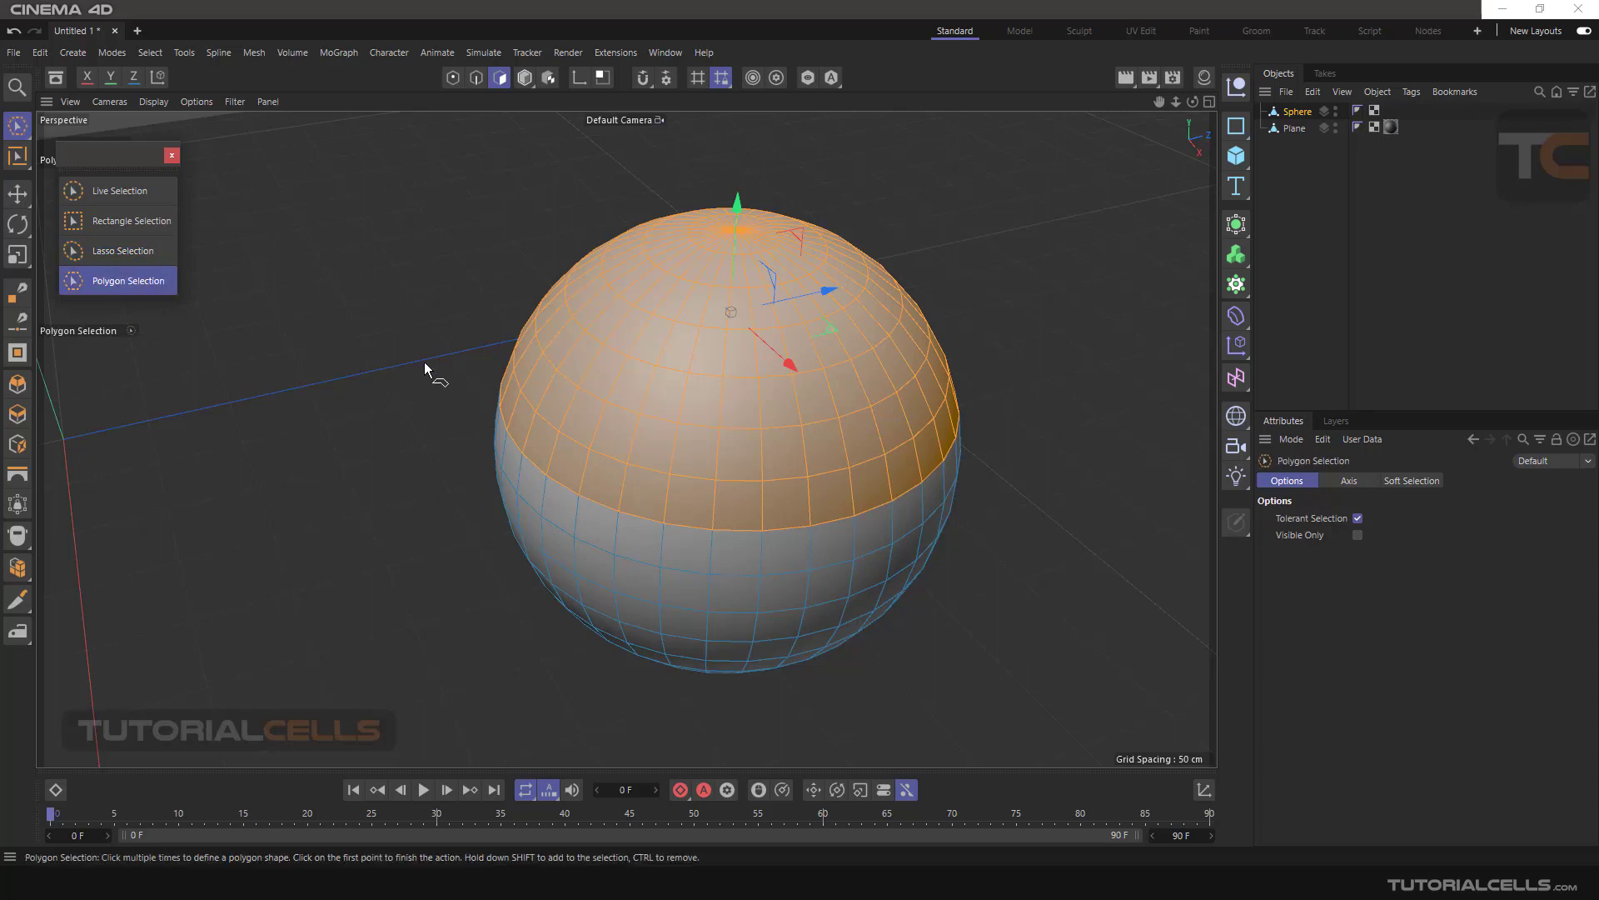
{"action": "left_click", "coordinate": [119, 191]}
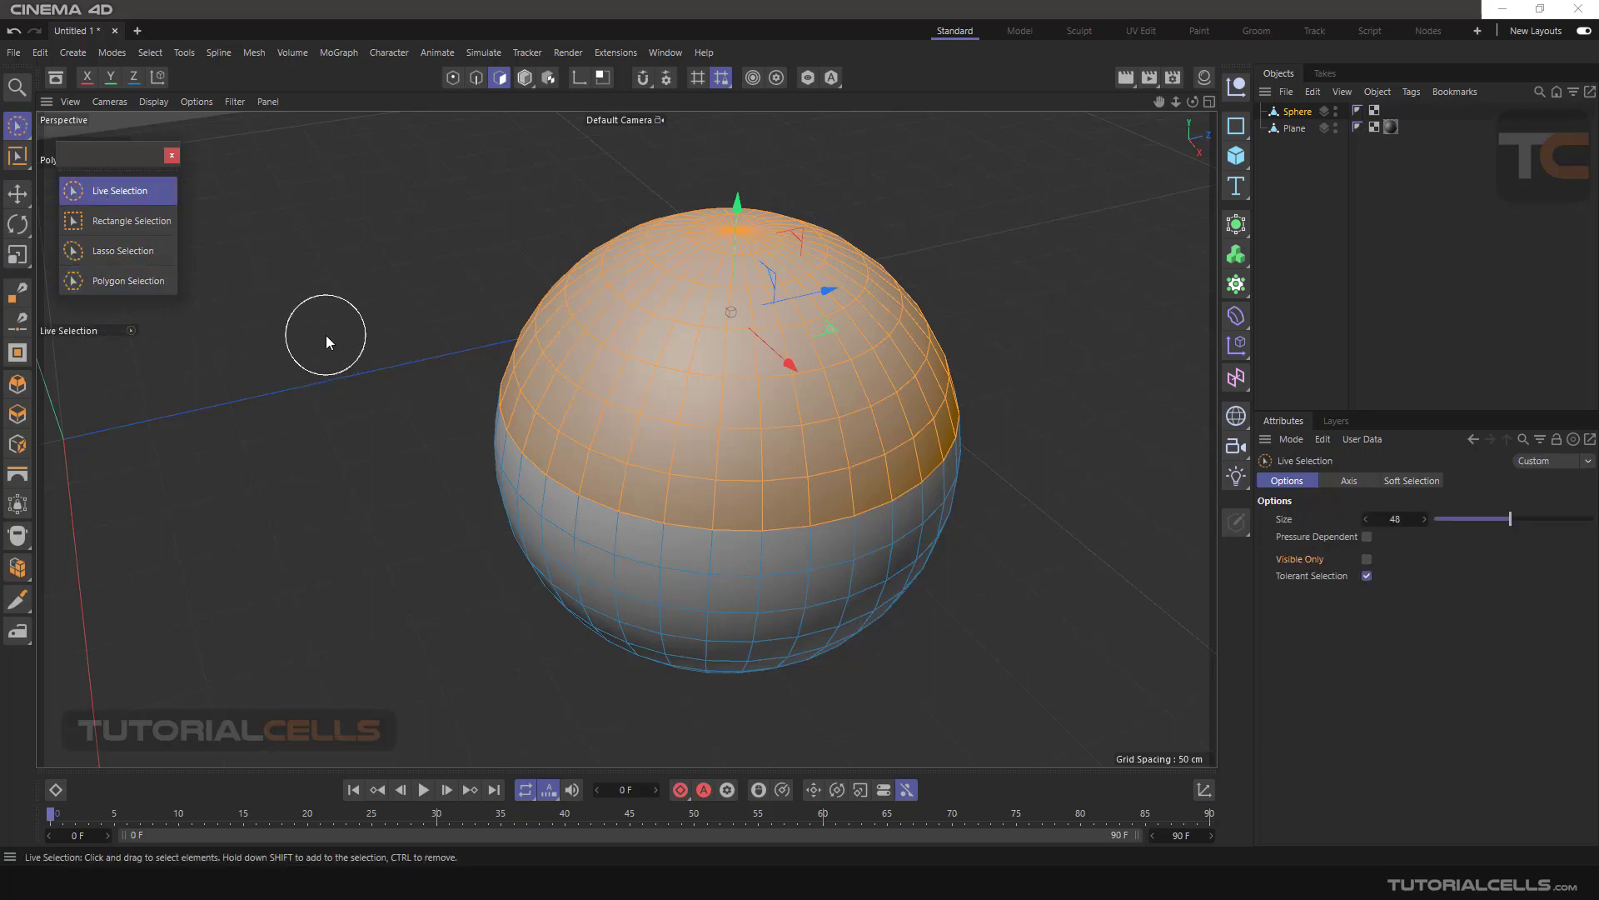
Clear the sphere's polygon selection with the Live Selection tool by picking empty space in the Perspective view
{"action": "left_click", "coordinate": [349, 375]}
{"action": "left_click_drag", "start_coordinate": [360, 400], "coordinate": [443, 468], "text": "alt"}
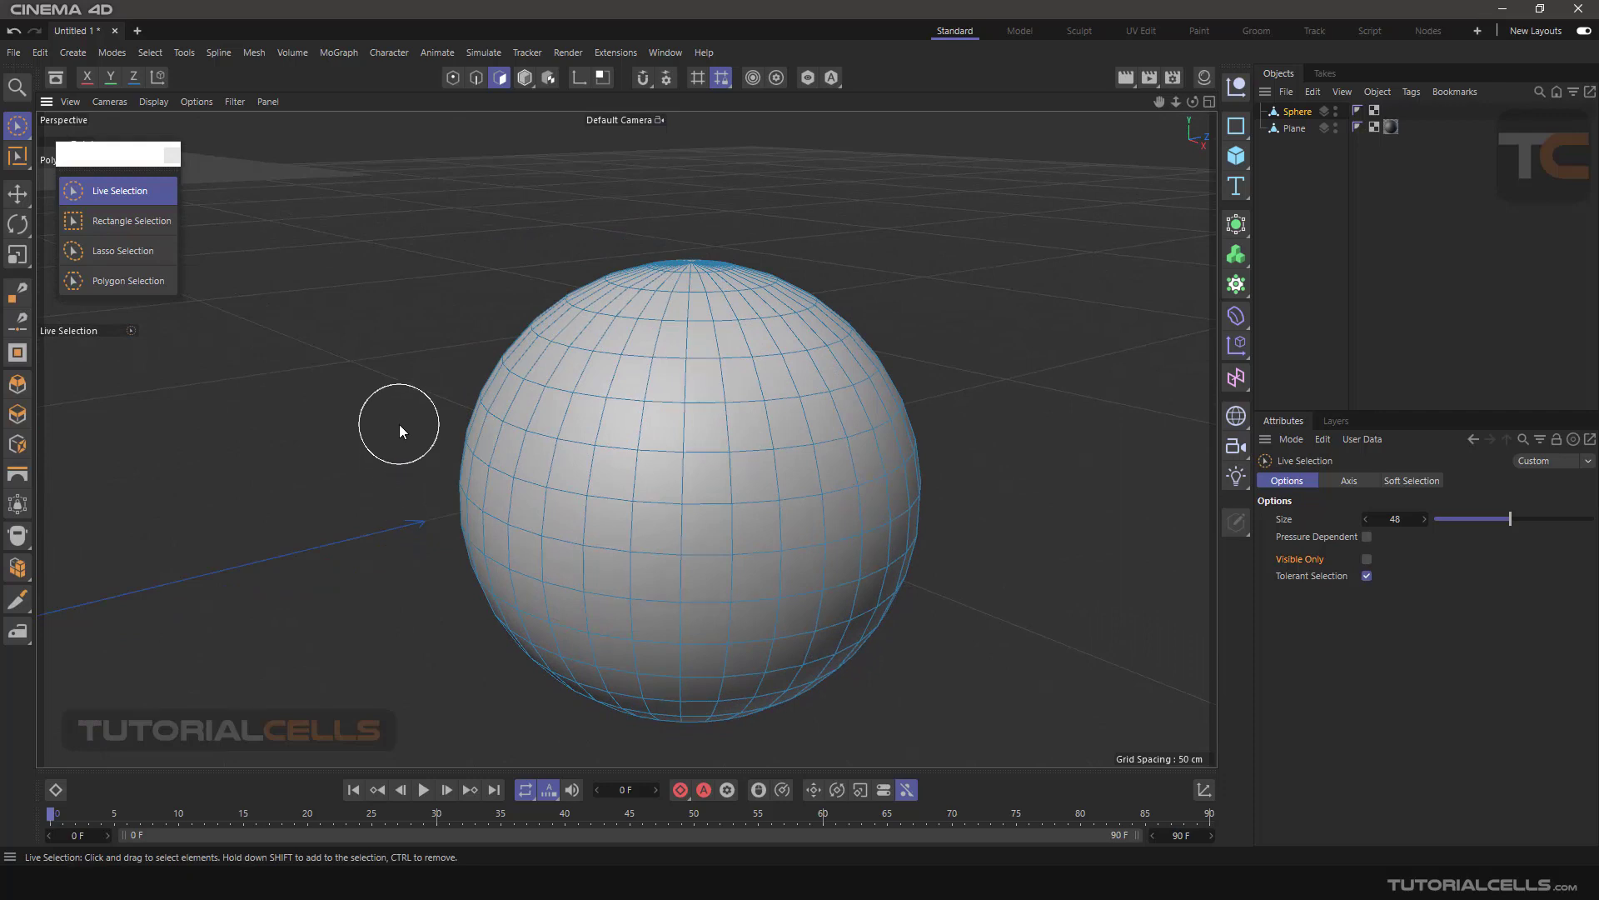
{"action": "left_click_drag", "start_coordinate": [508, 453], "coordinate": [683, 437]}
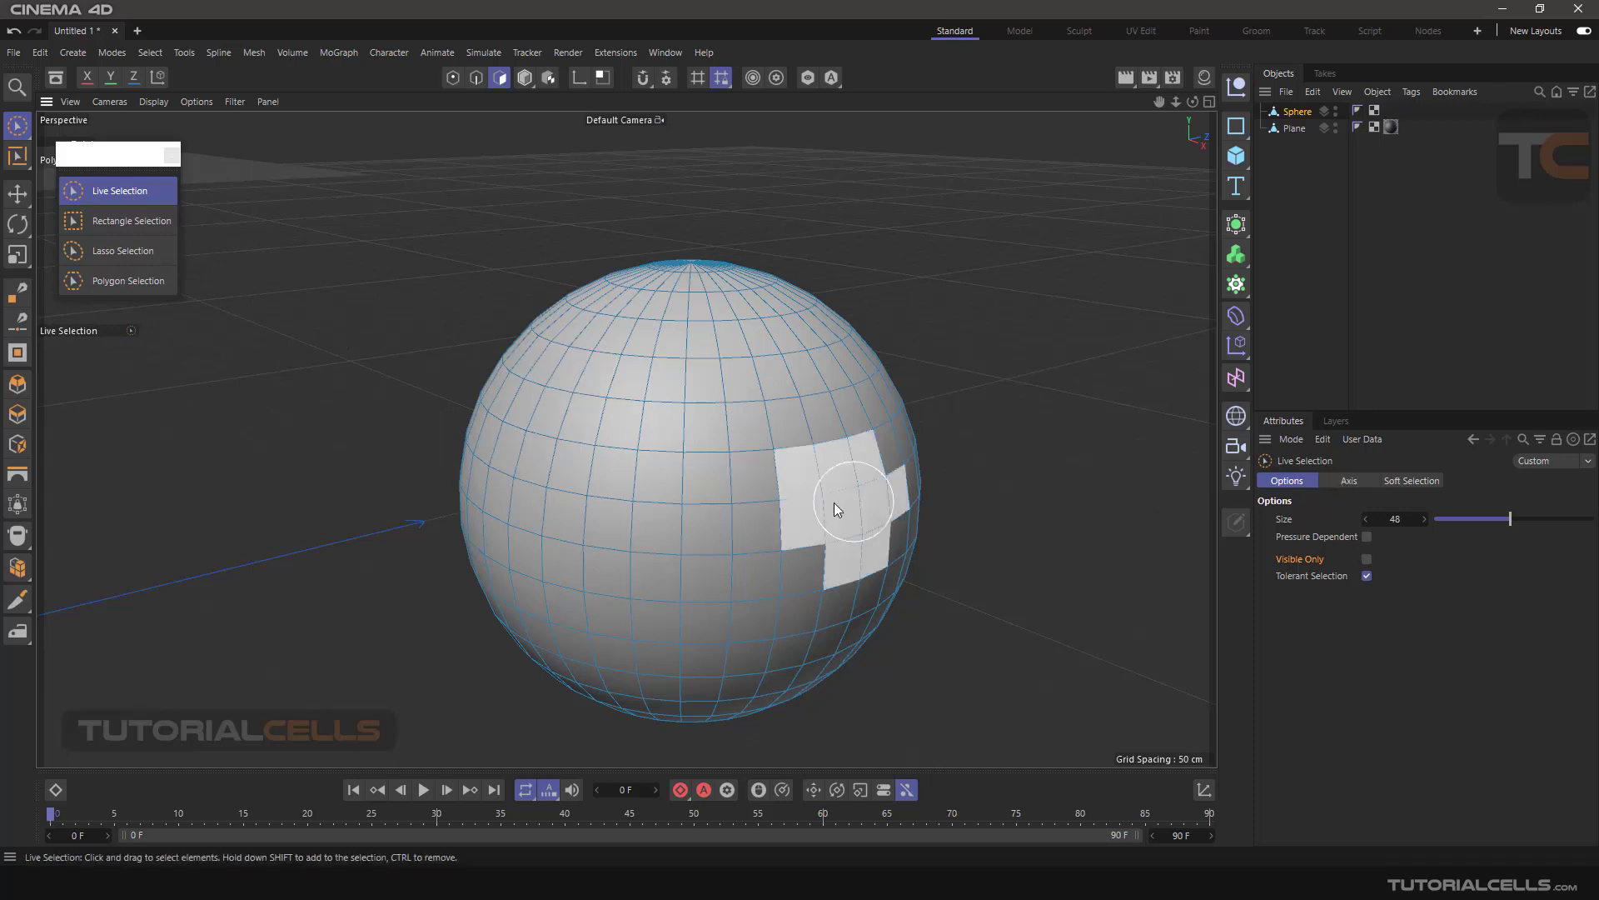
{"action": "left_click_drag", "start_coordinate": [796, 507], "coordinate": [791, 488], "text": "alt"}
With the Move tool, select one polygon near the top of the sphere and add a second one in its lower half
{"action": "left_click", "coordinate": [17, 194]}
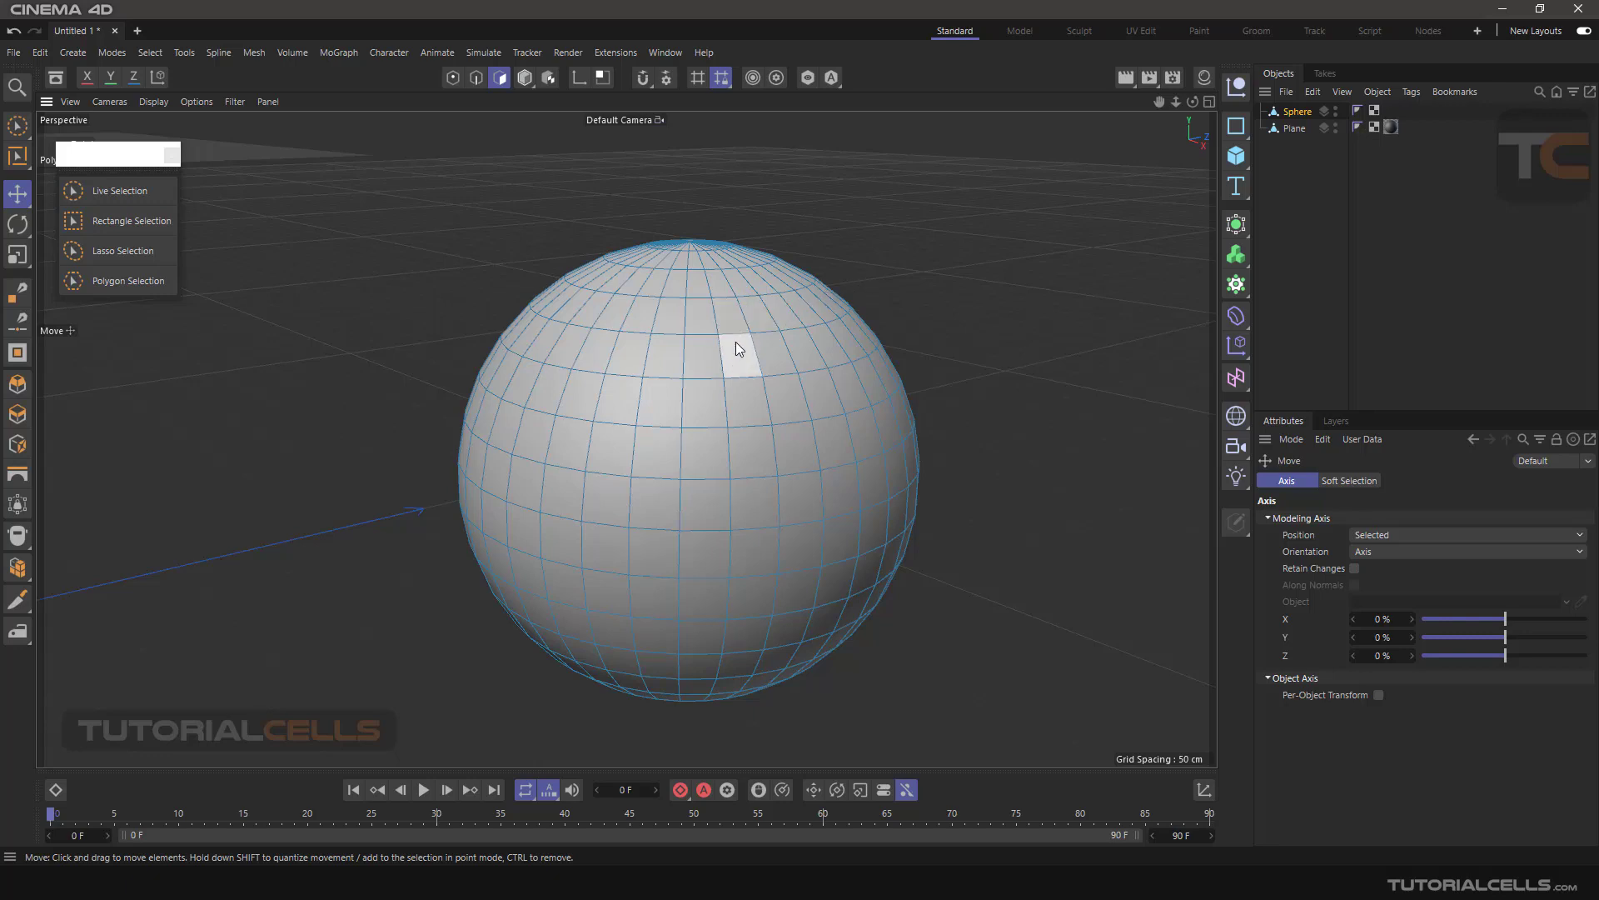
{"action": "middle_click_drag", "start_coordinate": [744, 382], "coordinate": [709, 275], "text": "alt"}
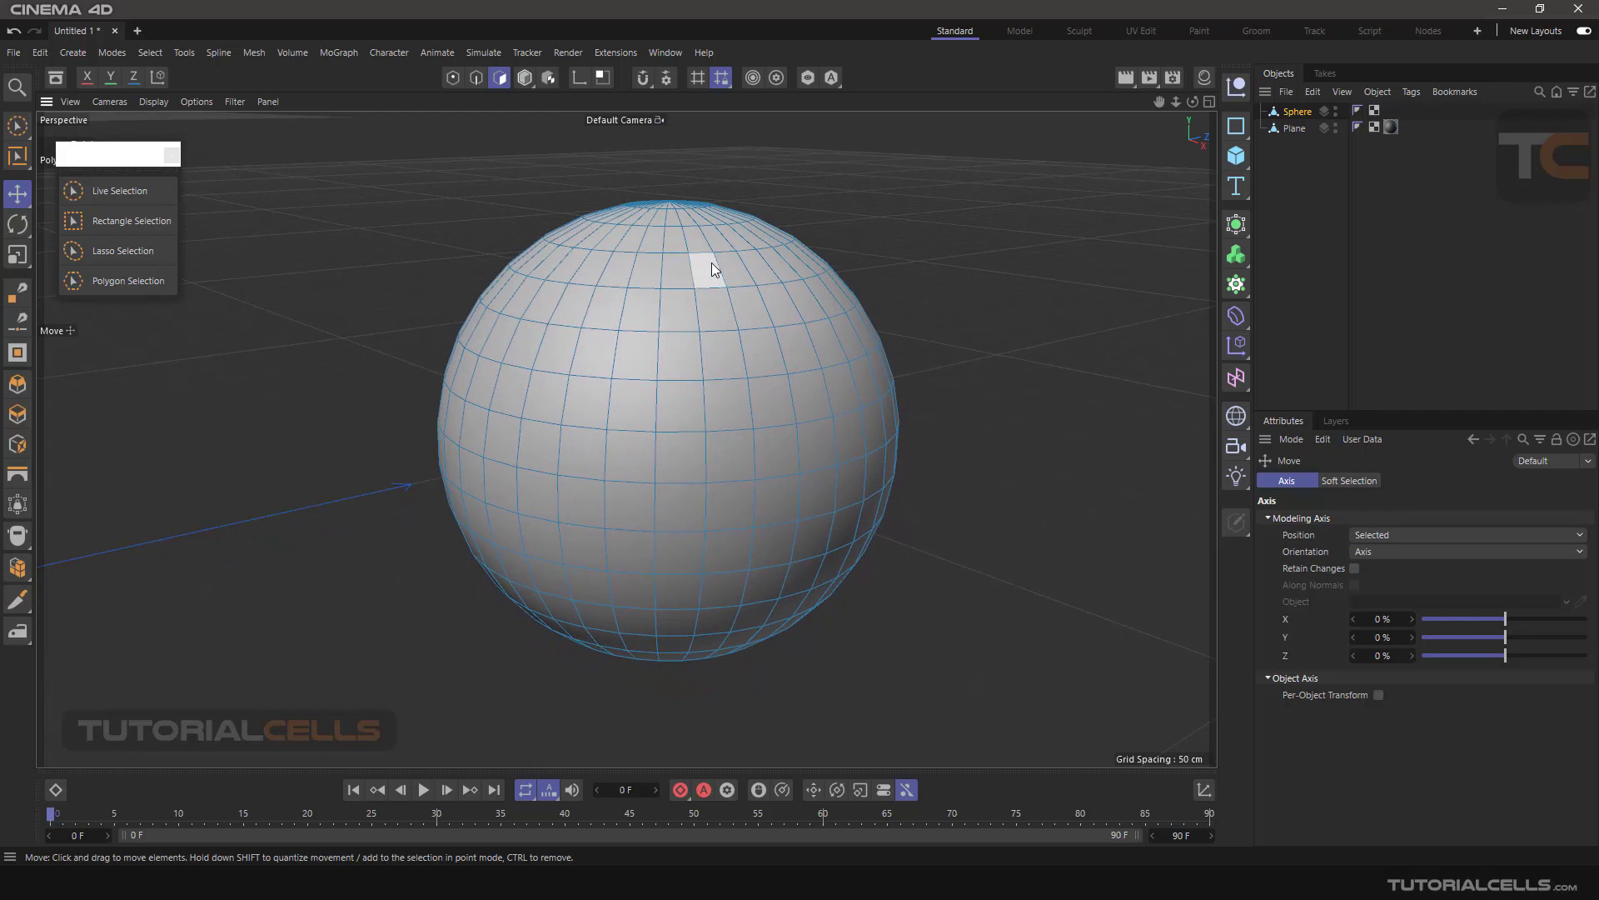
{"action": "left_click", "coordinate": [150, 52]}
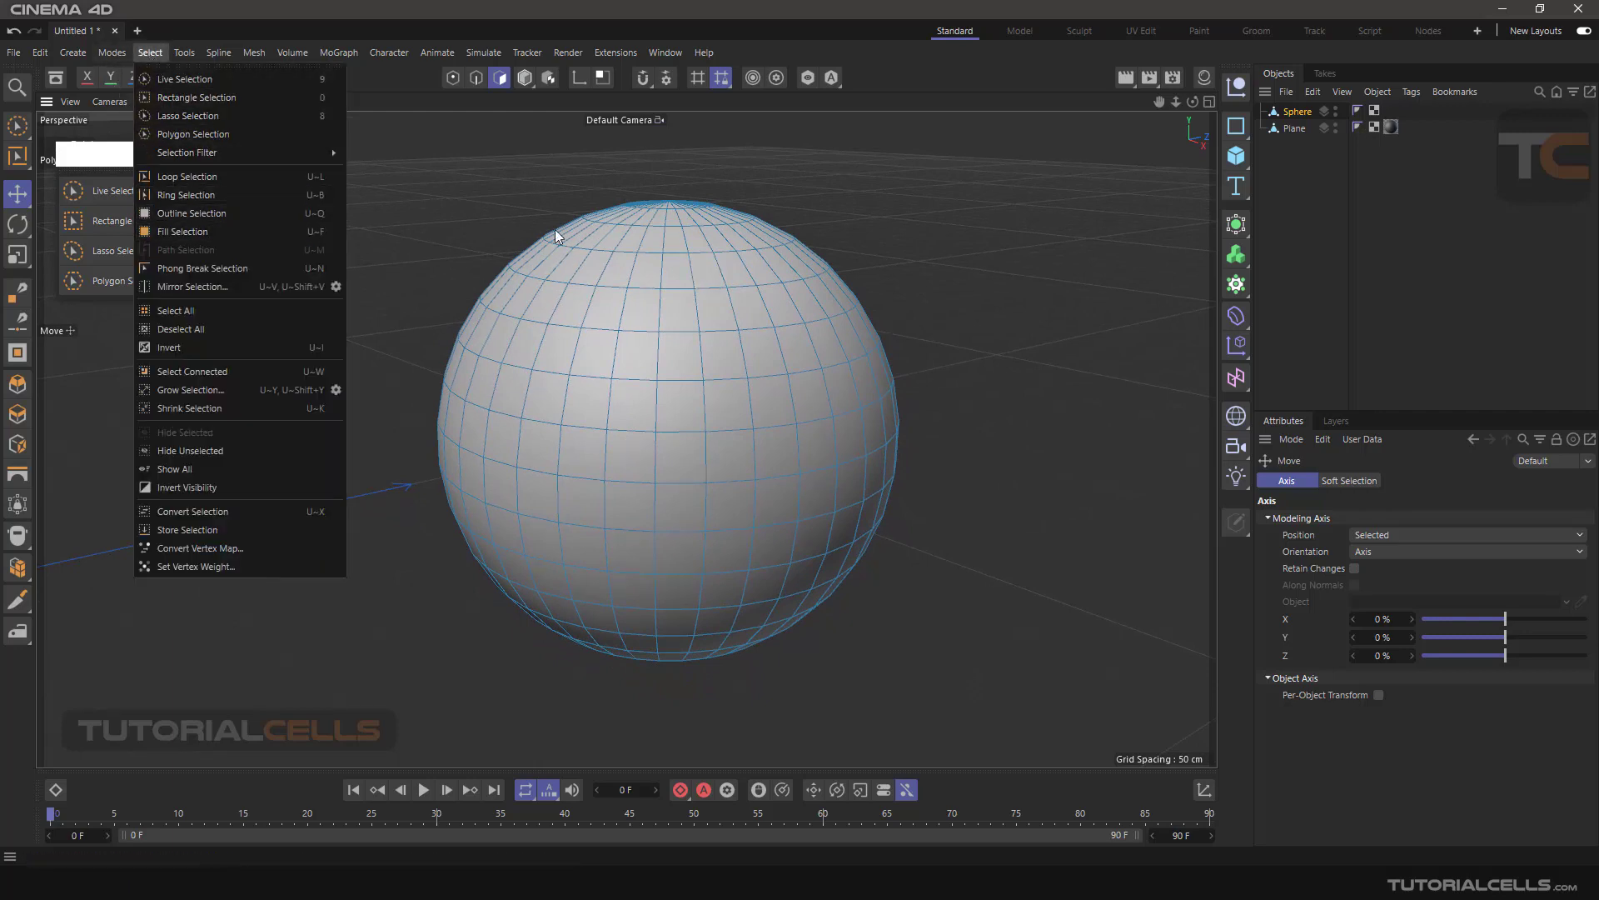
{"action": "left_click", "coordinate": [497, 144]}
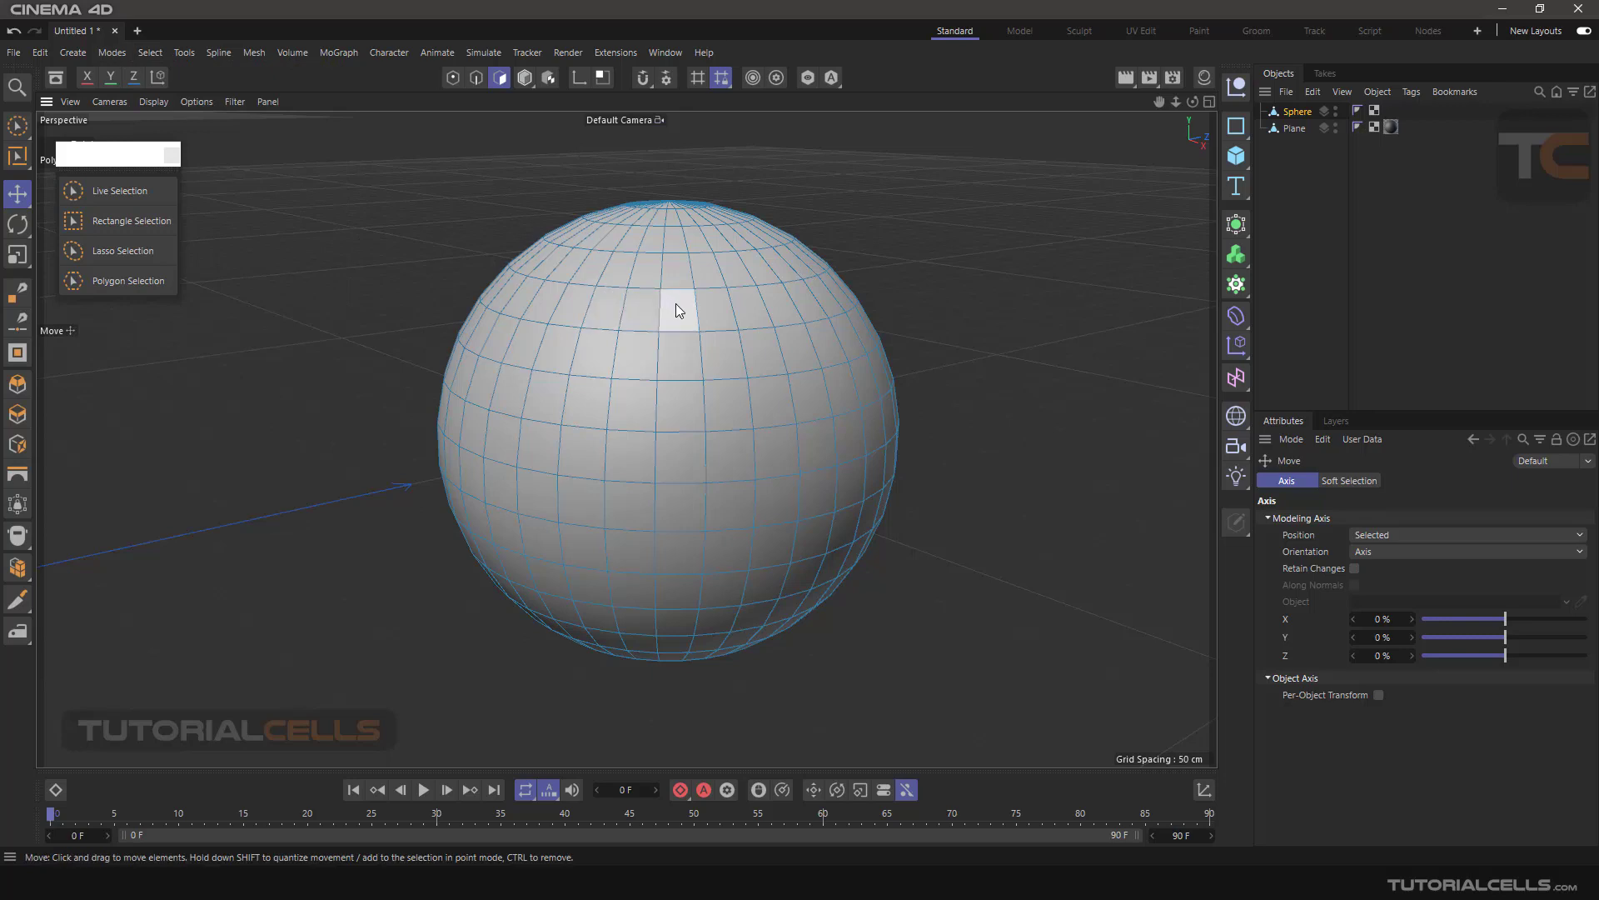
{"action": "left_click", "coordinate": [702, 267]}
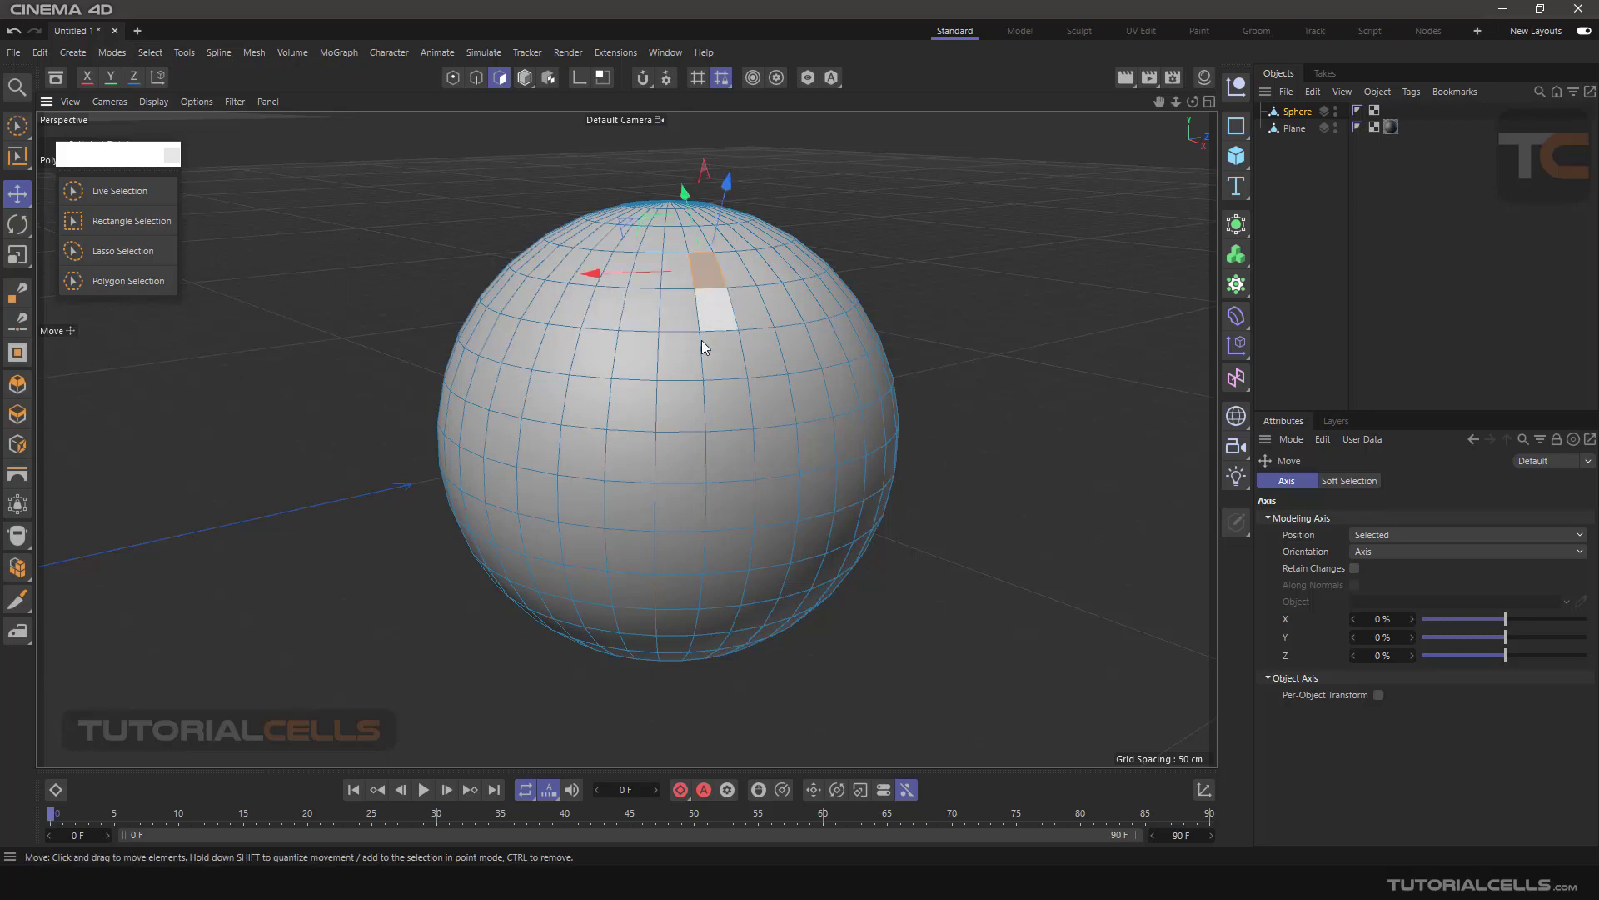
{"action": "left_click", "coordinate": [718, 558], "text": "shift"}
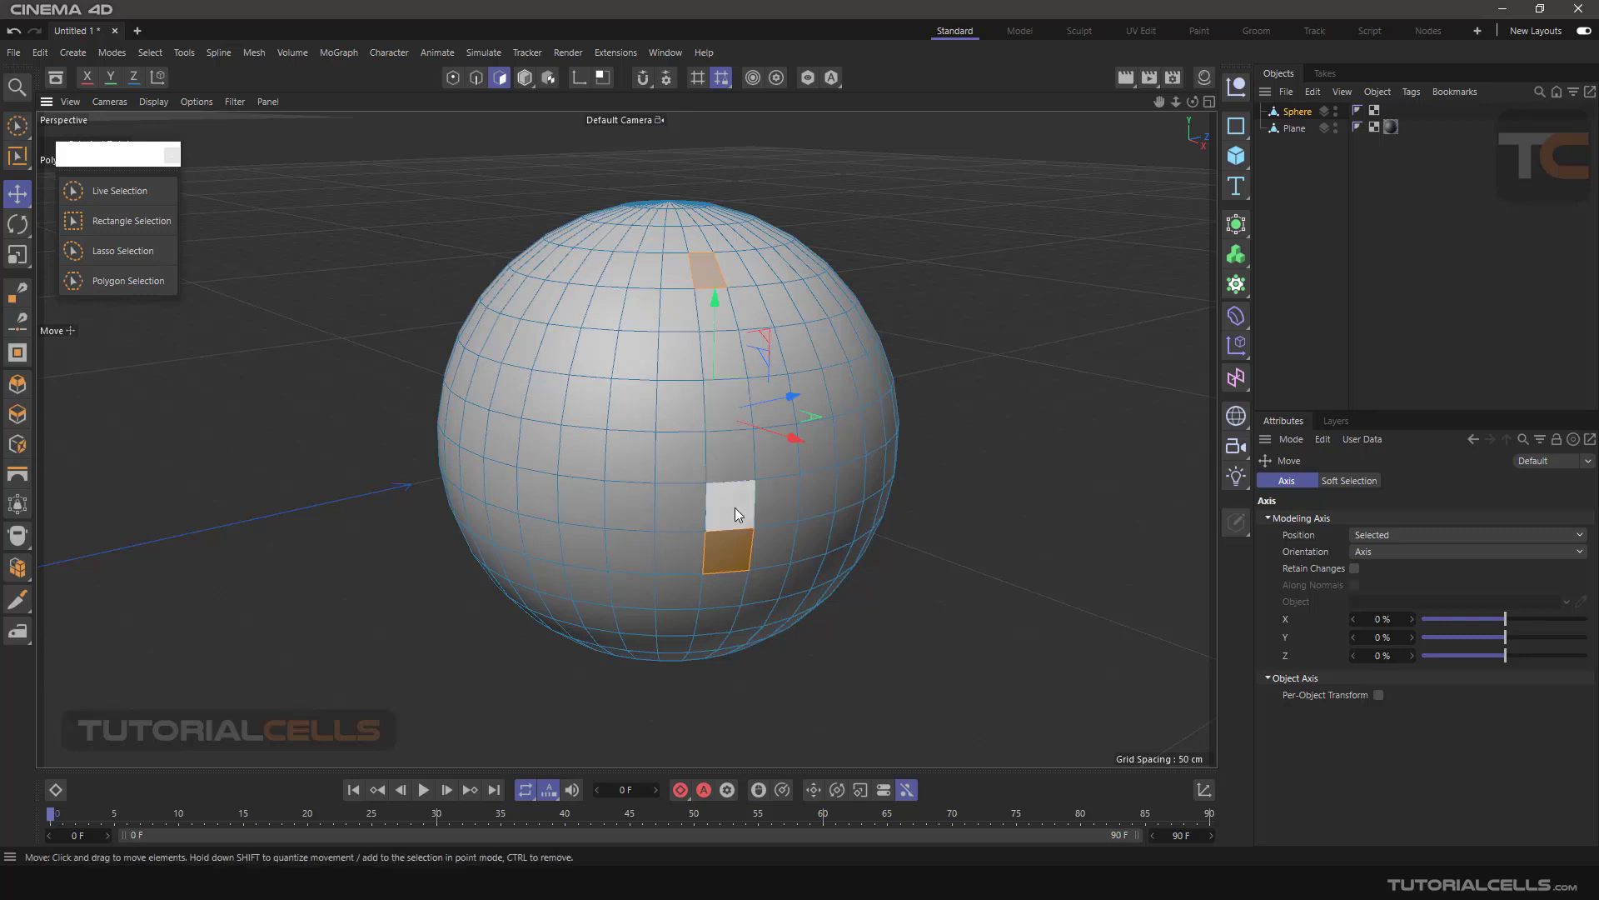
Select only the polygon near the sphere's top and extend the selection as a continuous strip to a polygon below the equator
{"action": "left_click", "coordinate": [716, 277]}
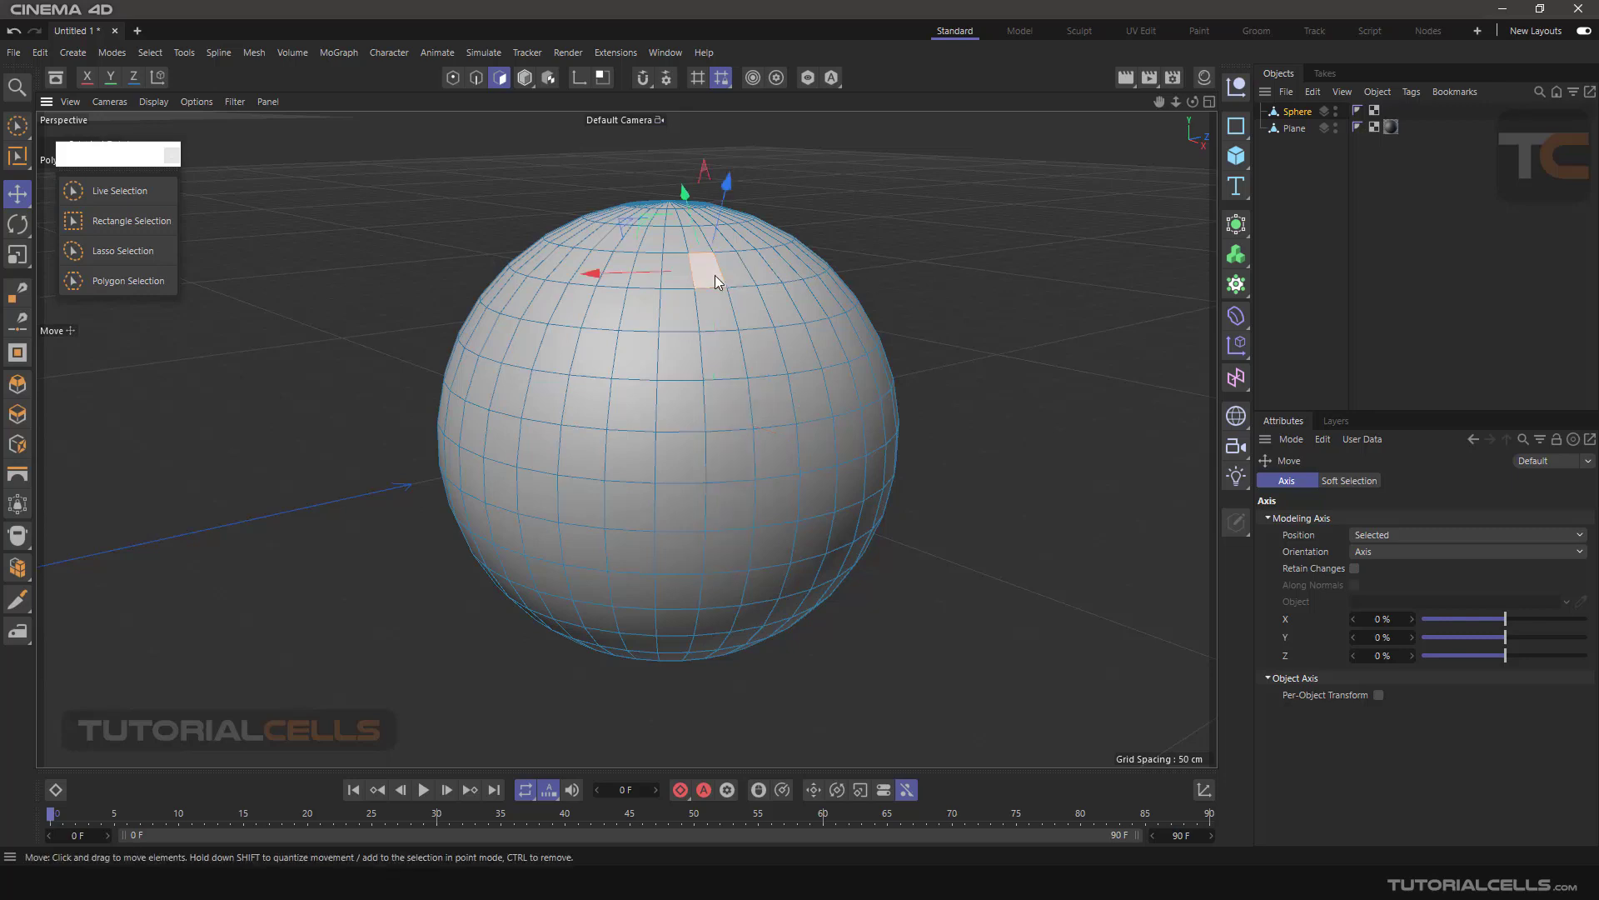
{"action": "left_click", "coordinate": [737, 517], "text": "ctrl+shift"}
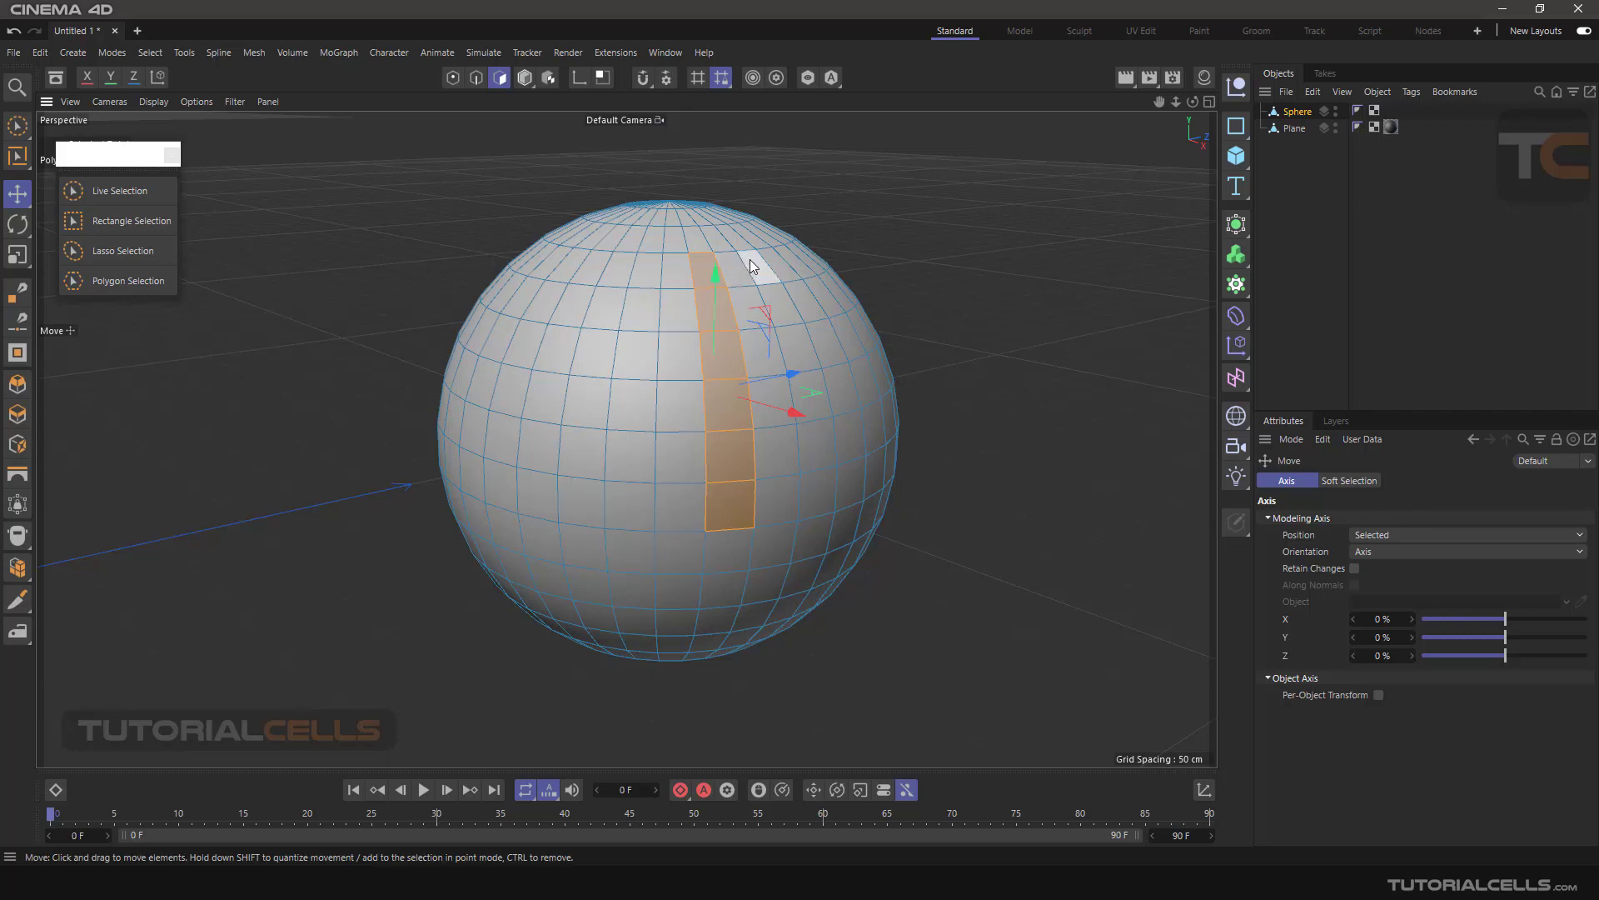
Deselect the strip of polygons on the sphere and shift the floating palette of selection tools slightly sideways
{"action": "left_click", "coordinate": [968, 203]}
{"action": "scroll", "coordinate": [753, 275], "scroll_direction": "down", "scroll_amount": 5}
{"action": "scroll", "coordinate": [736, 375], "scroll_direction": "up", "scroll_amount": 4}
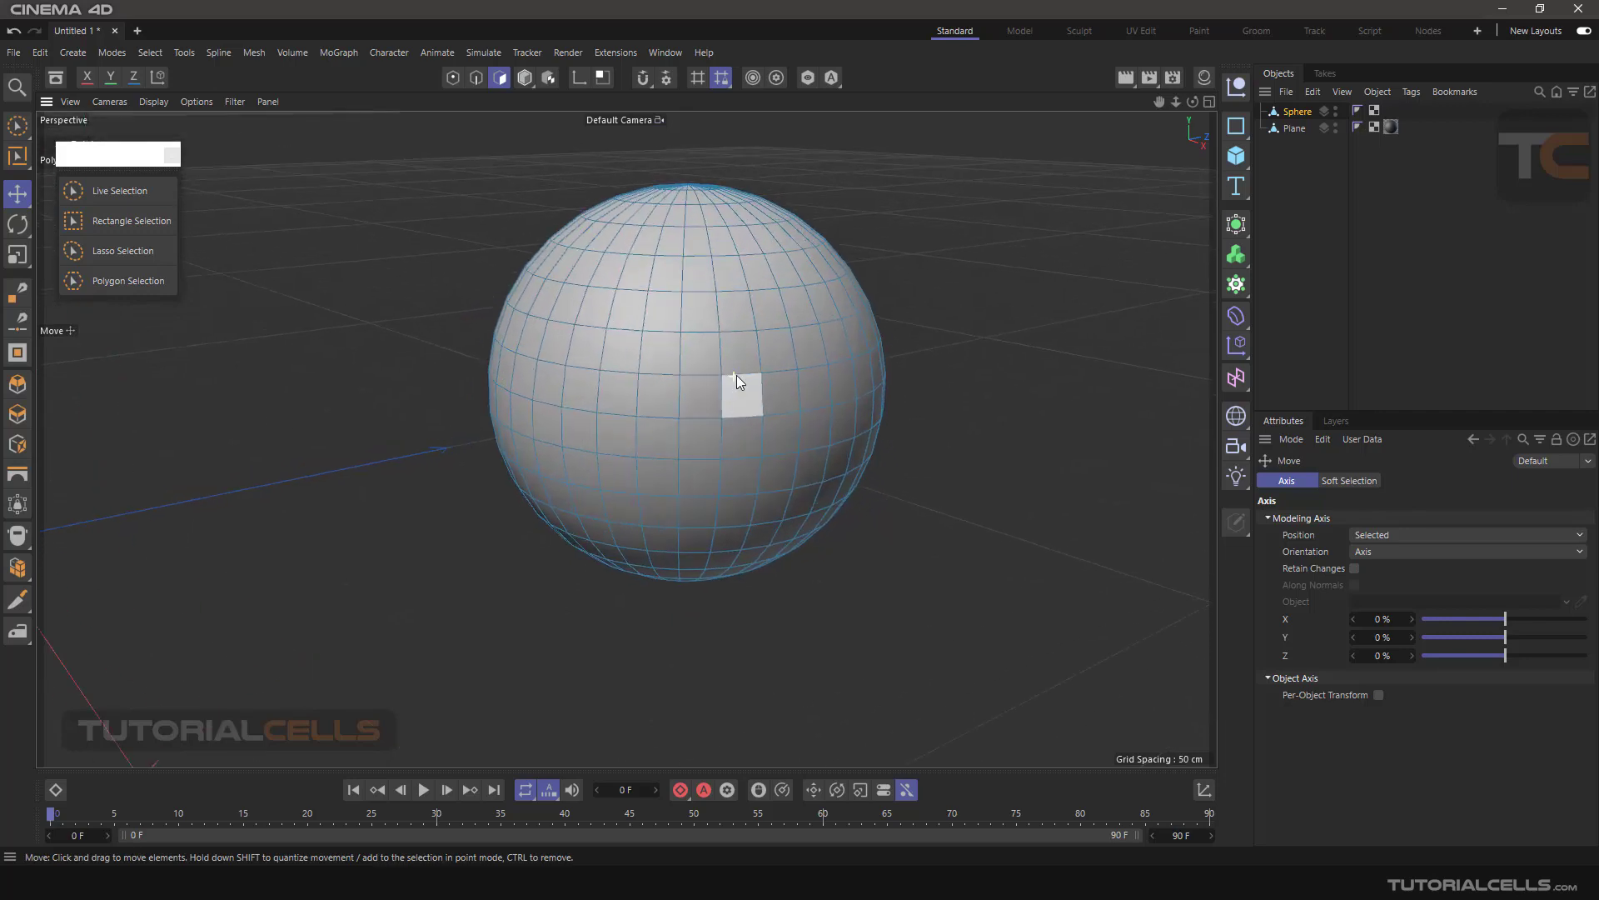
{"action": "left_click_drag", "start_coordinate": [111, 152], "coordinate": [142, 157]}
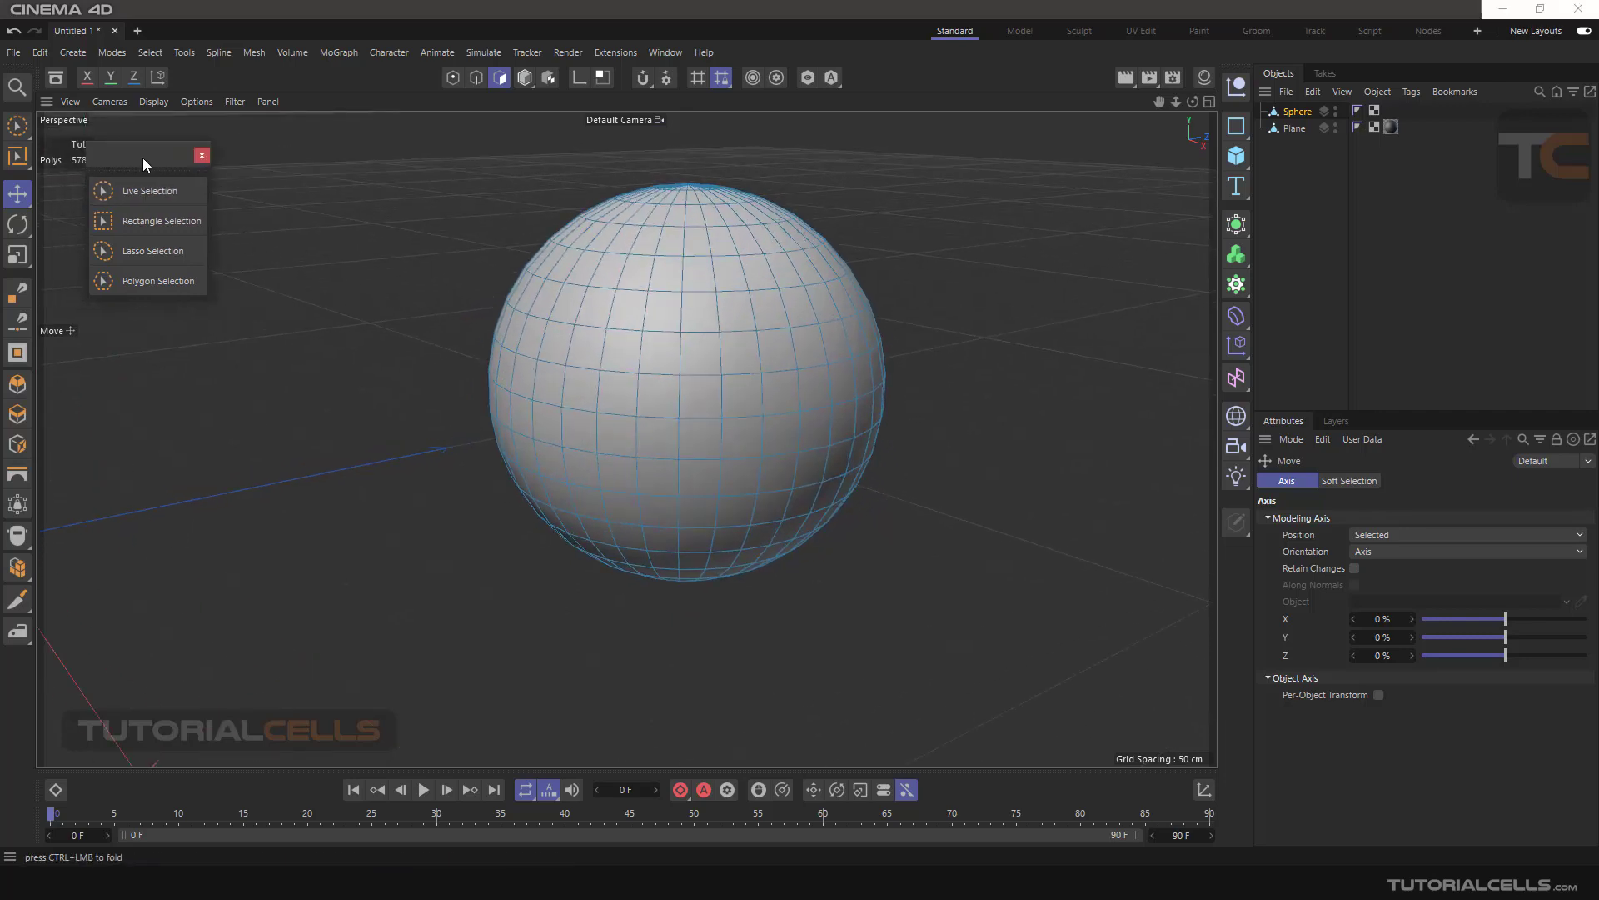